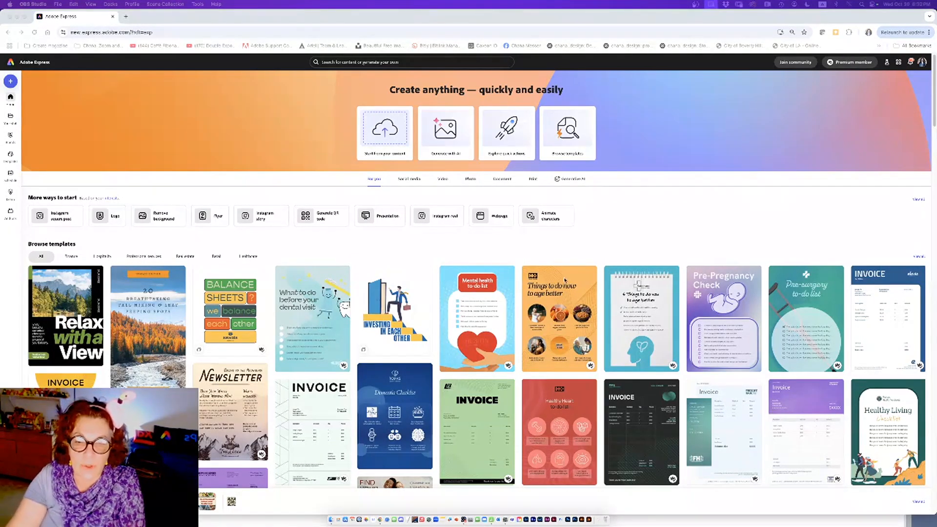
Step: Look through the template gallery on the home page
click(934, 126)
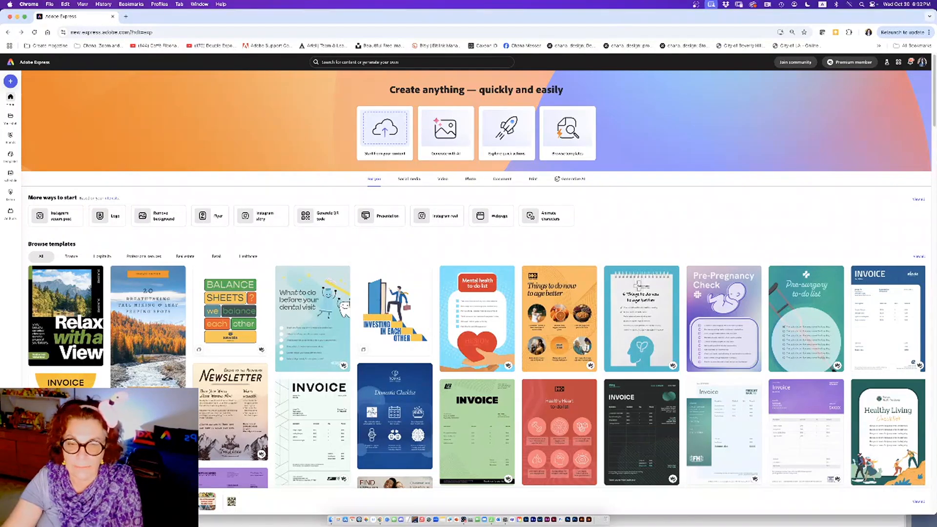
scroll(613, 273, down, 15)
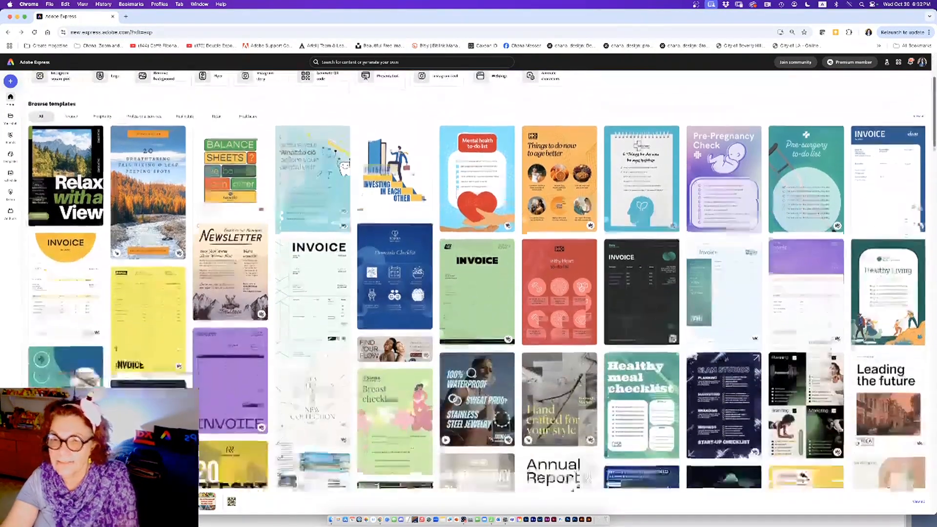
scroll(614, 274, down, 10)
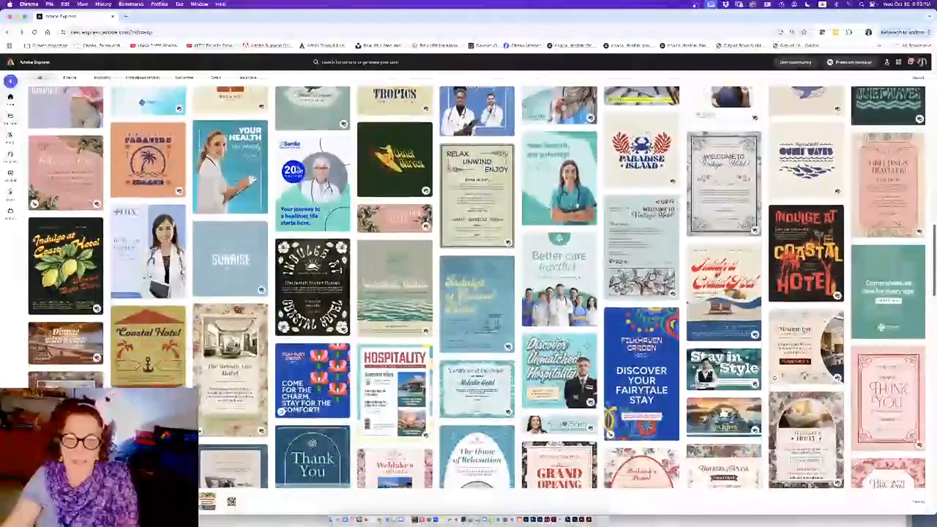
drag(935, 295, 934, 115)
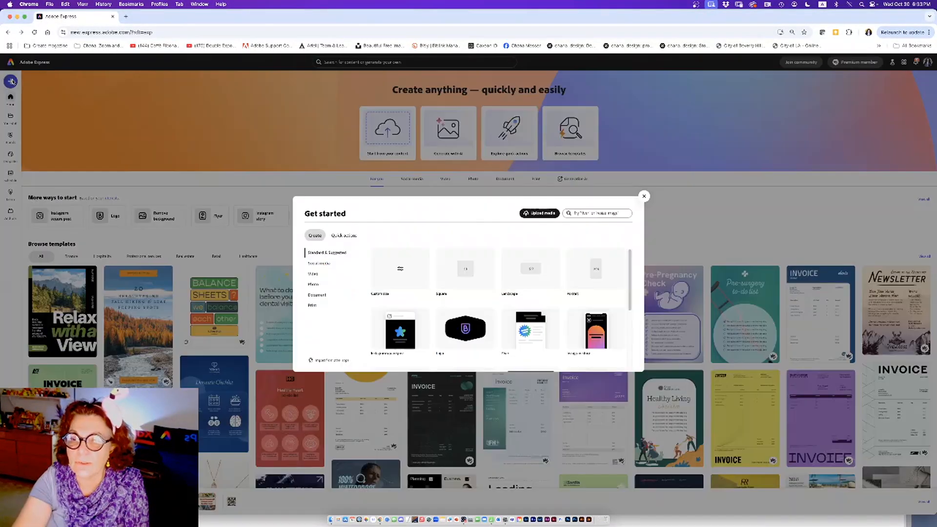
Step: Create a new blank Instagram square post from the social media formats
click(11, 82)
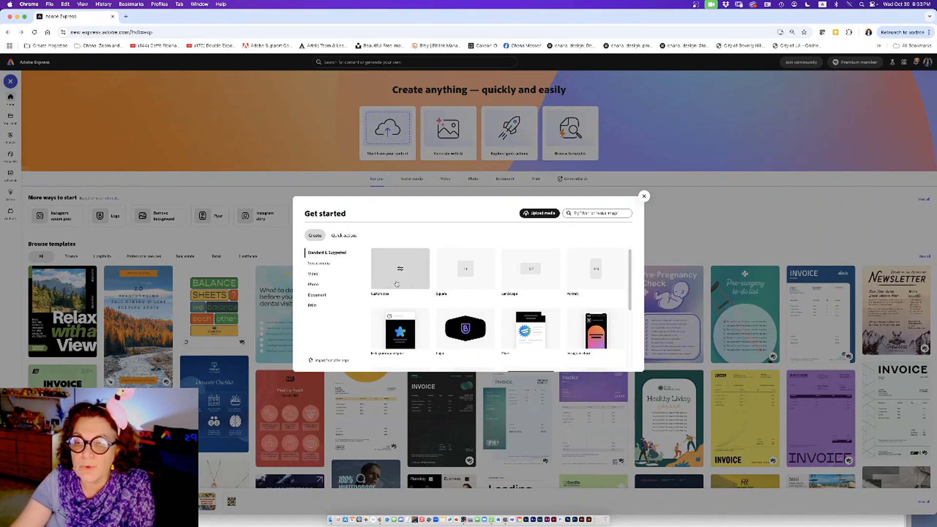
scroll(397, 284, down, 5)
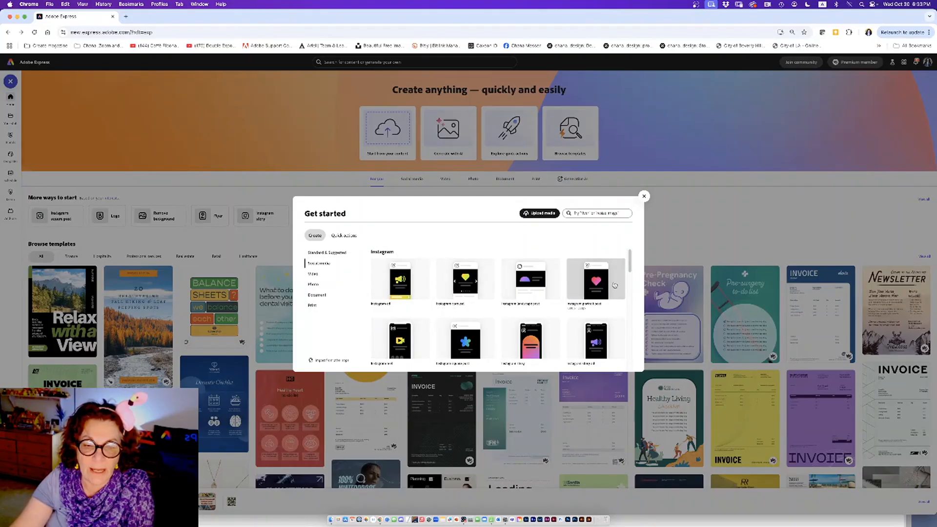
drag(630, 271, 625, 286)
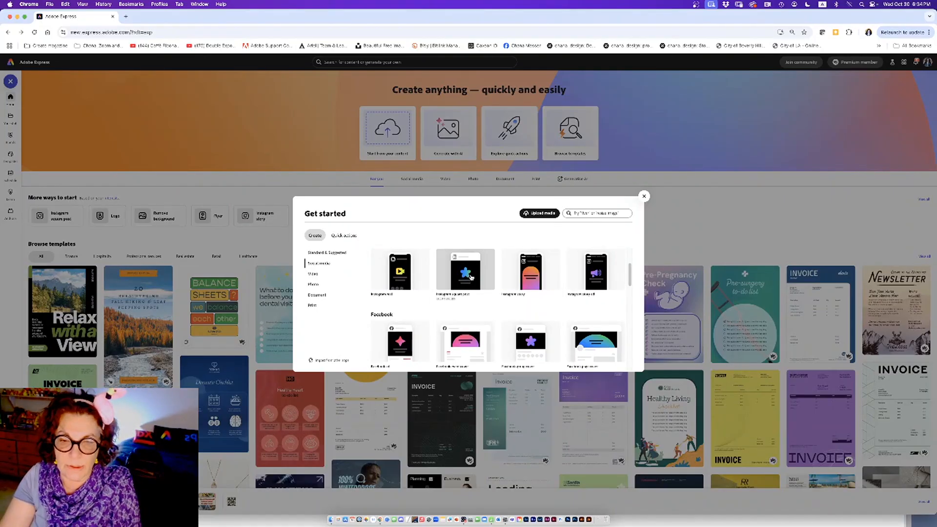
click(471, 278)
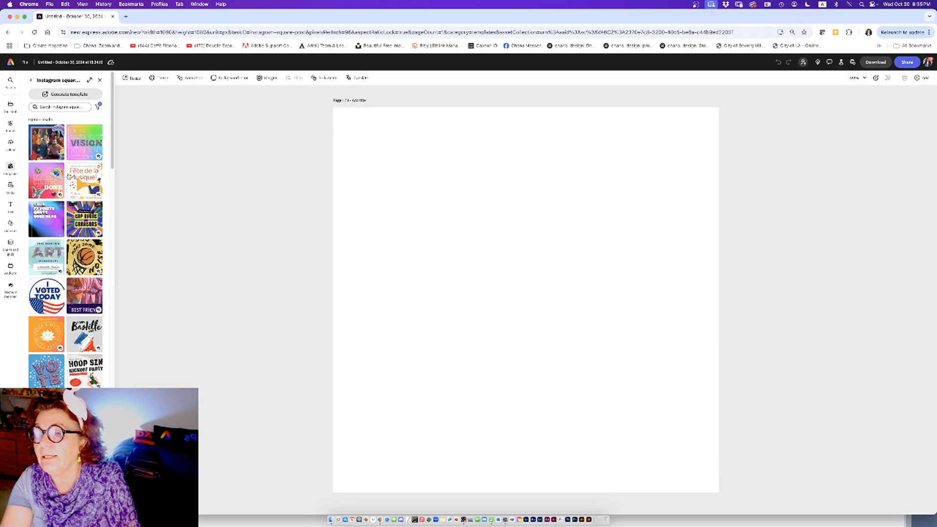
Step: Add a square (1:1) AI-generated image placeholder to the blank page from the media options
click(12, 190)
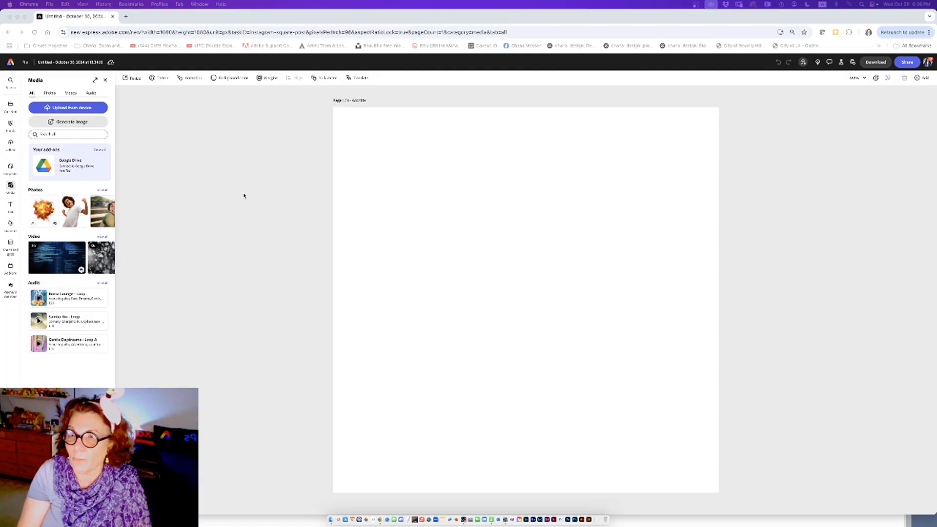
click(73, 123)
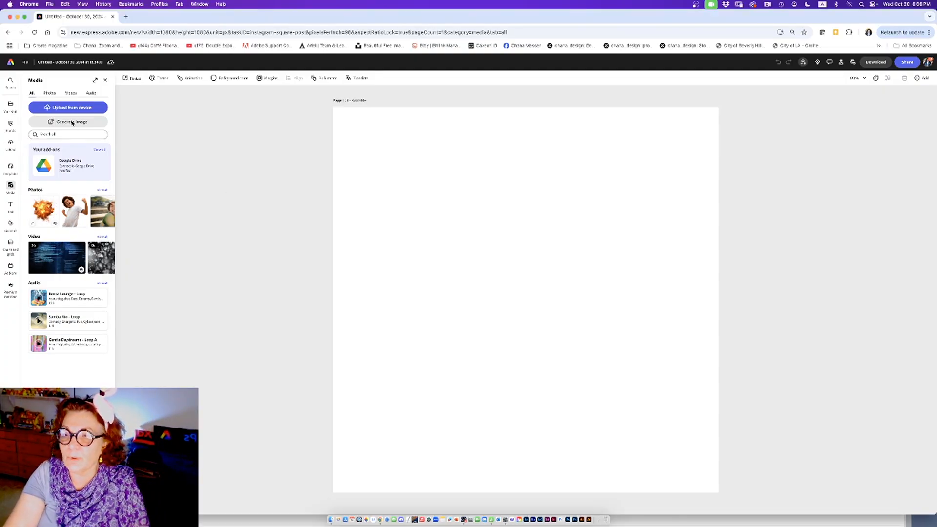
click(68, 124)
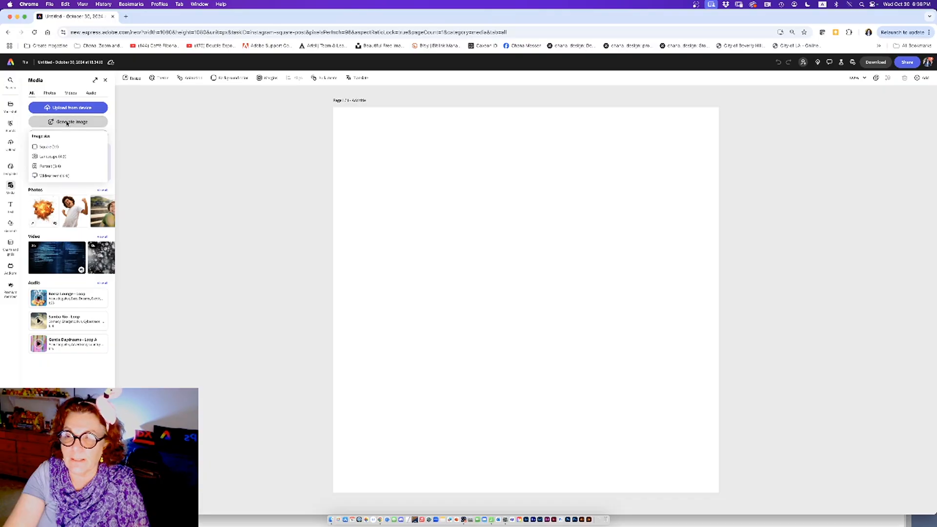
click(60, 148)
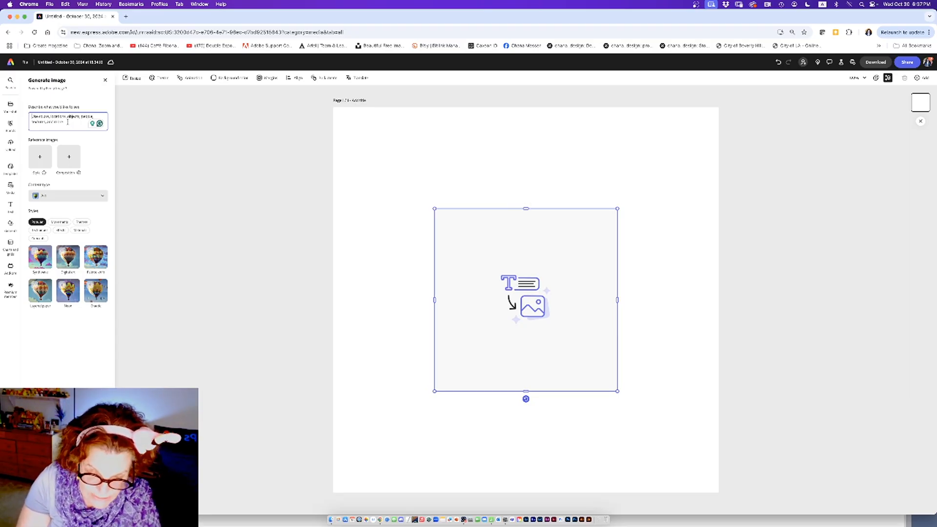
Step: Generate the image from the prompt "Spooky Halloween landscape"
text(Spook)
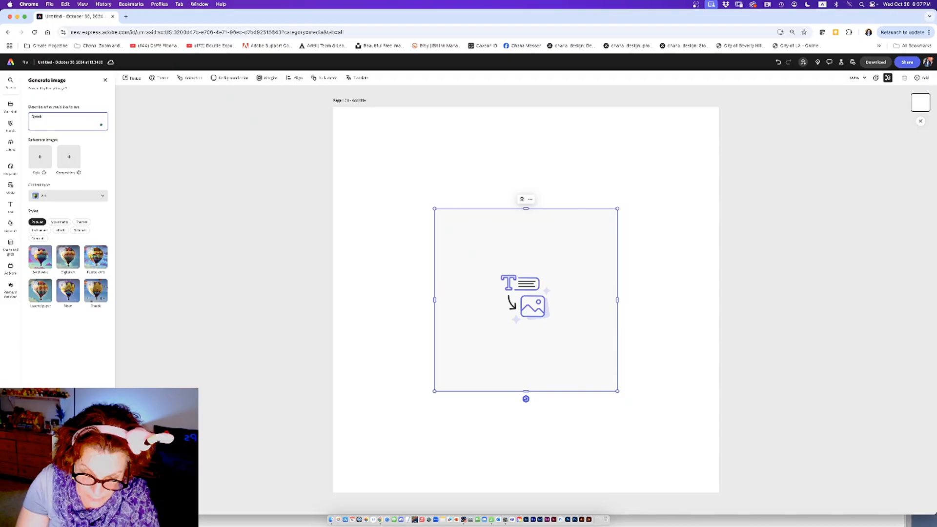
text(y Ha)
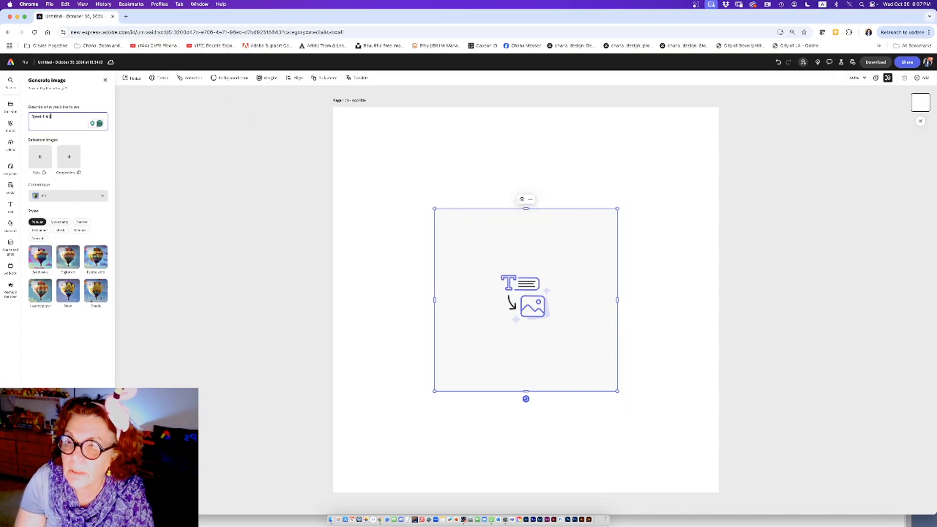
text(llowe)
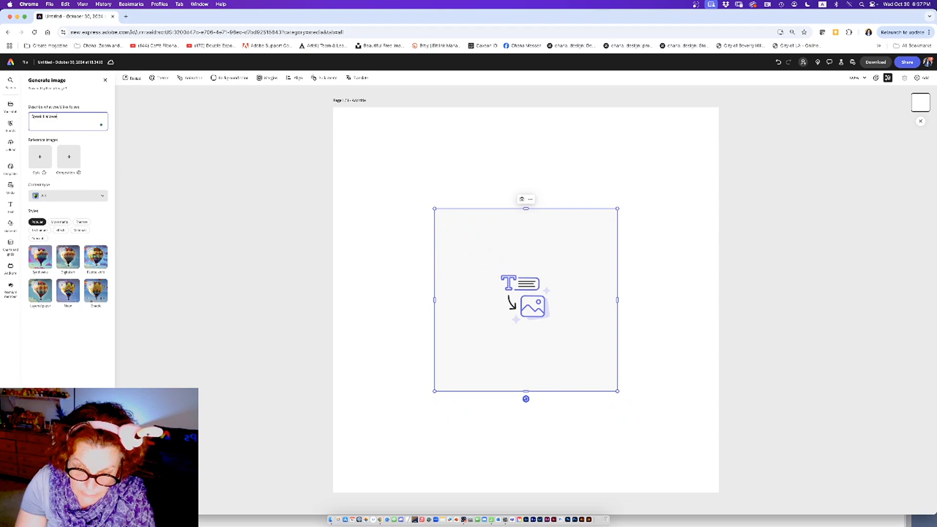
text(en b)
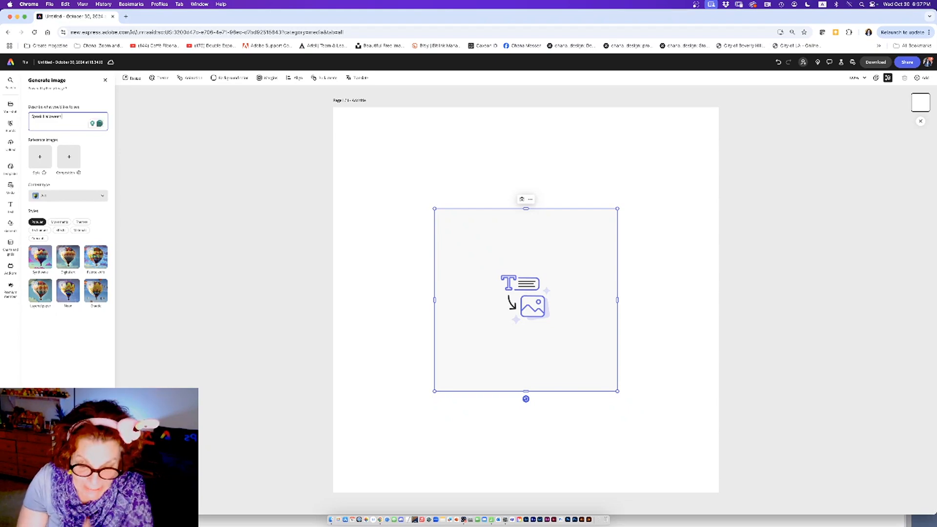
text(an)
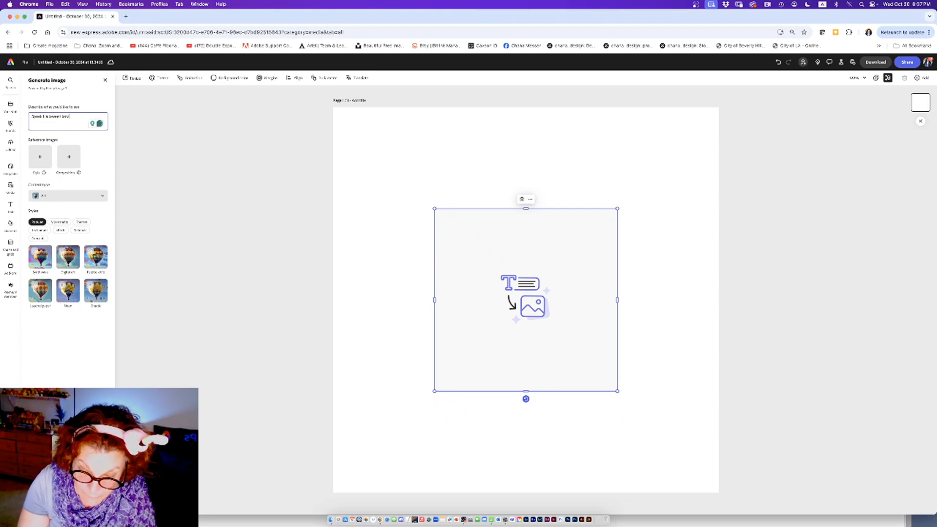
text(dscape)
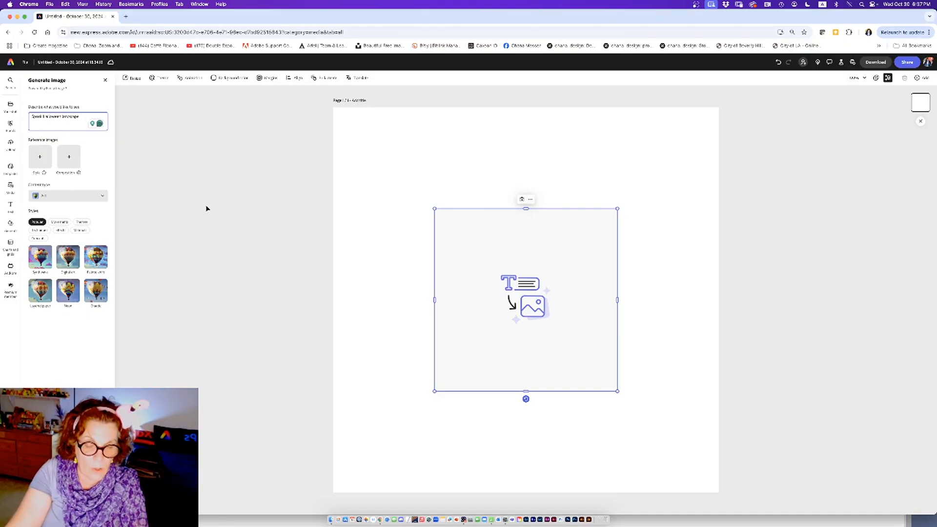
key(Return)
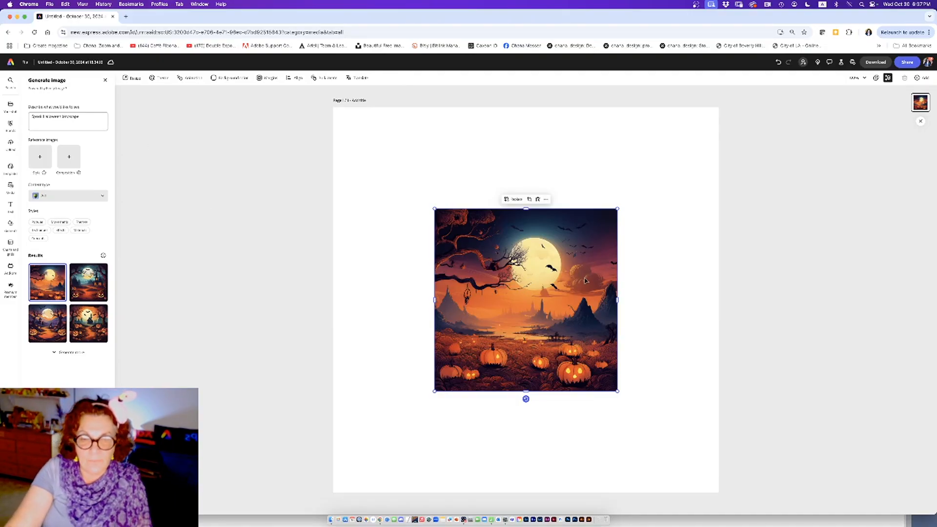
Step: Compare the four generated Halloween landscapes and select the one with the teal sky and lit haunted house
click(86, 291)
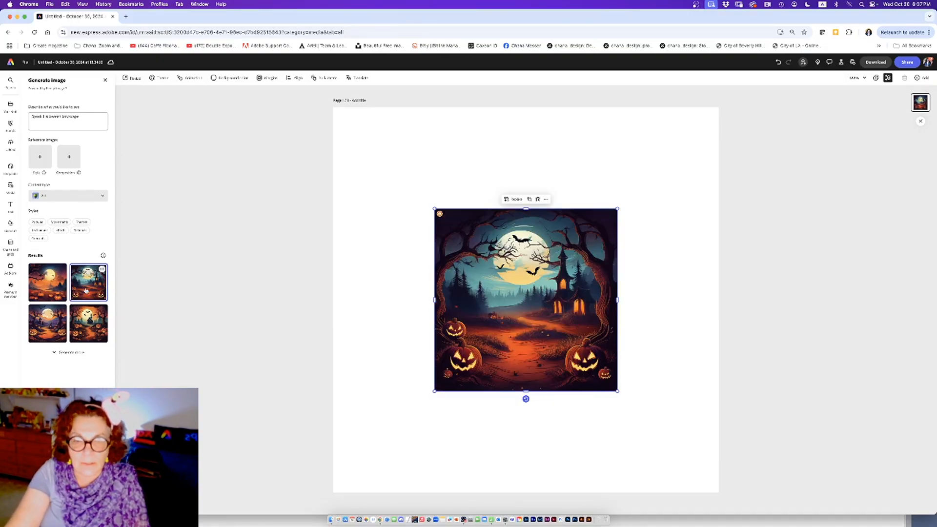
click(41, 292)
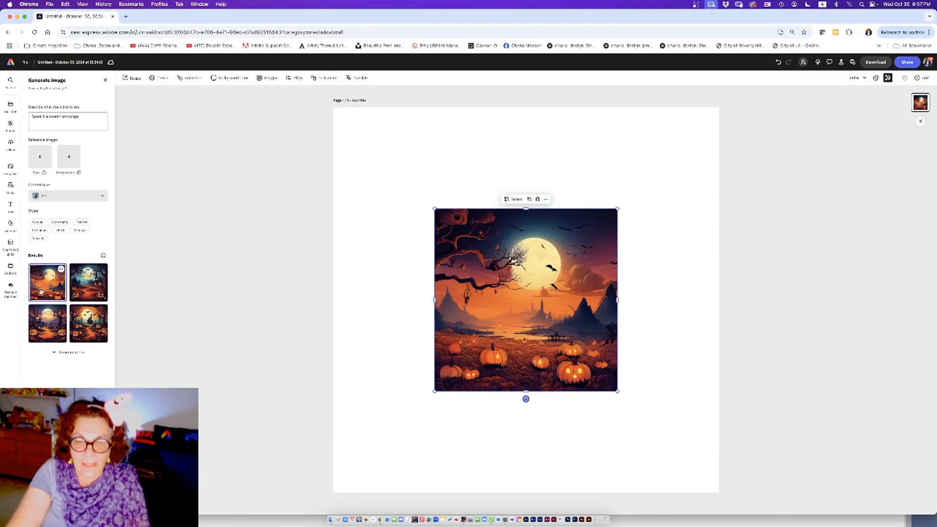
click(49, 324)
click(88, 327)
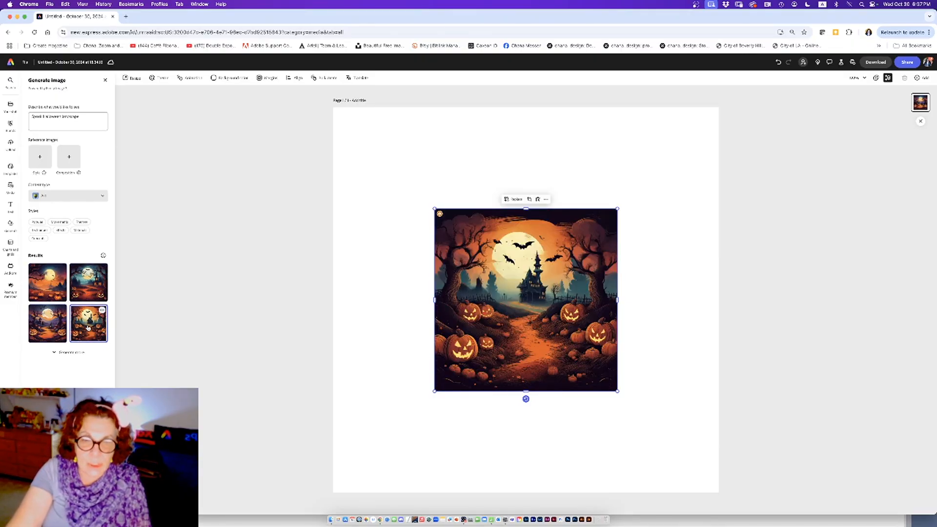
click(98, 282)
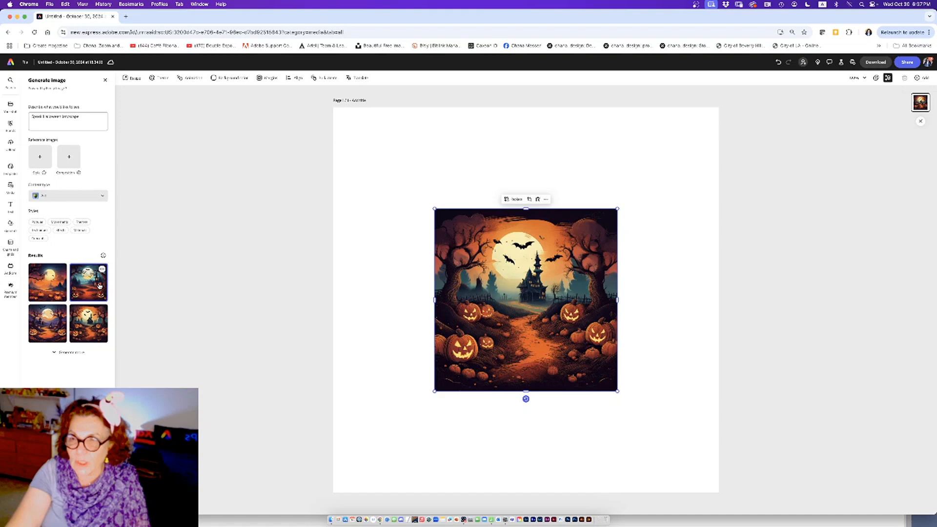
Step: Regenerate the landscape as a Graphic in the Palette knife style and enlarge the image to fill the whole page
click(67, 195)
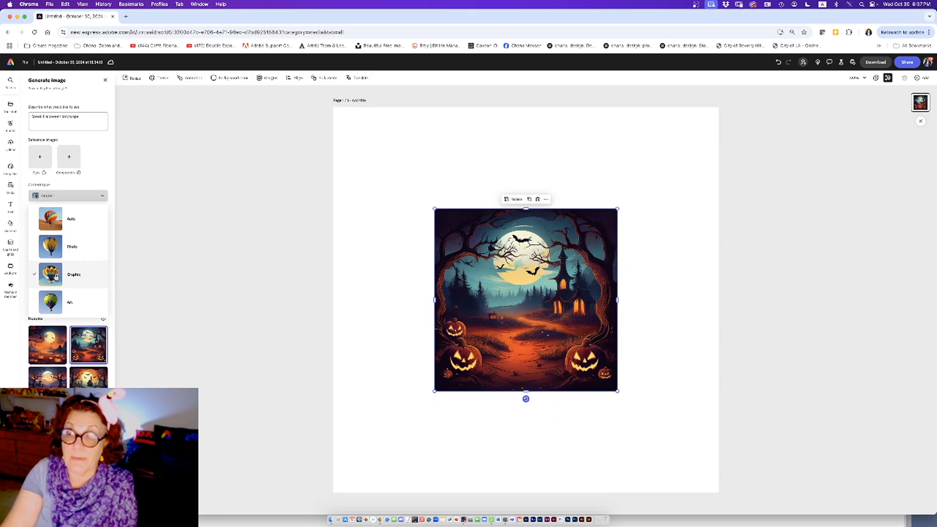
click(58, 277)
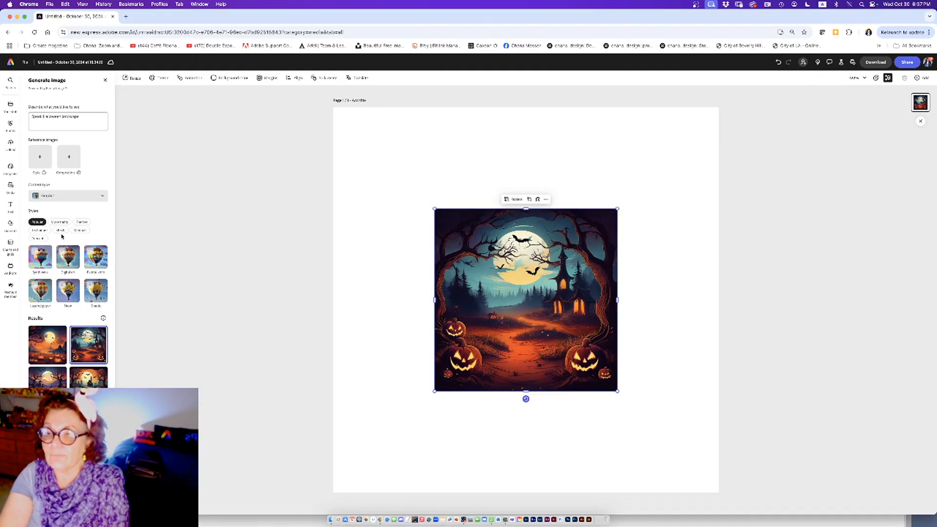
click(98, 265)
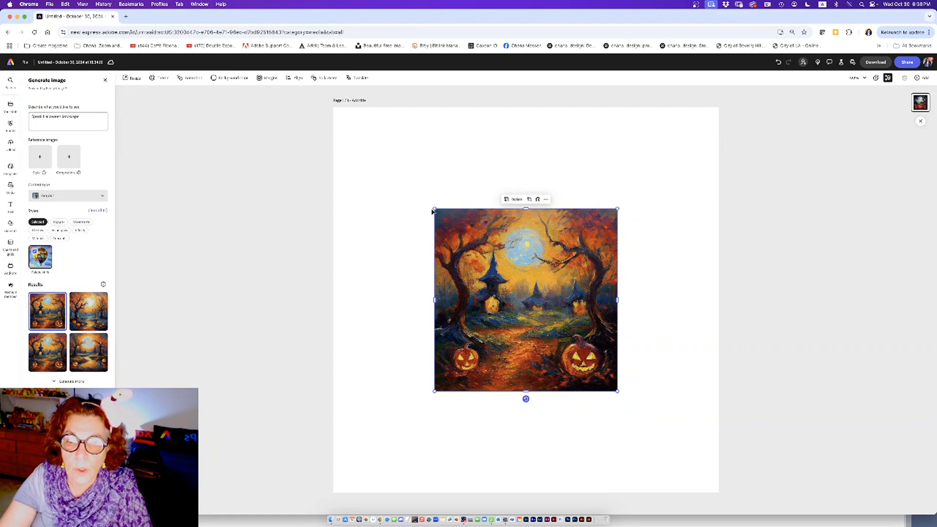
drag(434, 209, 339, 102)
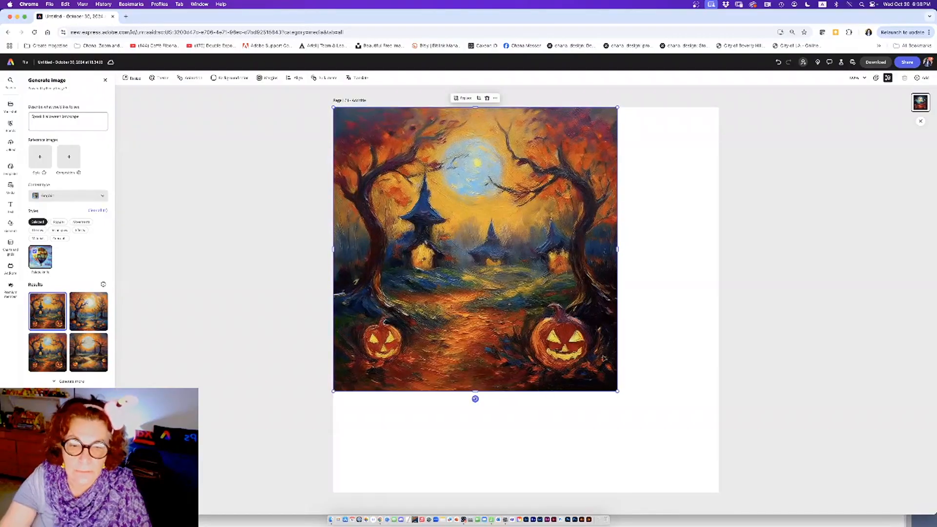
drag(618, 391, 721, 490)
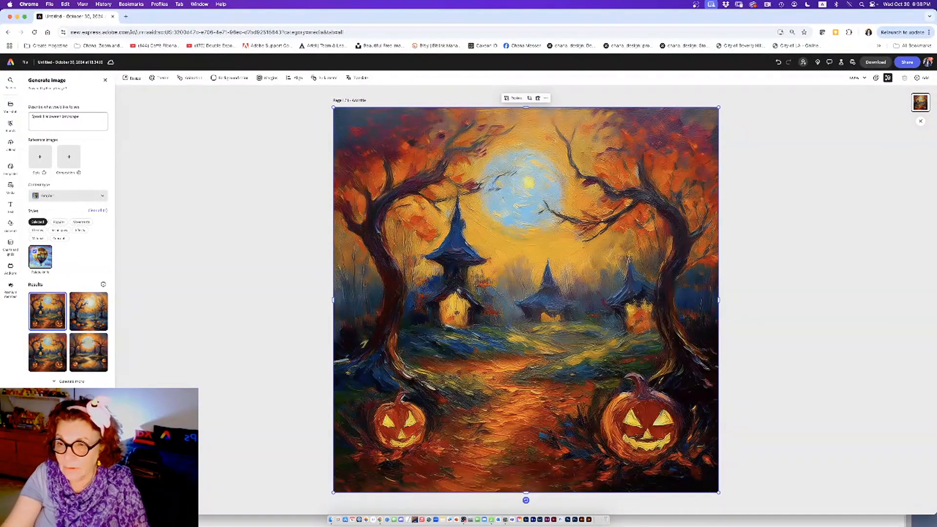
Step: Compare the painted variations and choose the one with the glowing sun, golden stream and uncarved pumpkins along the banks
click(93, 316)
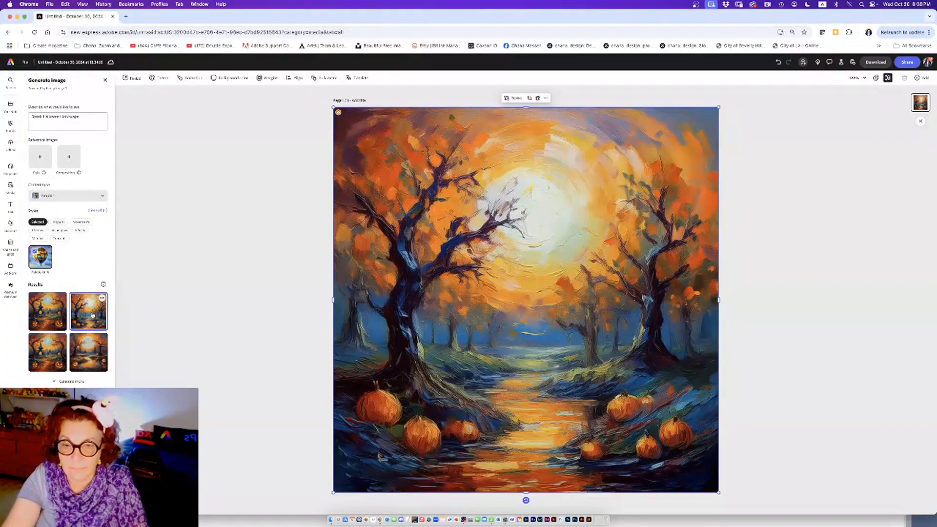
click(94, 352)
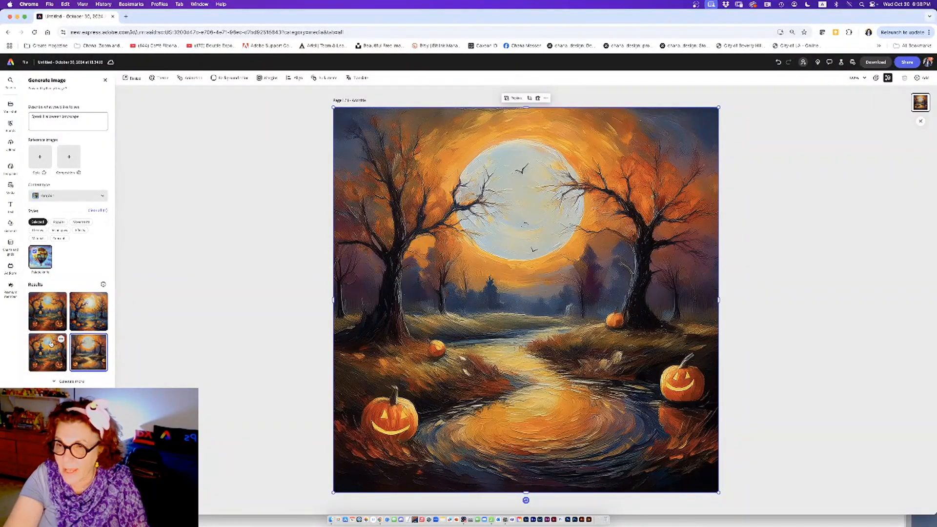
click(48, 324)
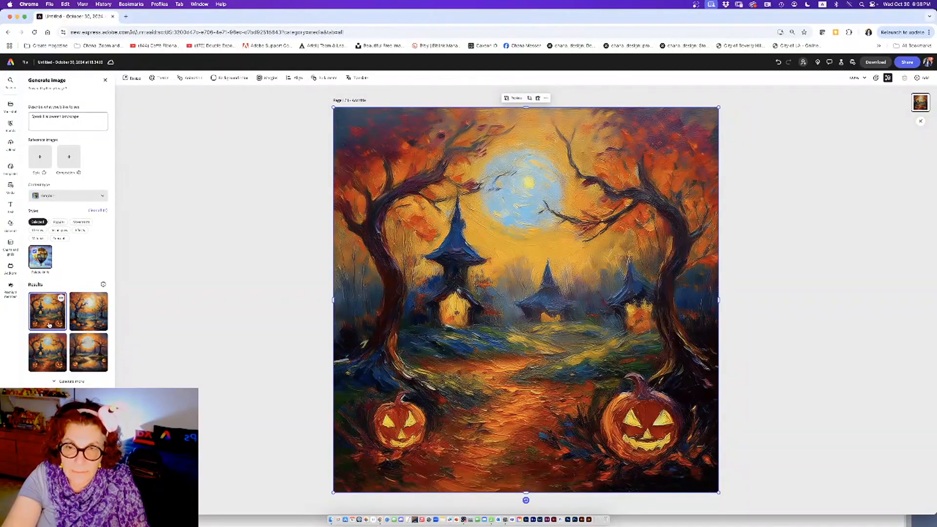
click(101, 314)
click(91, 350)
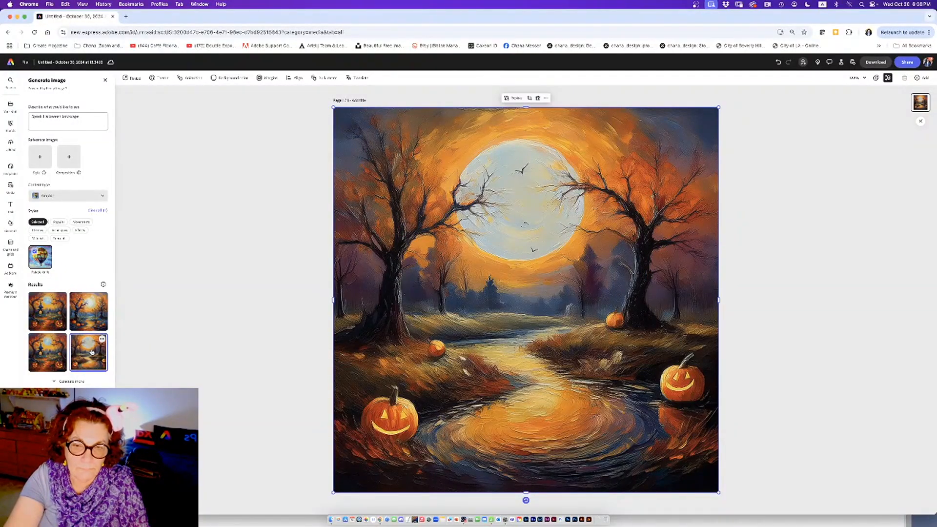
click(80, 326)
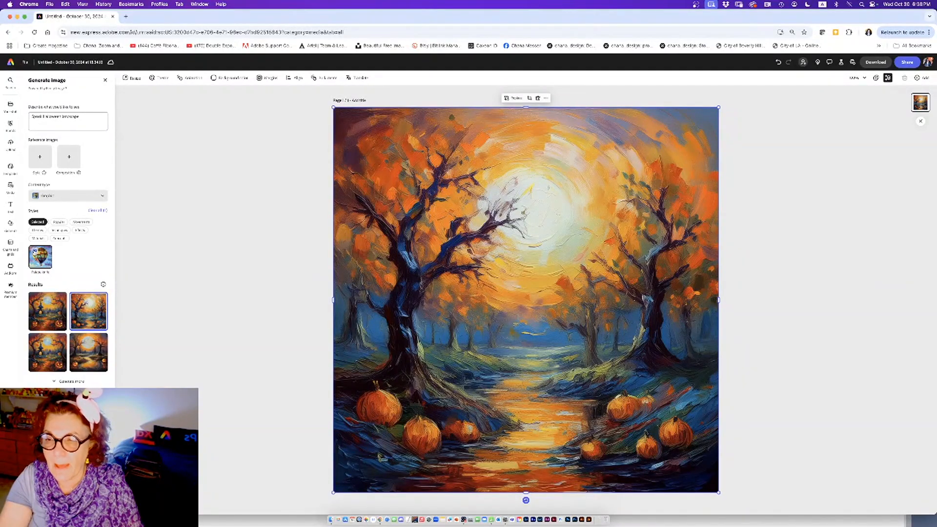
click(71, 195)
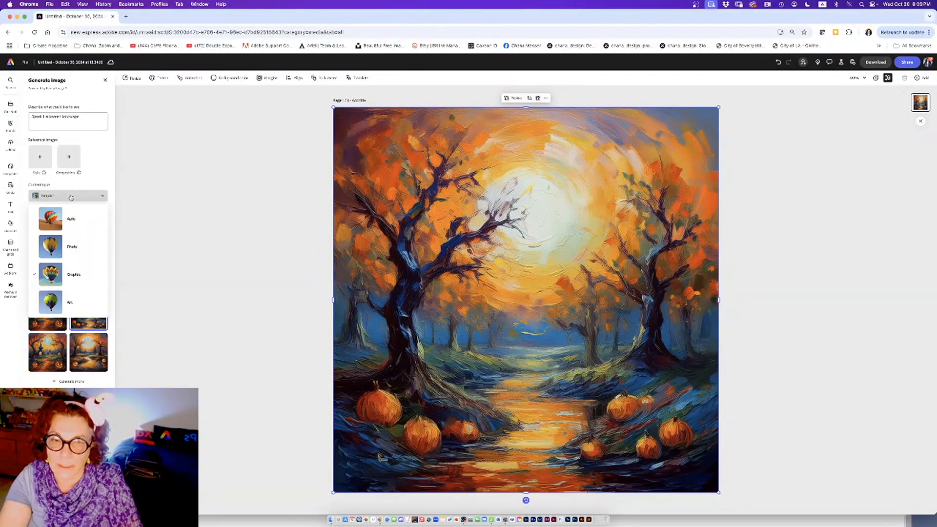
click(71, 197)
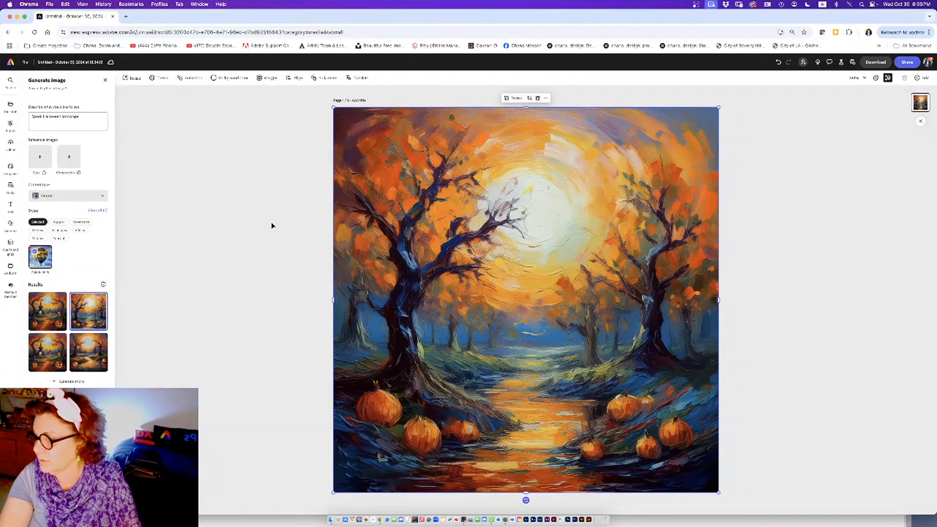
Step: Sample orange from the tree foliage as the page's background color and change it to the middle recommended orange swatch
click(213, 79)
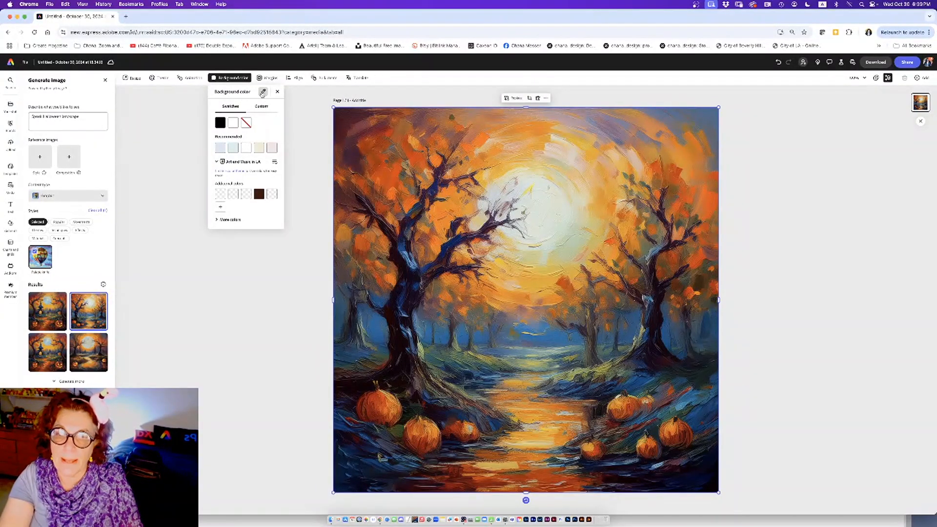
click(262, 93)
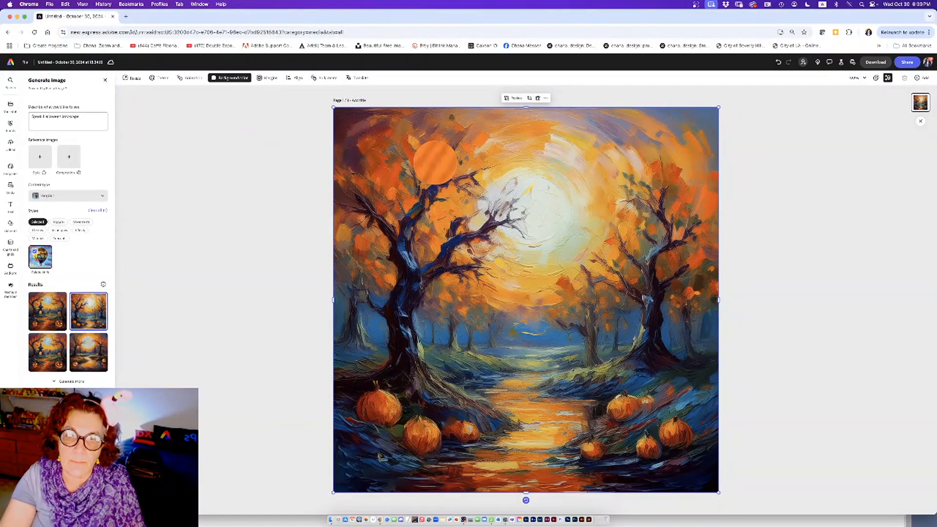
click(435, 163)
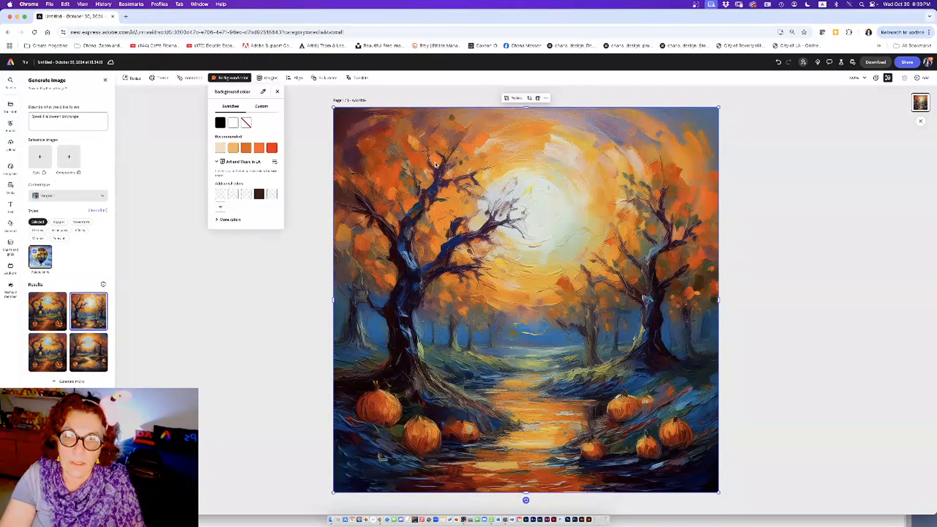
click(246, 148)
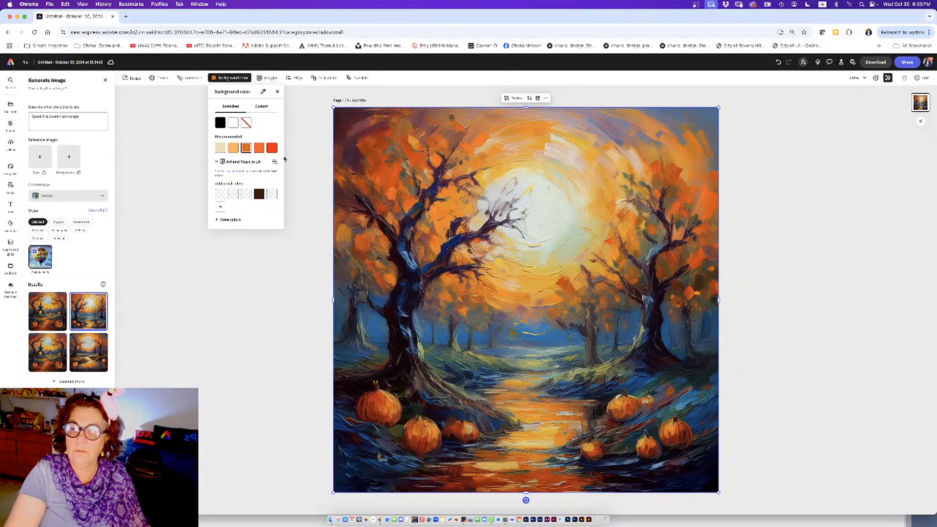
click(412, 190)
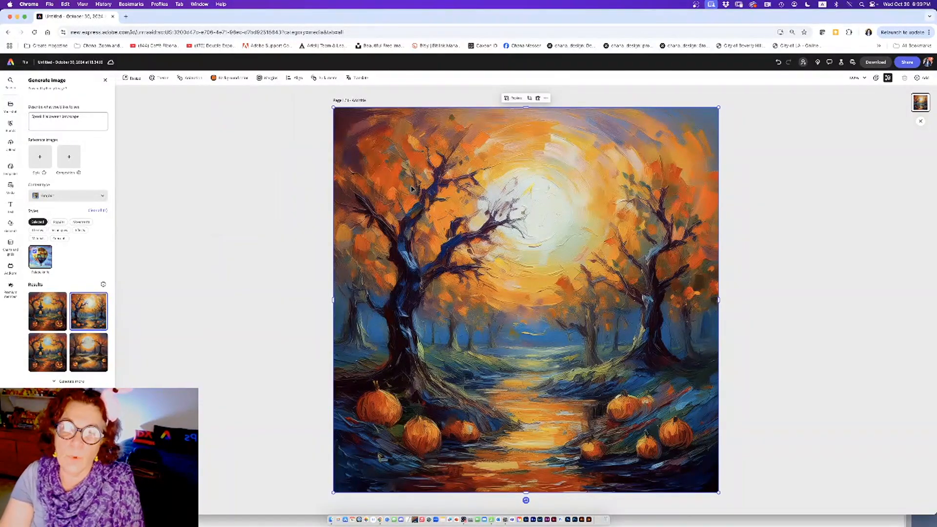
Step: Try pink, purple-orange, magenta-yellow and red duotone effects on the landscape image and apply the brown-and-cream duotone
click(121, 250)
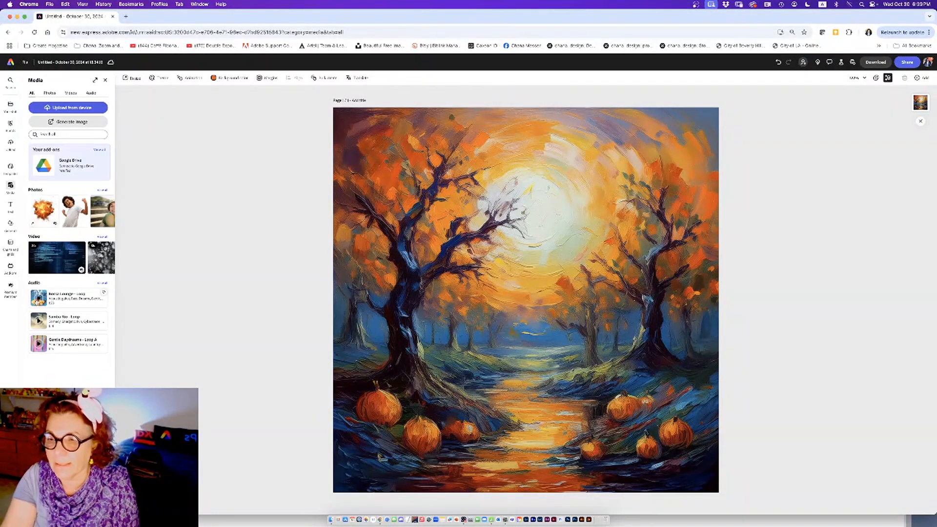
click(352, 206)
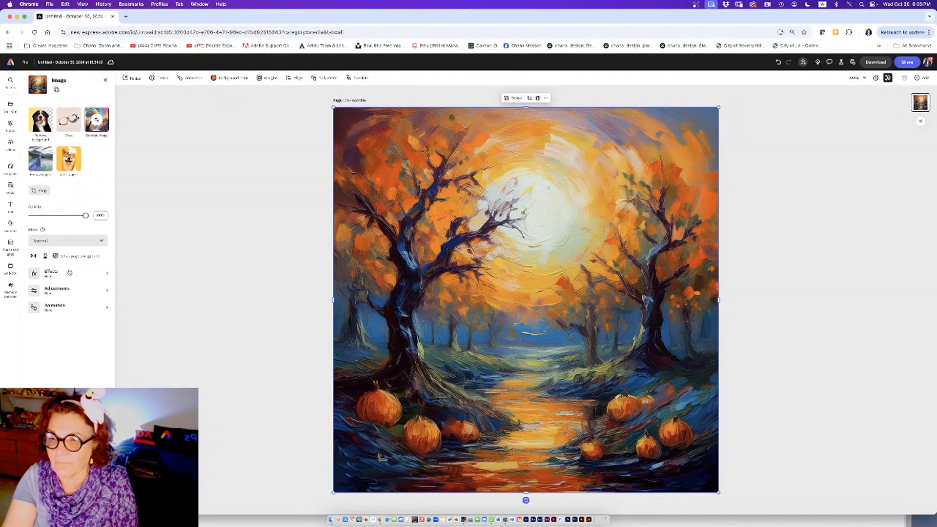
click(69, 273)
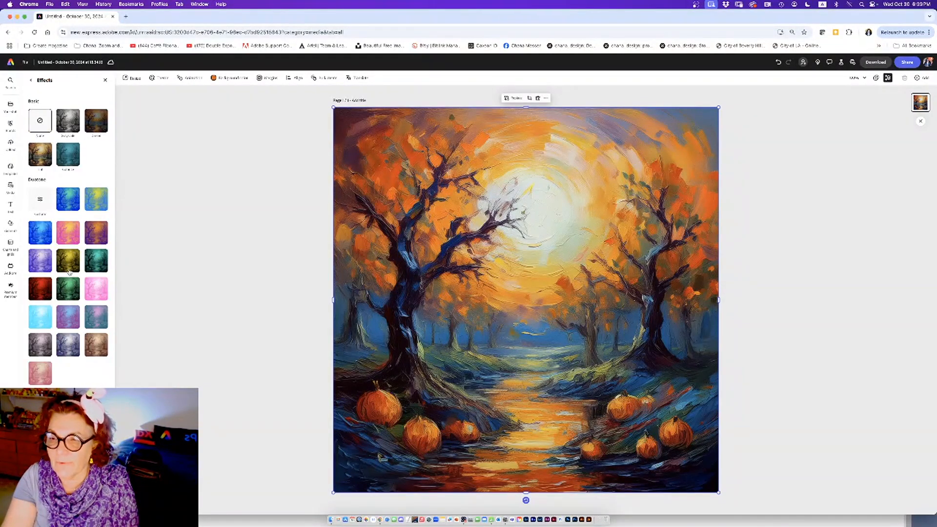
click(41, 373)
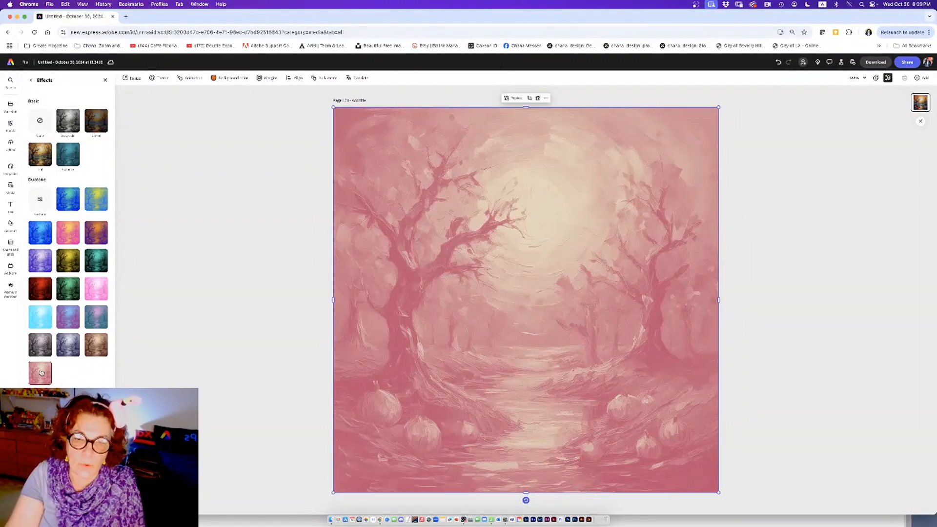
click(100, 345)
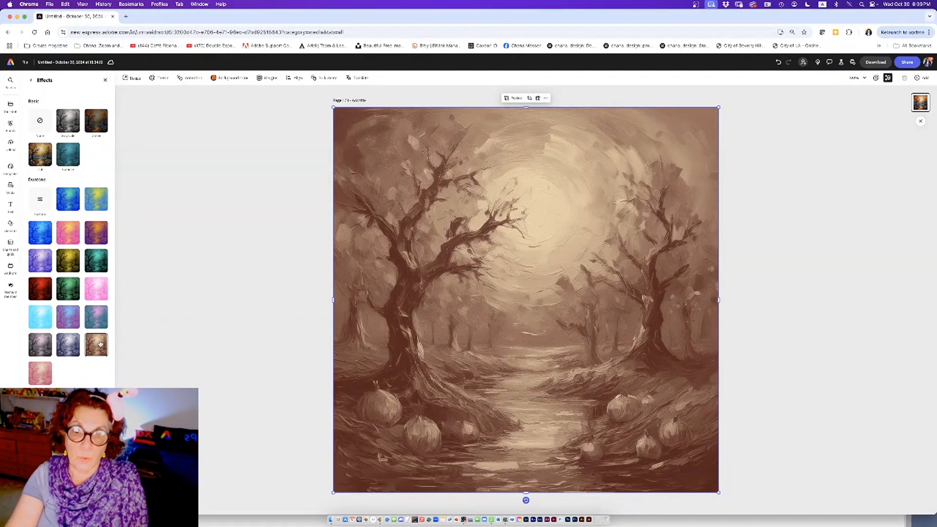
click(96, 233)
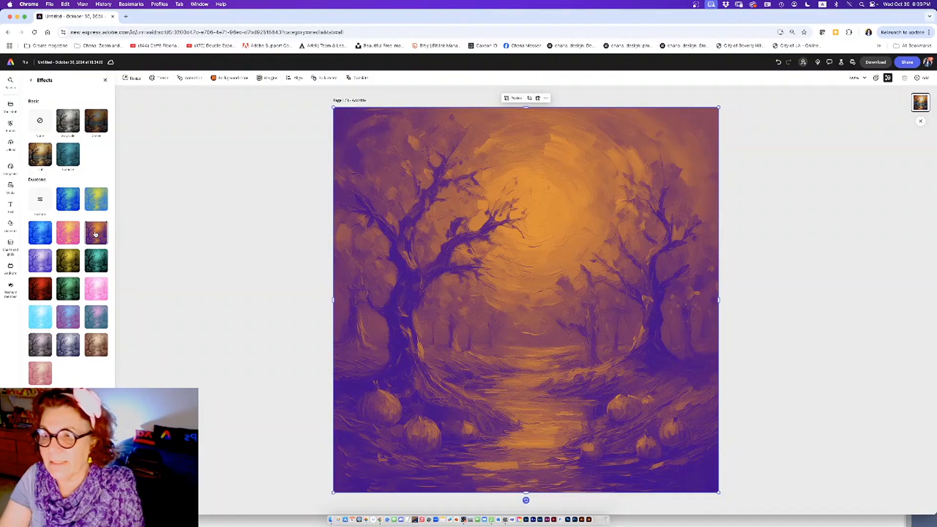
click(70, 236)
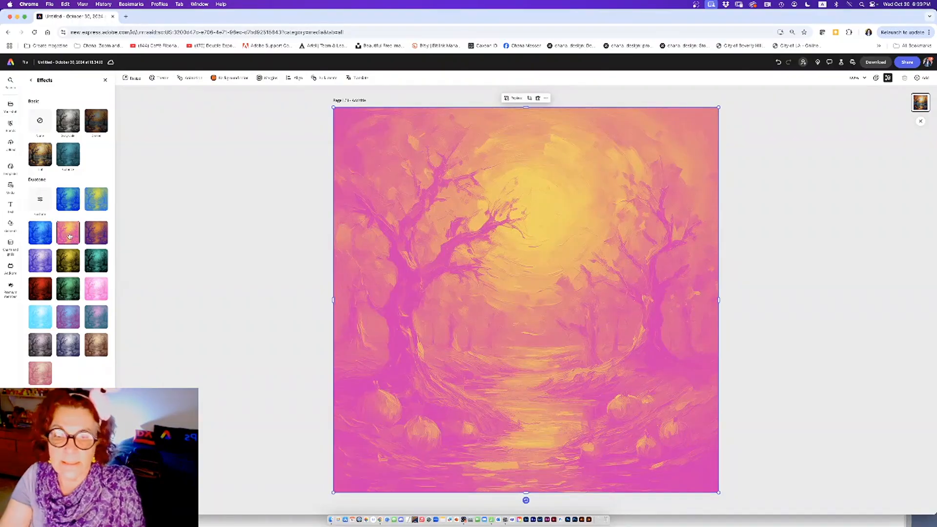
click(39, 296)
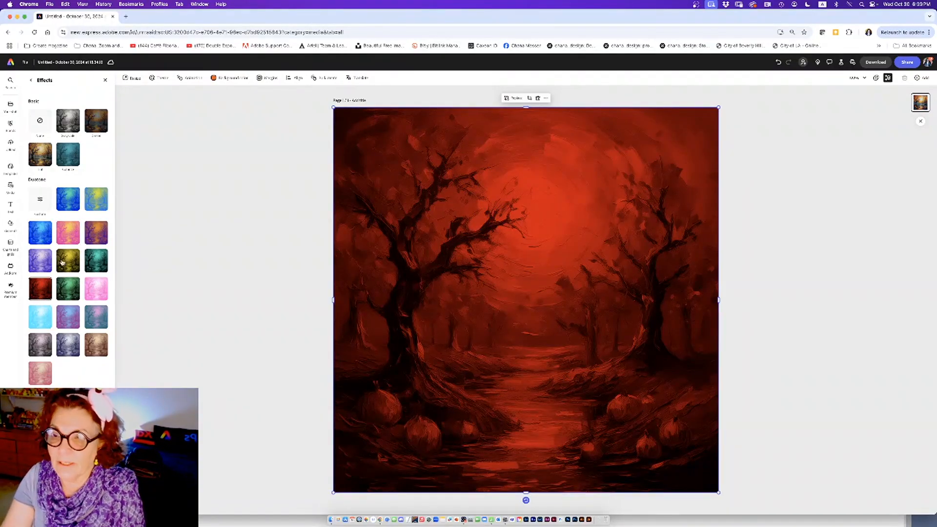
click(92, 349)
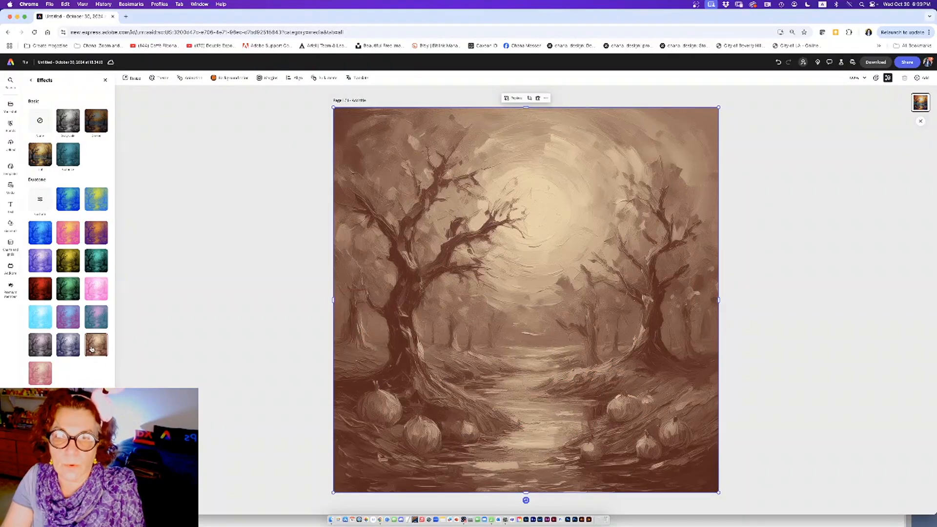
Step: Try the Multiply blend mode on the landscape image, and set its blend mode to Screen
click(169, 214)
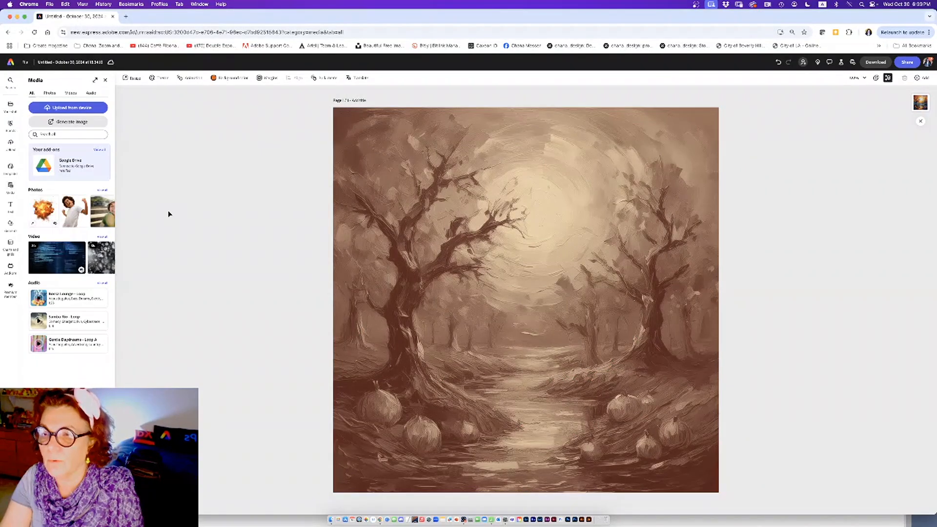
click(335, 213)
click(67, 242)
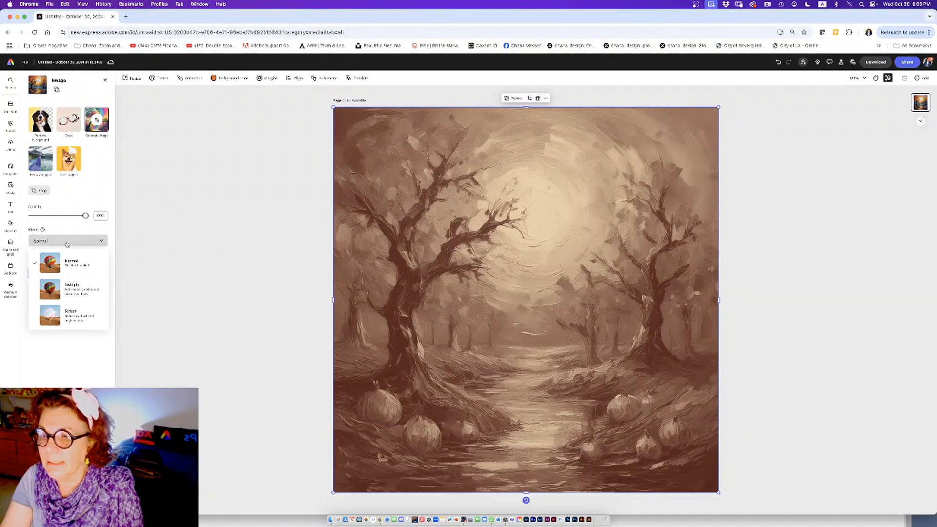
click(68, 242)
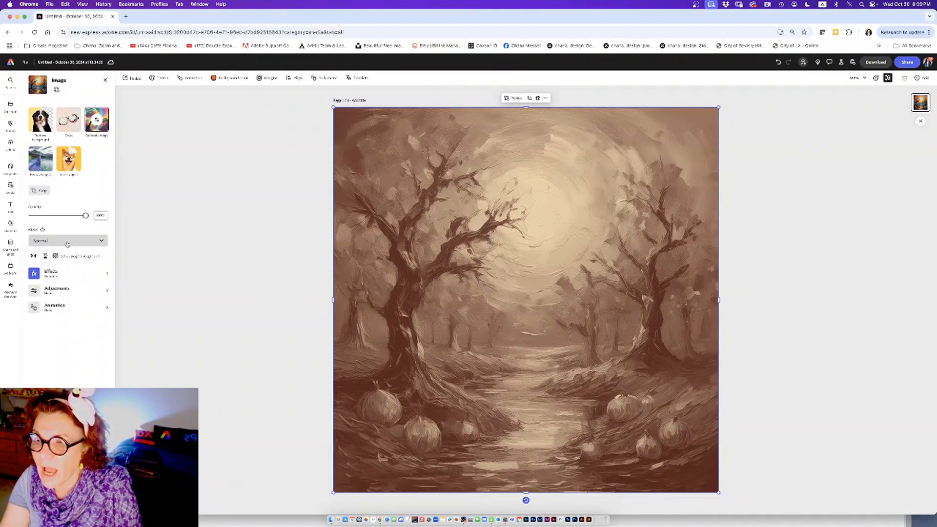
click(67, 242)
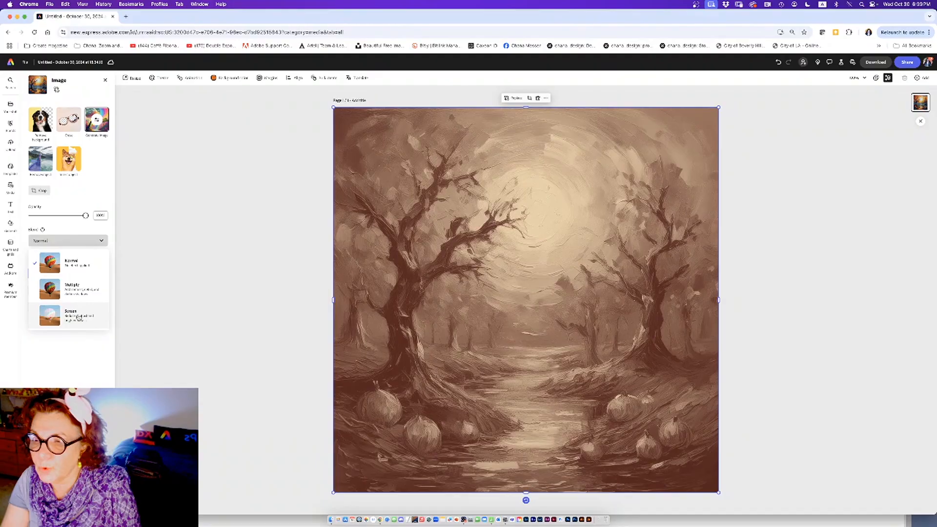
click(79, 292)
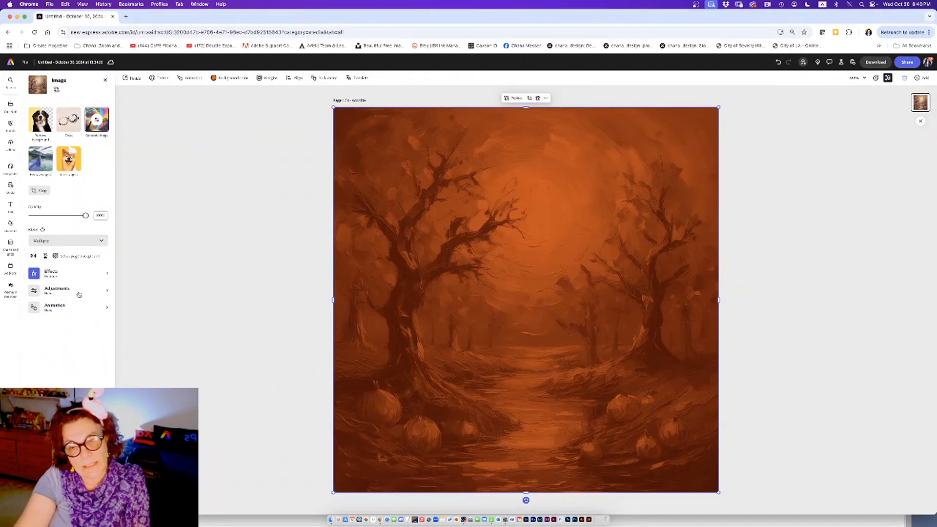
click(73, 241)
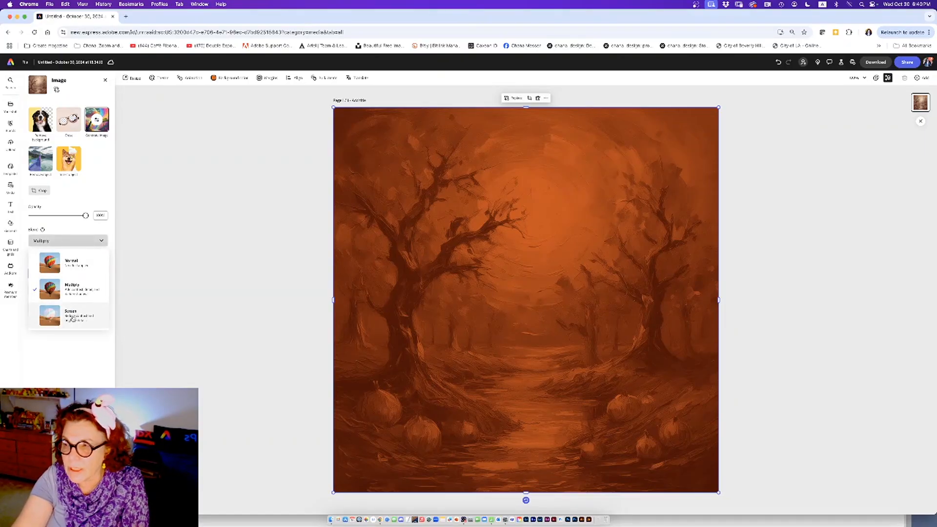
click(73, 319)
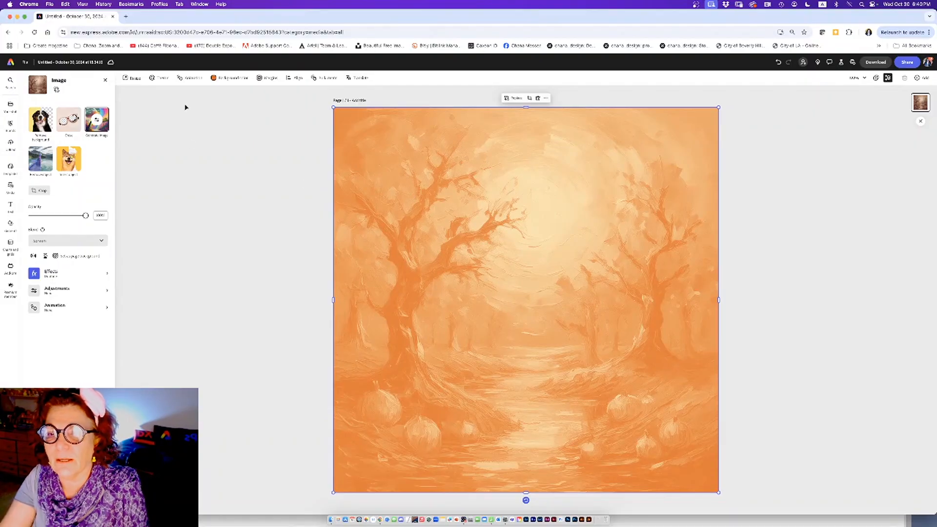
click(221, 79)
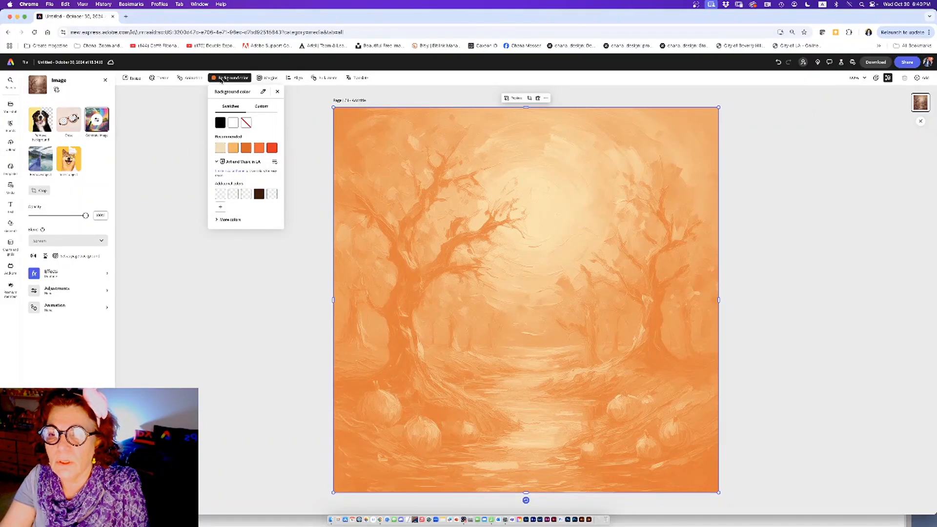
click(466, 200)
click(477, 210)
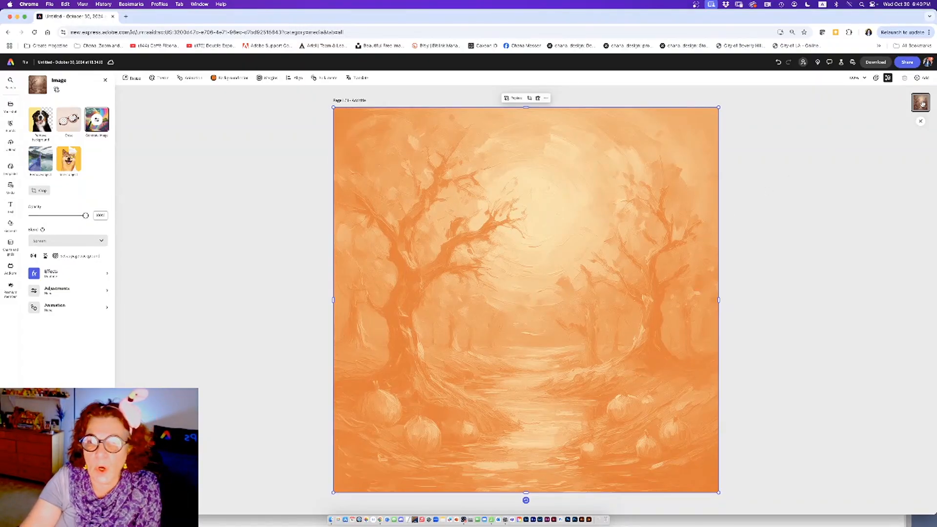
Step: Lock the landscape image in place on the page and deselect it
click(546, 98)
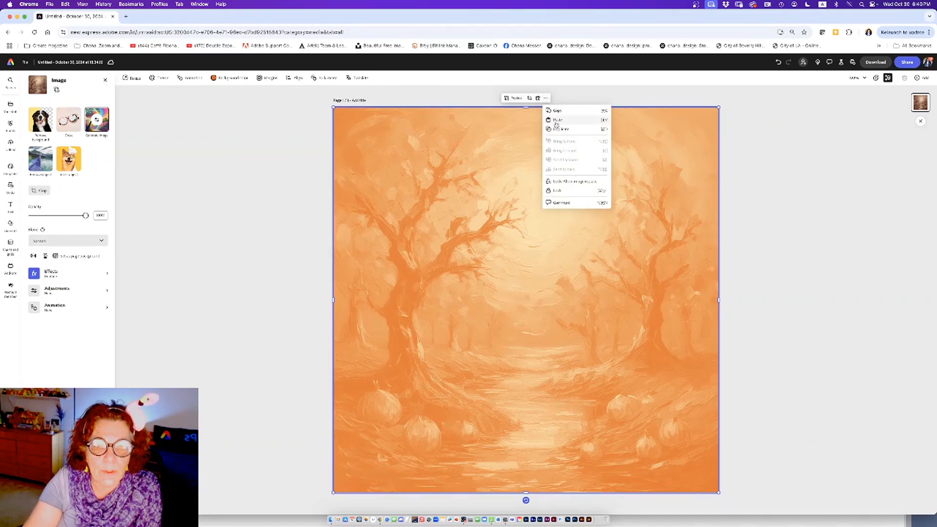
click(561, 191)
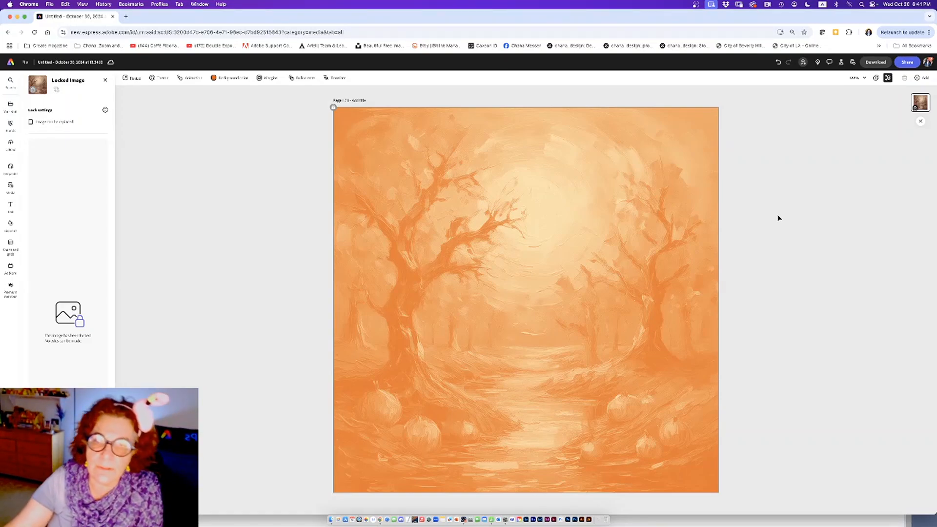
click(212, 185)
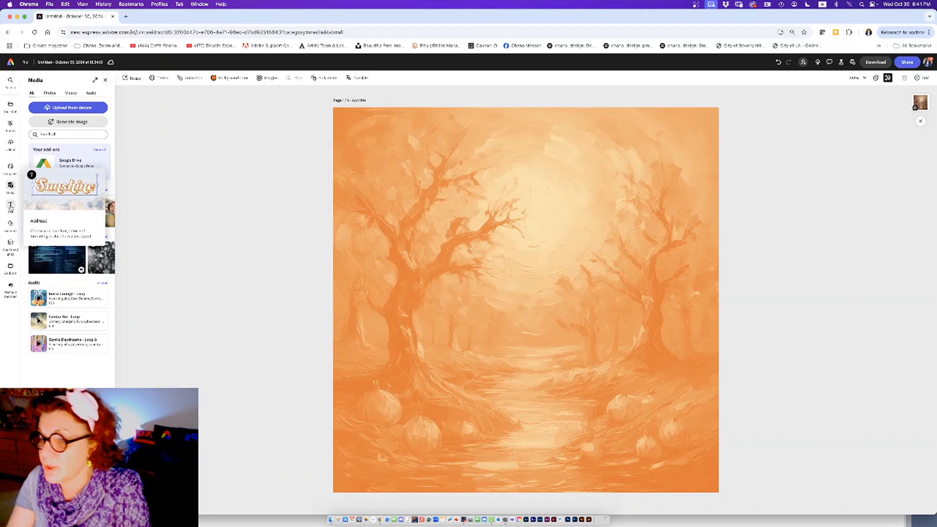
Step: Add a text box on the upper part of the page reading "You are invited" and "to a party" on two lines
click(10, 206)
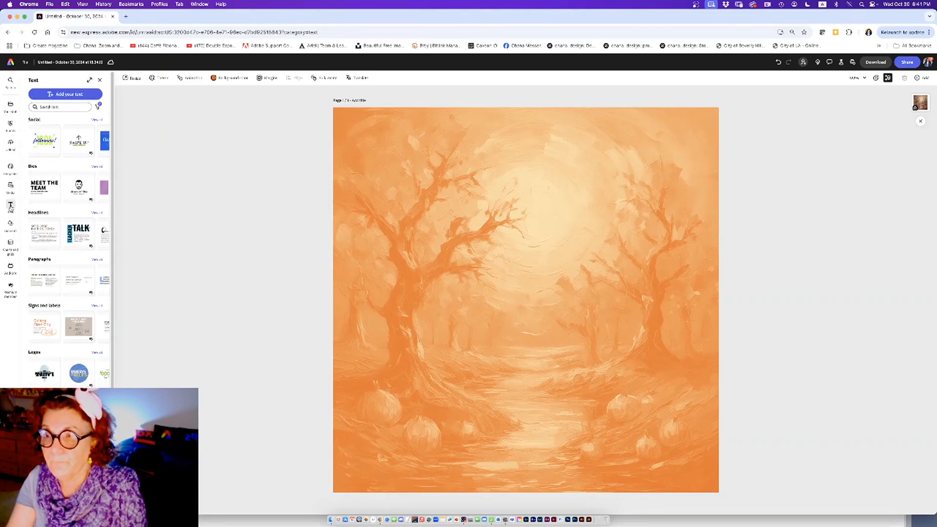
click(65, 94)
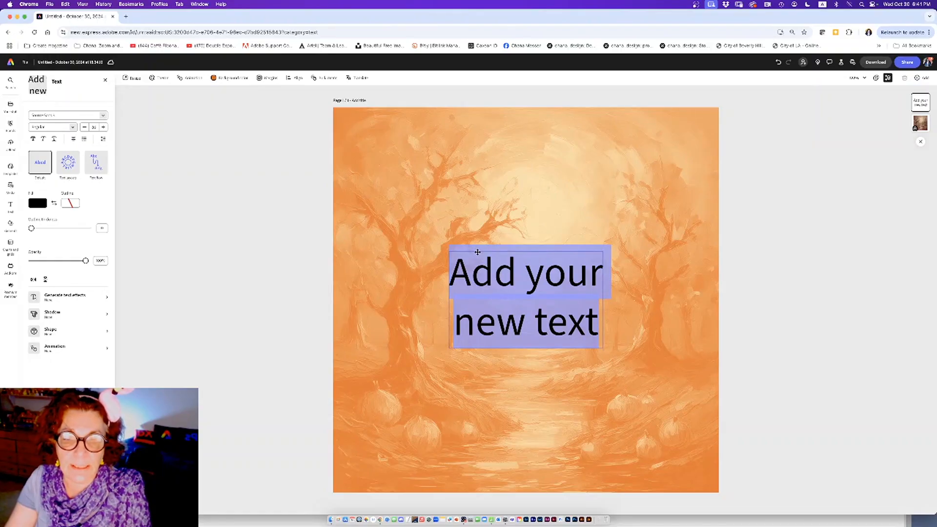
drag(477, 251, 472, 169)
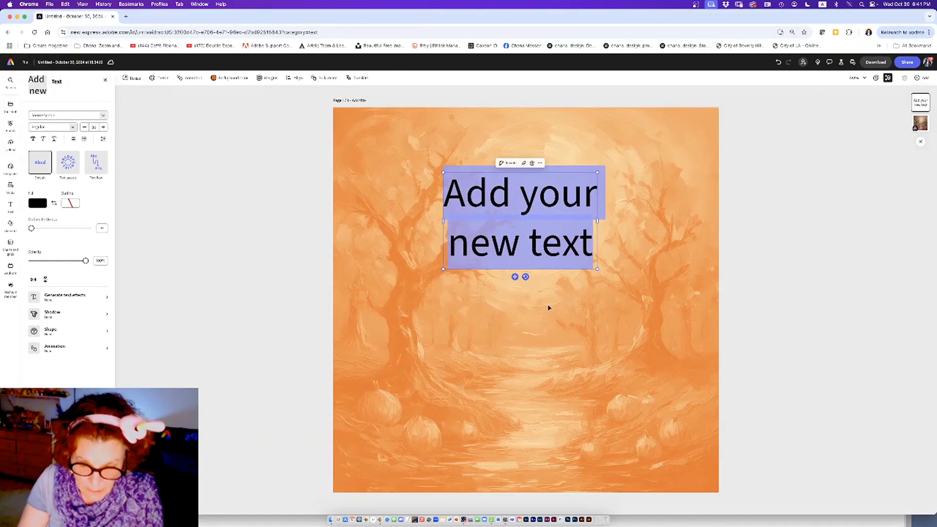
text(You)
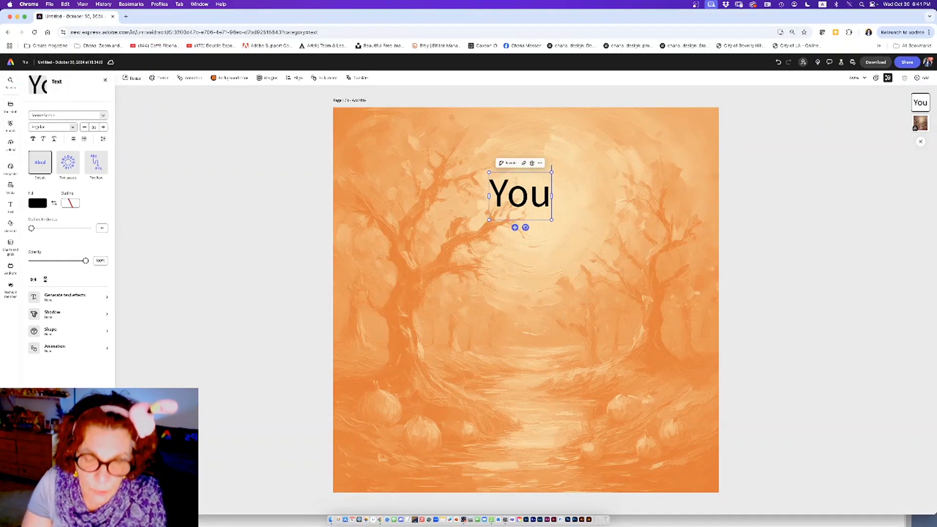
text( are in)
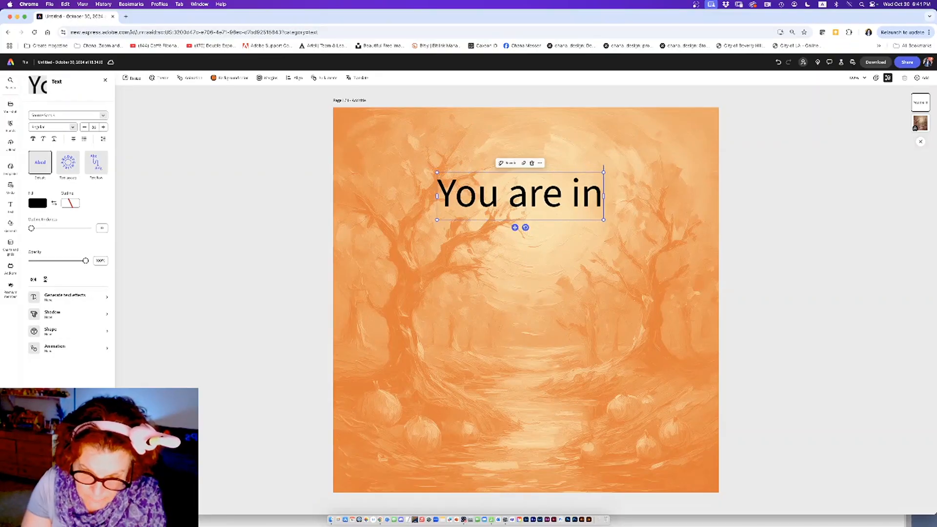
text(vited)
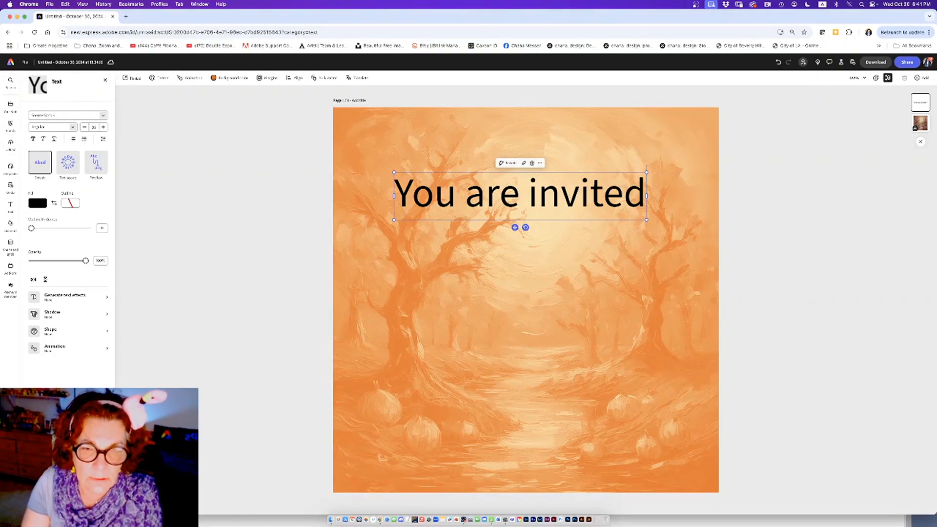
key(Return)
text(to)
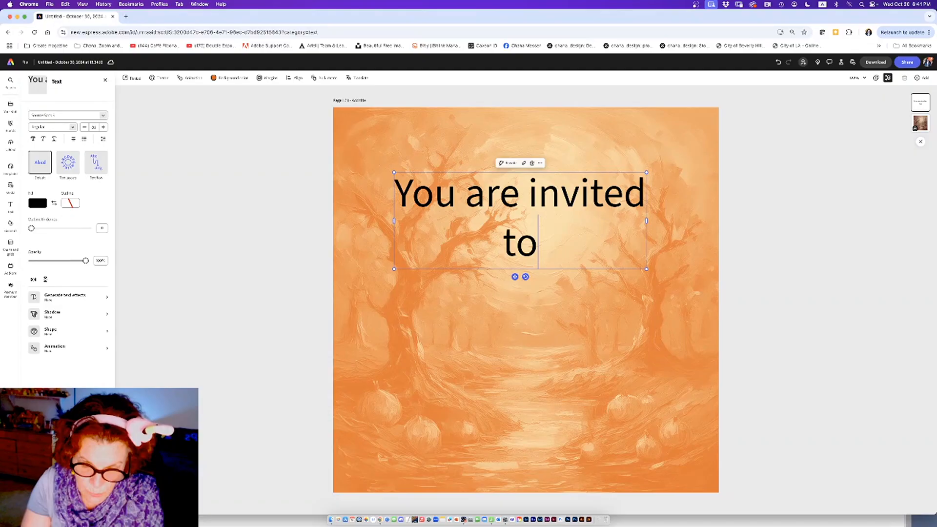
text( a part)
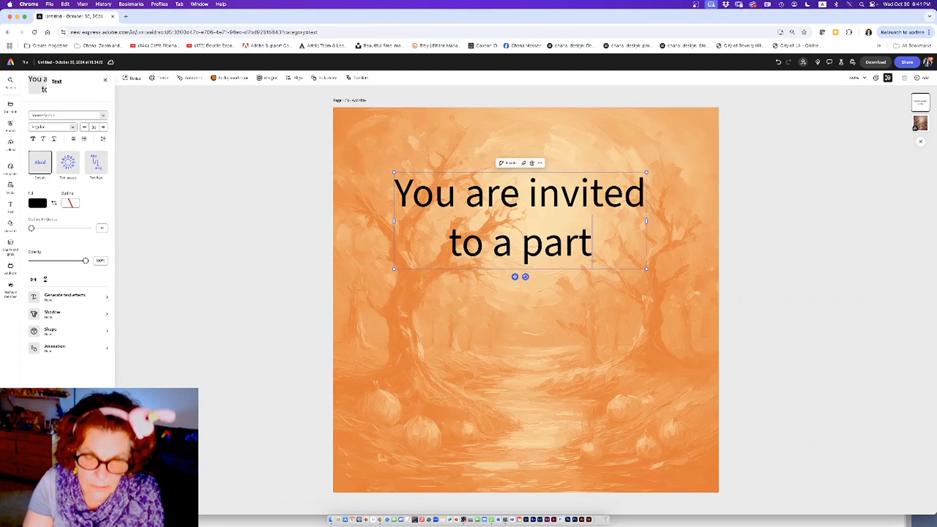
text(y)
Step: Add "Thursday, October 31, 4-8 pm" on a new line below the party text
key(Return)
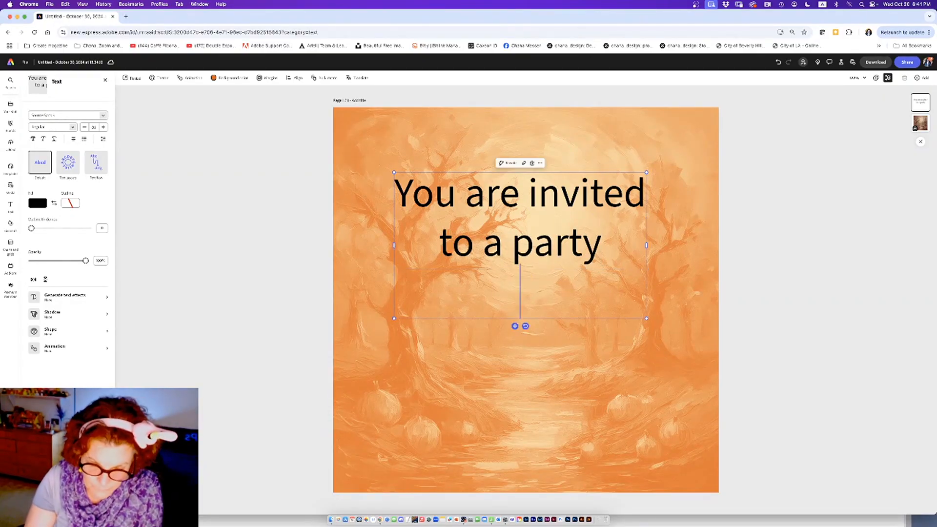
text(Thu)
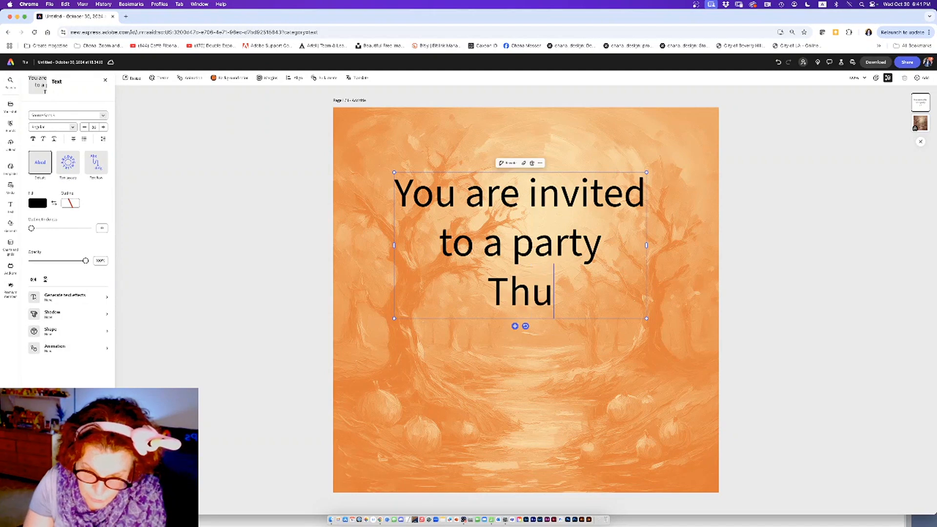
text(rsday)
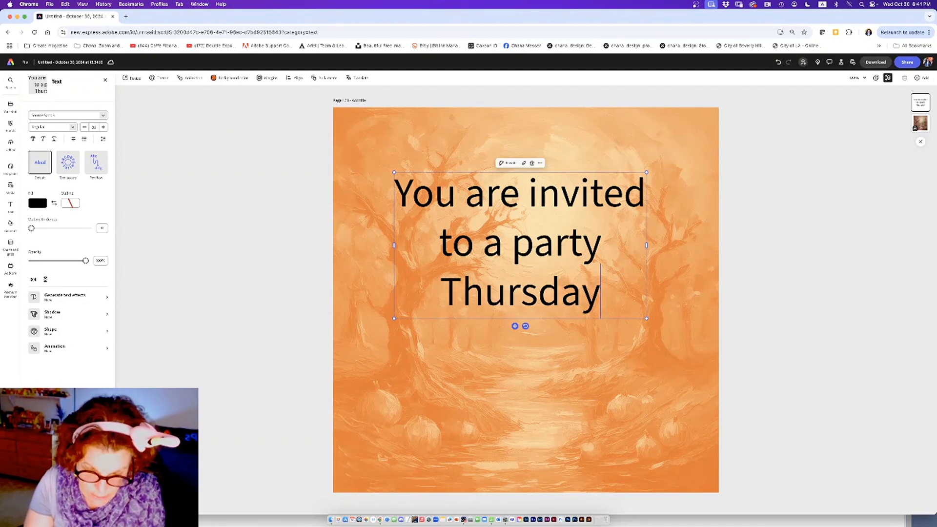
text(, Octob)
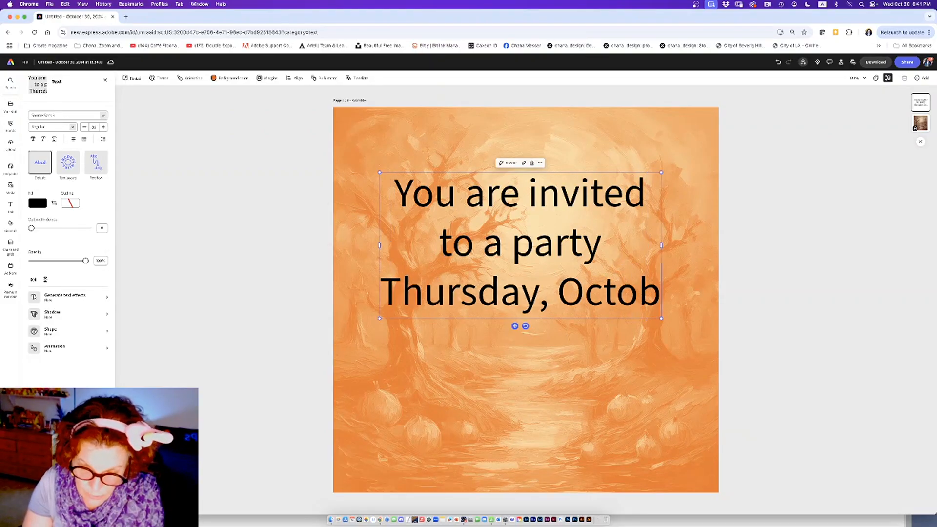
text(er 3)
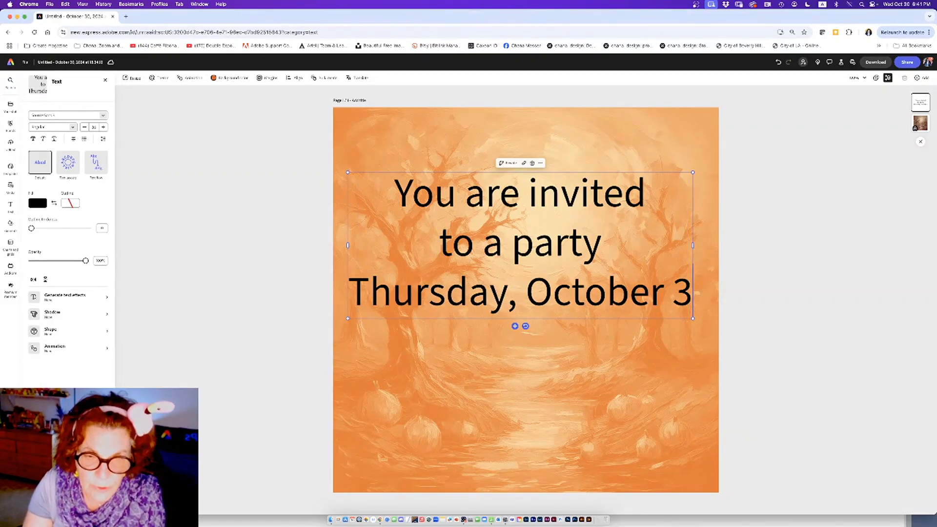
text(1)
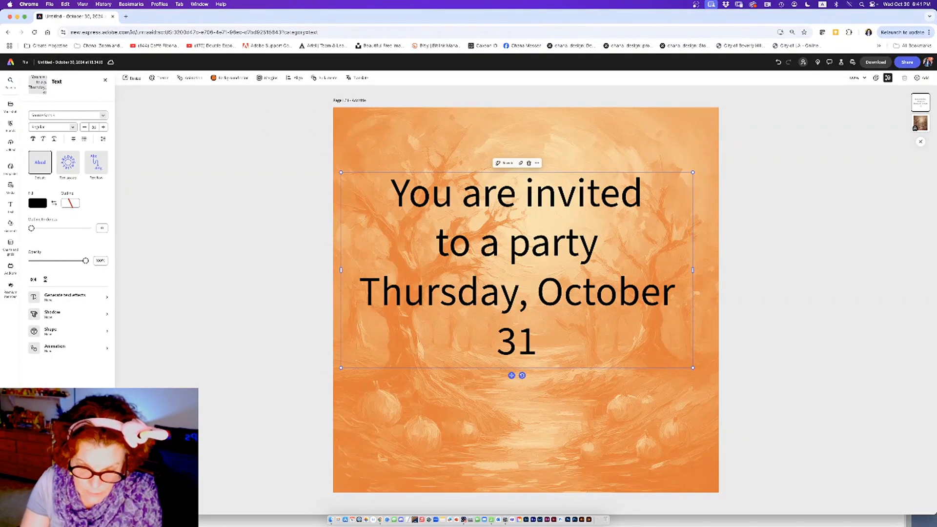
text(,)
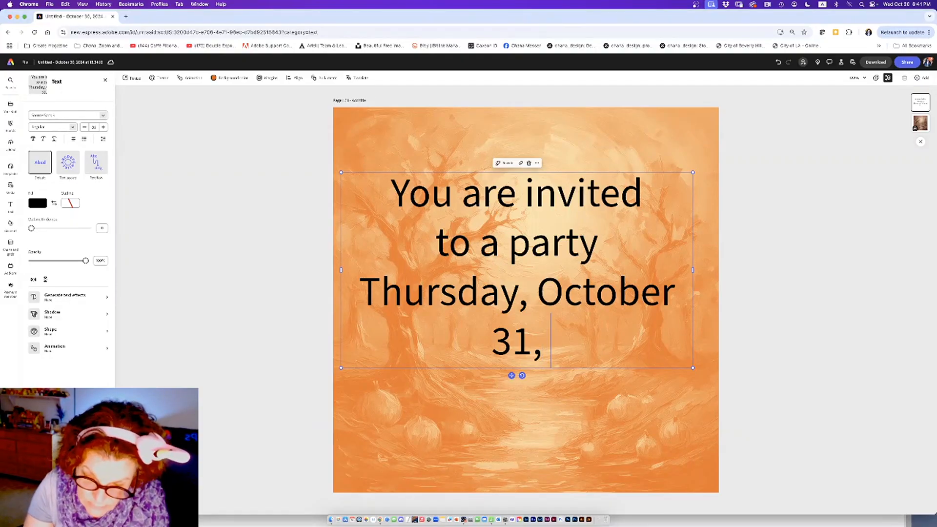
text( 4-8 p)
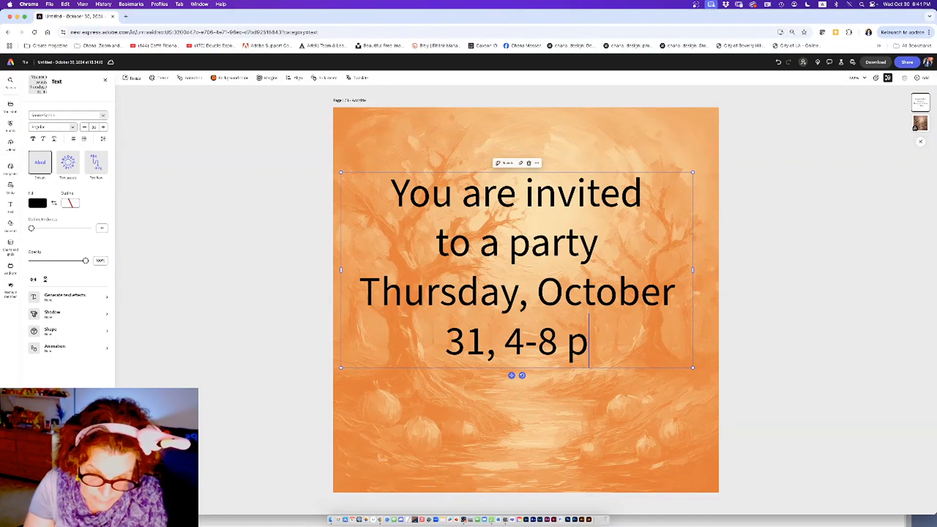
text(m)
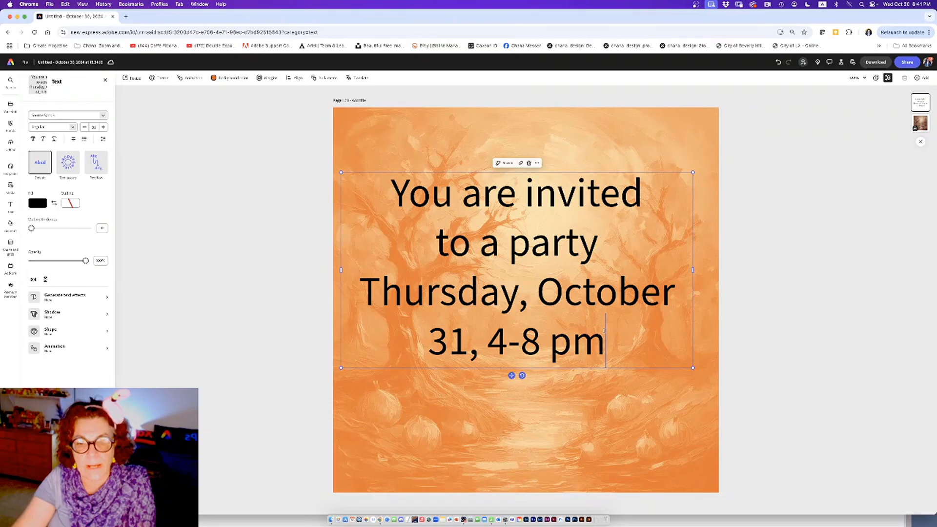
Step: Try the heavy italic serif style from the full set of recommended text styles on the whole invitation text
drag(606, 341, 388, 190)
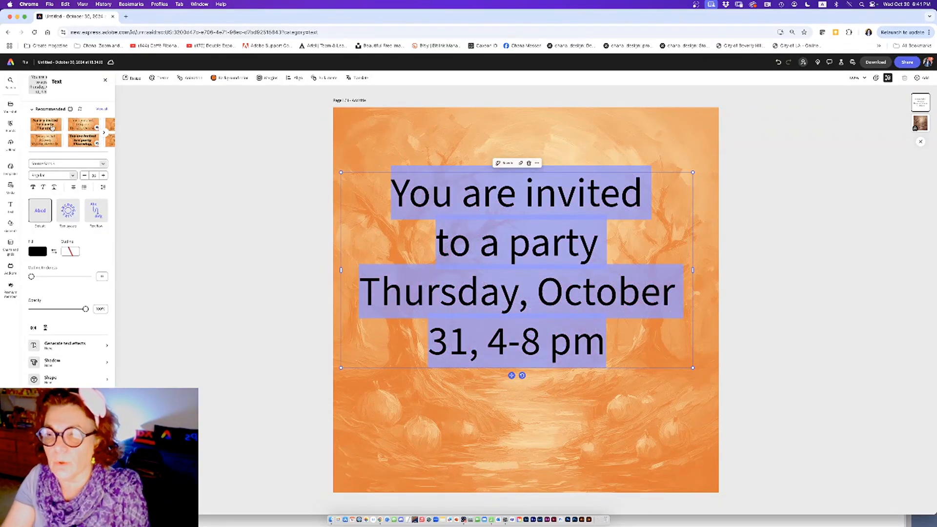
click(101, 110)
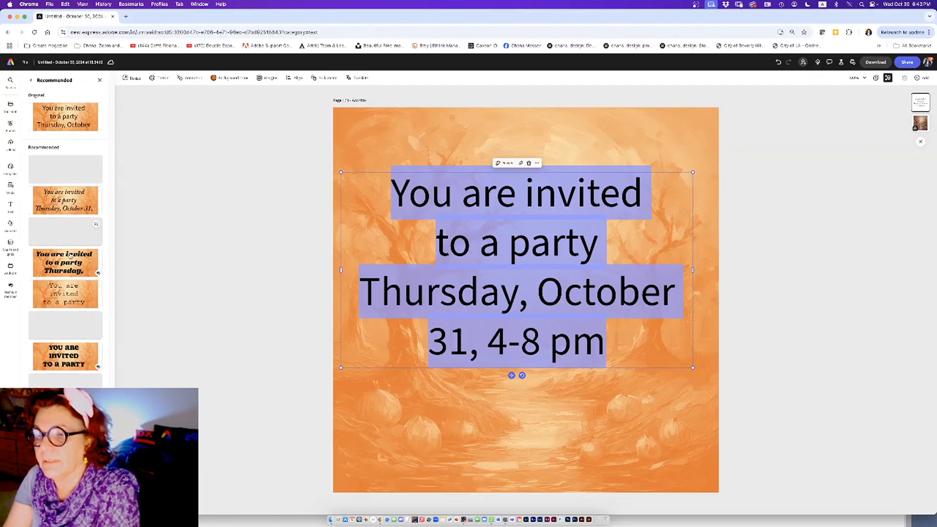
click(79, 261)
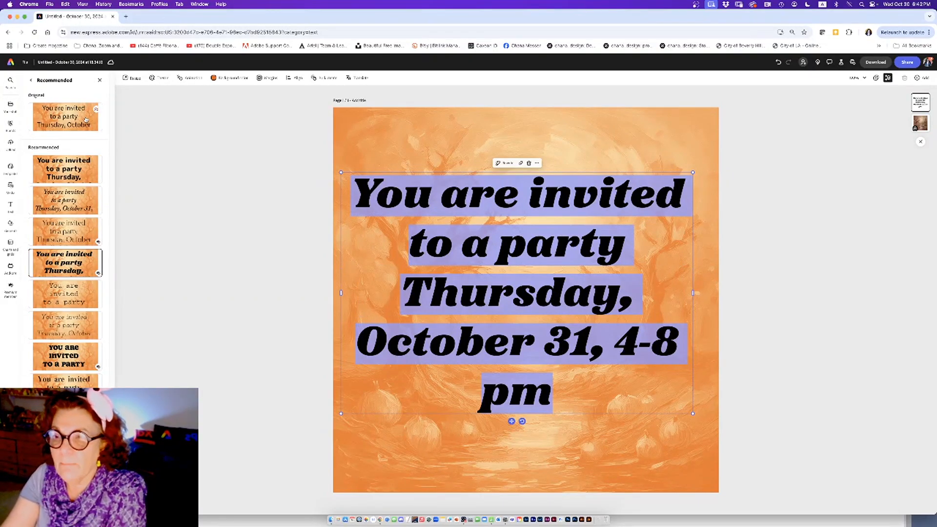
click(99, 80)
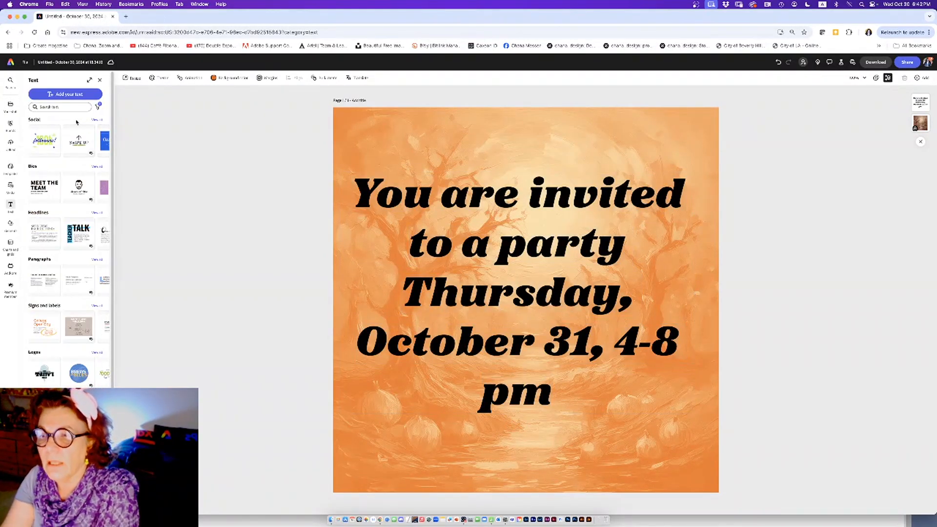
Step: Try an all-caps distressed stencil font from the Horror font category on the invitation text
click(396, 237)
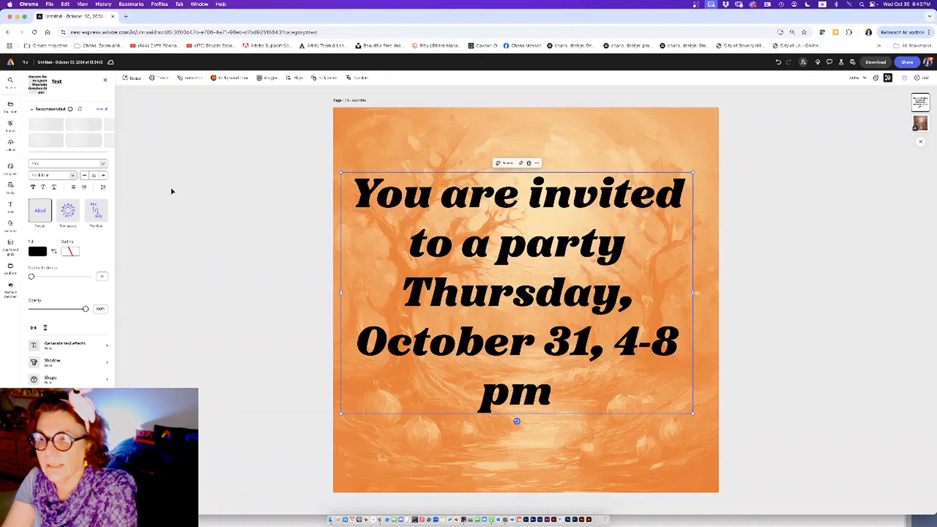
click(103, 165)
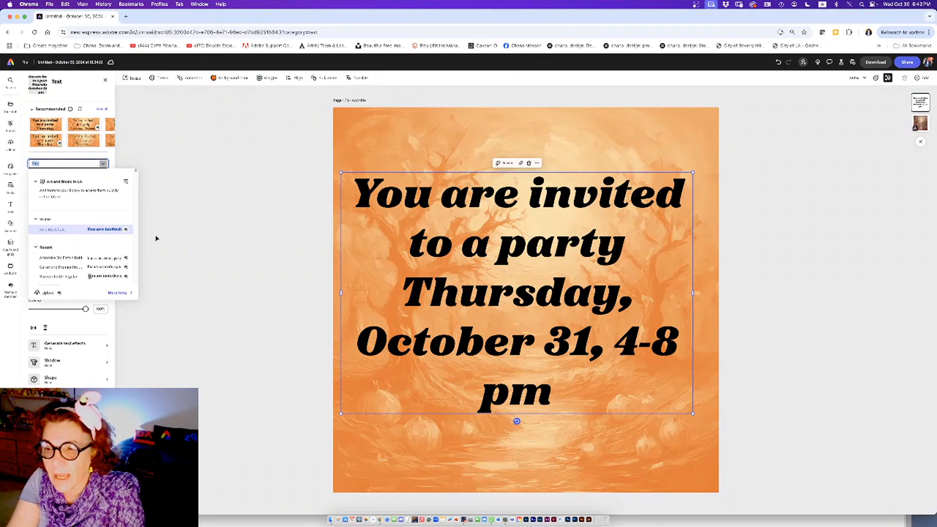
click(123, 293)
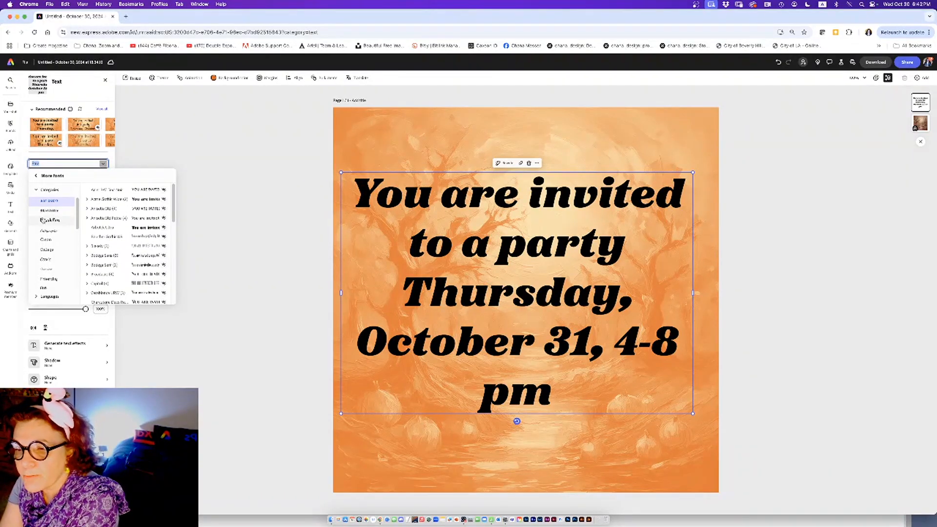
scroll(79, 235, down, 3)
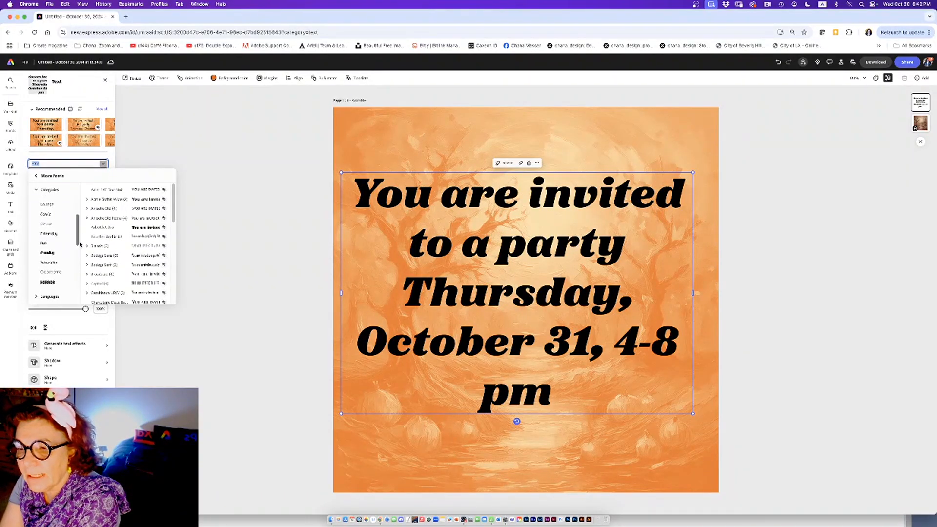
scroll(80, 244, down, 1)
click(60, 260)
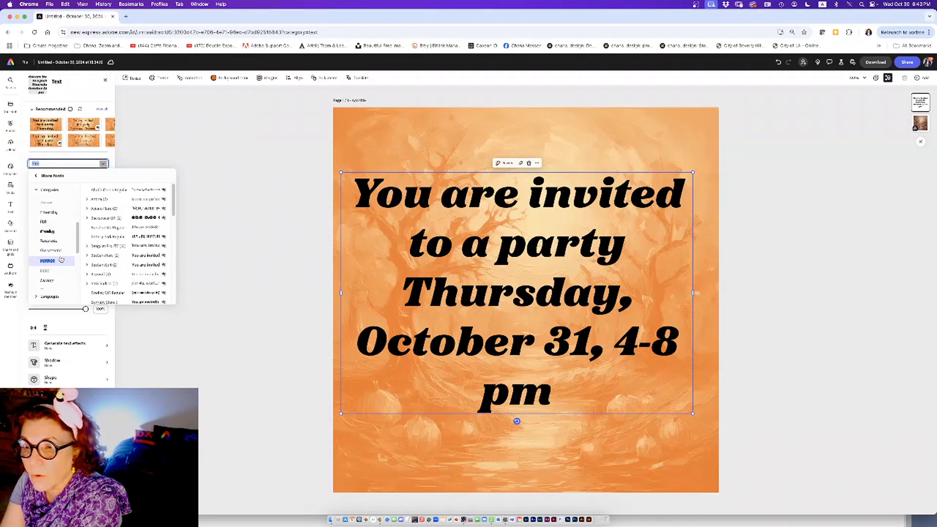
click(141, 239)
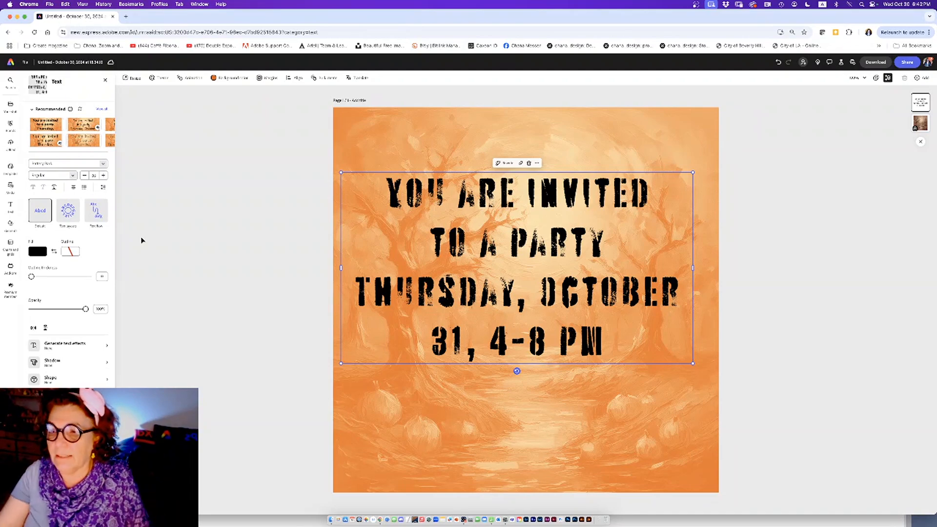
Step: Try the mixed-letter font and the rough lowercase stencil font from the Horror category on the invitation text
click(104, 164)
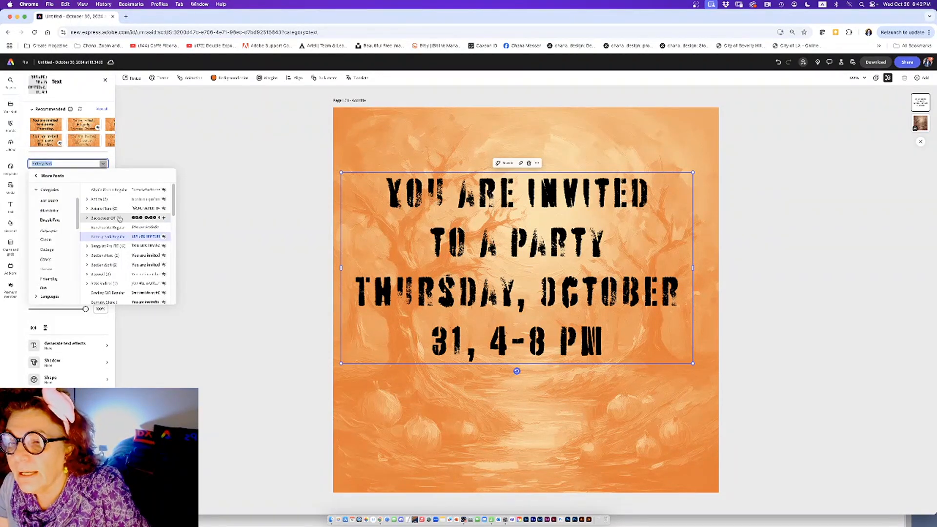
click(126, 192)
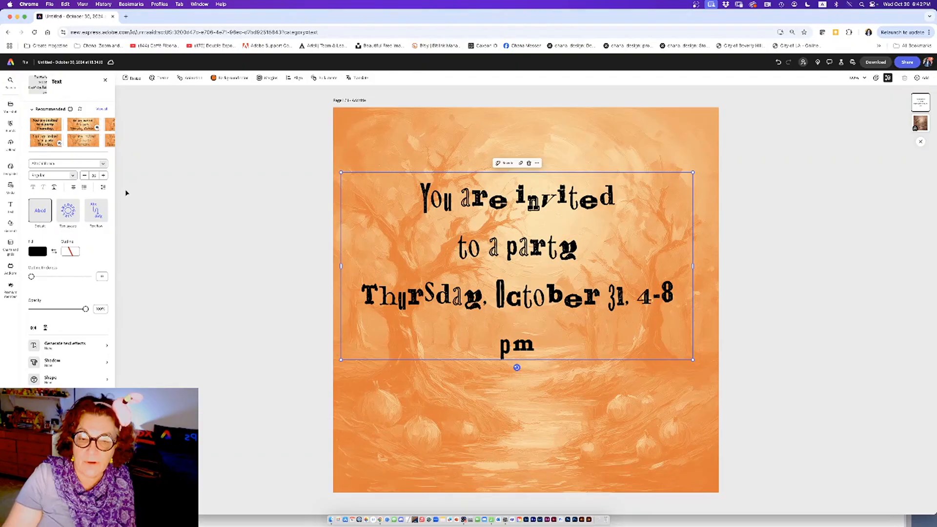
click(103, 164)
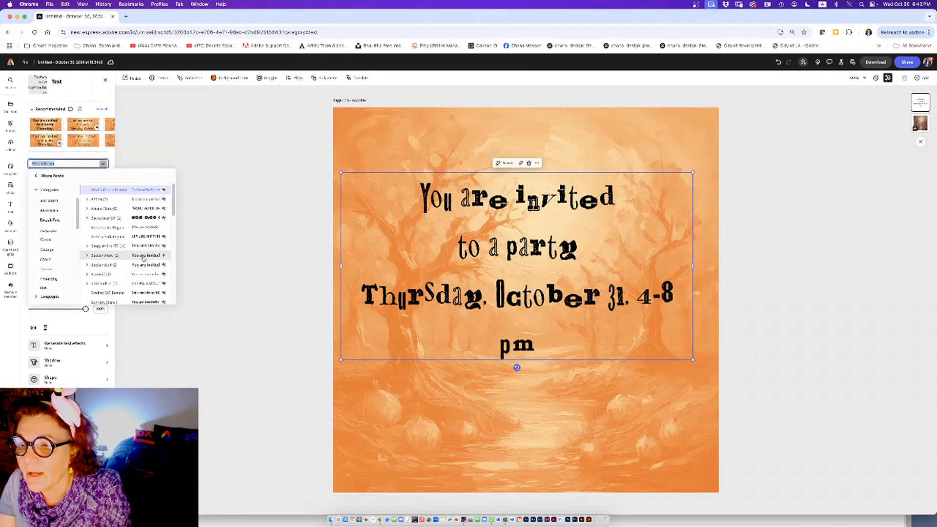
click(147, 302)
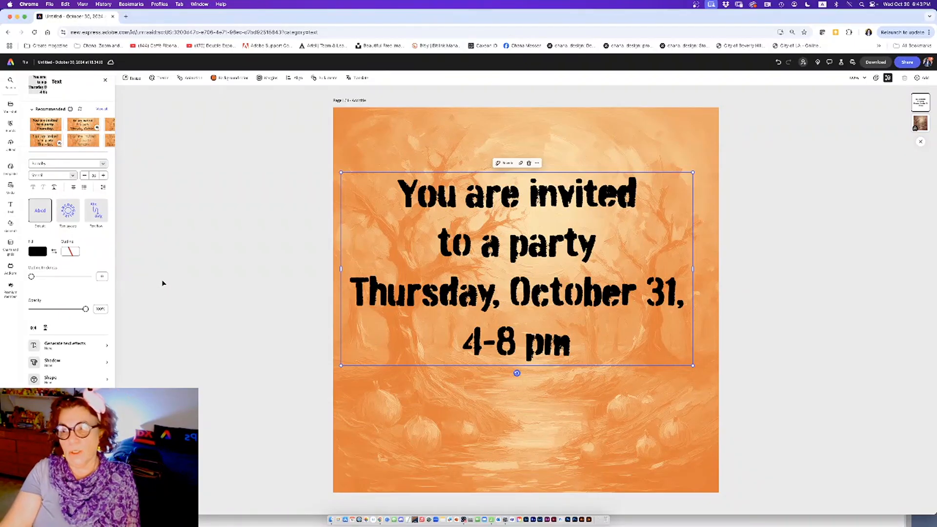
Step: Apply the ornate swash font from the Blackletter category to the whole invitation text
click(103, 164)
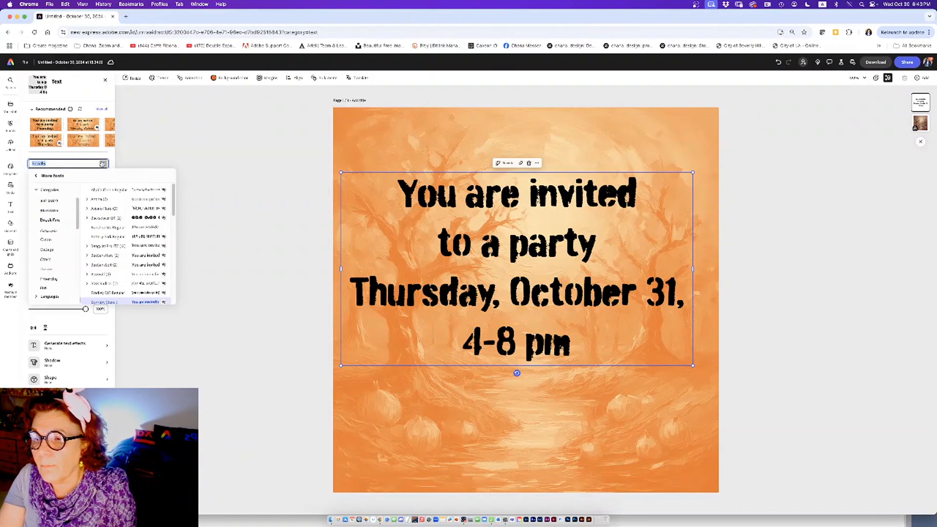
click(47, 213)
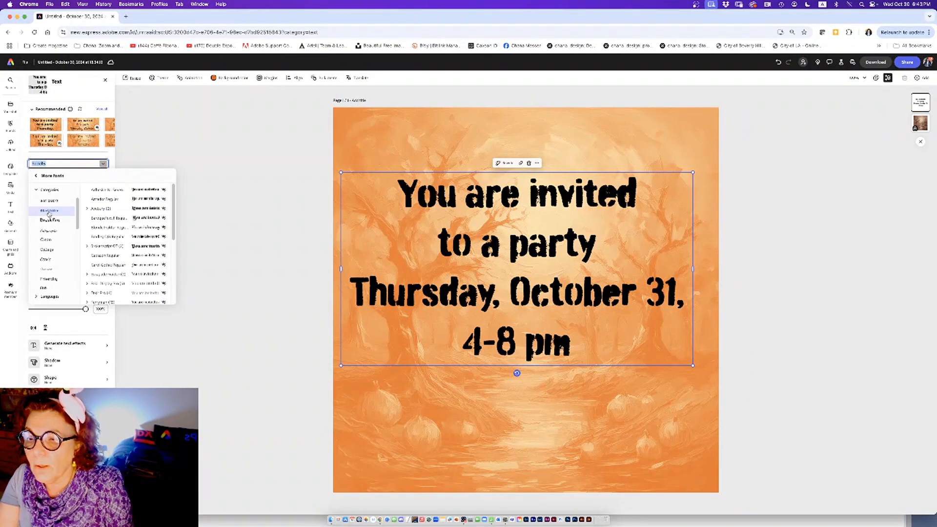
click(145, 219)
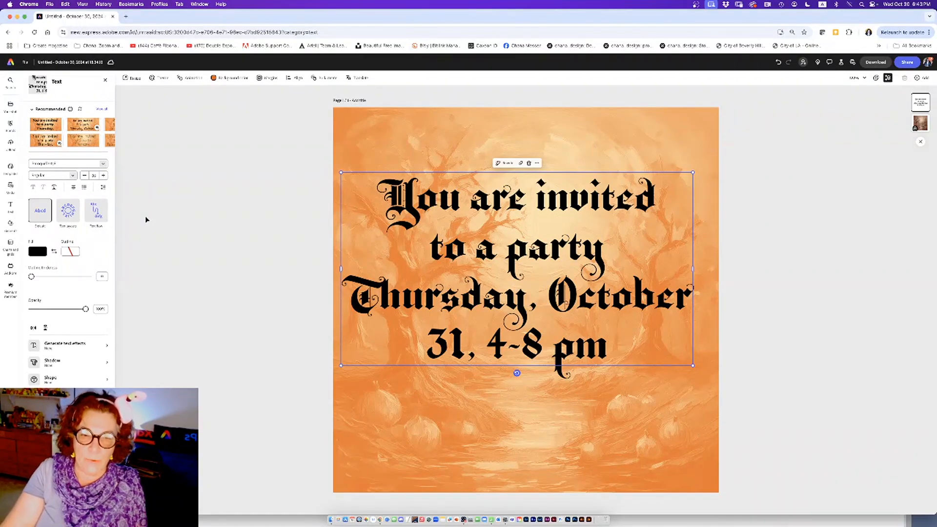
Step: Reduce the invitation text's size until the date and time fit on one line, and move the block near the page's upper edge
click(86, 177)
click(86, 177)
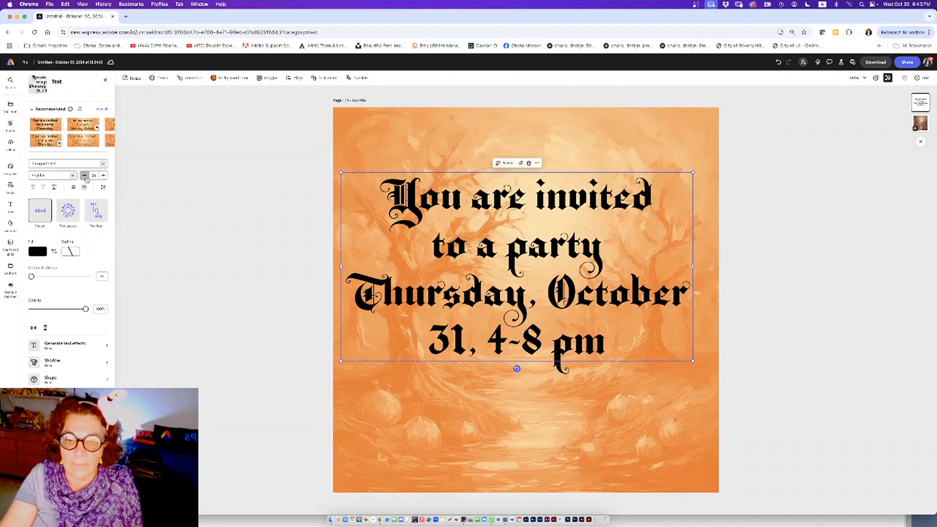
click(85, 177)
click(85, 177)
click(86, 177)
click(85, 177)
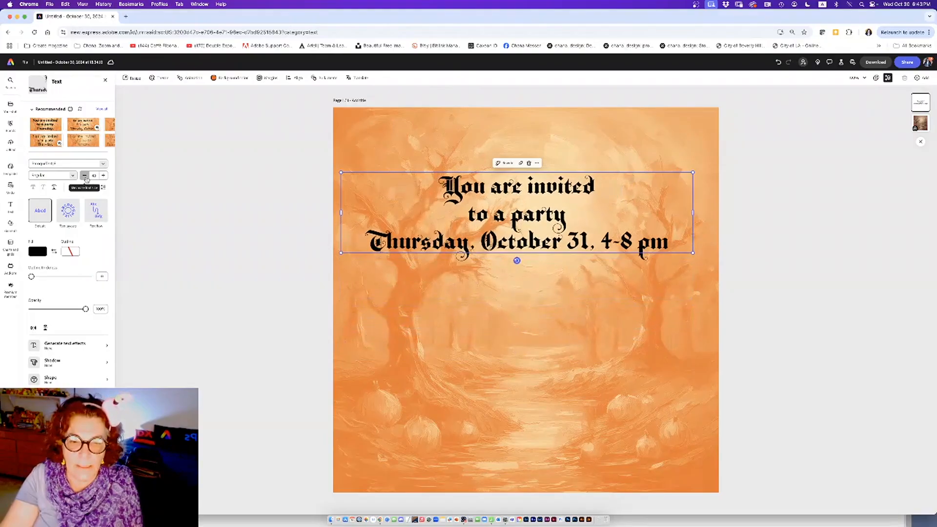
click(85, 177)
click(85, 177)
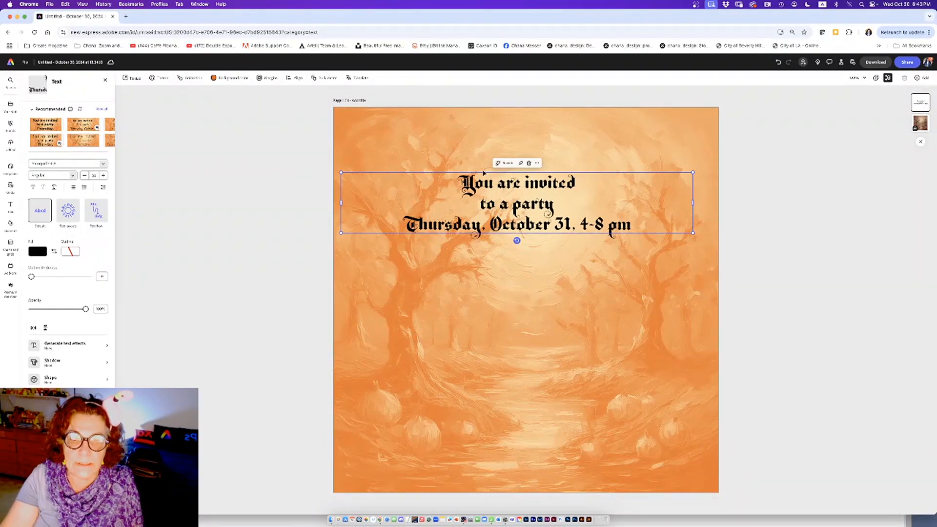
drag(485, 173, 494, 133)
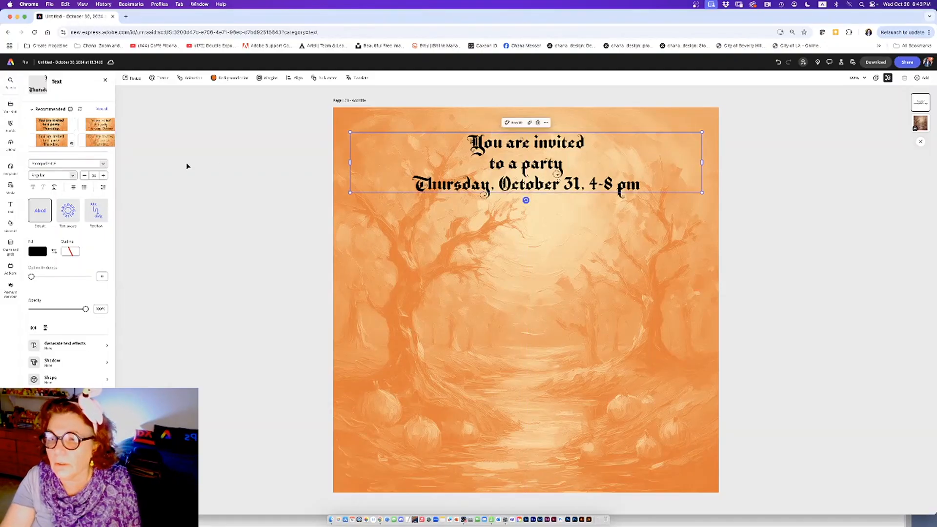
Step: Enlarge only the "You are invited to a party" lines so they are clearly bigger than the date line
click(11, 206)
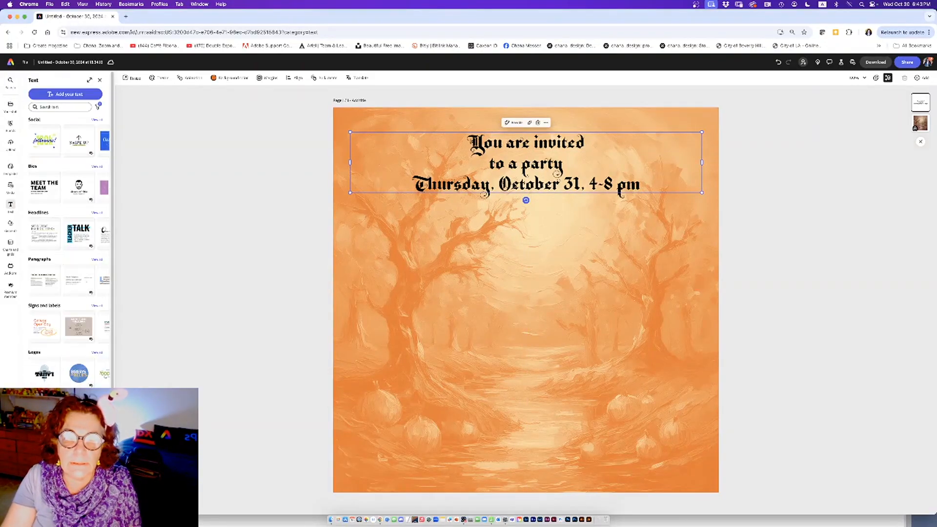
click(567, 163)
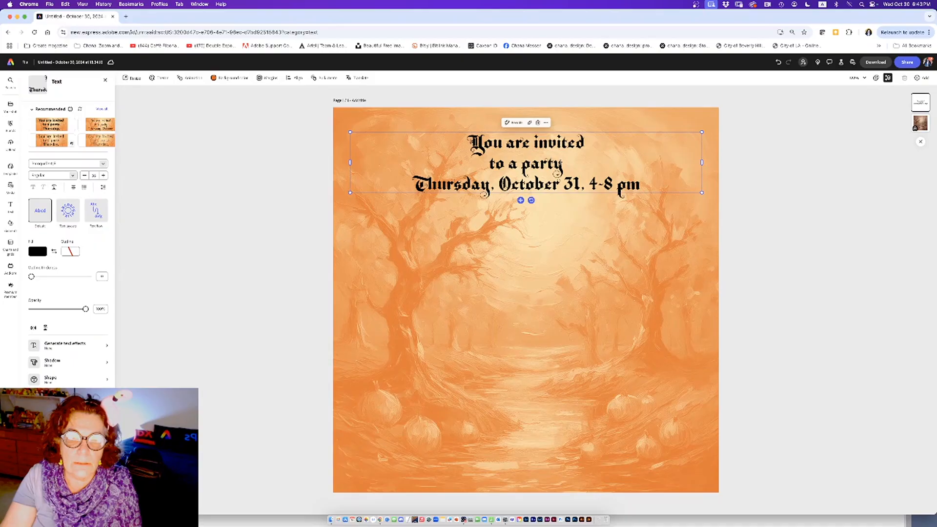
drag(567, 162, 462, 146)
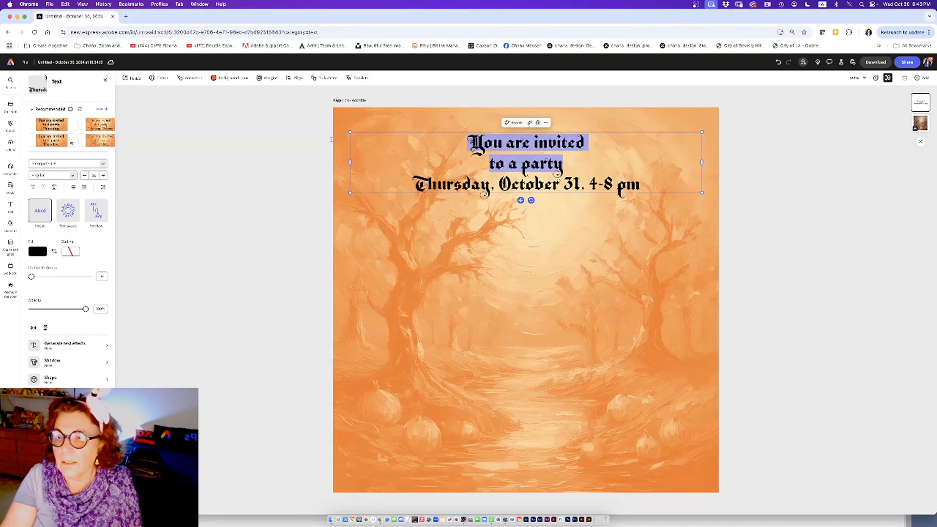
click(103, 175)
click(103, 176)
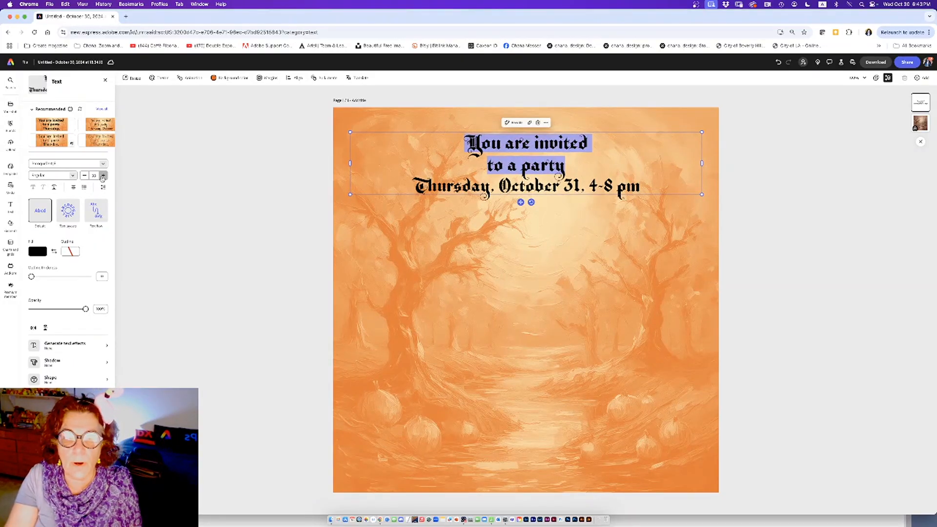
click(103, 175)
click(103, 175)
click(103, 176)
click(103, 175)
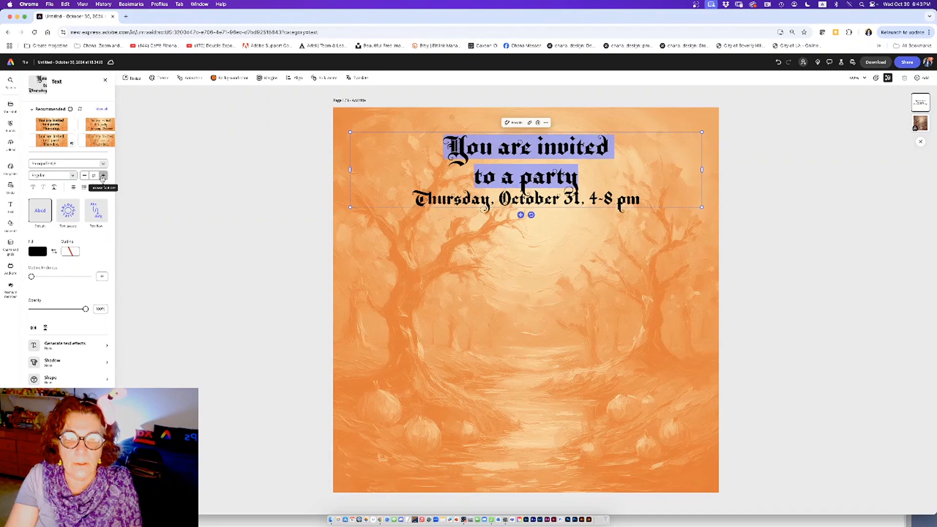
click(103, 175)
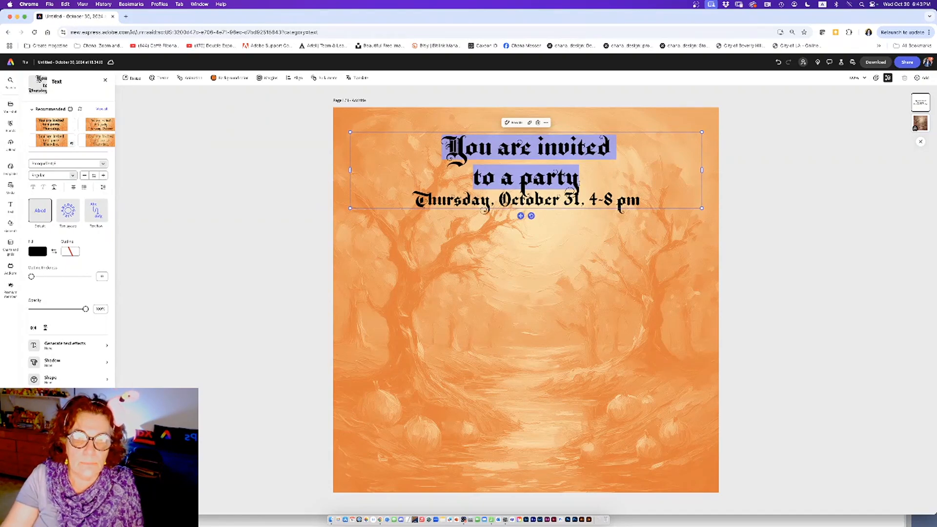
Step: Try separating the date line from the party text with a blank line
click(587, 183)
key(Return)
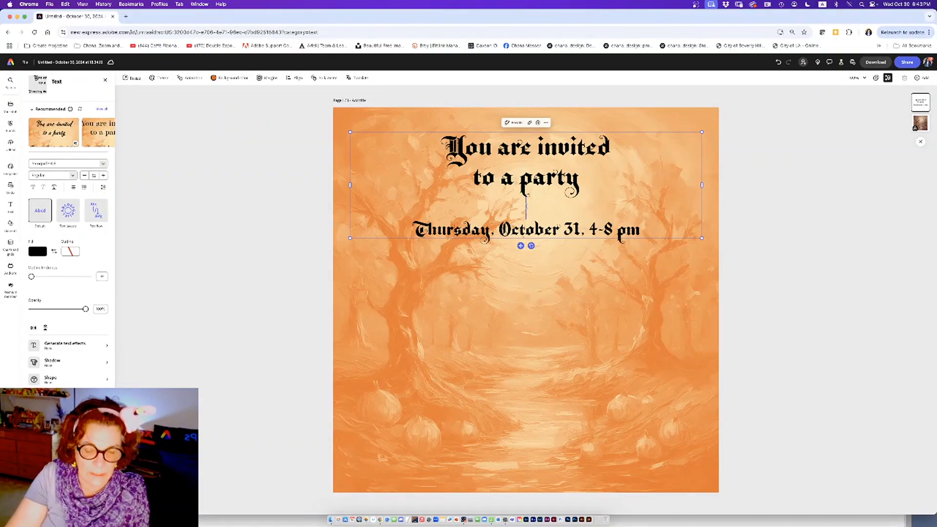
key(BackSpace)
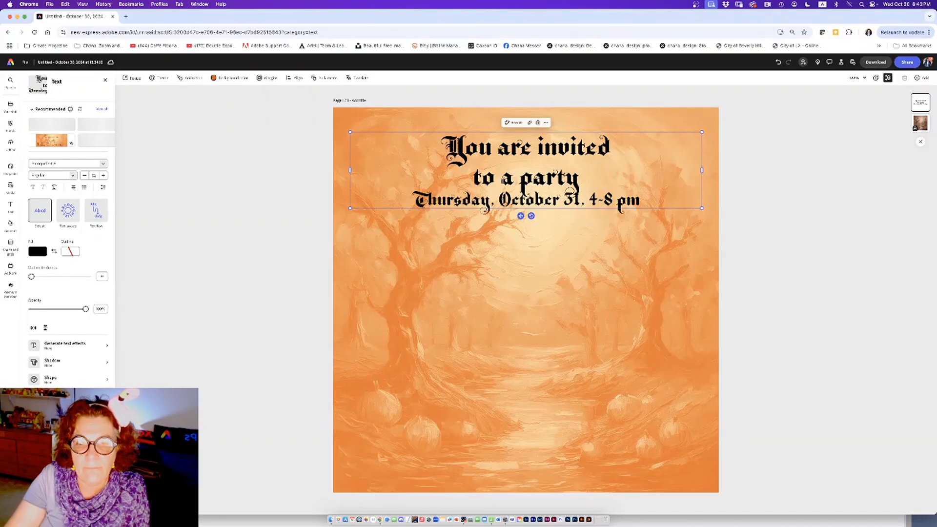
Step: Try a wider line spacing on the "to a party" and date lines
drag(471, 176, 642, 202)
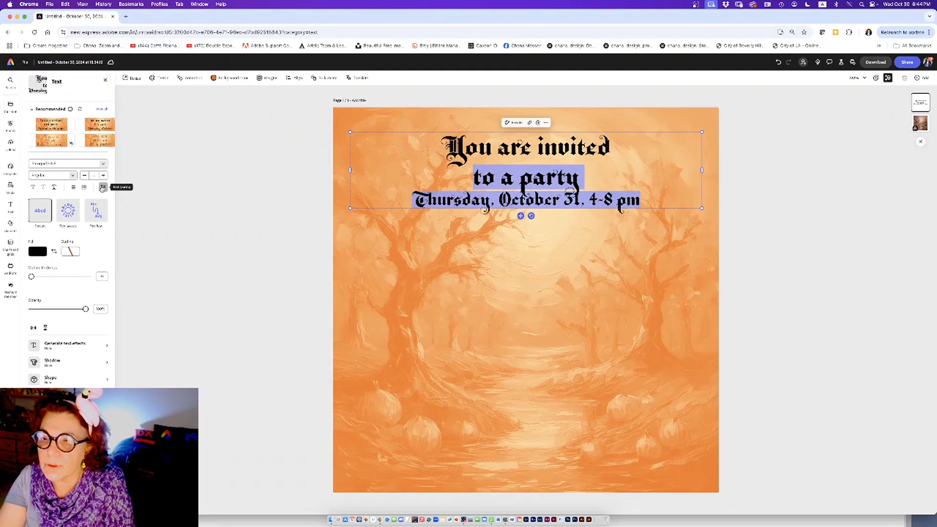
click(102, 188)
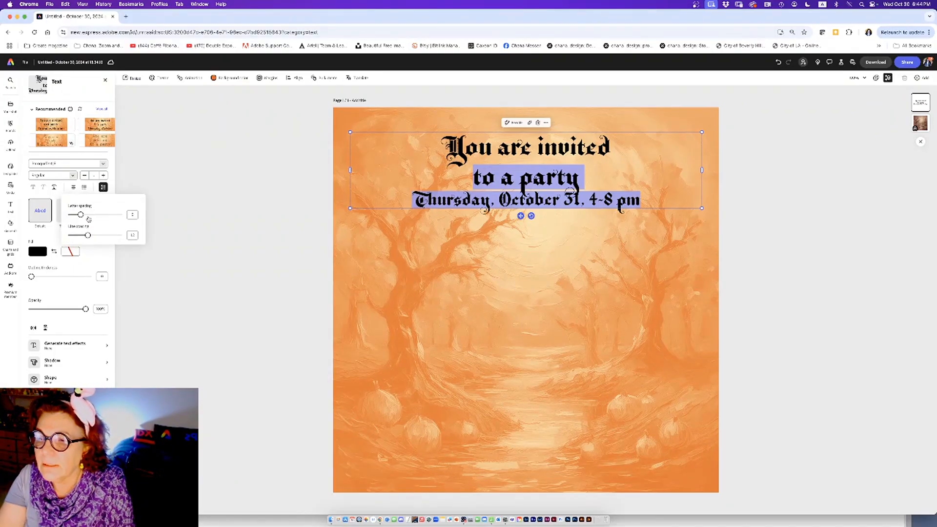
drag(81, 215, 97, 238)
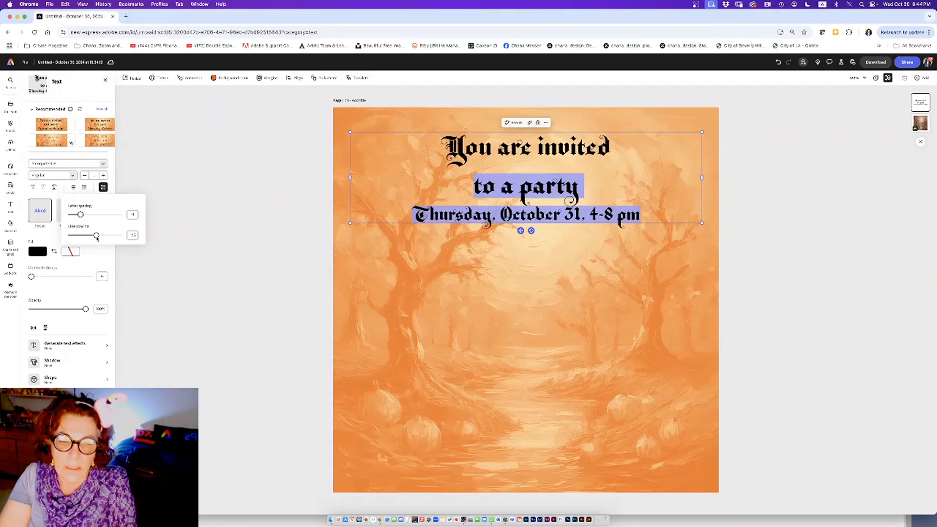
click(381, 195)
click(381, 195)
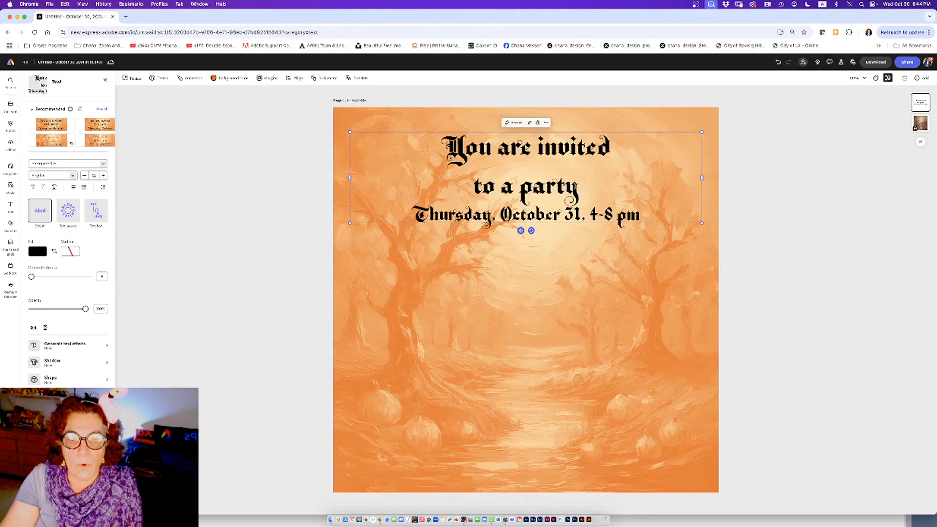
Step: Tighten the line spacing of the two "You are invited to a party" lines
drag(579, 189, 441, 147)
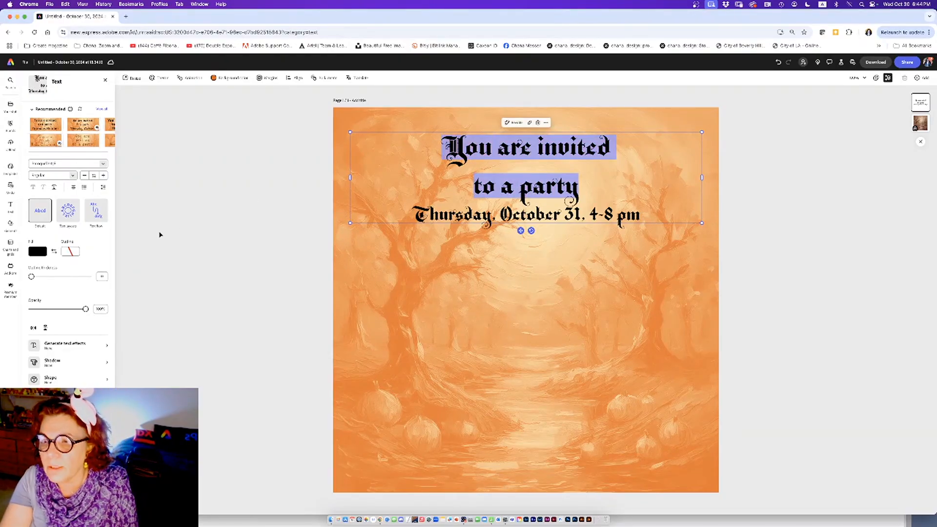
click(103, 187)
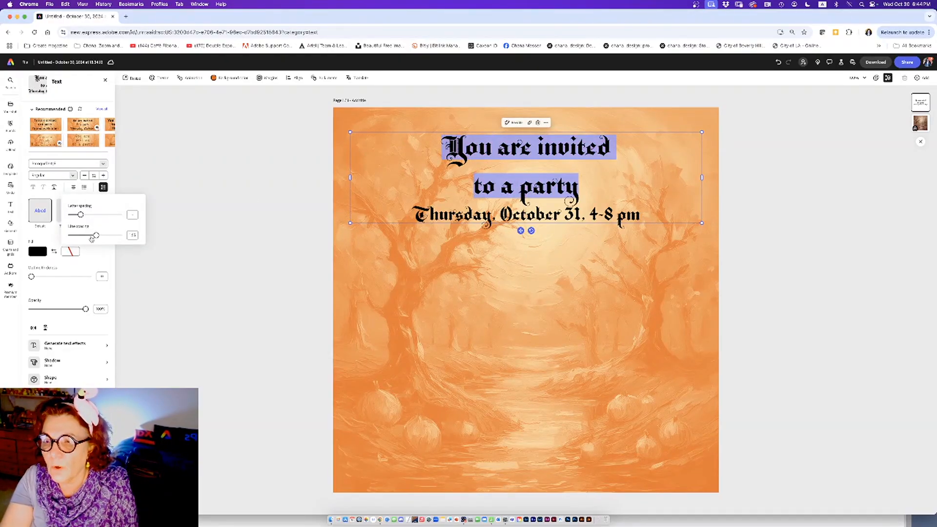
drag(91, 238, 86, 235)
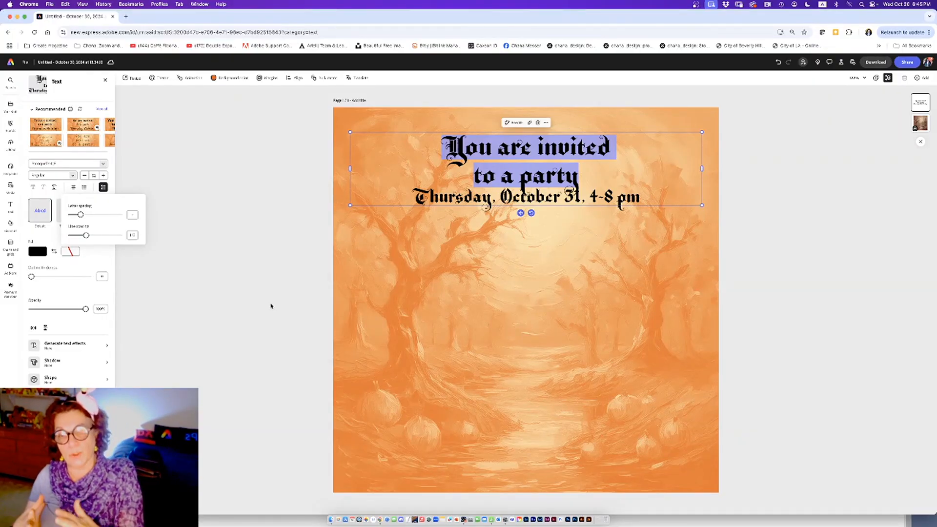
click(261, 350)
click(259, 350)
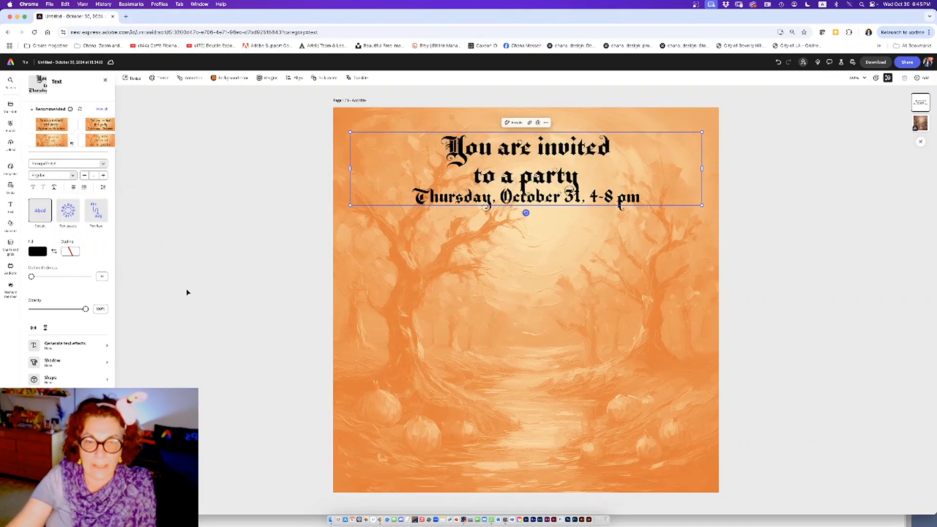
Step: Duplicate the invitation text block and place the copy near the lower edge of the page
double_click(521, 146)
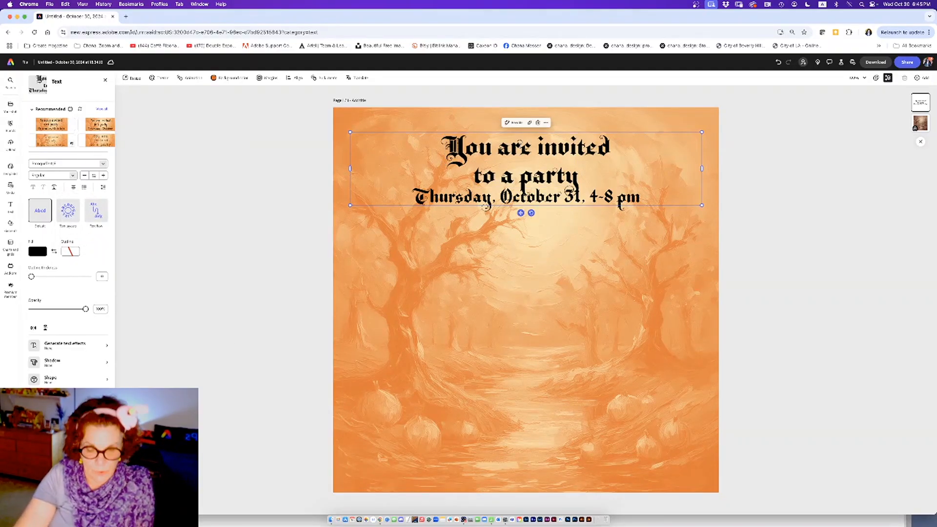
click(469, 132)
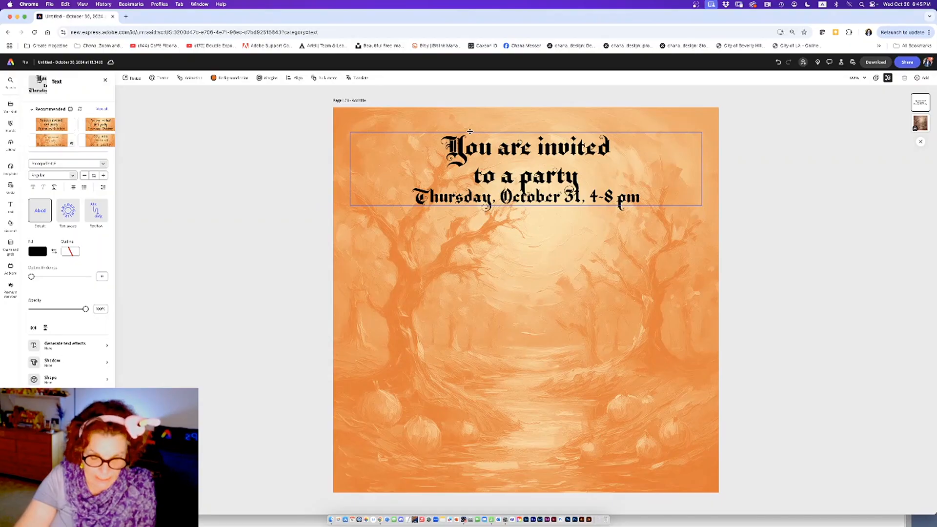
scroll(470, 131, down, 3)
shift+click(470, 131)
scroll(471, 134, up, 2)
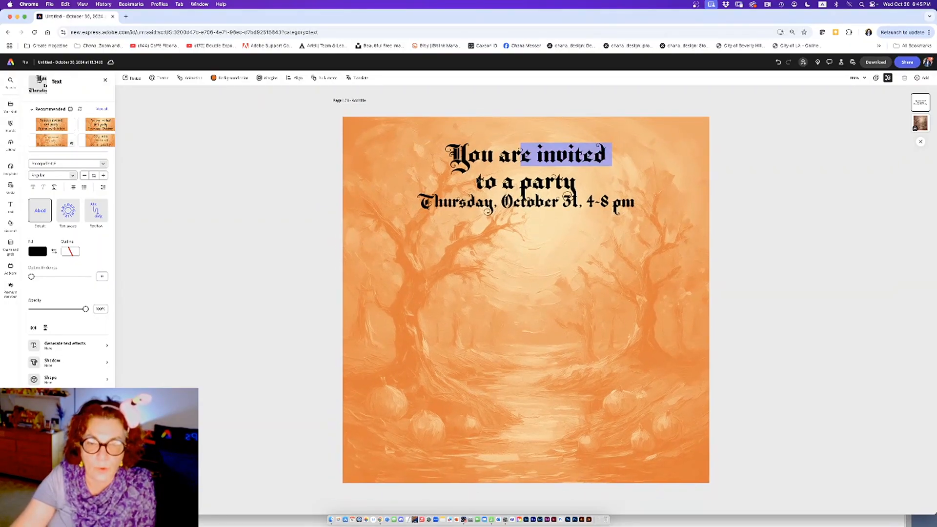
mouse_move(472, 136)
mouse_down()
mouse_move(473, 146)
mouse_move(473, 135)
mouse_up()
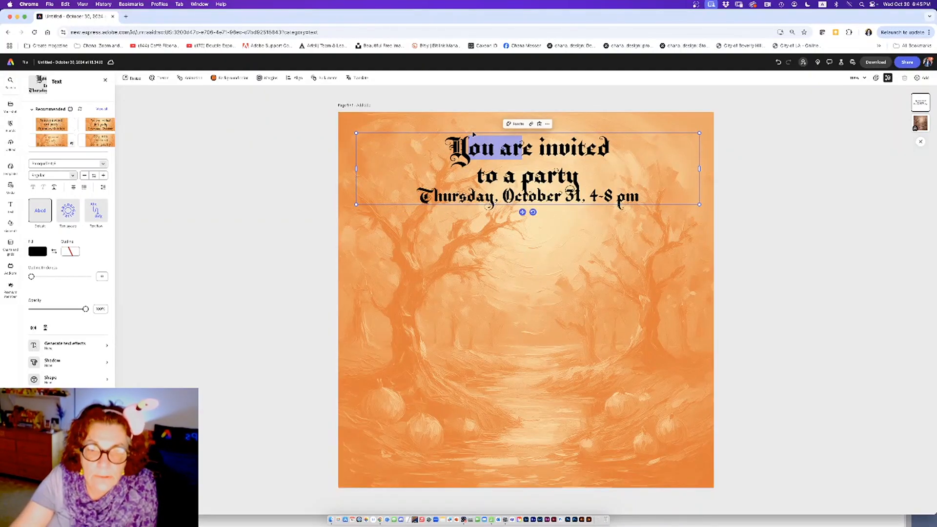
click(473, 135)
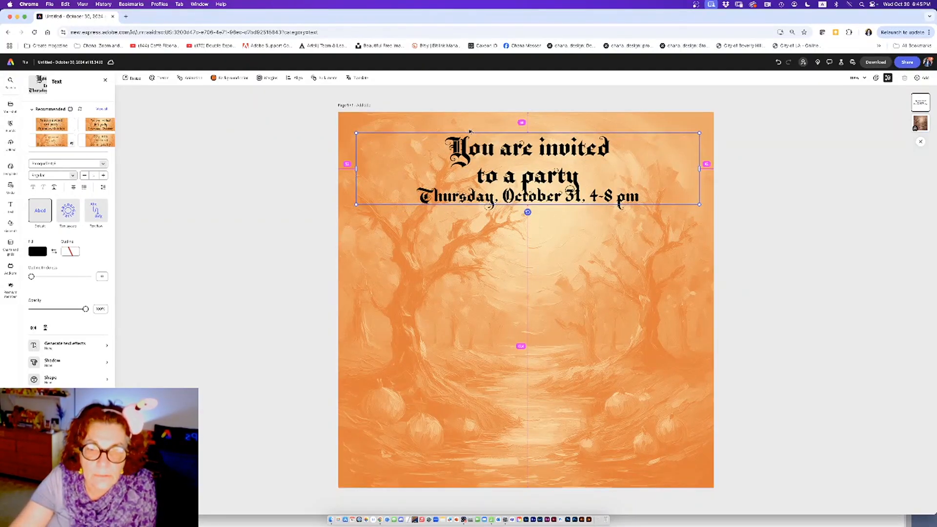
drag(469, 131, 465, 393)
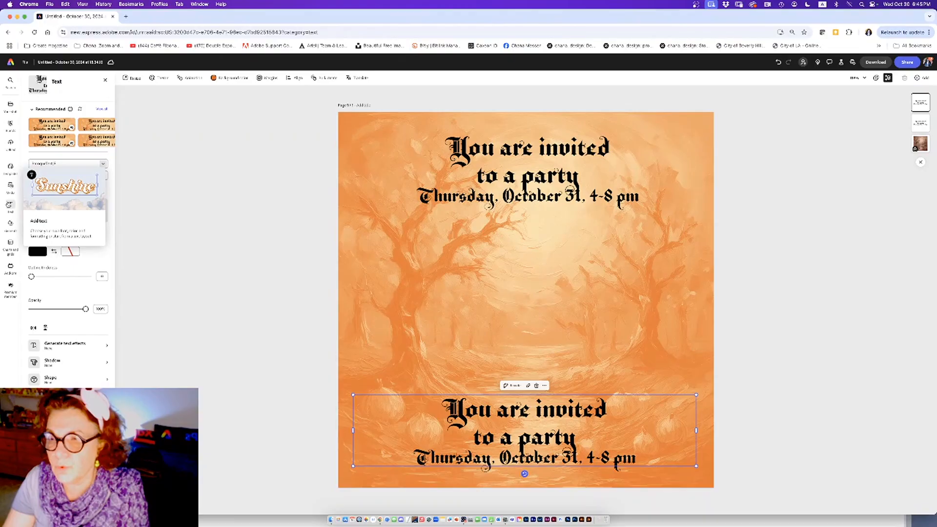
Step: Replace the "You are invited to a party" lines in the lower text copy with "Haunted House next door"
click(10, 204)
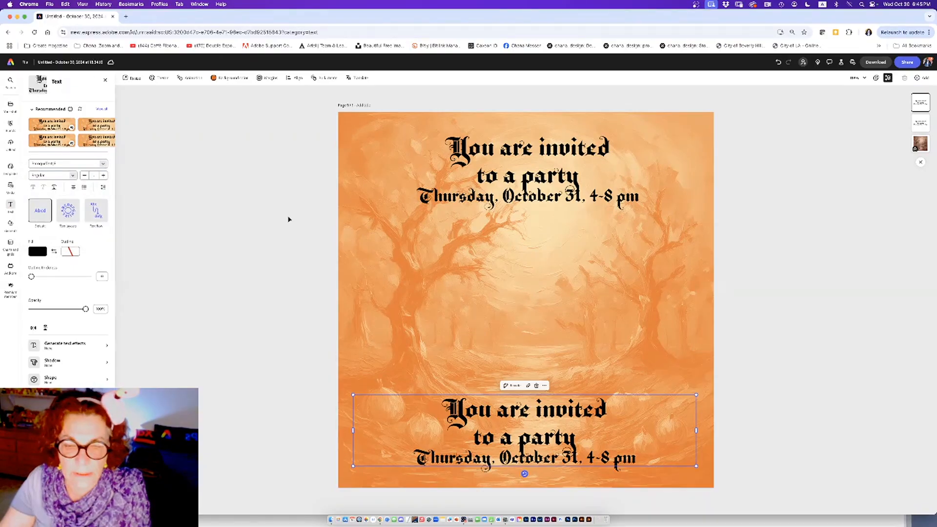
click(611, 413)
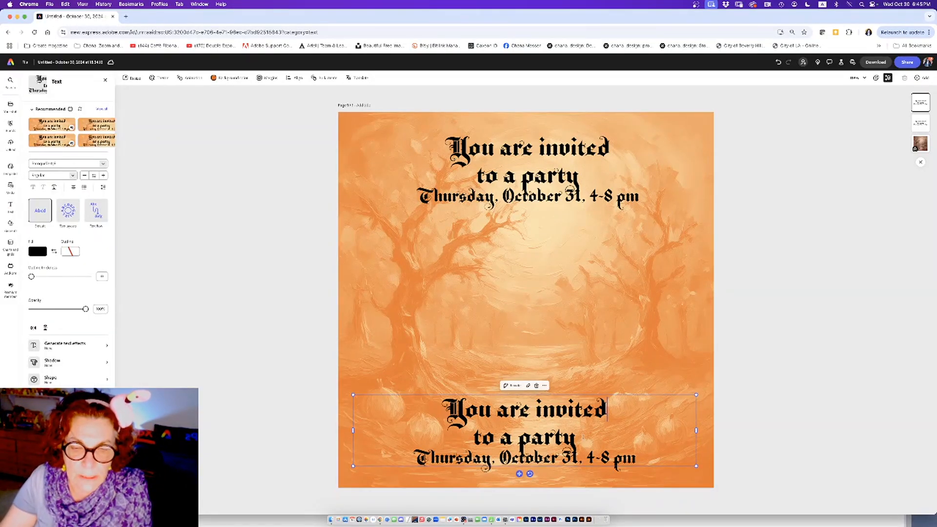
drag(579, 438, 439, 396)
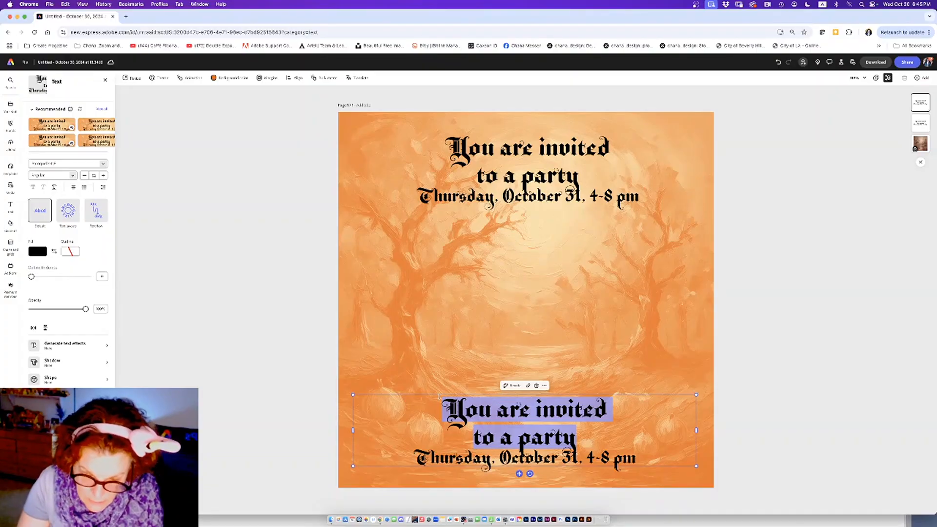
text(Y)
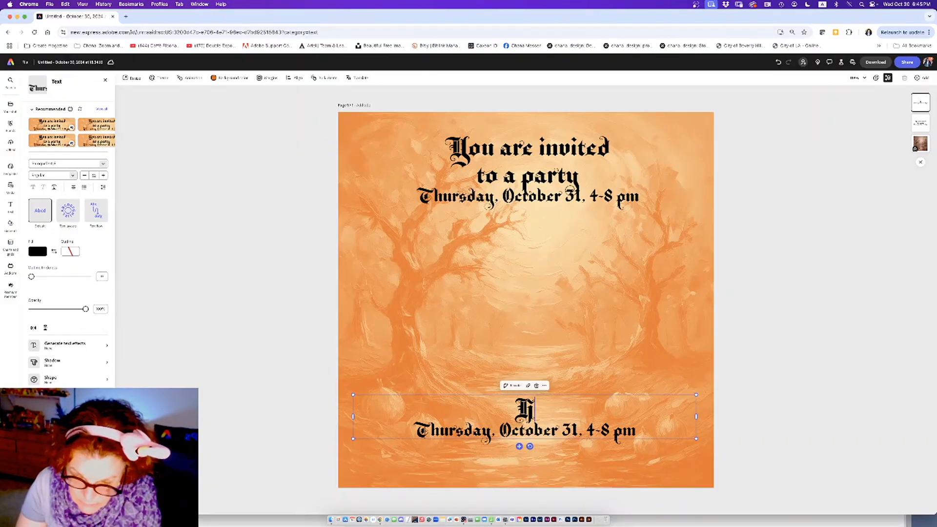
text(aun)
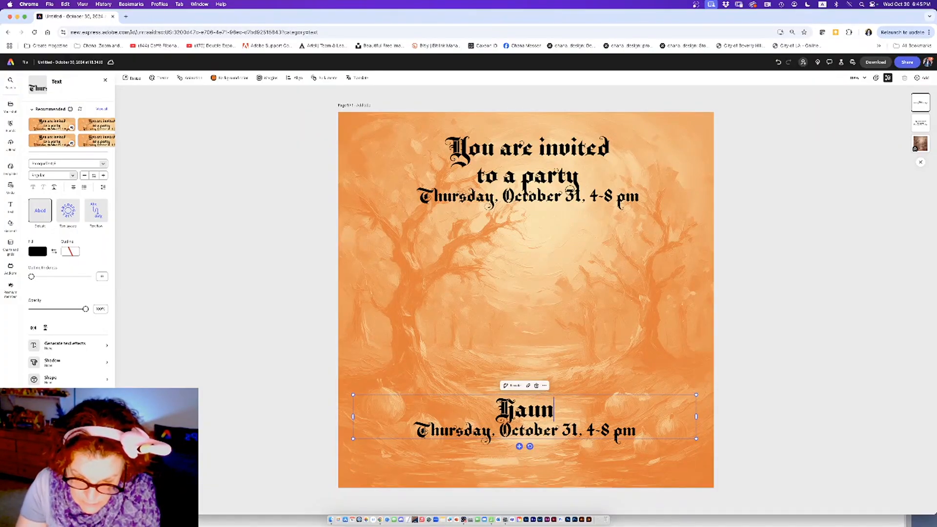
text(ted Hous)
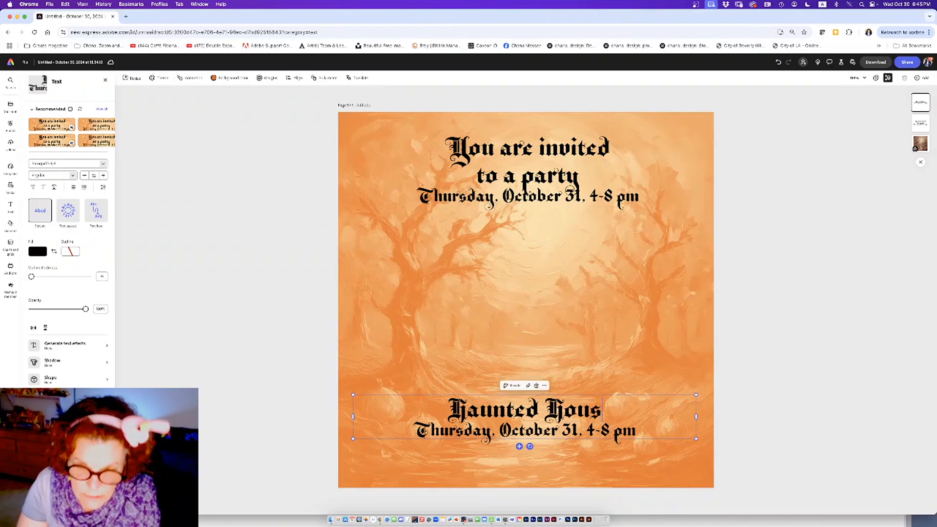
text(e ne)
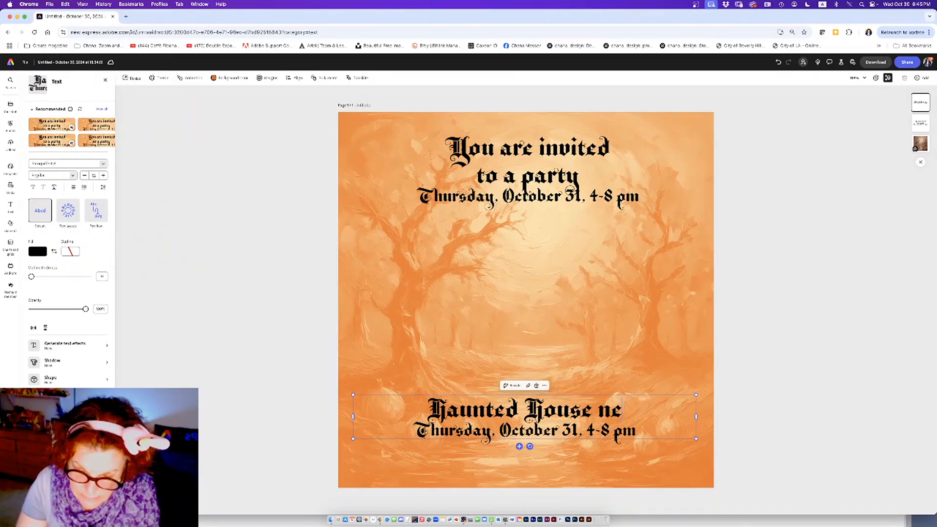
text(xt door)
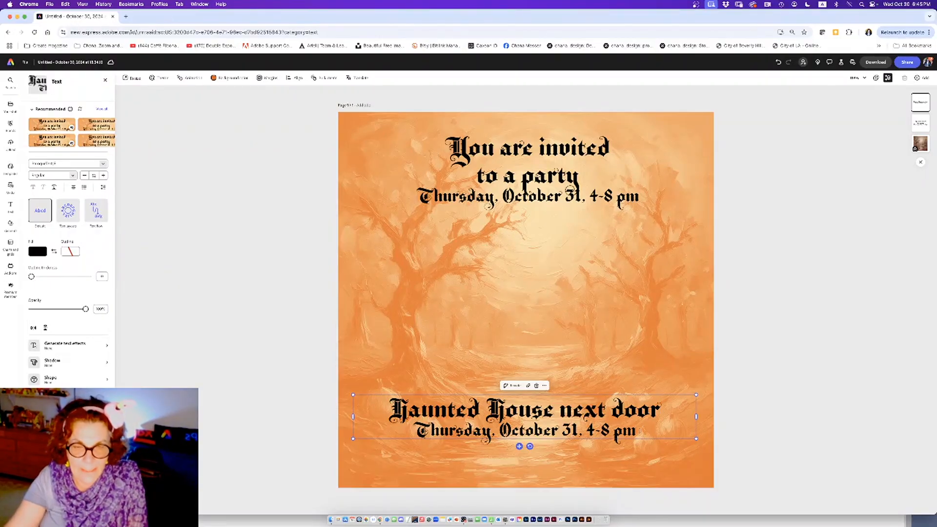
Step: Replace the date line below "Haunted House next door" with "RSVP: Boo.Boo.Org"
triple_click(625, 432)
text(R)
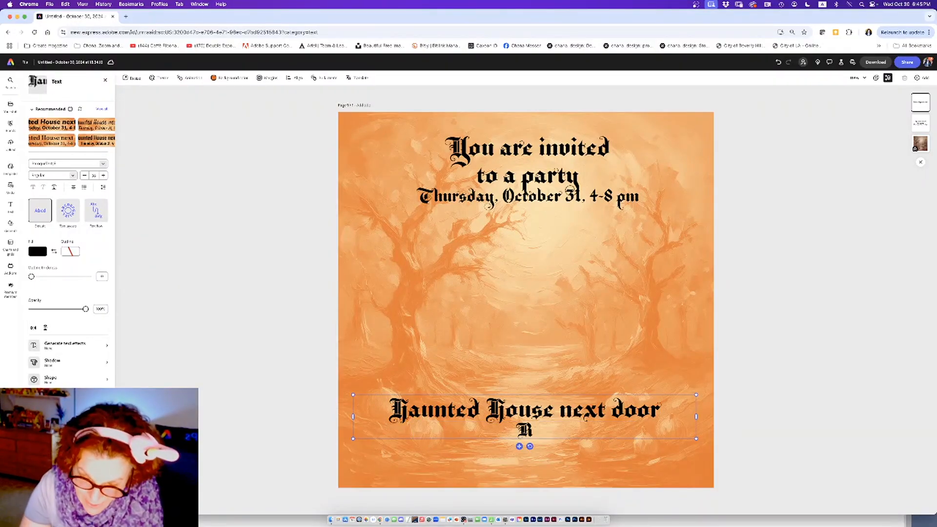
text(SVP:)
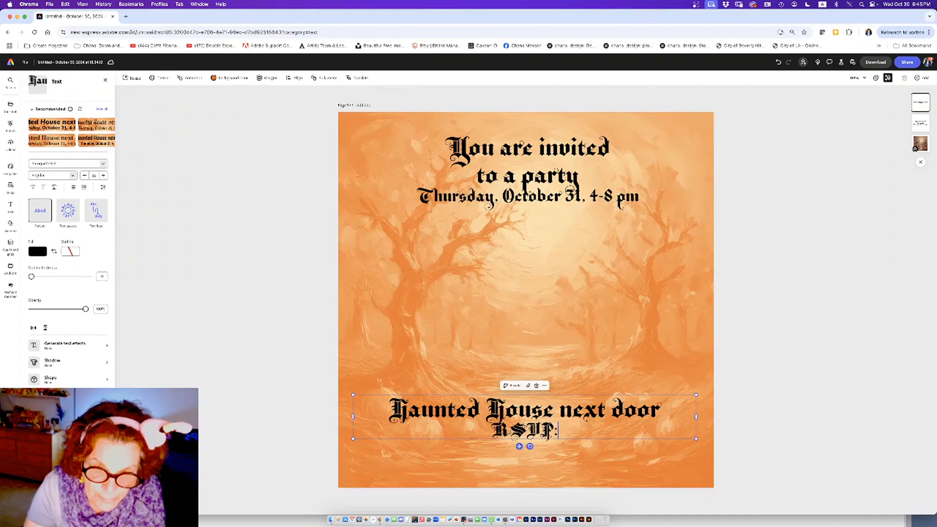
text( Boo)
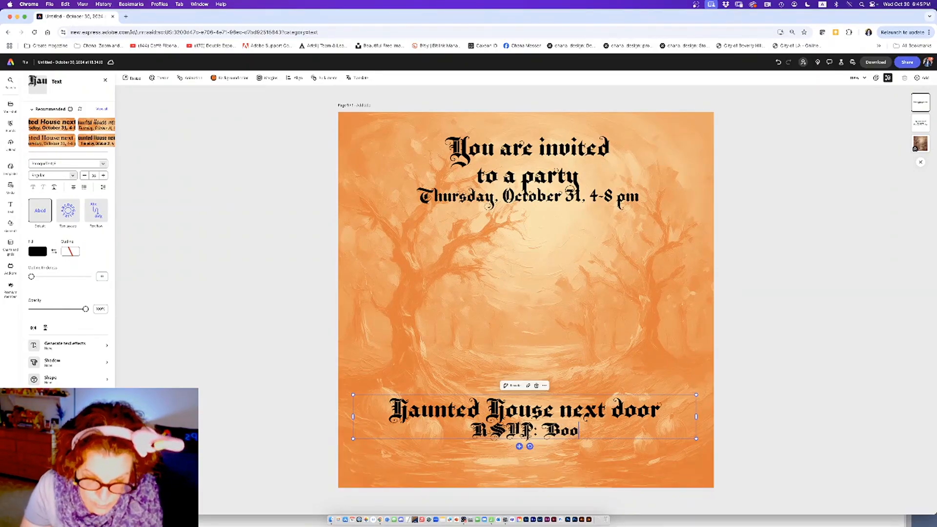
text(.Boo.B)
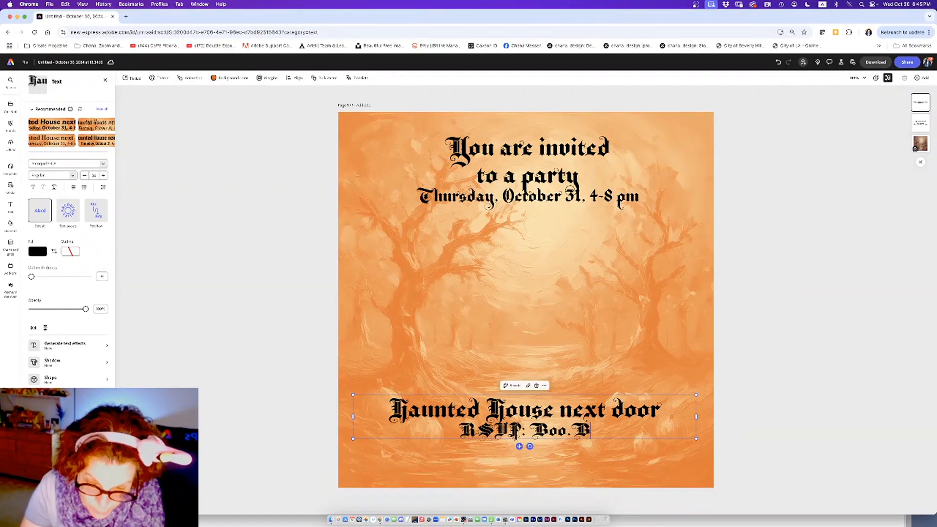
text(Org)
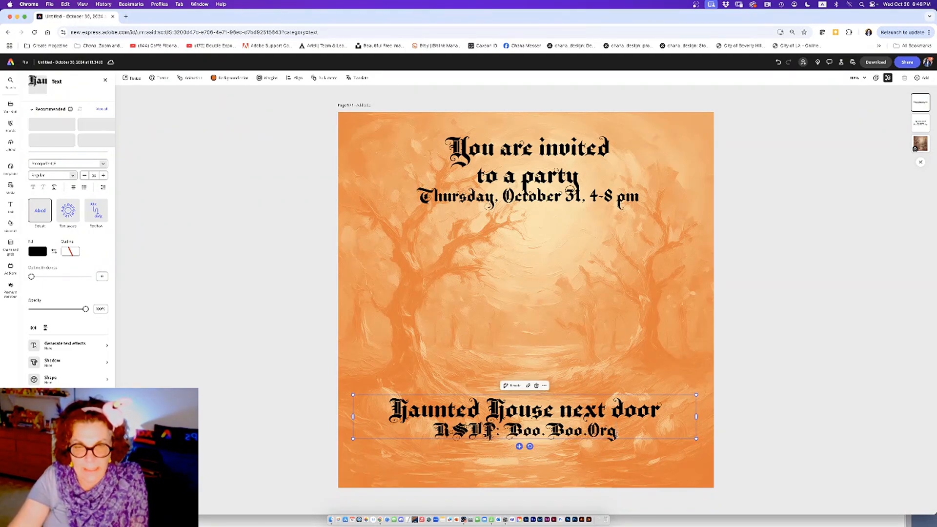
Step: Change the RSVP line's font to the recently used stencil typeface
drag(618, 431, 404, 477)
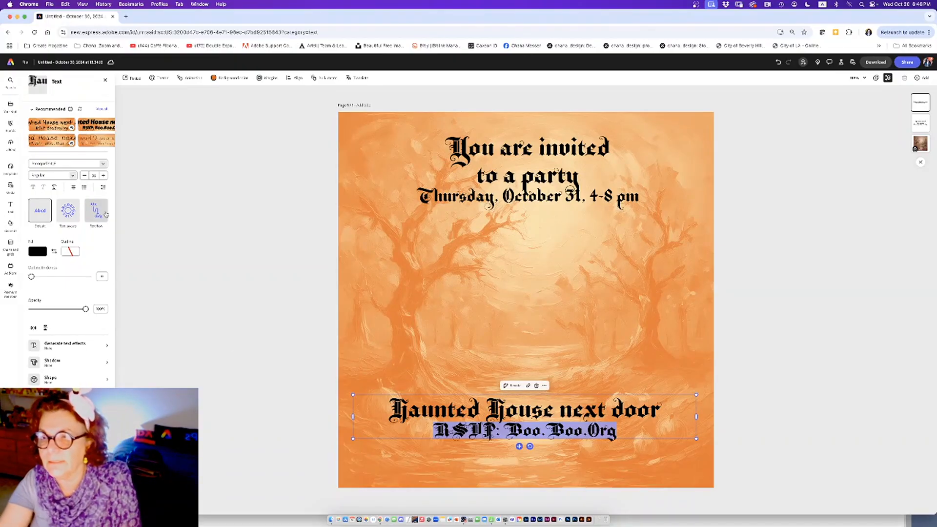
click(103, 165)
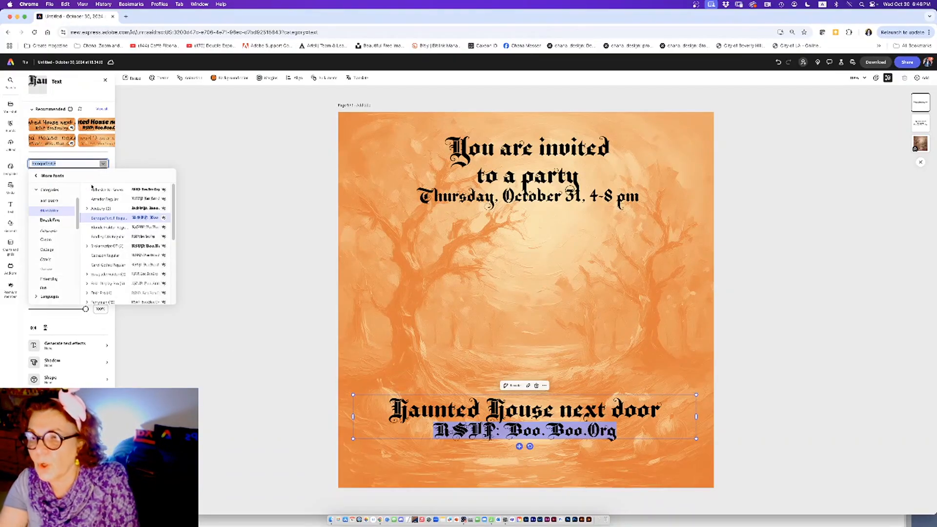
click(35, 177)
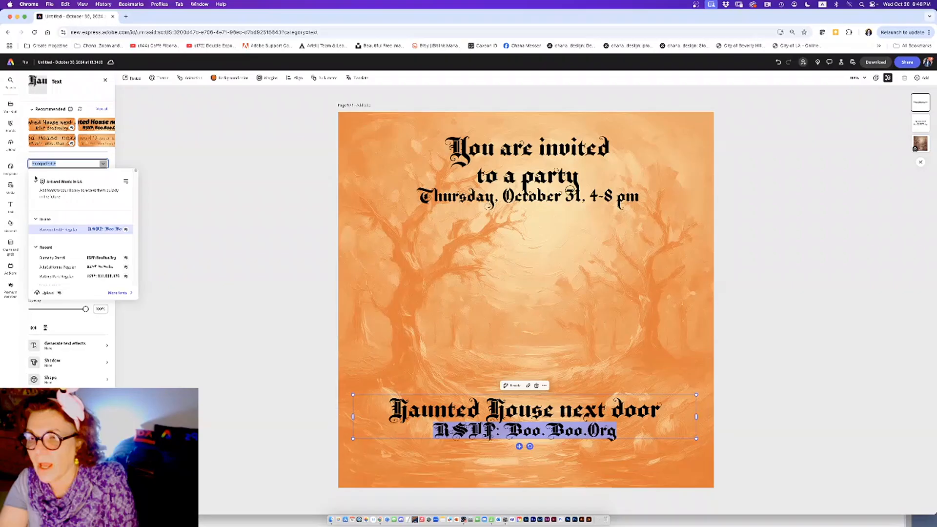
click(59, 260)
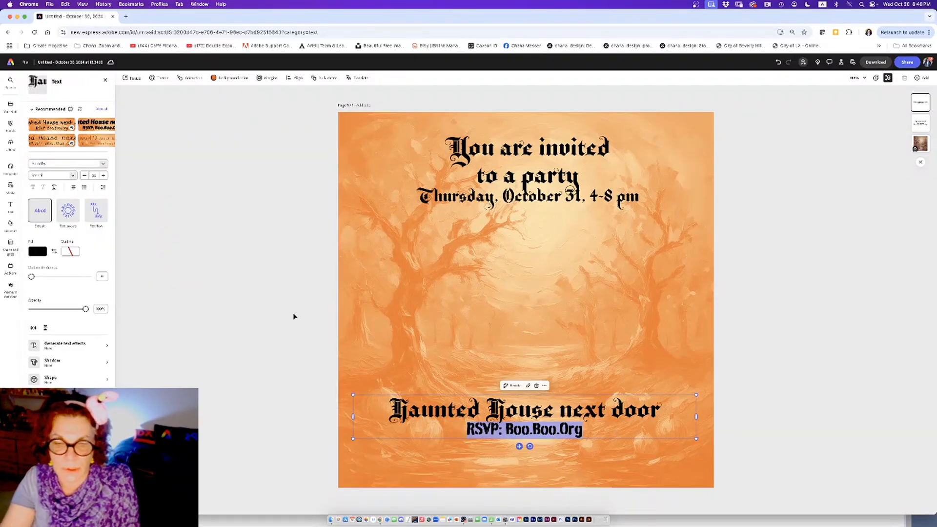
key(Escape)
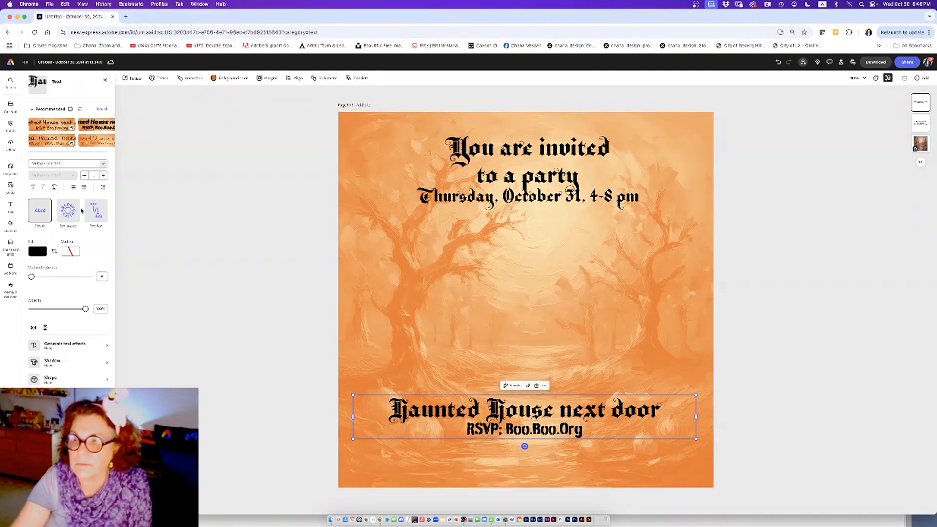
Step: Widen the line spacing between the location and RSVP lines and move the text block slightly lower on the page
click(10, 207)
click(583, 432)
drag(583, 432, 326, 405)
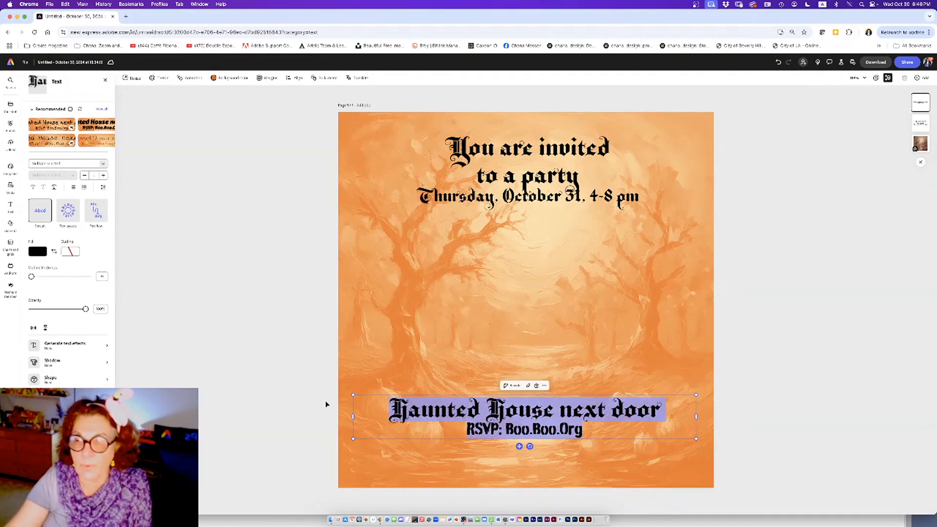
click(103, 188)
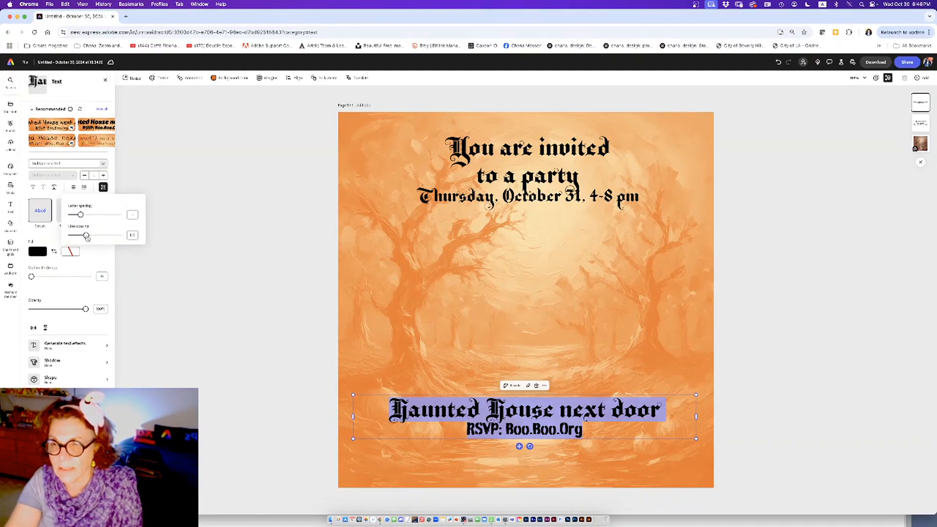
drag(86, 236, 98, 236)
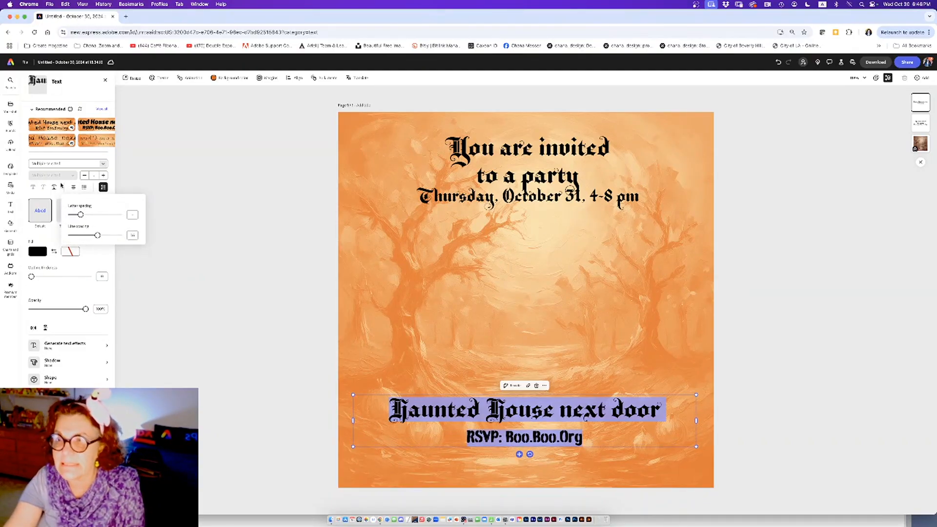
click(395, 372)
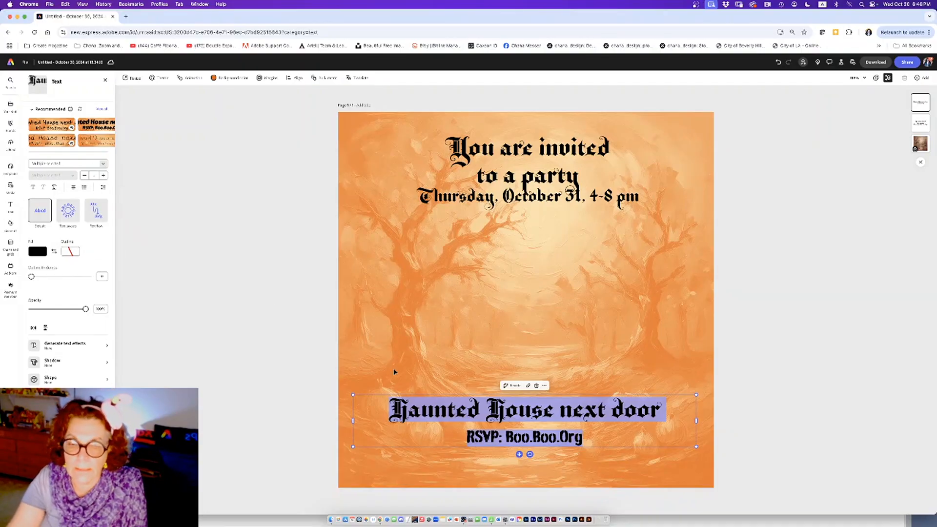
drag(424, 392, 429, 410)
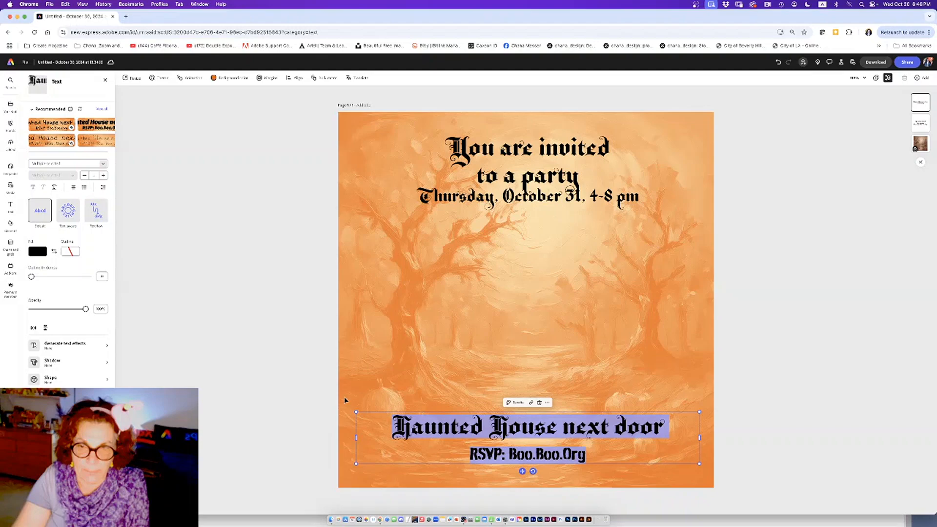
click(249, 373)
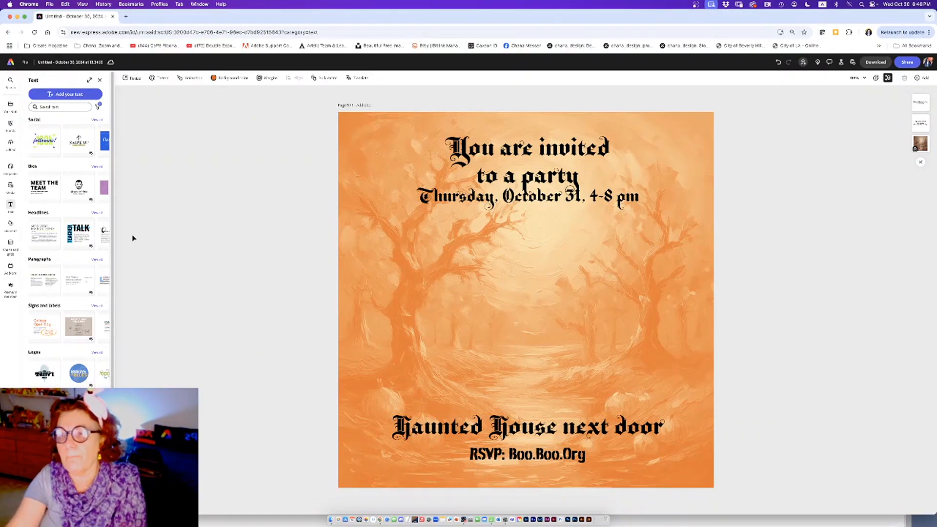
Step: Generate a square AI image from the prompt "Spooky Ghosts for a haunted house" and choose the second result
click(11, 187)
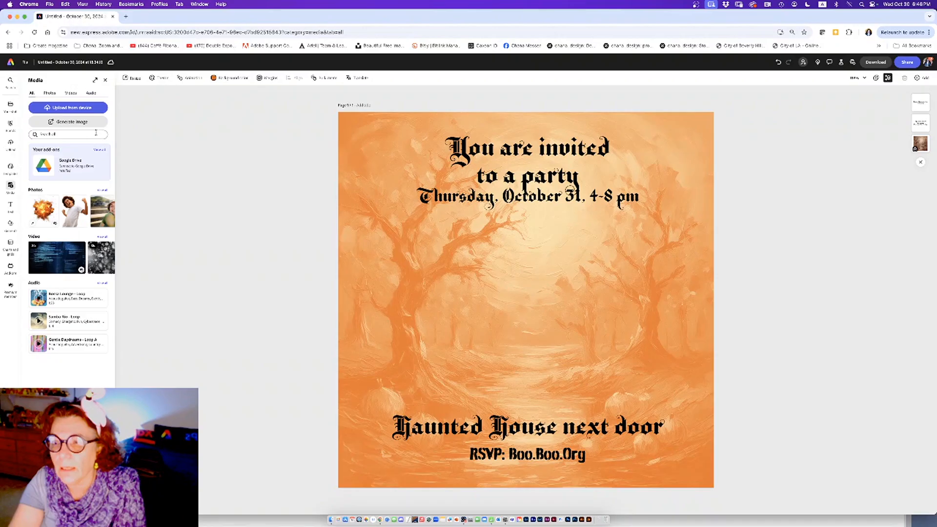
click(86, 122)
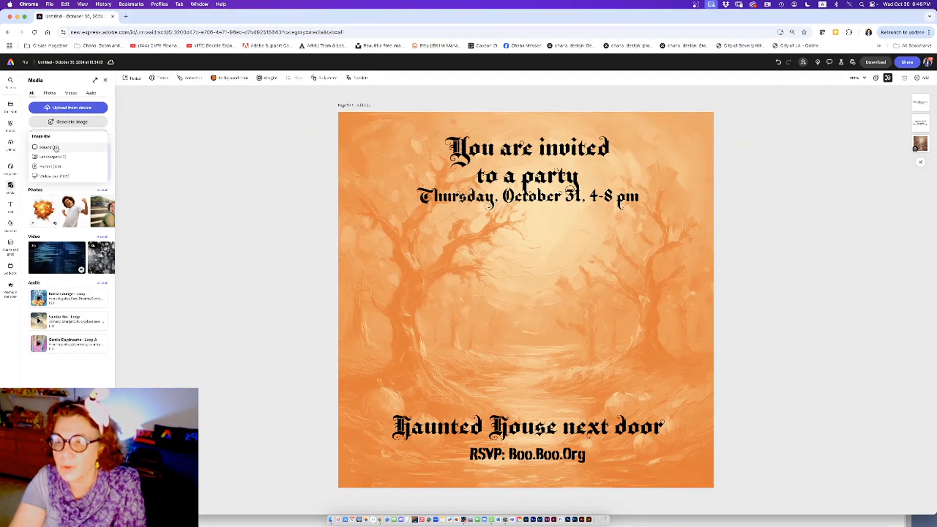
click(56, 147)
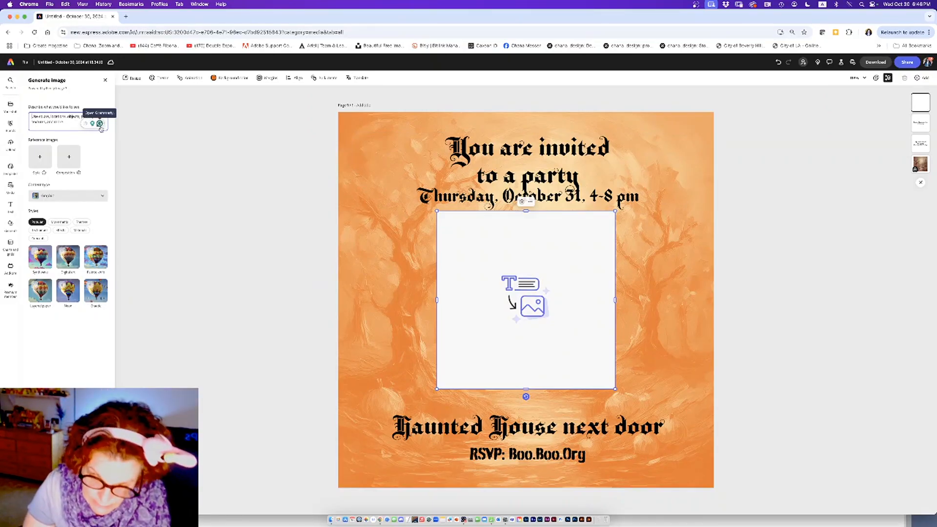
text(Tpooky G)
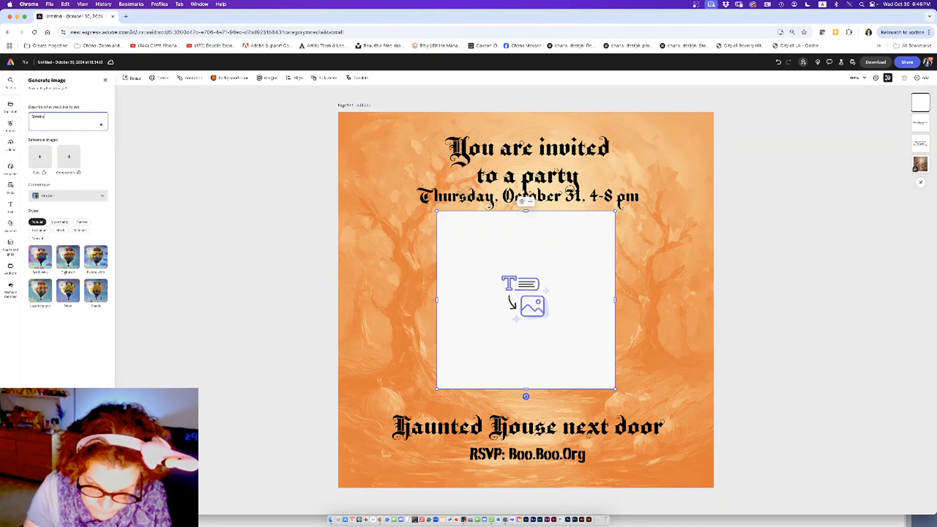
text(host)
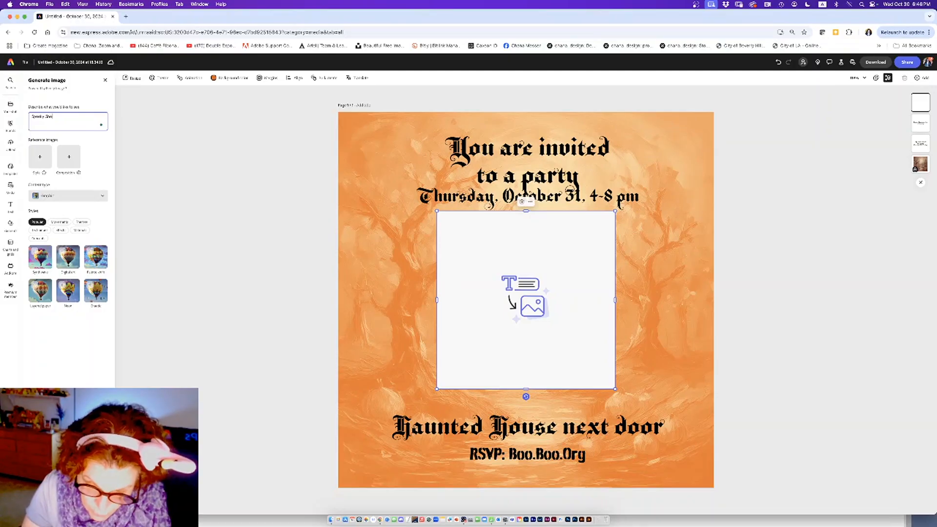
text(s f)
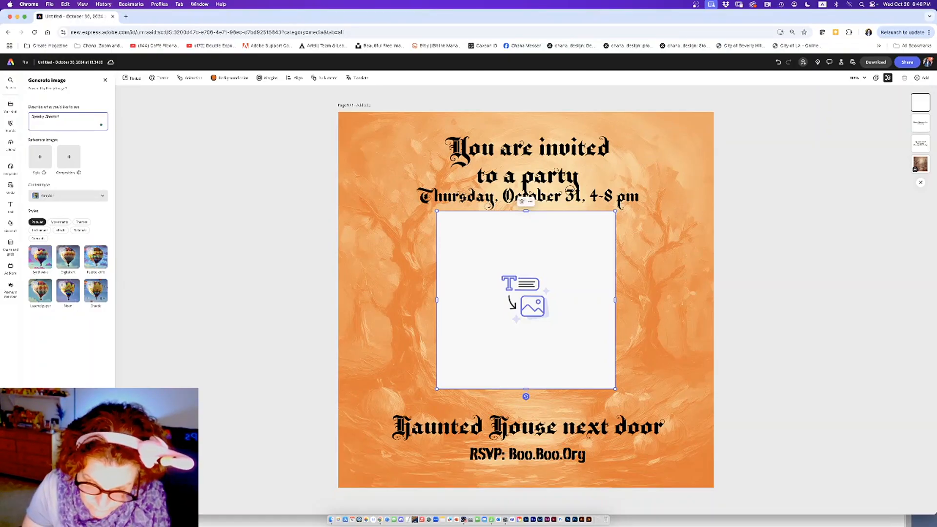
text(i)
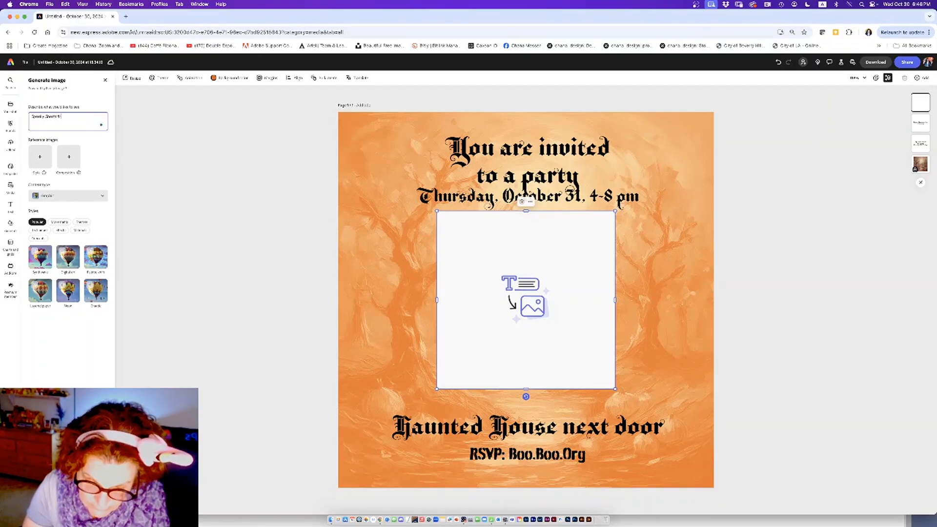
text(r a haunted)
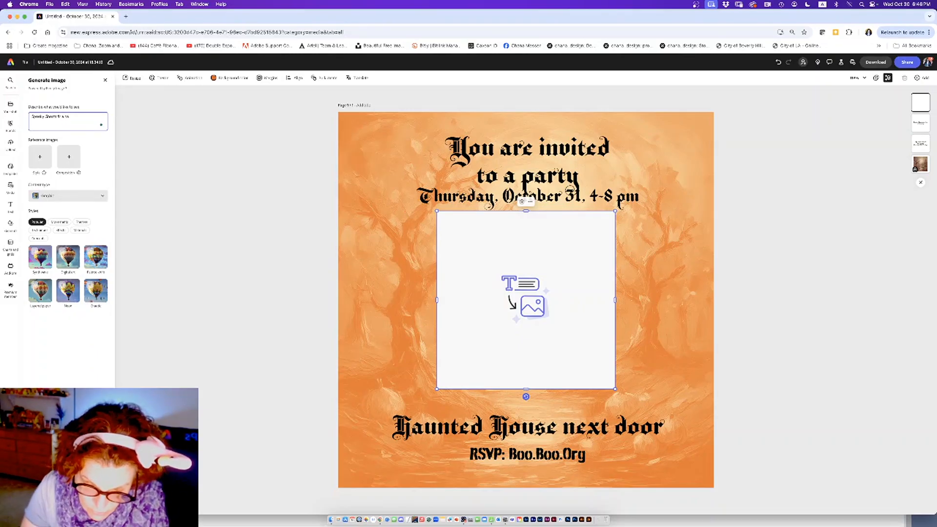
text( h)
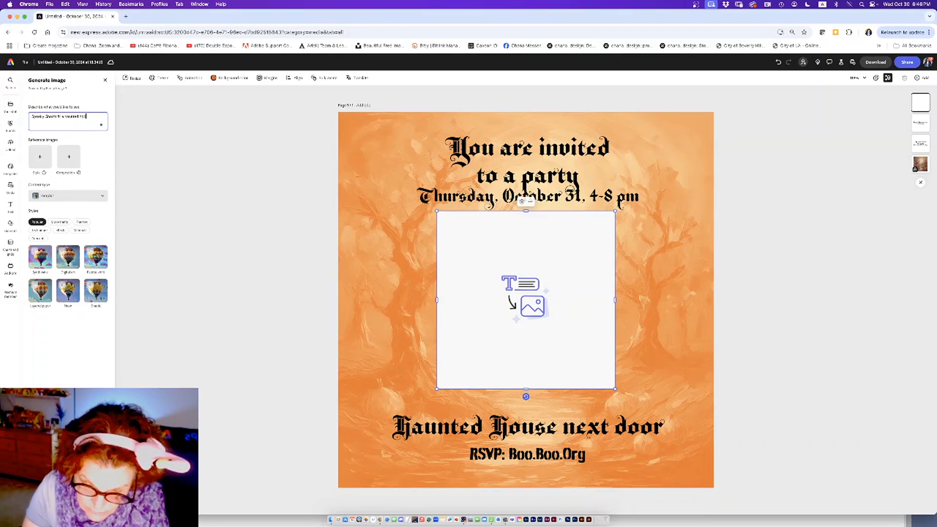
text(ouse)
key(Return)
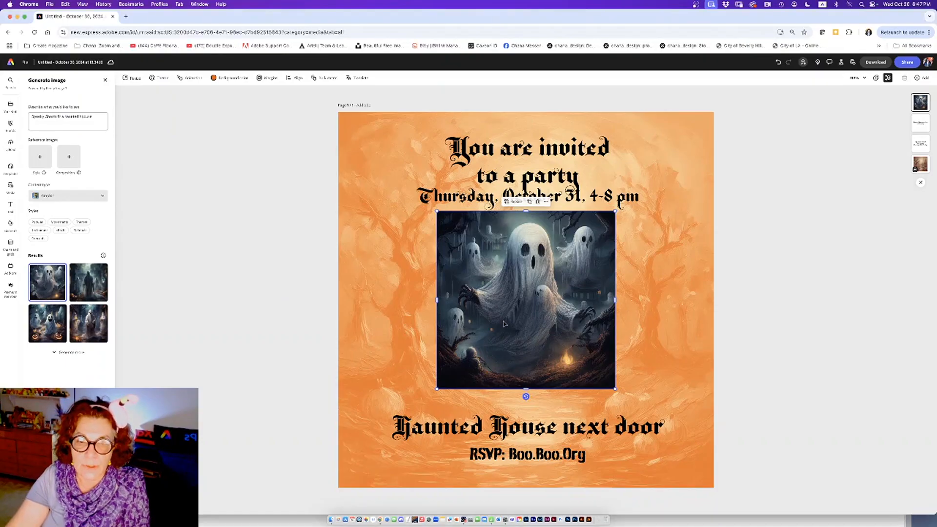
click(88, 293)
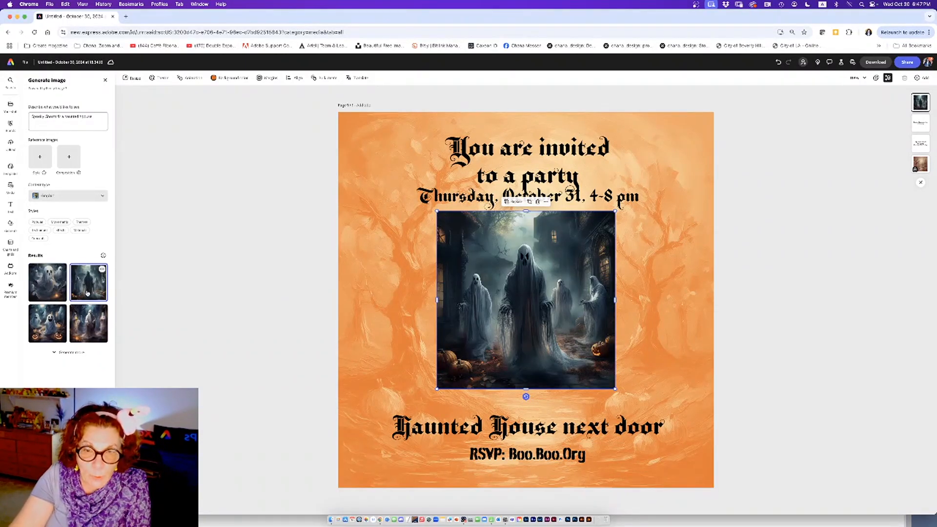
Step: Swap in the third generated result with the smiling ghosts and pumpkins, and remove the image's background
click(45, 335)
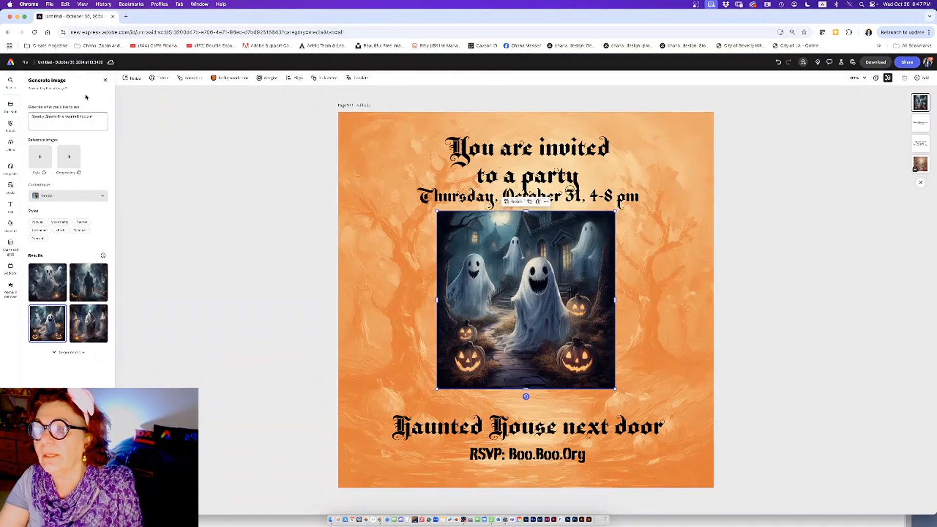
click(105, 80)
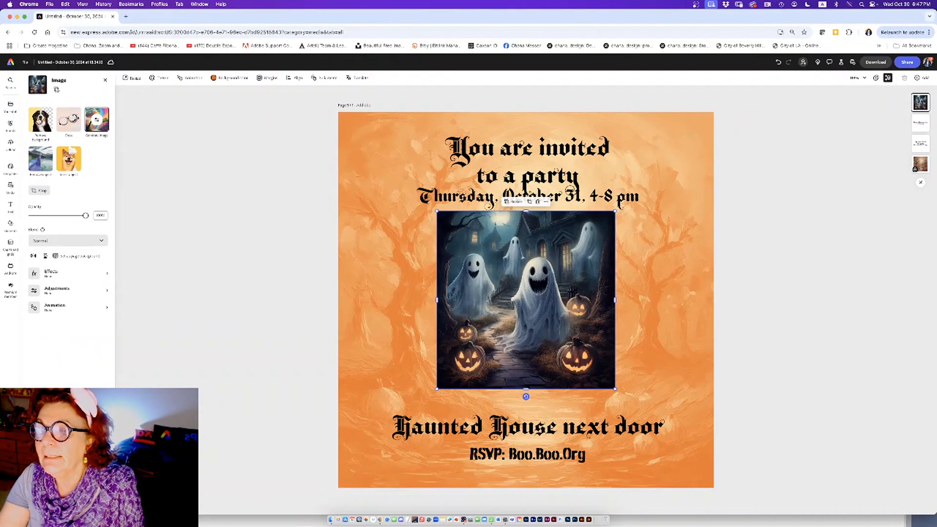
click(40, 120)
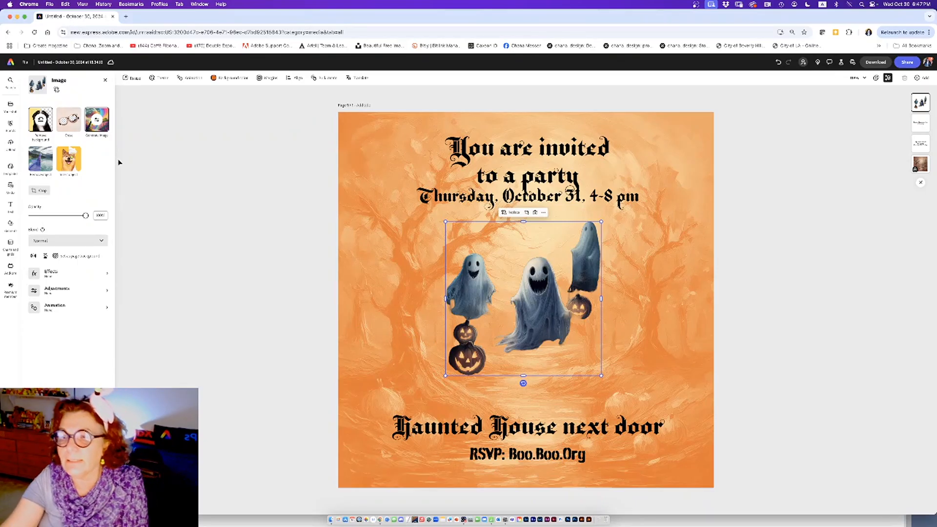
Step: Erase the pumpkins and the two other ghosts with a circle brush, keeping only the leftmost smiling ghost
click(68, 120)
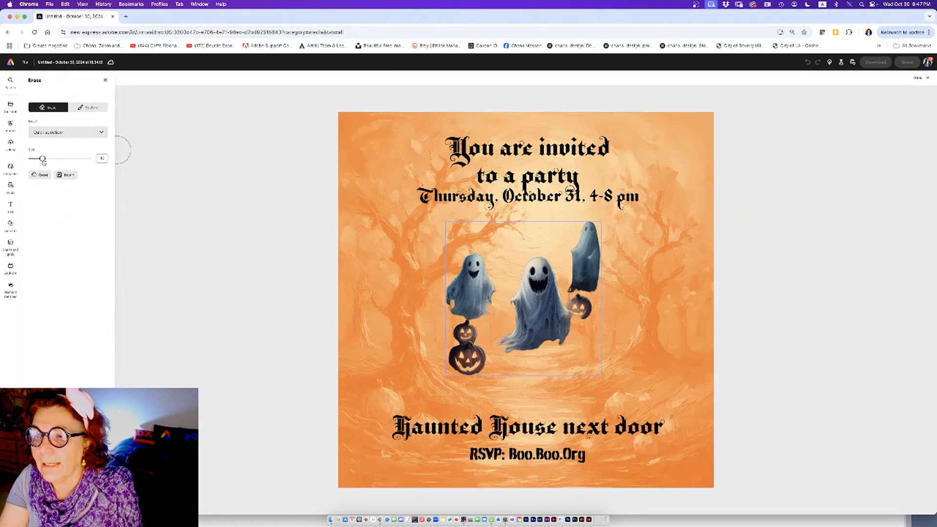
drag(42, 159, 49, 158)
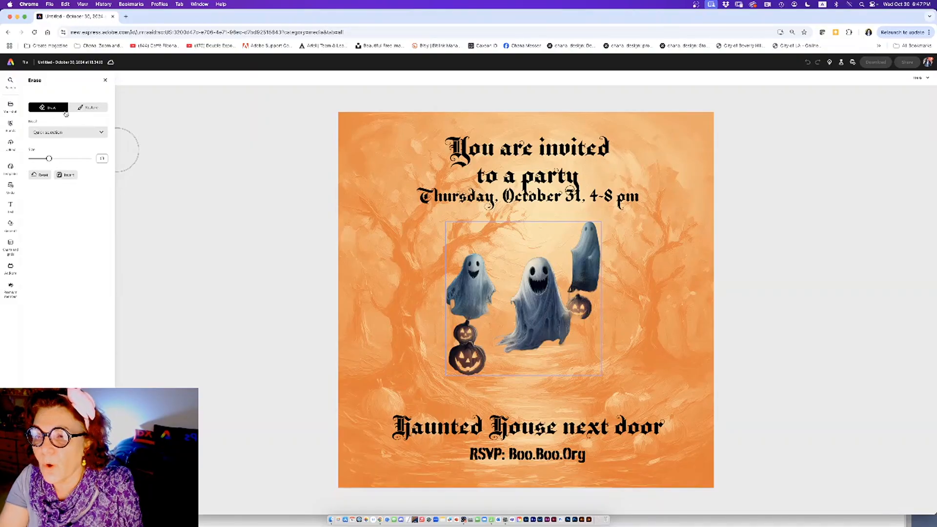
click(68, 135)
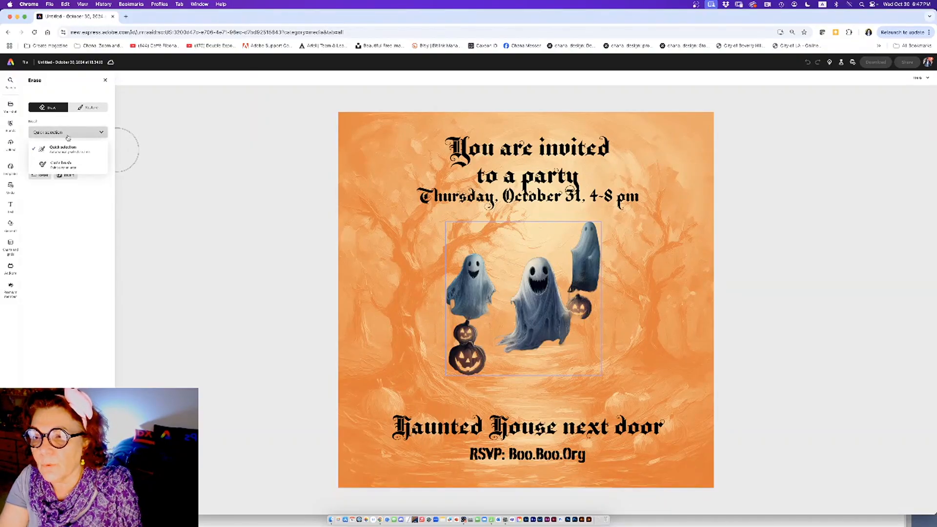
click(61, 165)
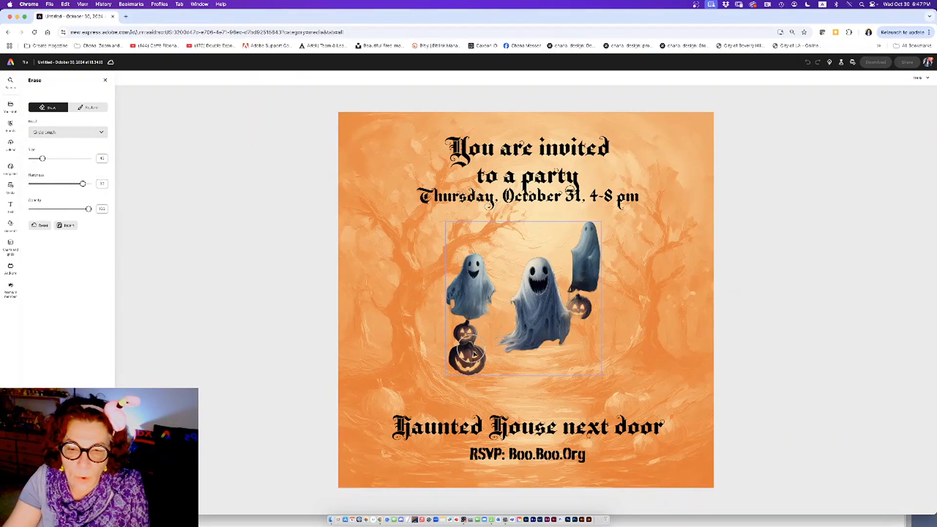
mouse_move(475, 353)
mouse_down()
mouse_move(464, 357)
mouse_move(464, 328)
mouse_move(456, 333)
mouse_move(473, 352)
mouse_move(454, 329)
mouse_up()
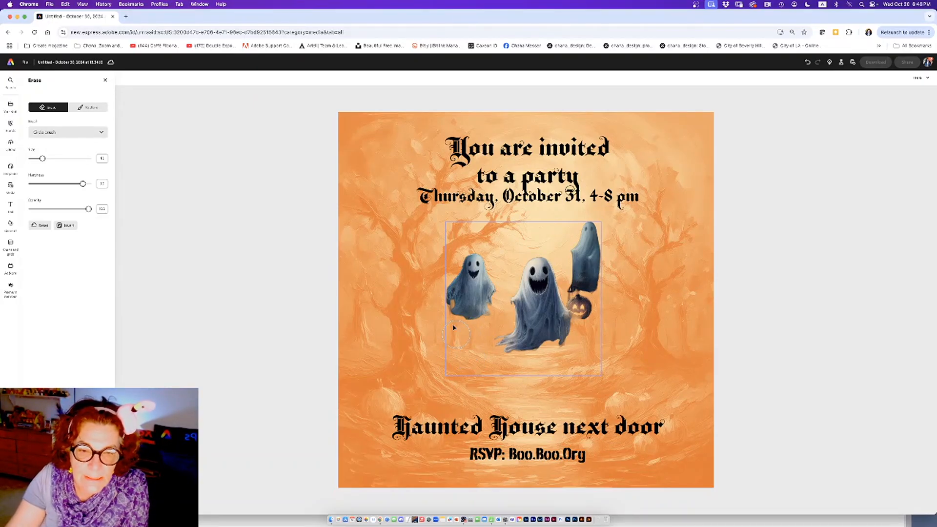
mouse_move(583, 249)
mouse_down()
mouse_move(589, 276)
mouse_move(581, 274)
mouse_move(570, 321)
mouse_move(514, 341)
mouse_move(532, 281)
mouse_move(562, 293)
mouse_move(533, 272)
mouse_move(599, 235)
mouse_move(590, 235)
mouse_move(603, 314)
mouse_move(567, 343)
mouse_move(581, 318)
mouse_move(578, 338)
mouse_move(480, 376)
mouse_up()
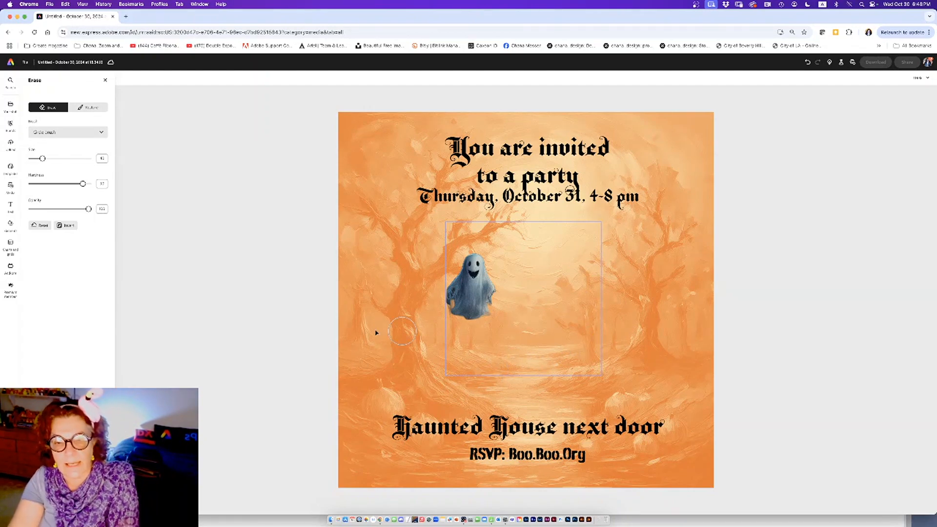
click(105, 81)
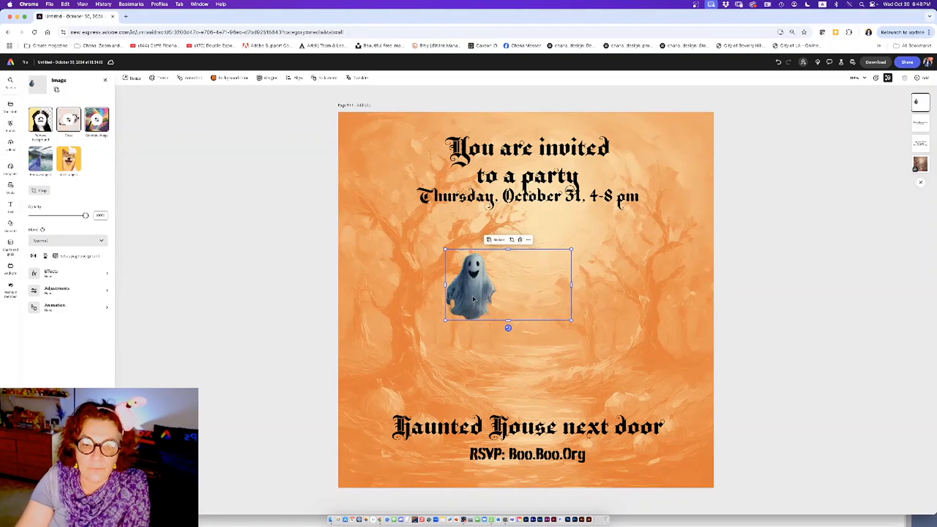
Step: Place the ghost to the left of the "You are invited" heading and try several effects, ending on the muted grey-green basic one
drag(473, 299, 396, 175)
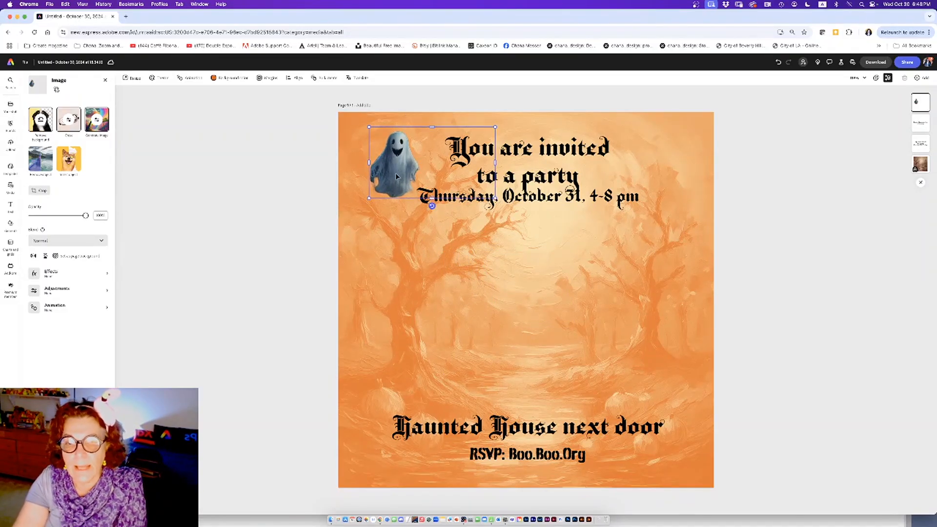
click(51, 274)
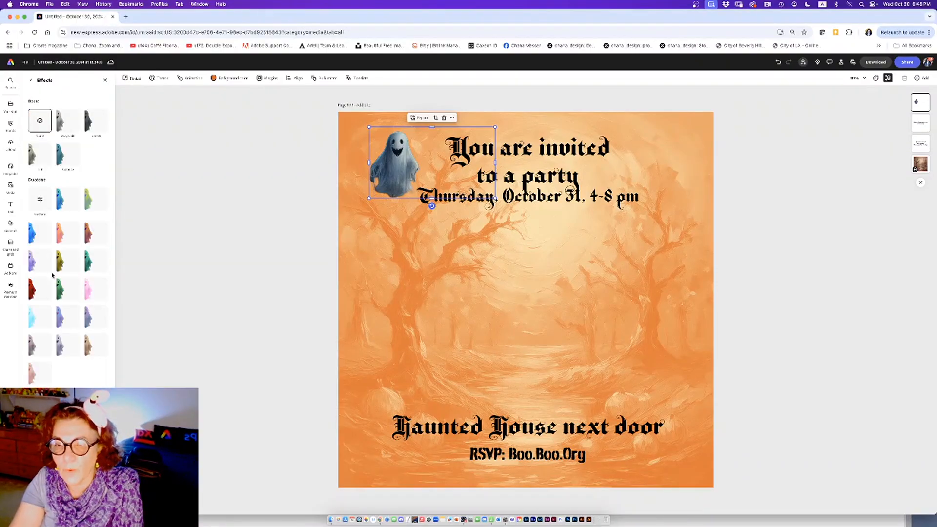
click(92, 202)
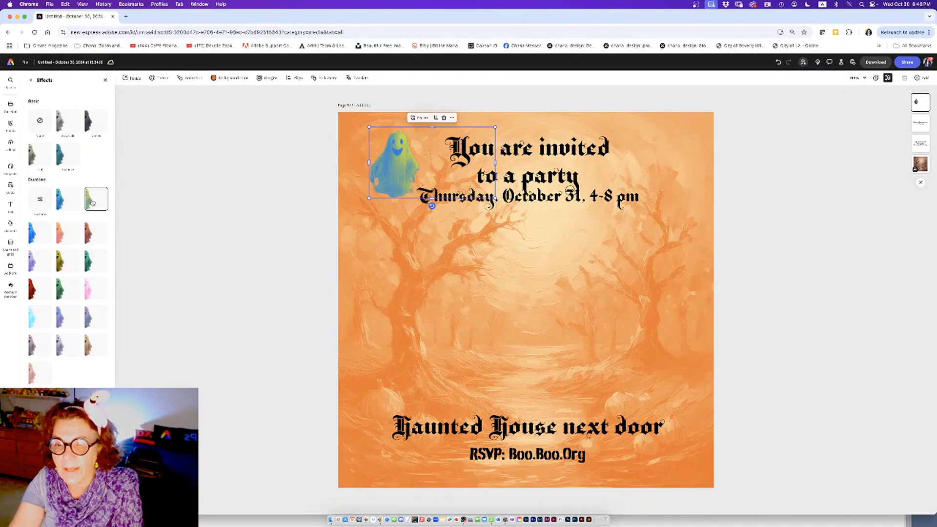
click(89, 237)
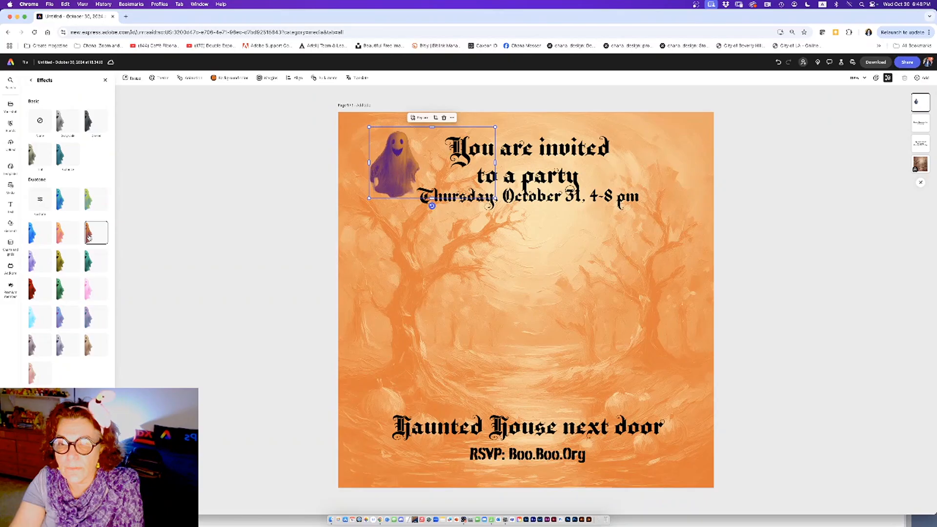
click(92, 121)
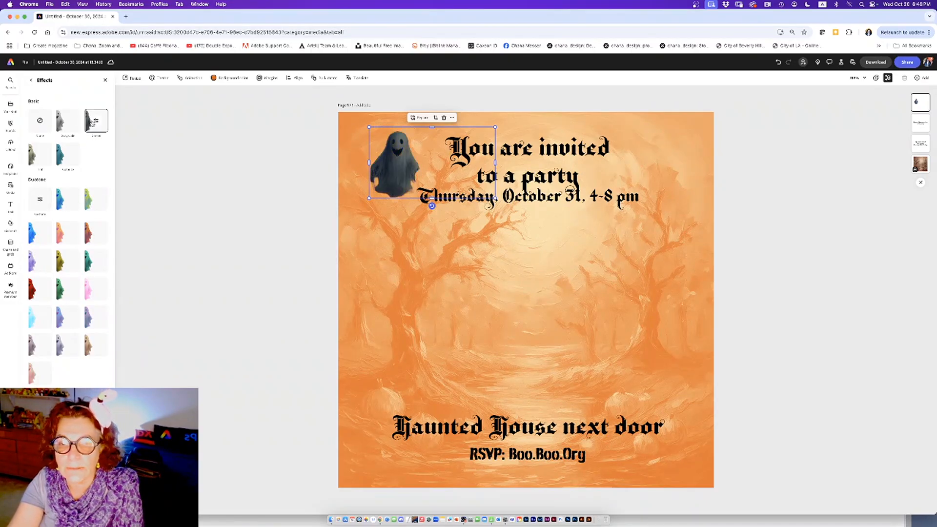
click(61, 128)
click(32, 161)
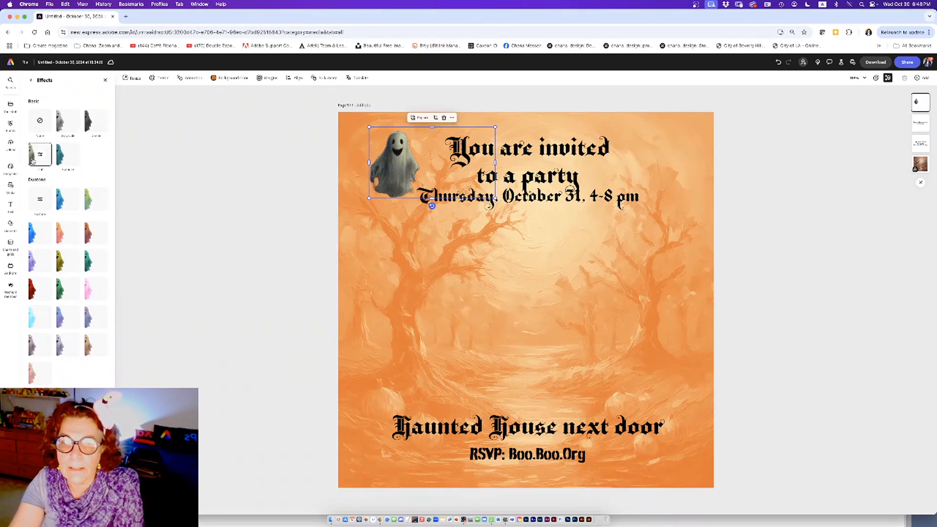
click(282, 220)
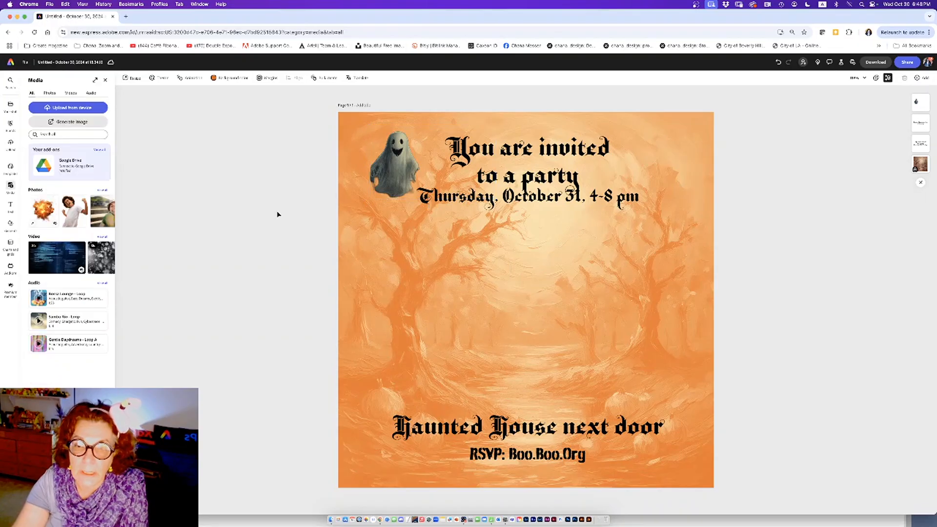
Step: Duplicate the ghost to the right side of the heading and align both ghosts by their top edges
click(397, 168)
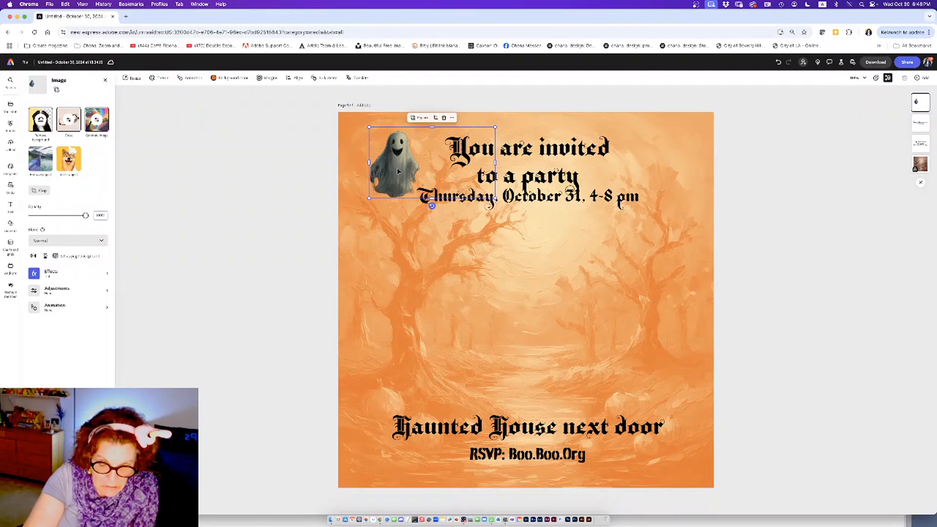
drag(398, 171, 675, 171)
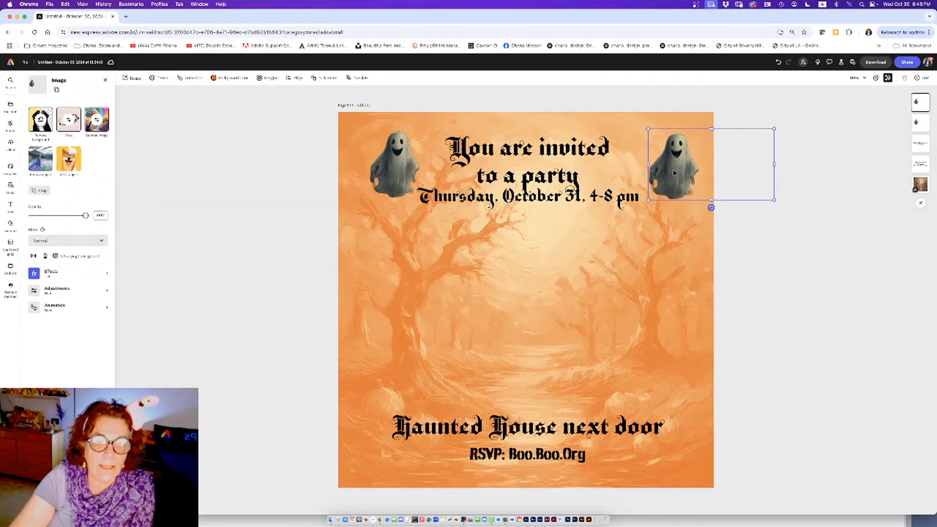
click(386, 191)
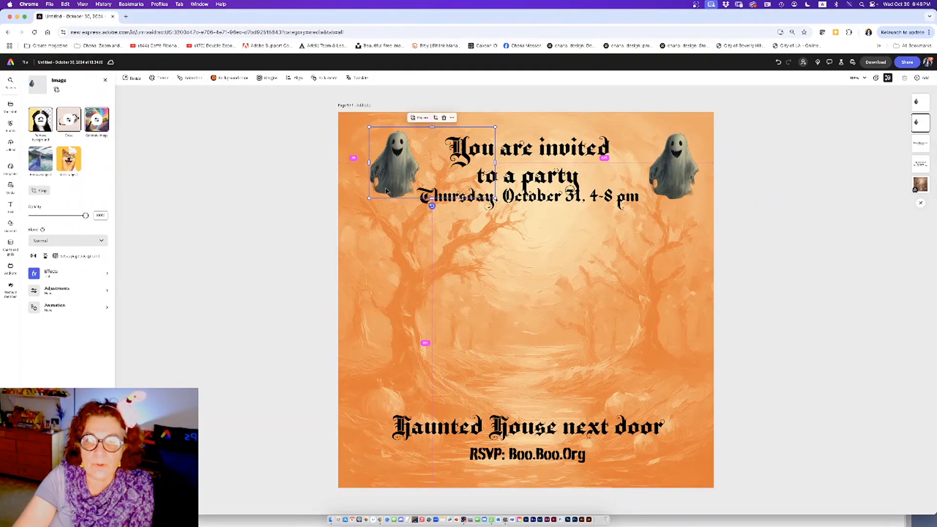
scroll(386, 191, down, 1)
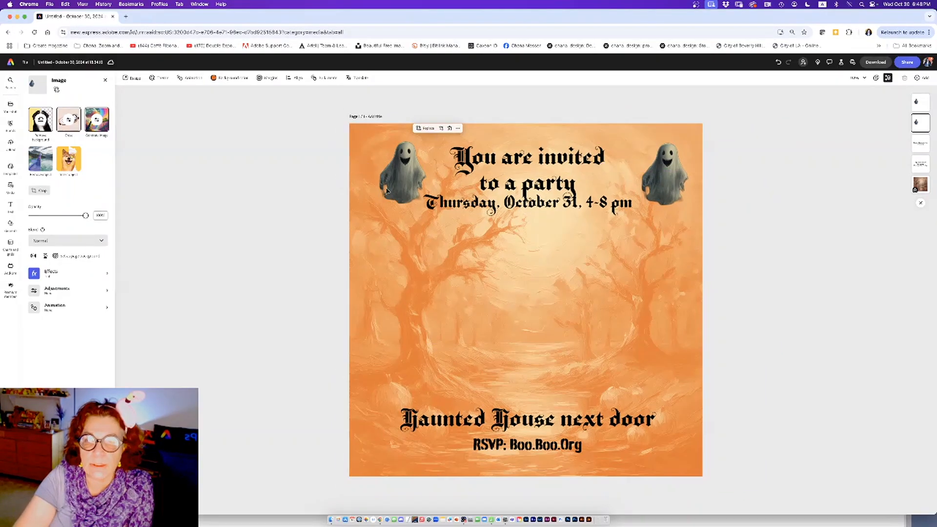
shift+click(656, 193)
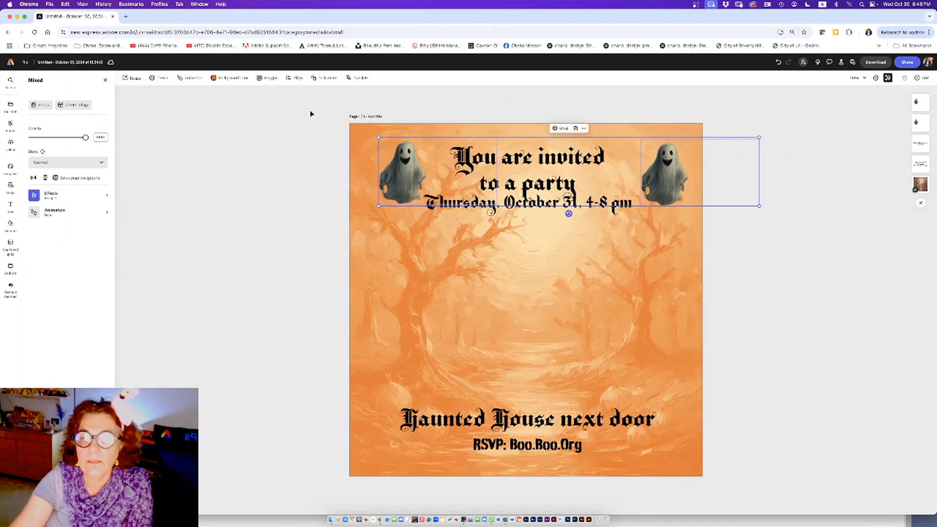
click(294, 79)
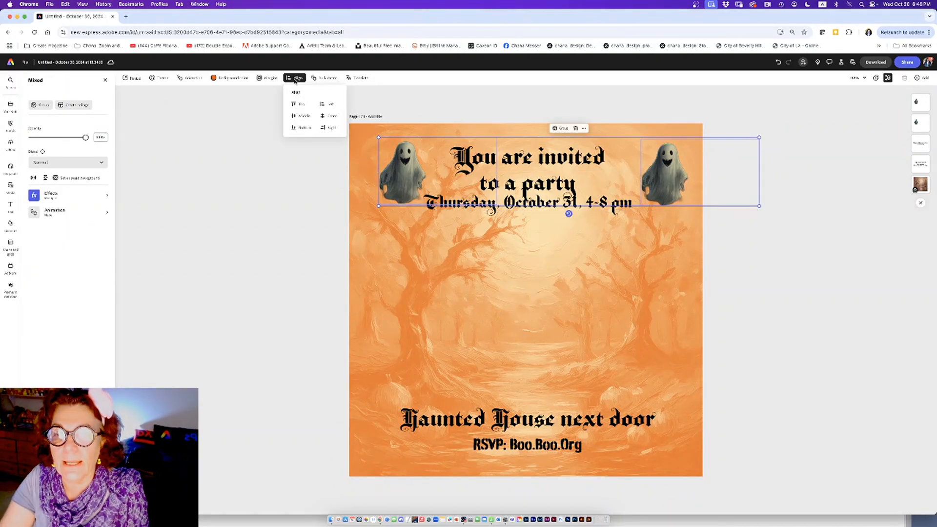
click(296, 104)
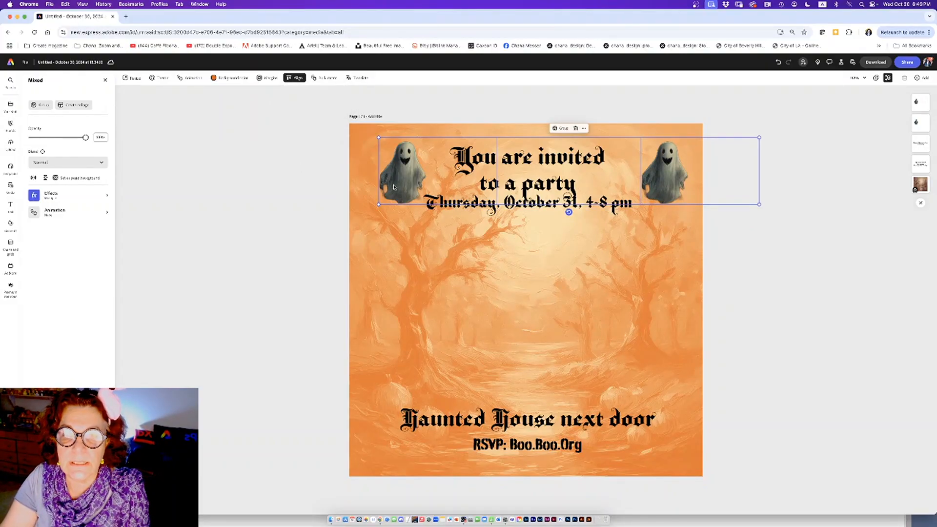
click(309, 198)
Step: Shift the two heading ghosts slightly outward so each sits closer to its side of the page
click(405, 187)
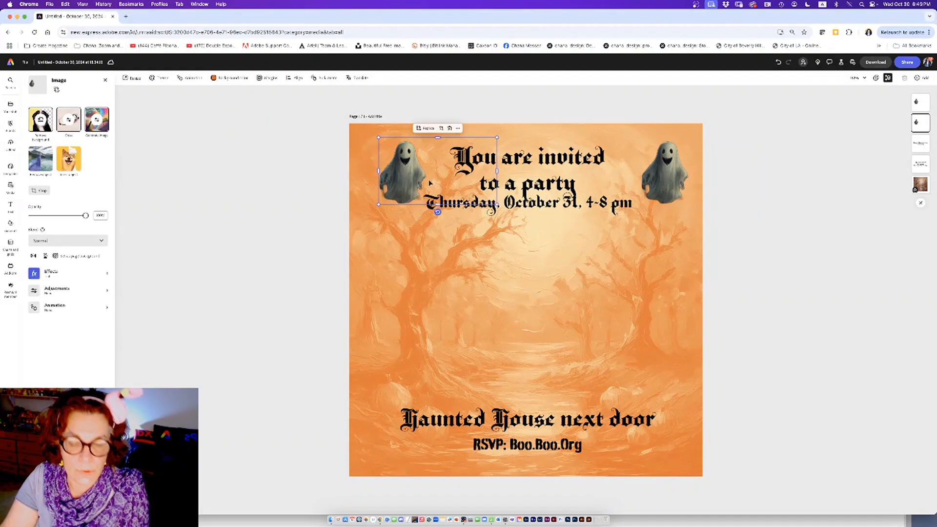
drag(400, 181, 391, 181)
drag(683, 182, 677, 183)
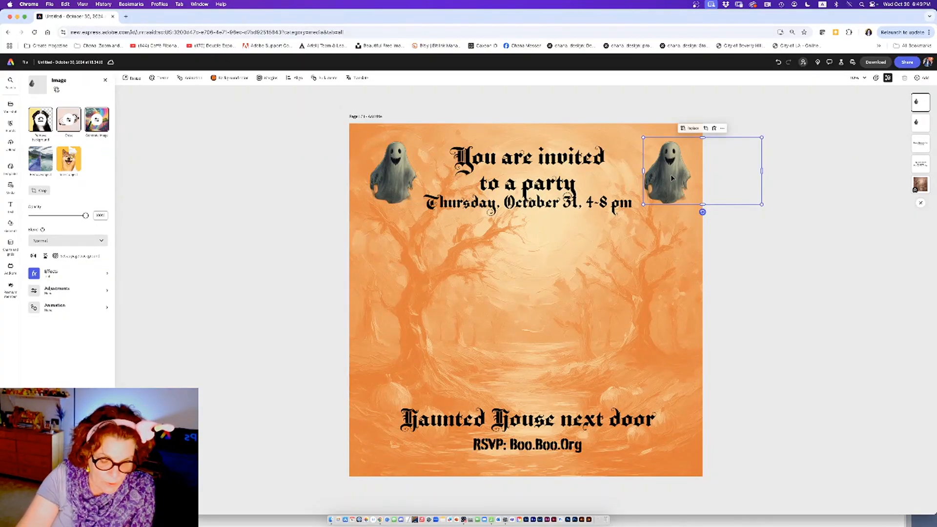
Step: Place a copy of the right heading ghost in the page's lower right corner, beside "Haunted House next door"
drag(670, 174, 673, 438)
key(super+z)
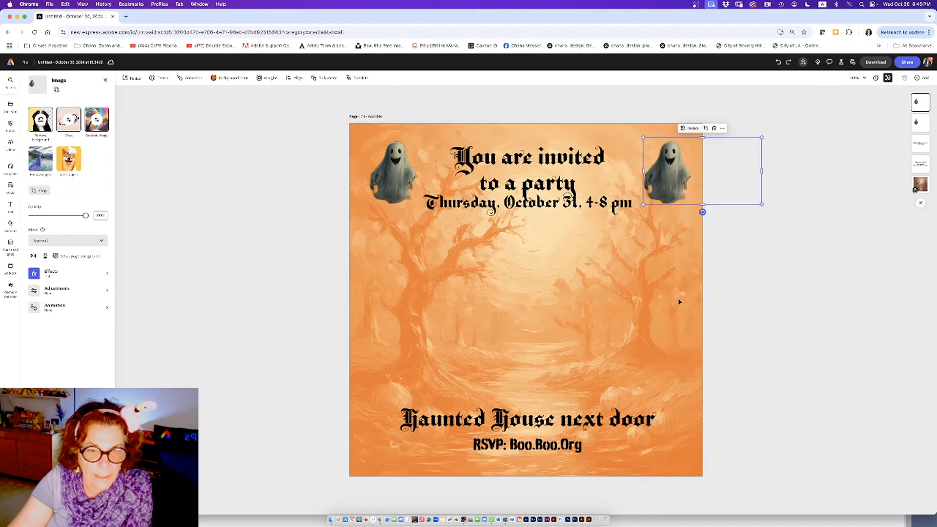
drag(662, 169, 668, 426)
Step: Group the two ghosts on either side of the heading
click(672, 174)
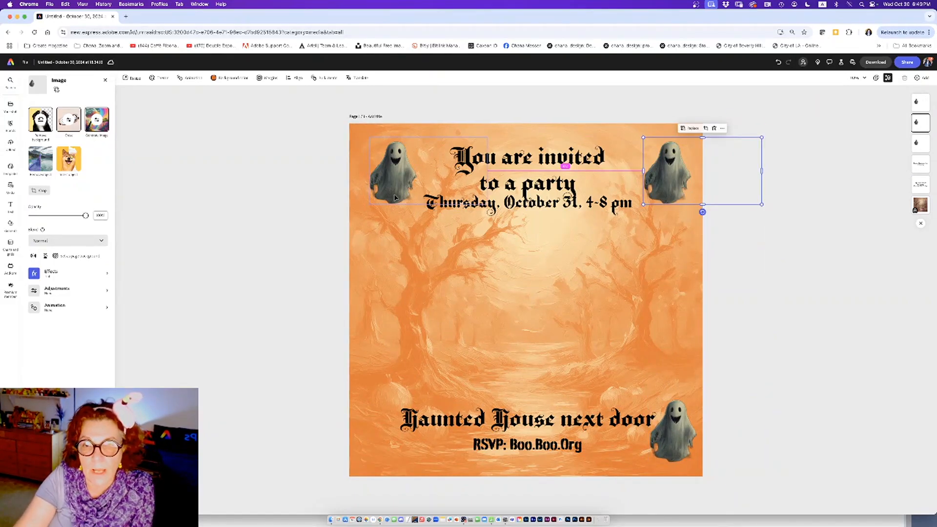
click(395, 197)
shift+click(676, 181)
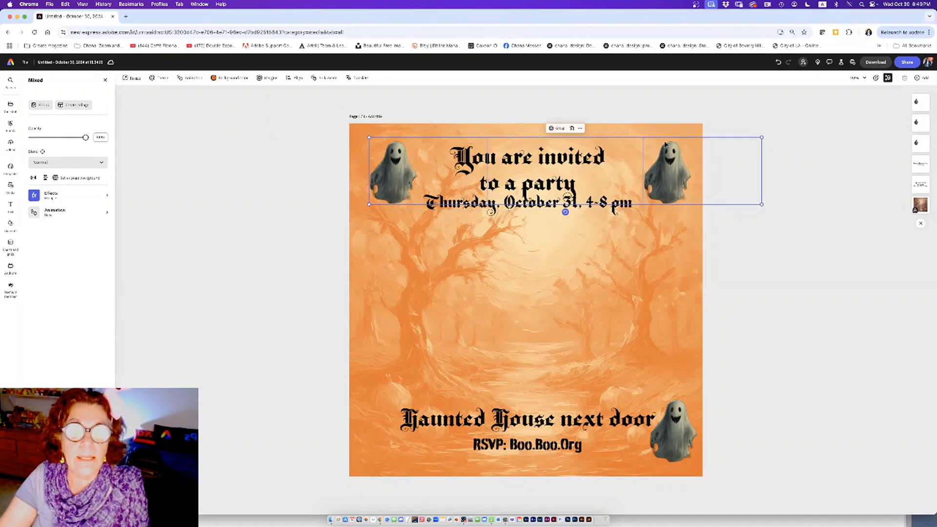
click(580, 129)
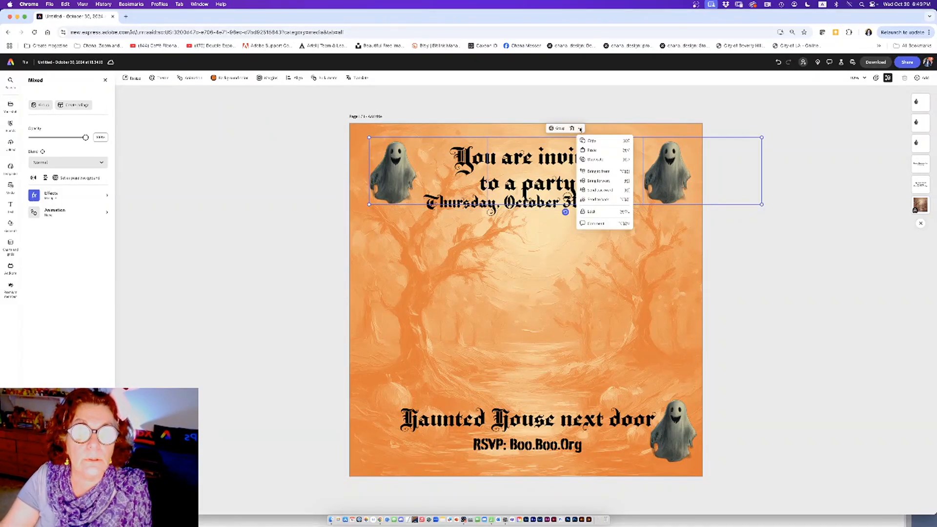
click(521, 109)
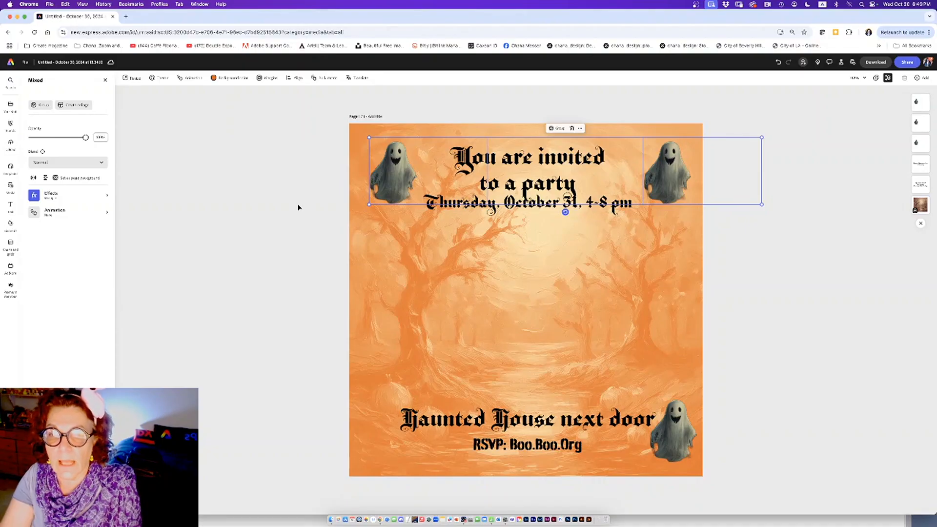
key(super+g)
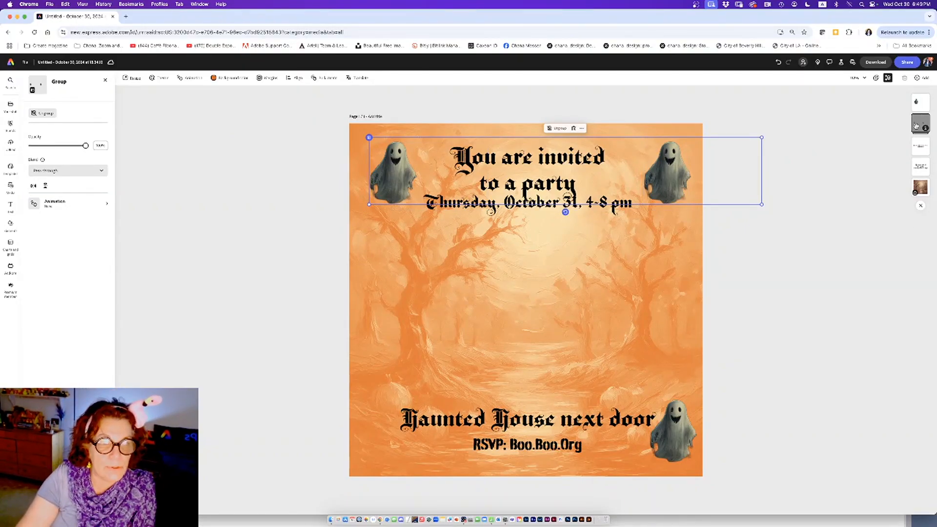
click(812, 178)
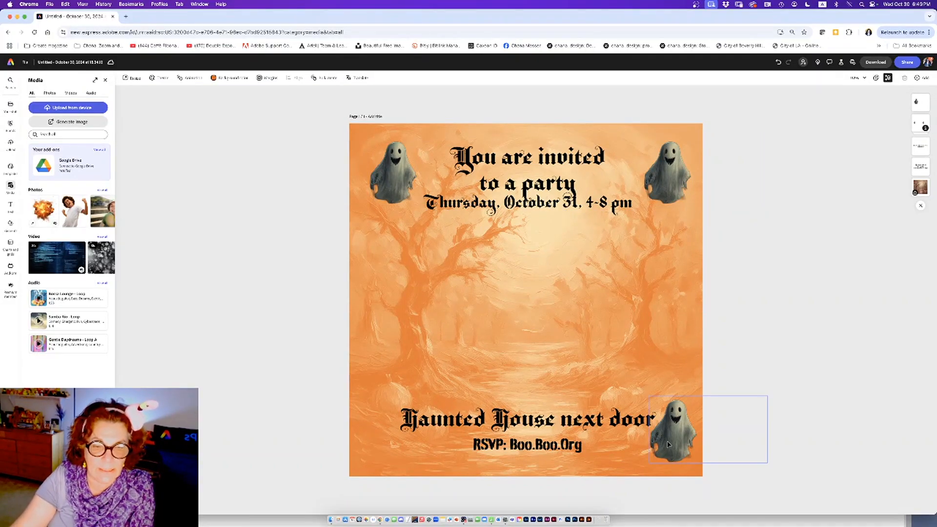
Step: Shrink the lower ghost and put one small copy on each side of the "RSVP: Boo.Boo.Org" line
click(687, 451)
drag(768, 463, 456, 449)
click(836, 416)
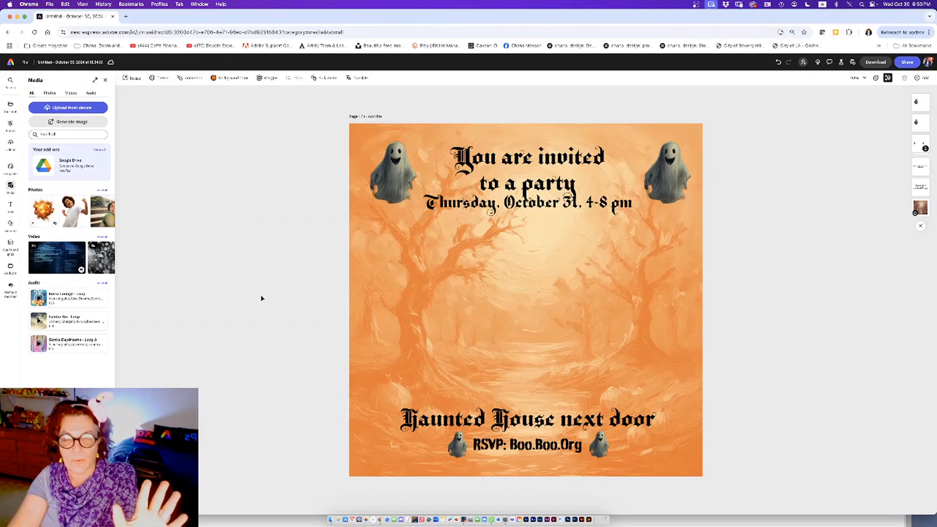
Step: Add a new text box in the middle of the invitation and select all of its default text
click(10, 206)
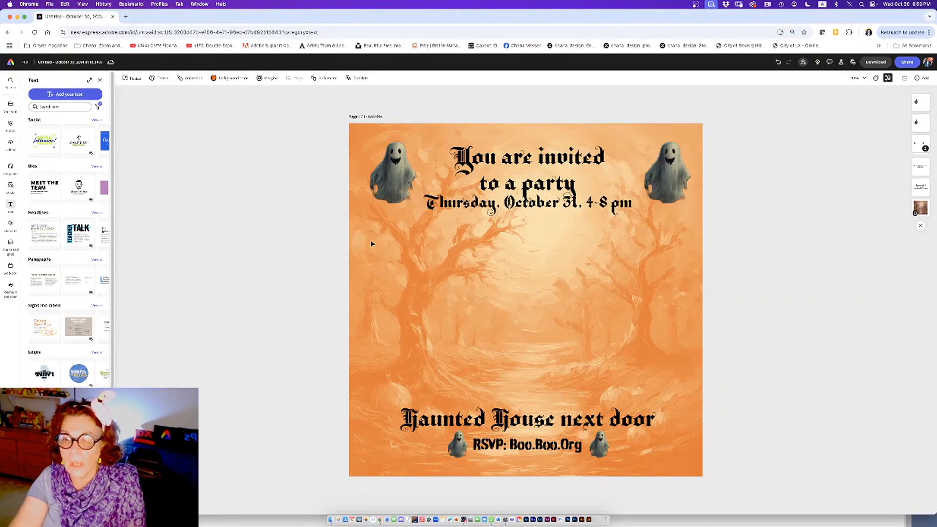
click(63, 94)
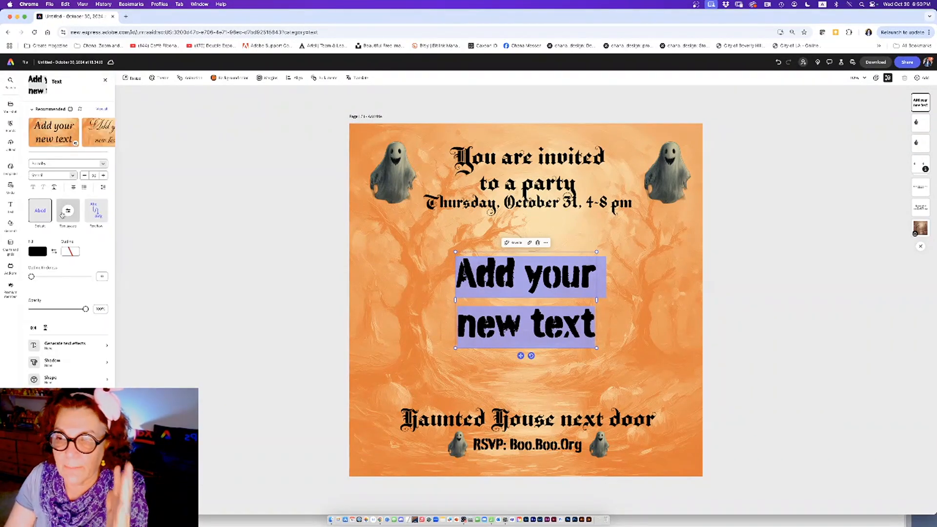
triple_click(525, 327)
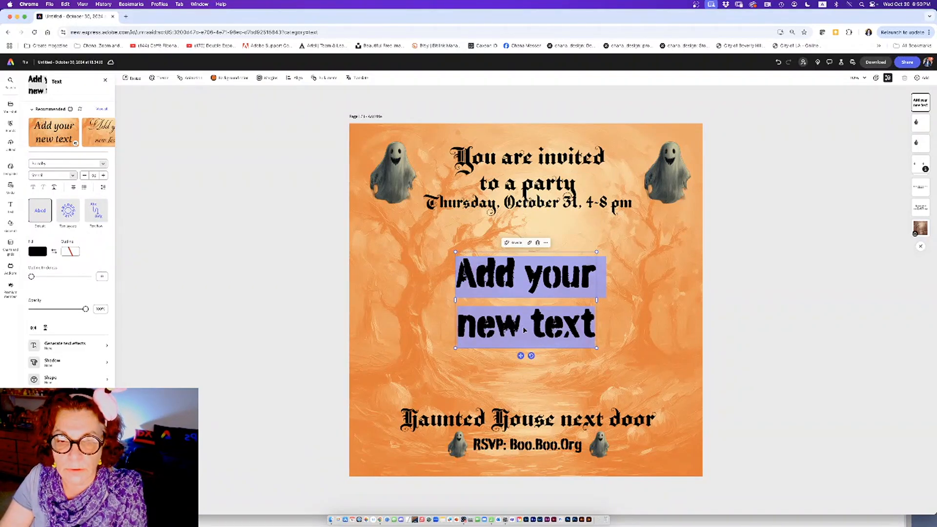
Step: Try a heavy serif font on the new text box
click(104, 164)
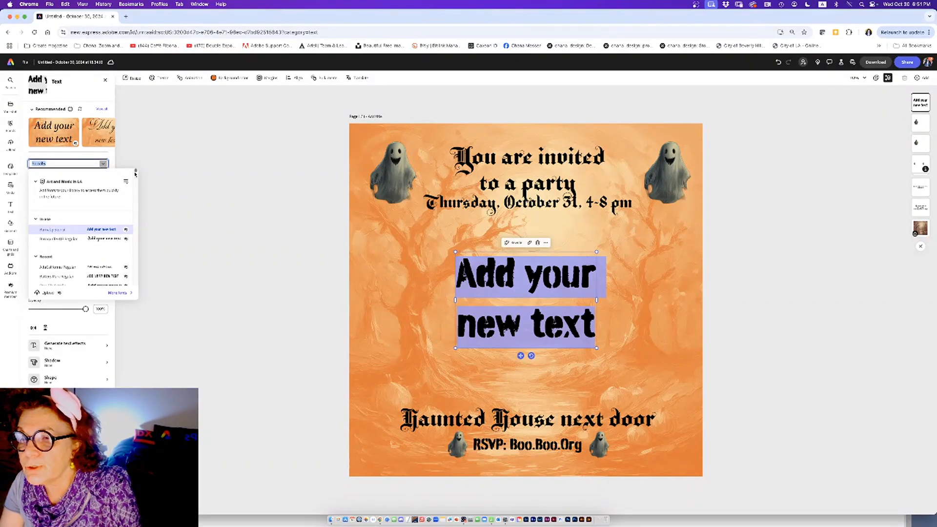
scroll(135, 173, down, 5)
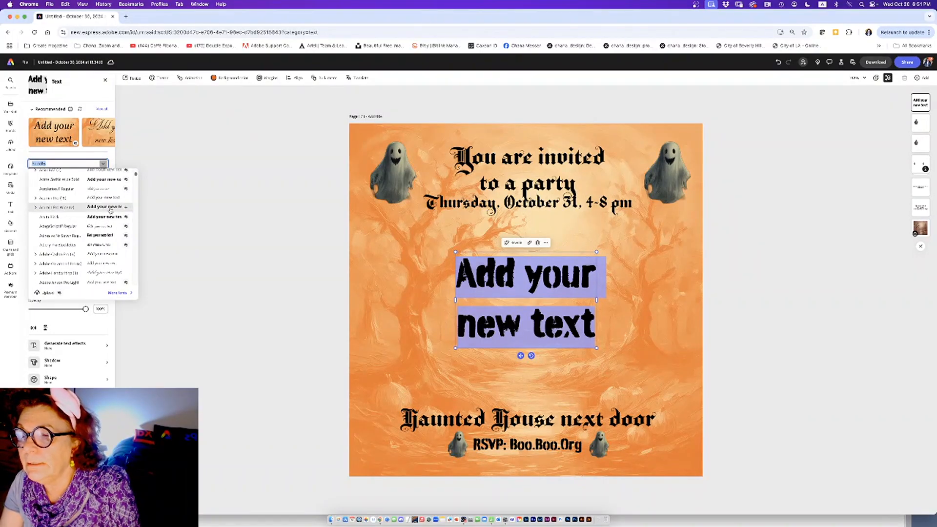
click(110, 218)
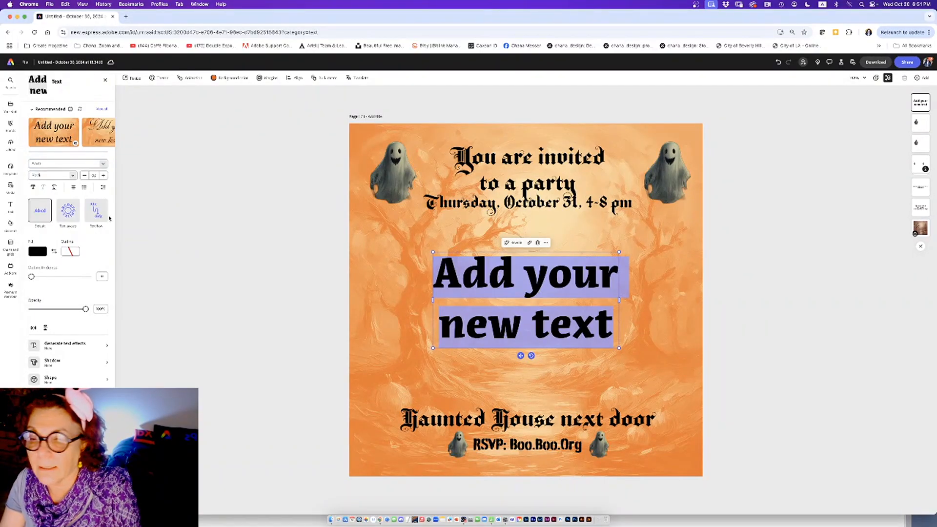
Step: Set the new text's font to BadaBoom Pro BB from the comic category of additional fonts
click(103, 164)
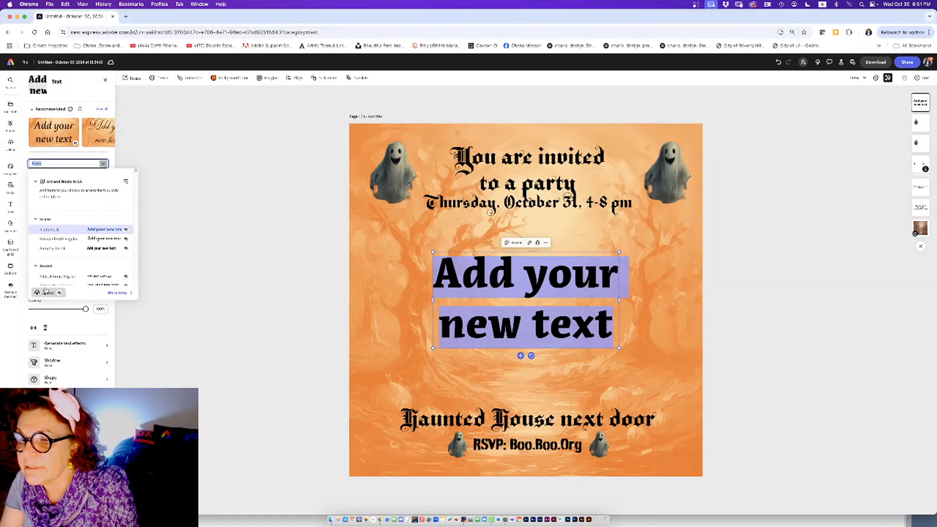
click(119, 293)
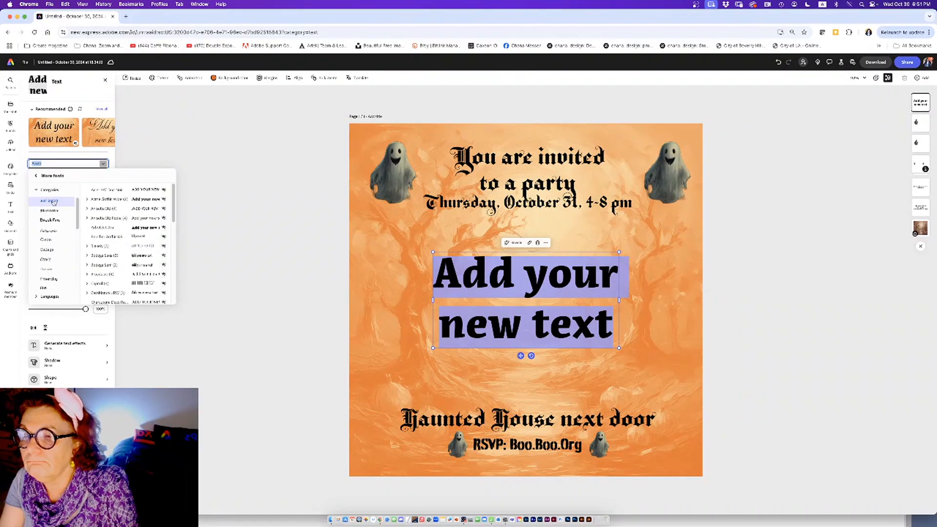
click(47, 261)
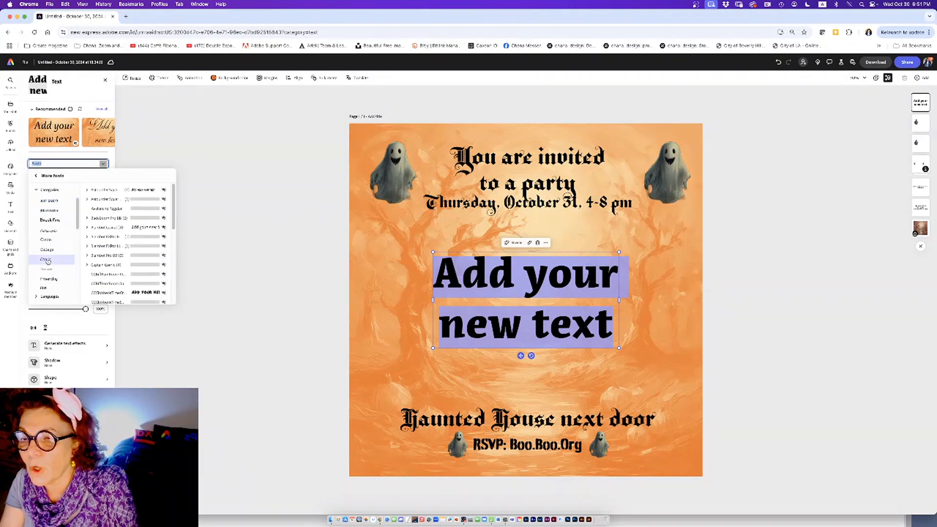
click(147, 218)
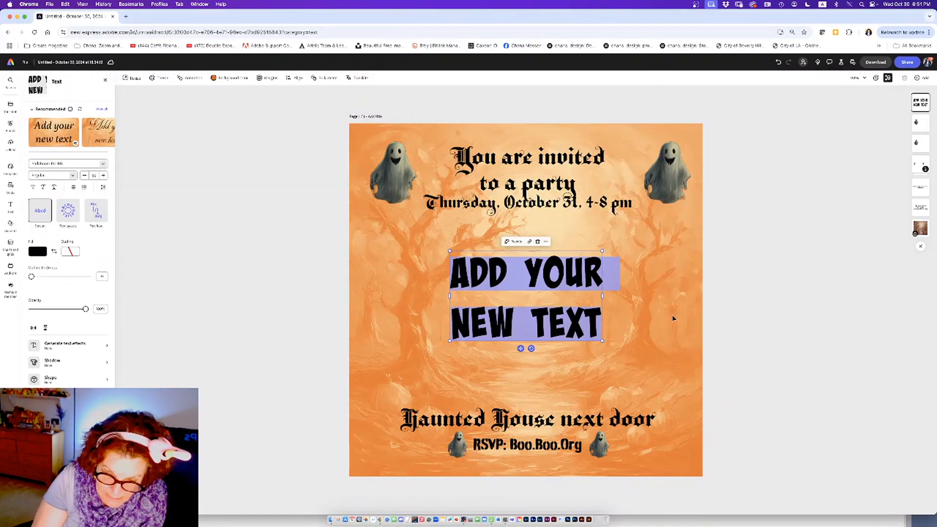
Step: Replace the default text with "PLACE HOLDER TEXT" and move the text box slightly lower on the invitation
text(PLAC)
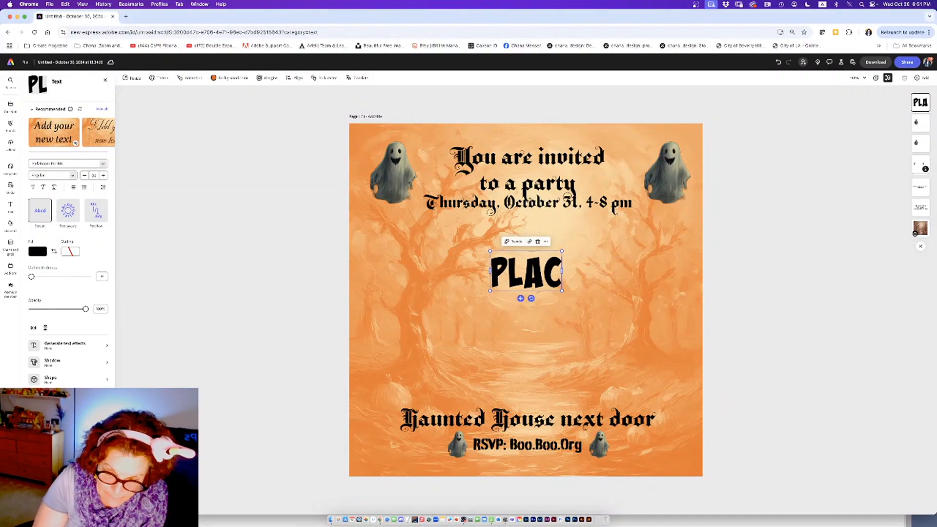
text(E HO)
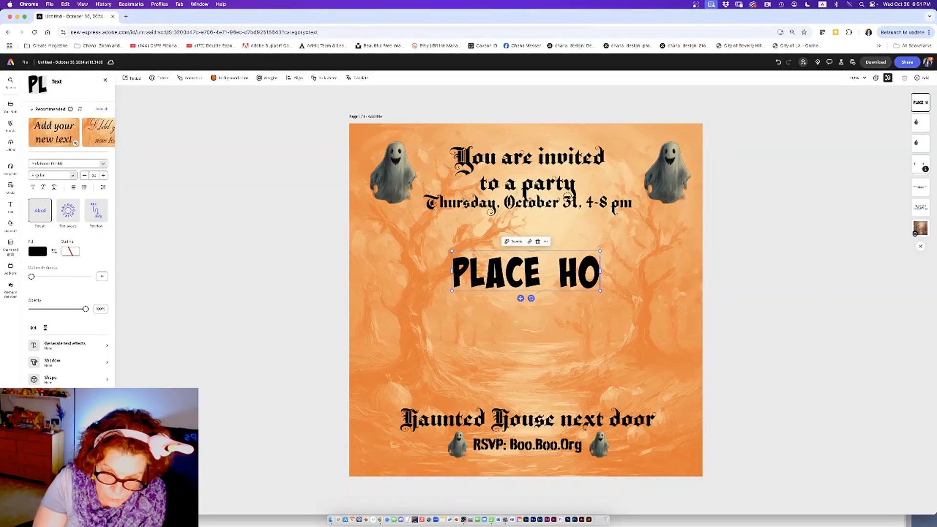
text(LDER TEXT)
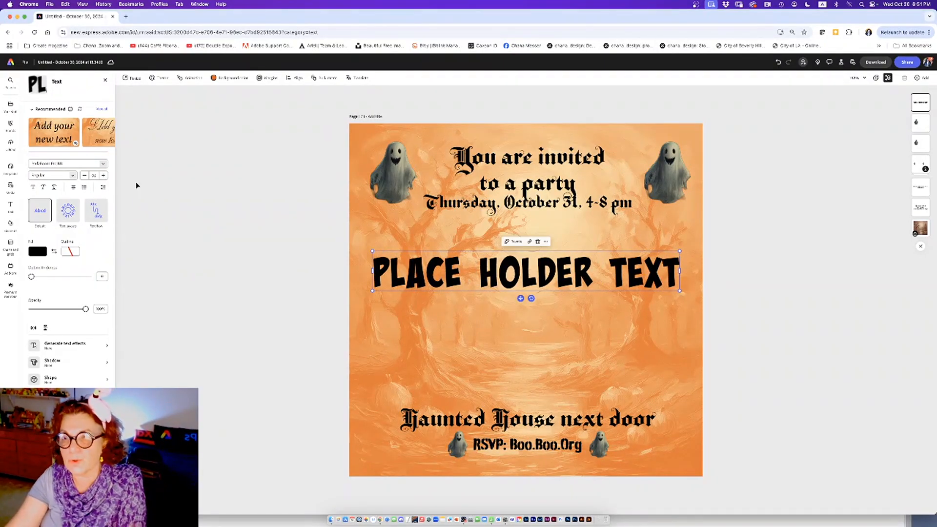
drag(440, 250, 442, 284)
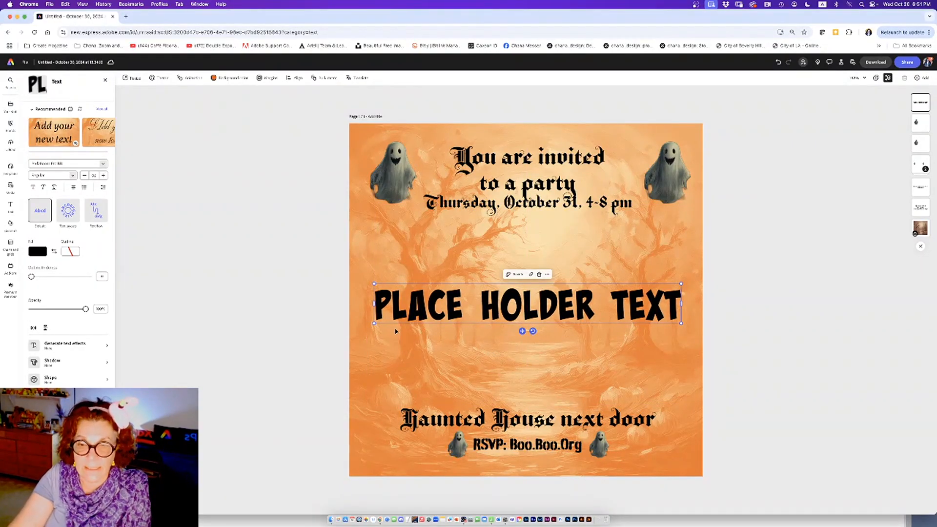
Step: Change the fill of all the "PLACE HOLDER TEXT" lettering to white and deselect the text box
double_click(392, 307)
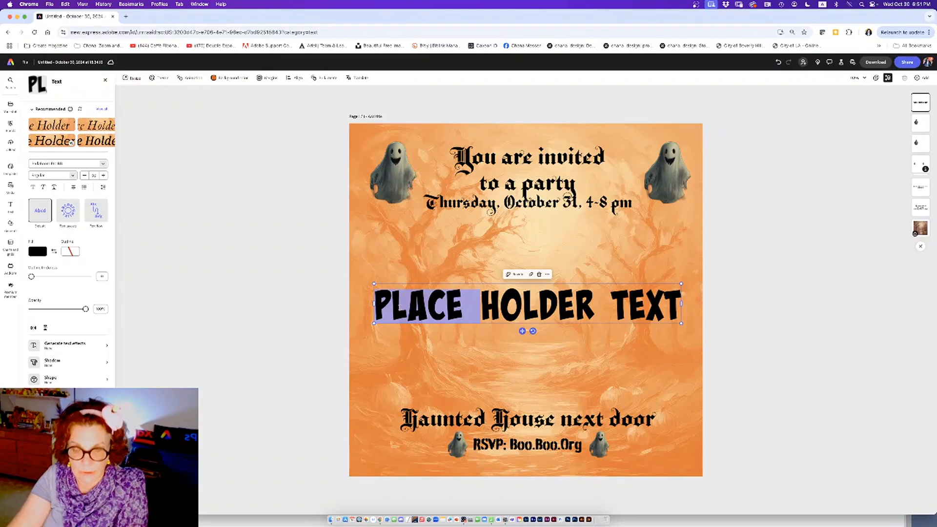
key(super+a)
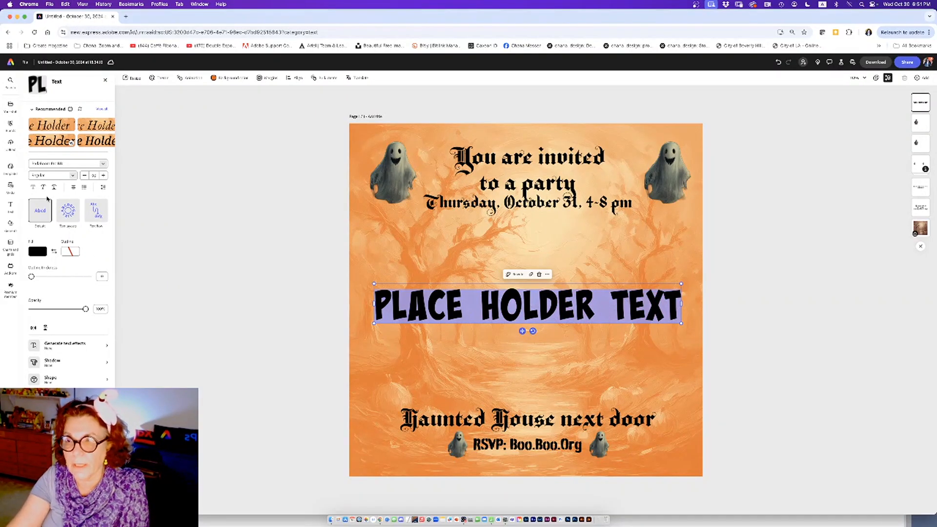
click(39, 252)
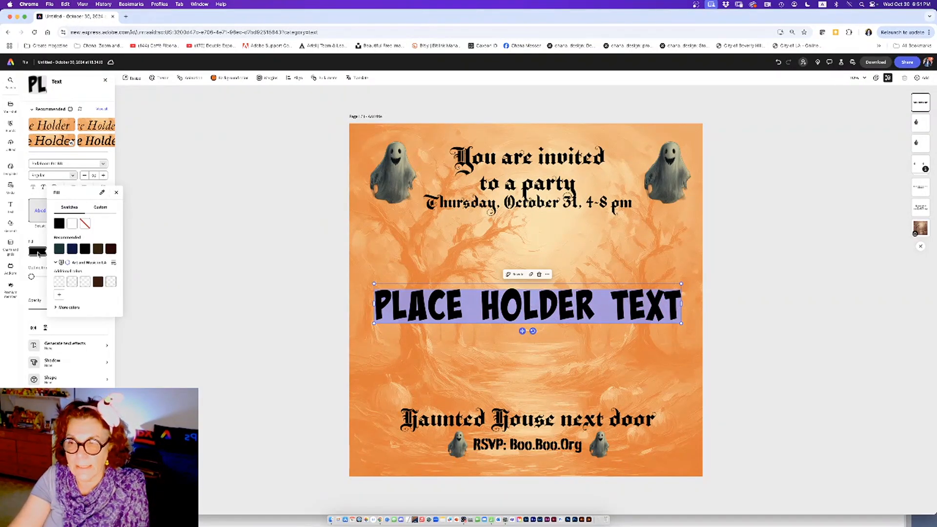
click(73, 223)
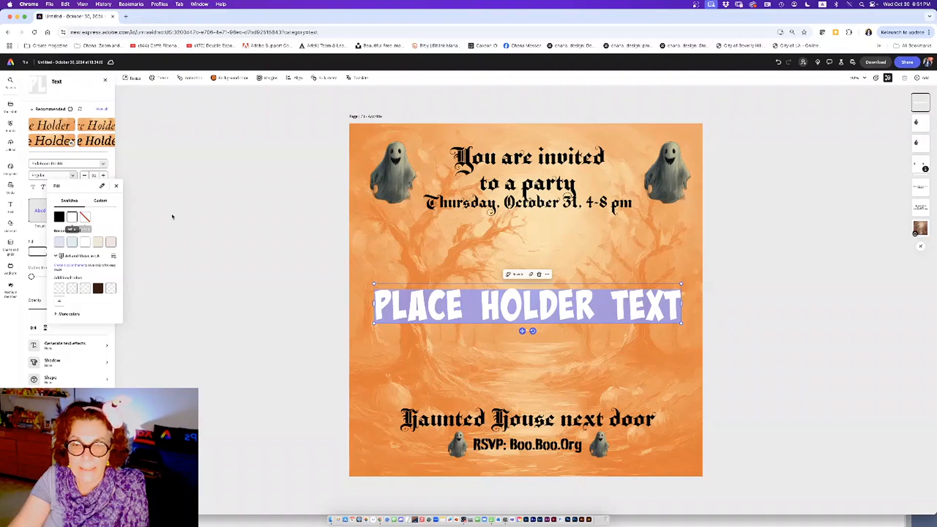
click(222, 217)
key(Escape)
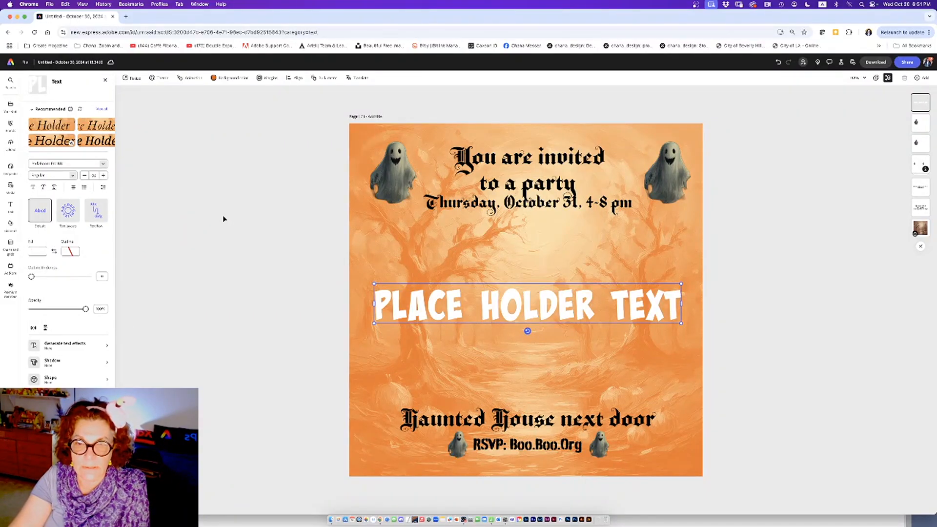
click(223, 219)
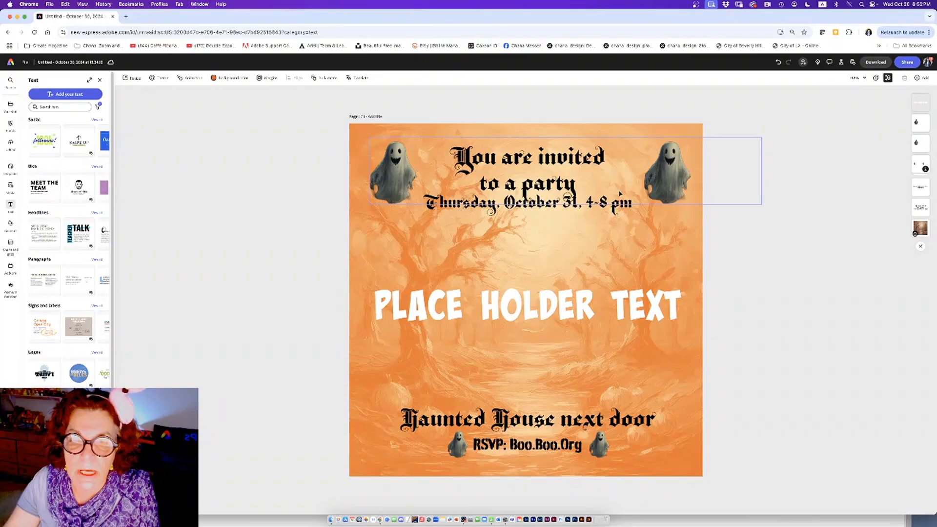
Step: Replace the comma after "October 31" in the heading with a line break so "4-8 pm" sits on its own line
click(587, 206)
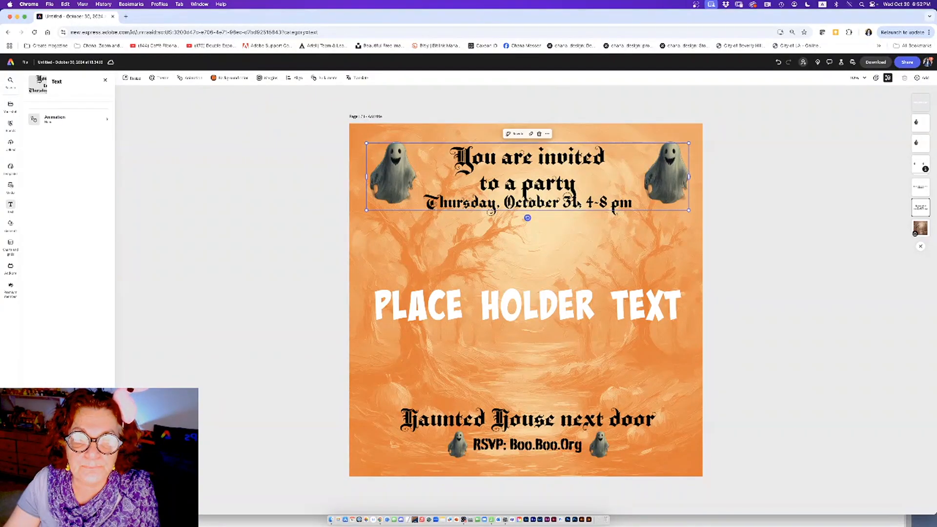
double_click(581, 203)
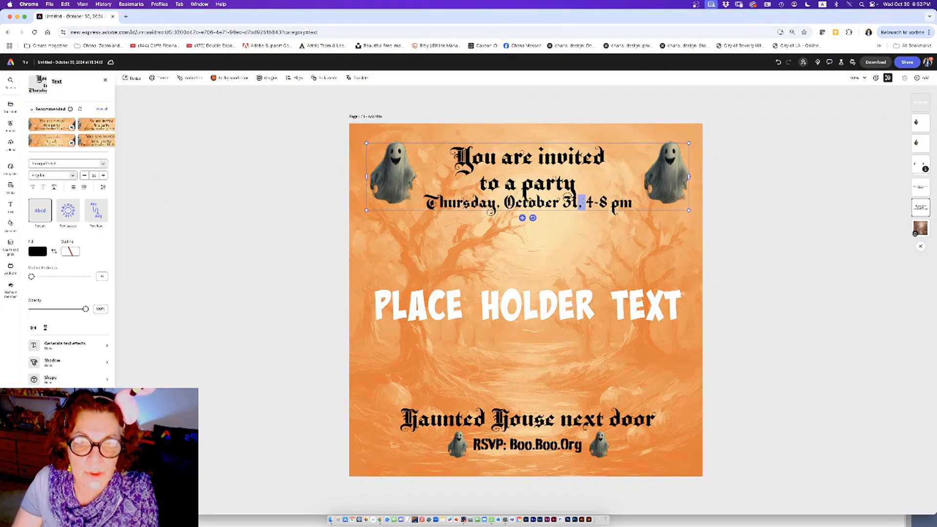
key(Return)
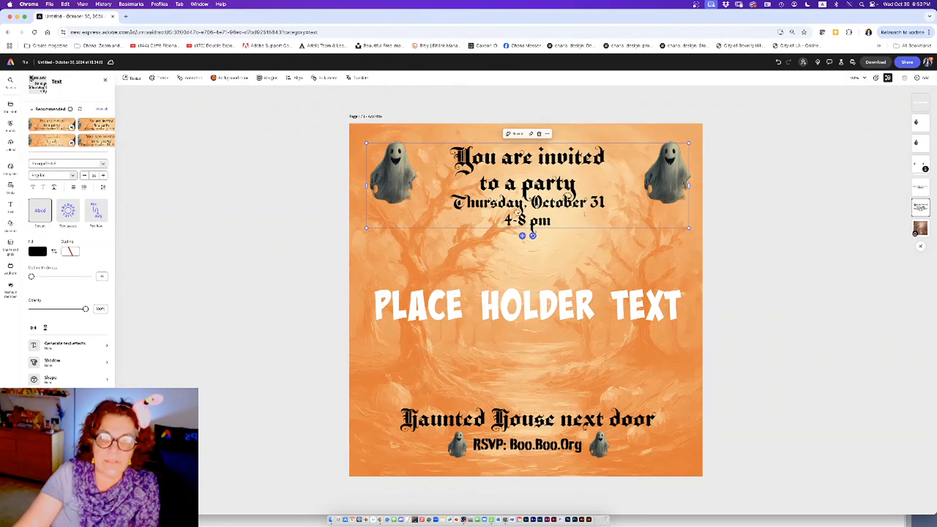
Step: Increase the line spacing slightly across the whole heading text, from "You are invited" through "4-8 pm"
drag(553, 225, 435, 162)
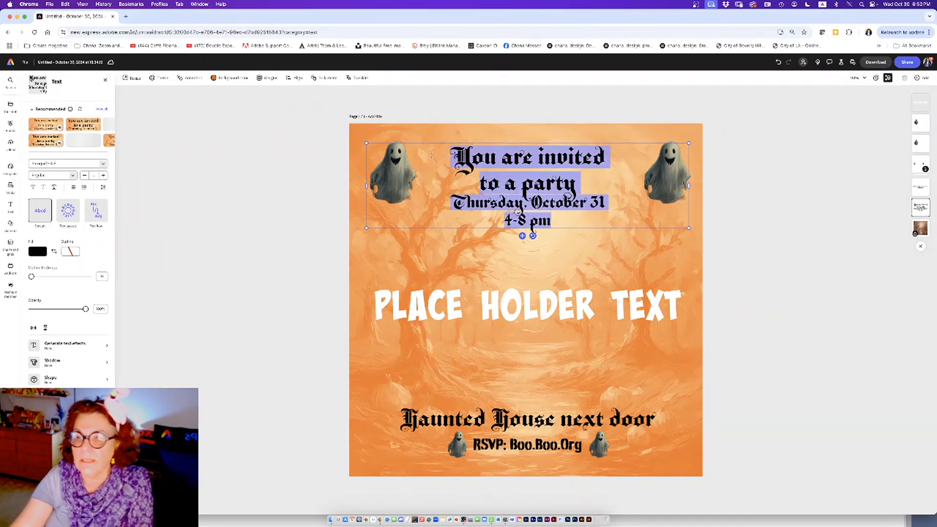
click(103, 188)
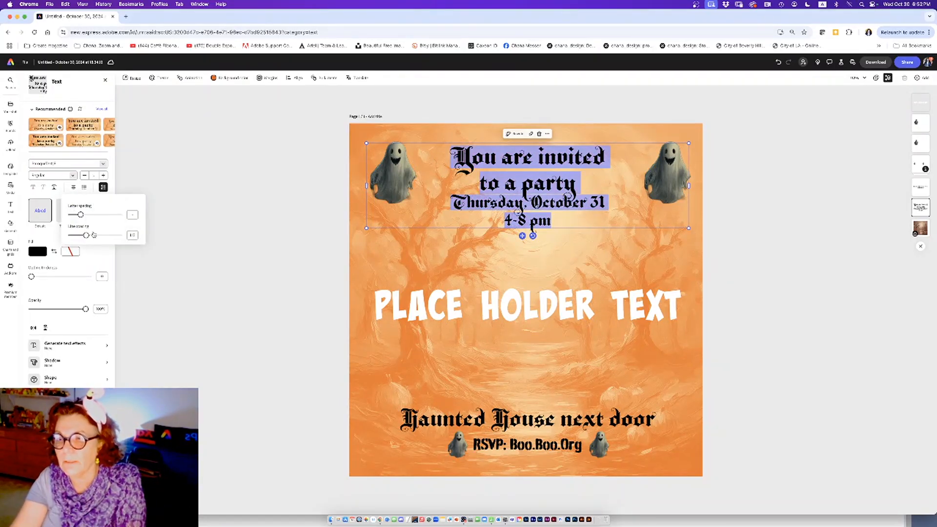
drag(88, 235, 89, 235)
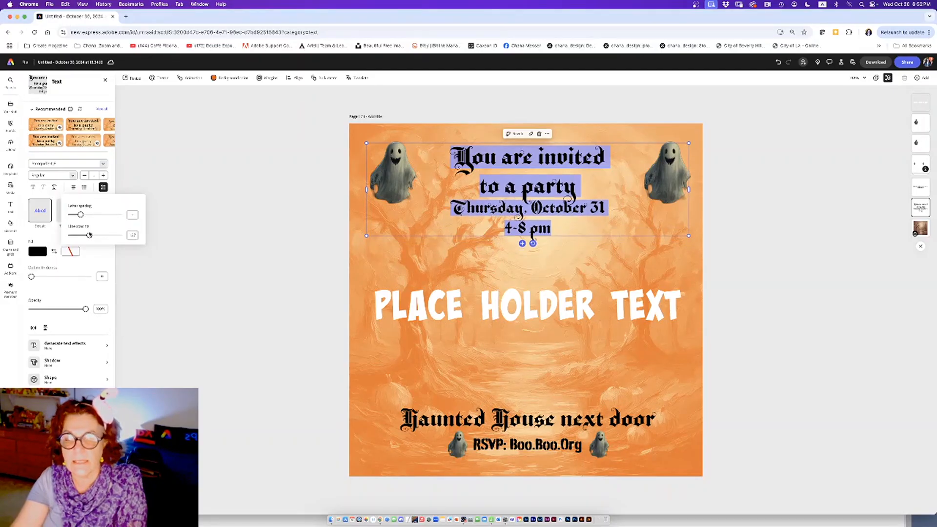
click(234, 246)
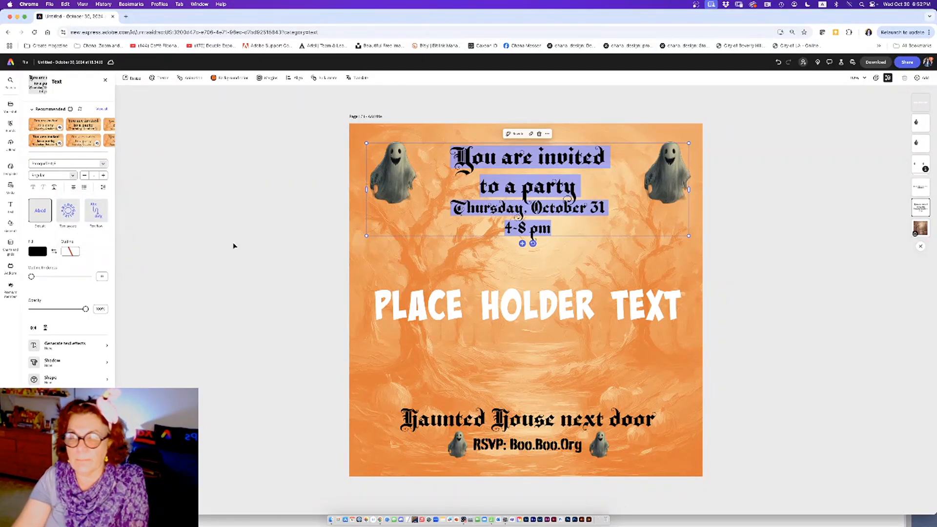
key(Escape)
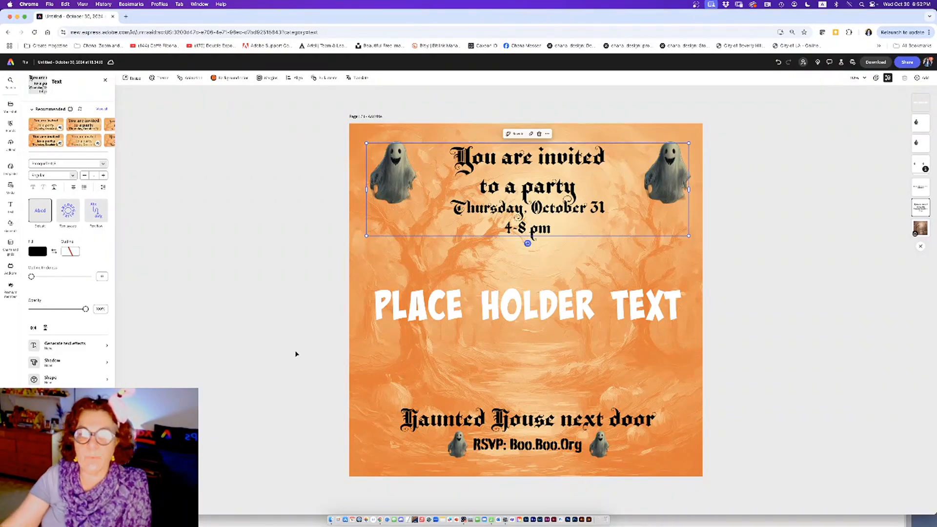
click(295, 295)
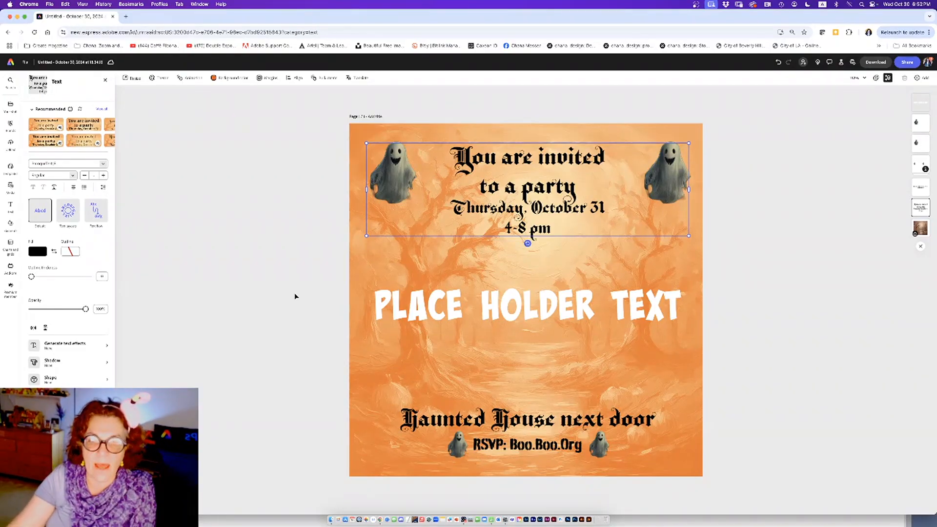
Step: Select the "PLACE HOLDER TEXT" box and open Bulk create for the invitation
click(494, 301)
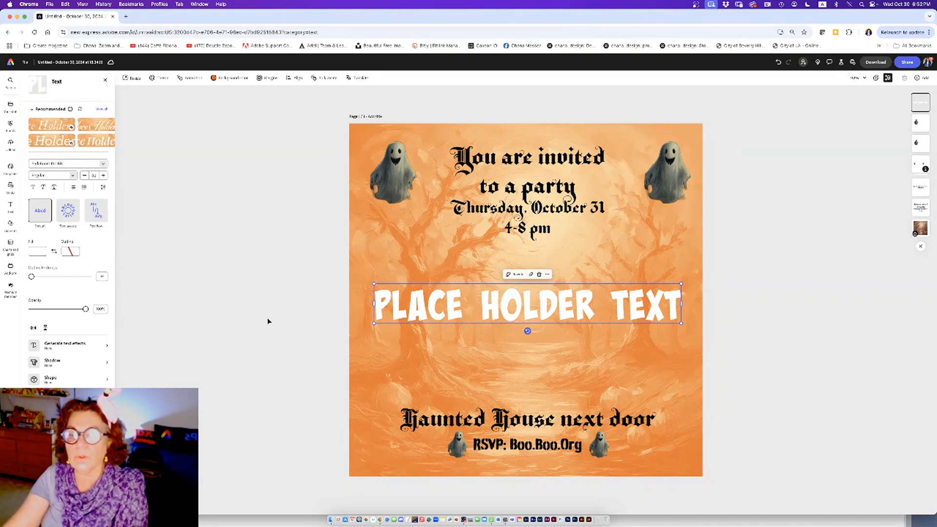
click(325, 79)
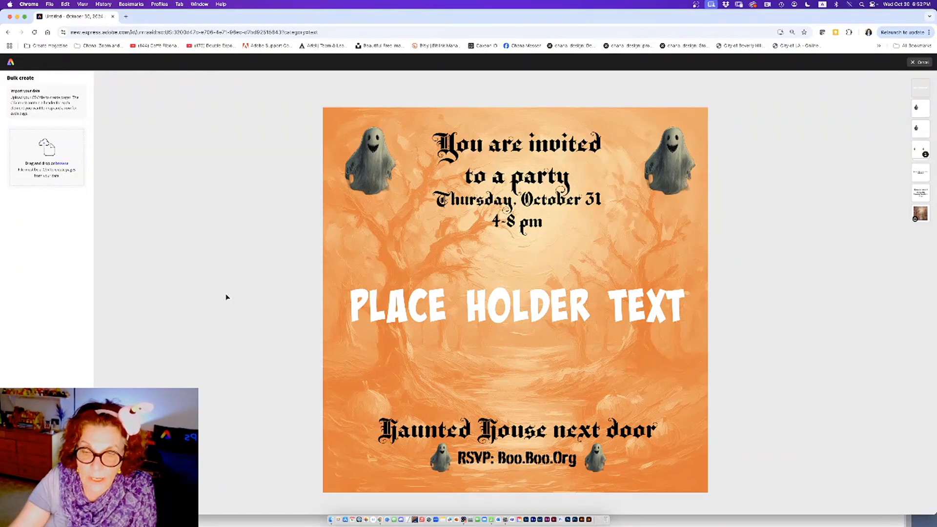
Step: Switch to the Numbers spreadsheet and replace the "Candy much? Please!" quote with "Give me Candy Please"
click(492, 520)
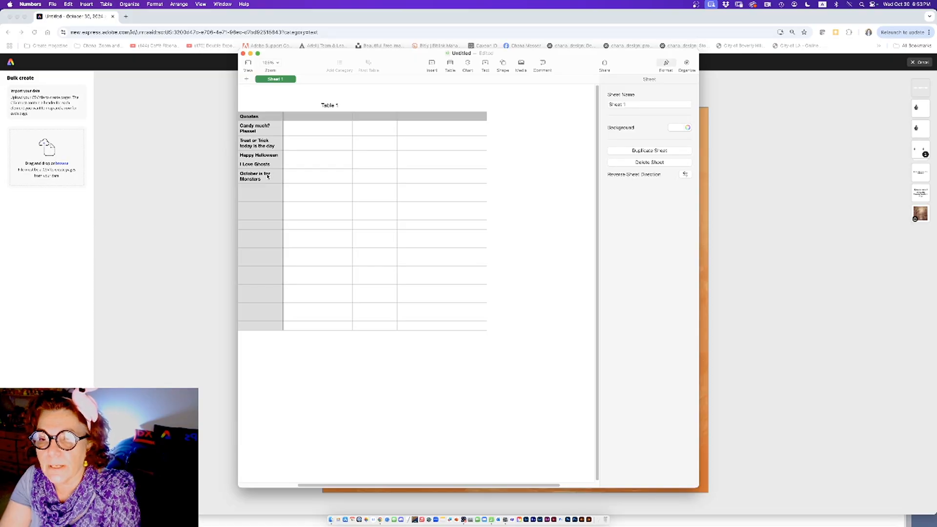
click(271, 130)
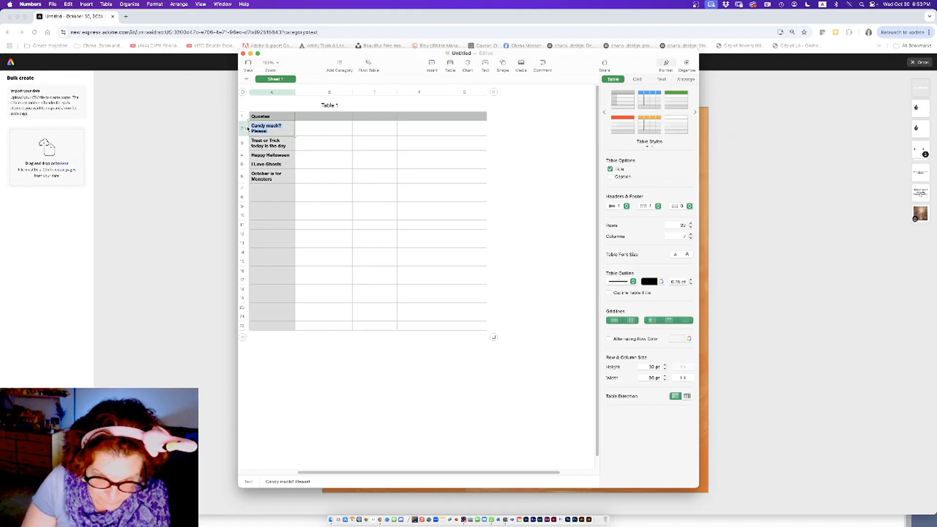
text(Give)
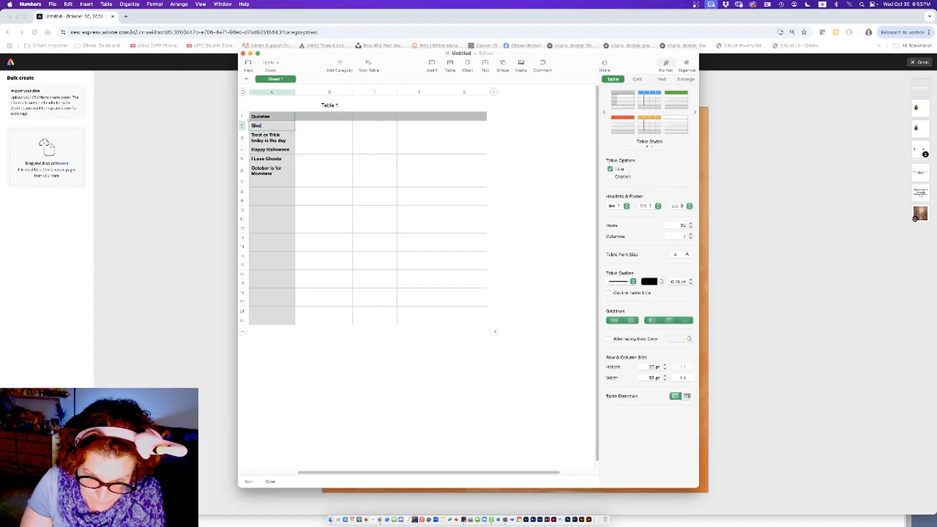
text( ine Candy)
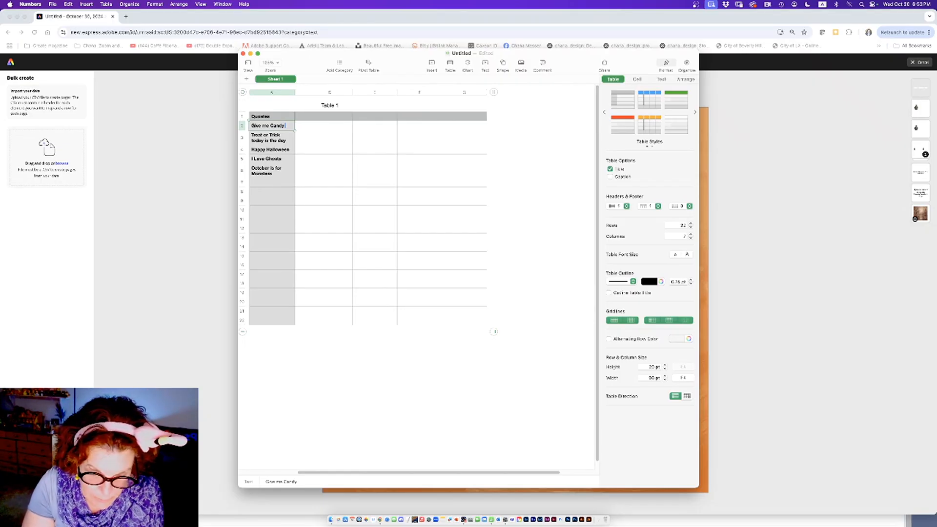
text( Please)
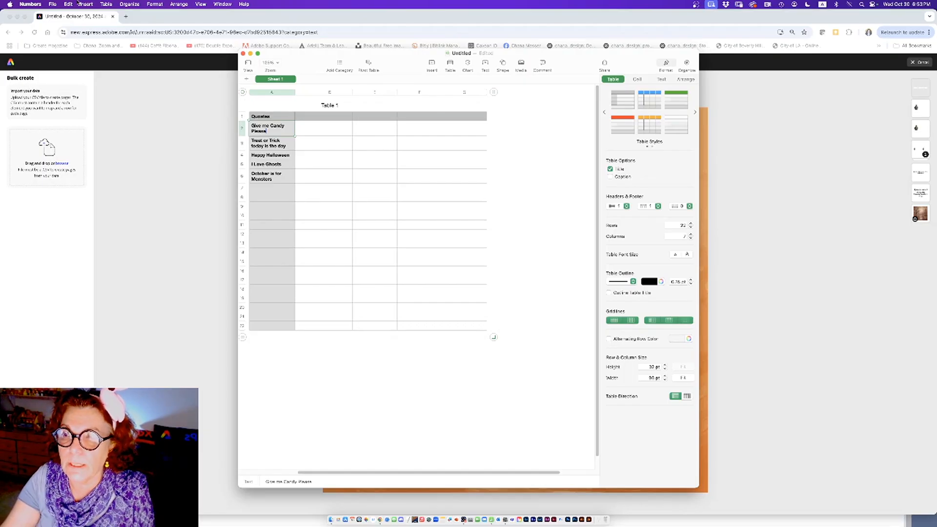
click(52, 4)
mouse_move(77, 116)
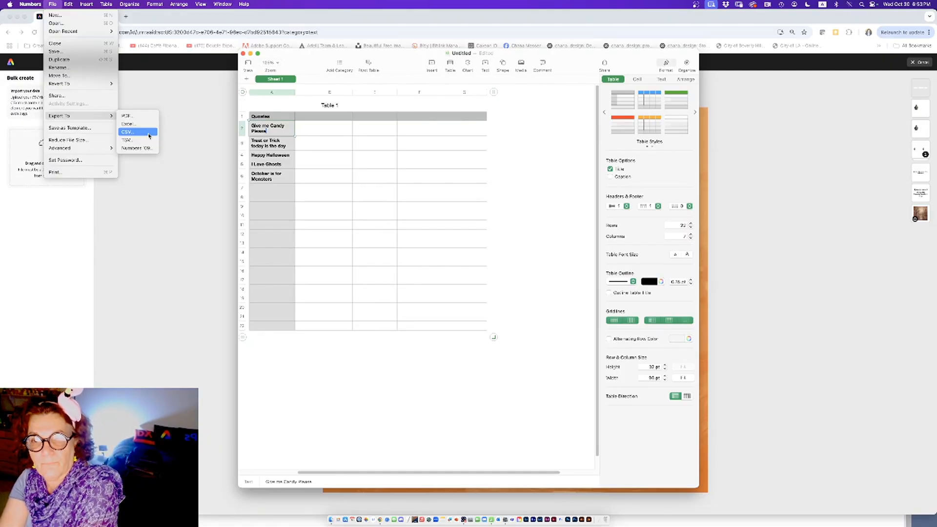
click(206, 137)
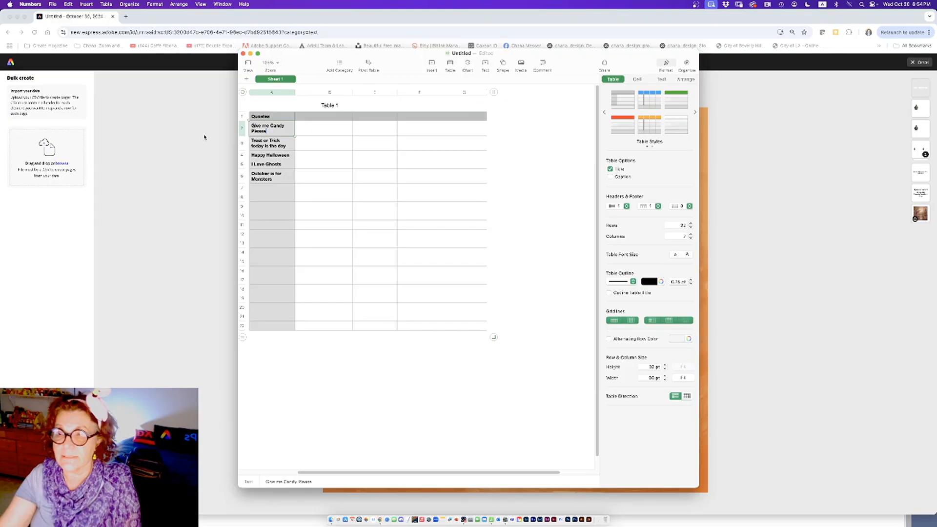
Step: Switch back to Adobe Express and import the "table 2" file from Downloads as the Bulk create data
click(44, 153)
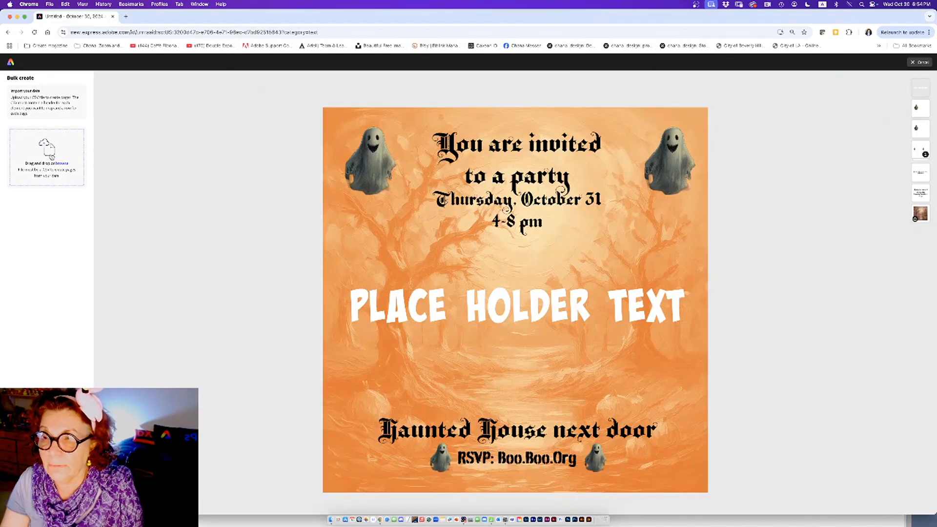
click(51, 161)
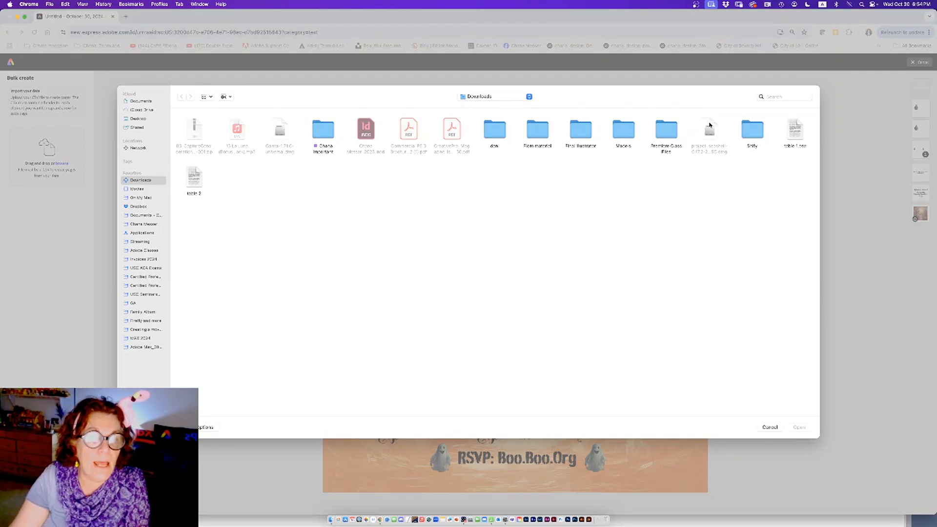
click(195, 178)
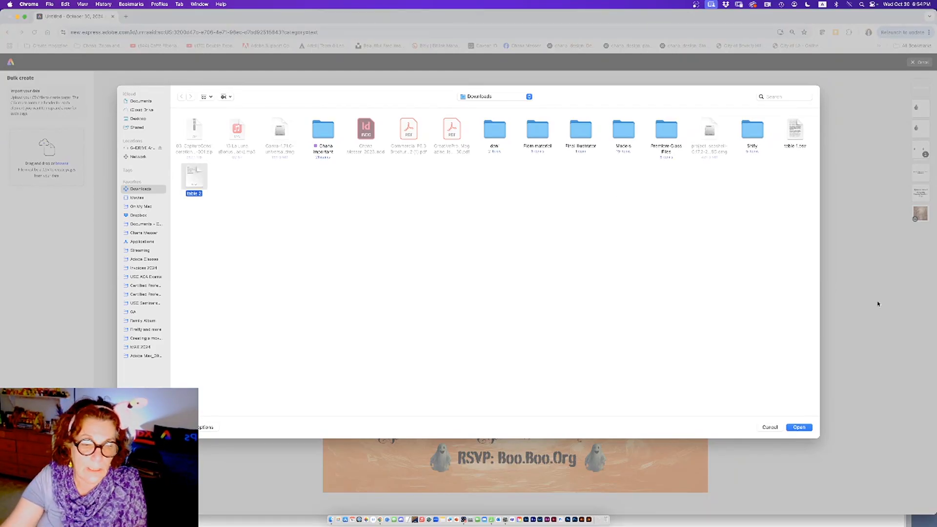
click(806, 427)
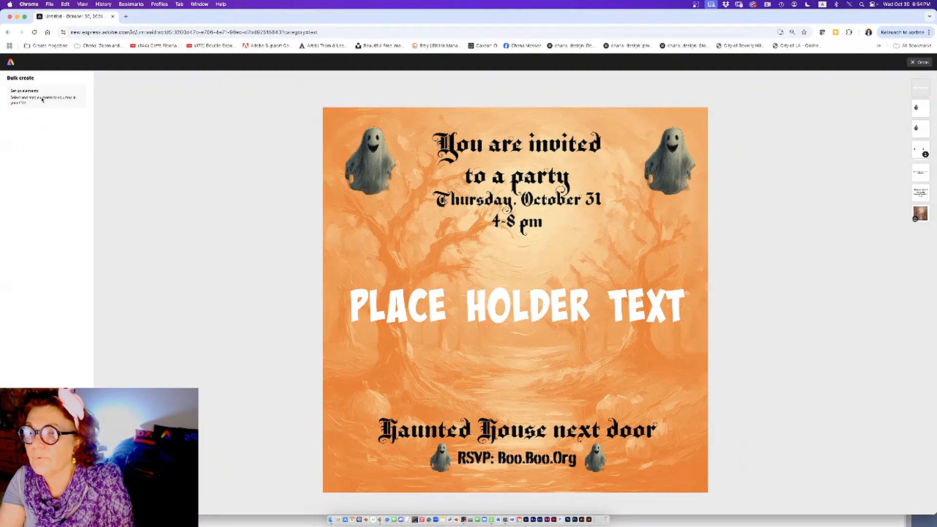
Step: Connect the "PLACE HOLDER TEXT" element to the spreadsheet's Quotes column
click(430, 315)
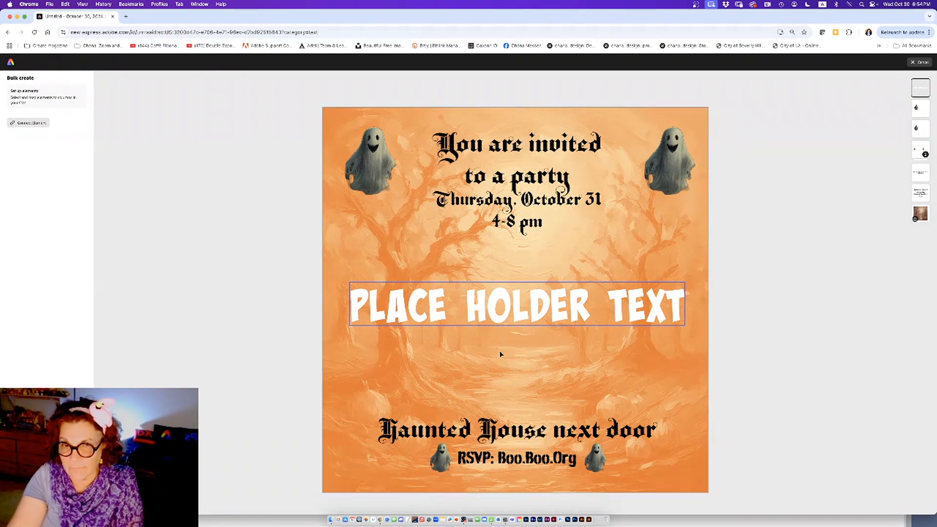
click(29, 124)
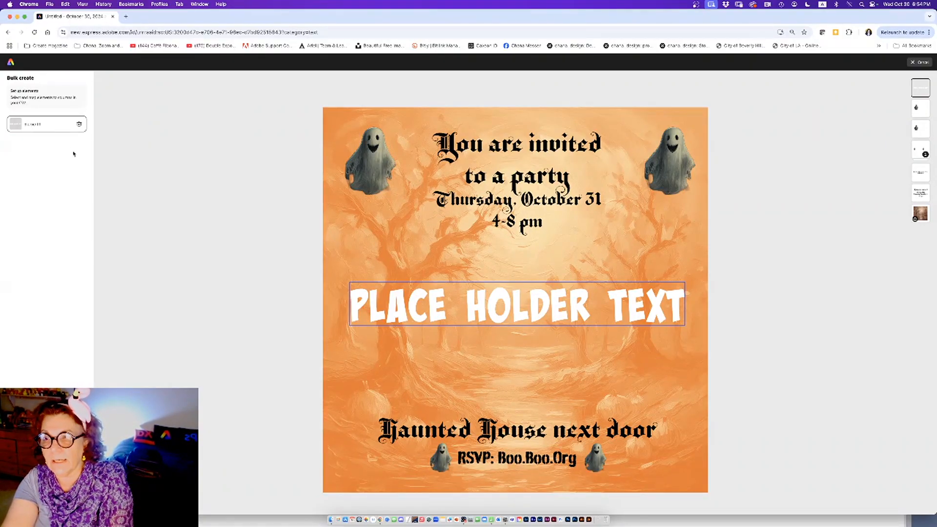
click(38, 126)
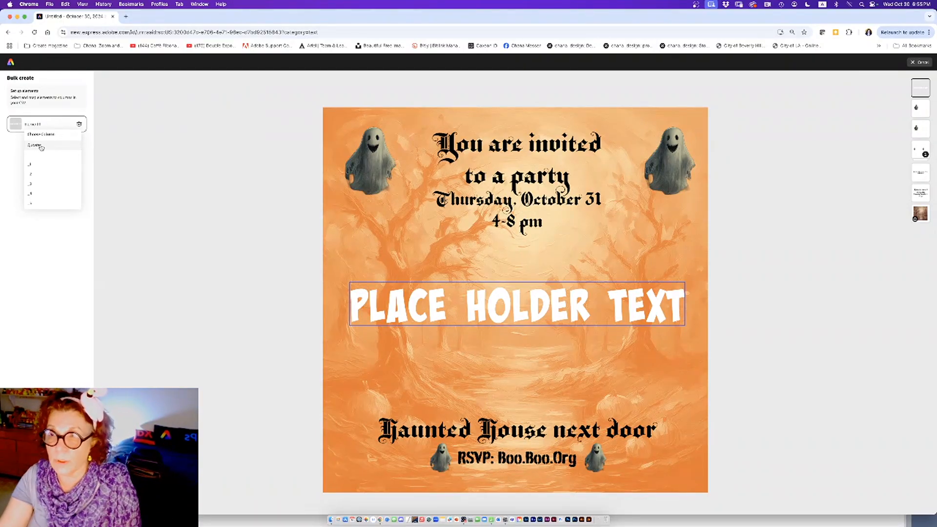
click(41, 146)
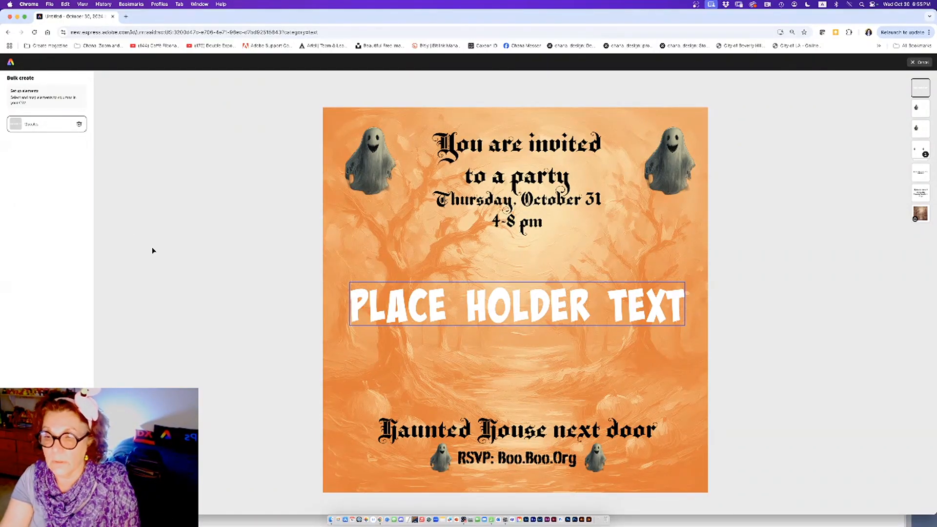
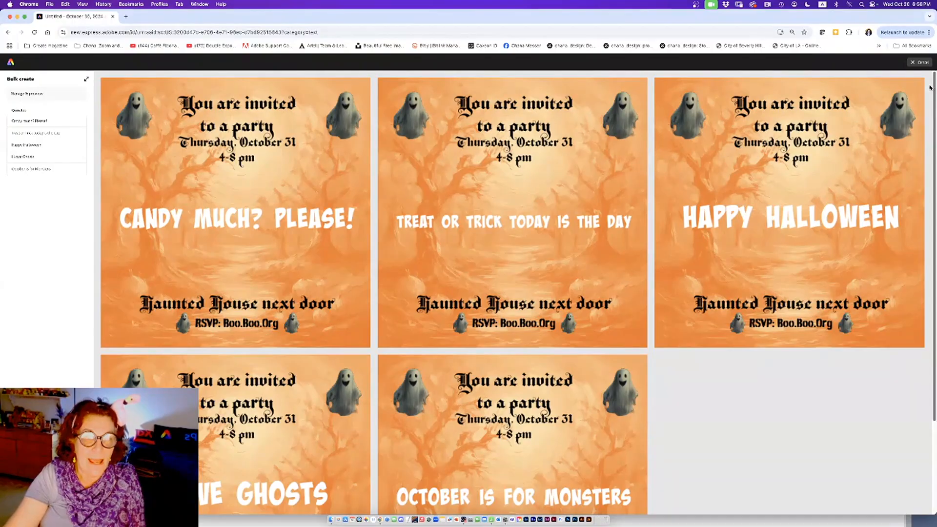
Step: Close Bulk create and add a blank page after the invitation, returning to the invitation page
click(921, 62)
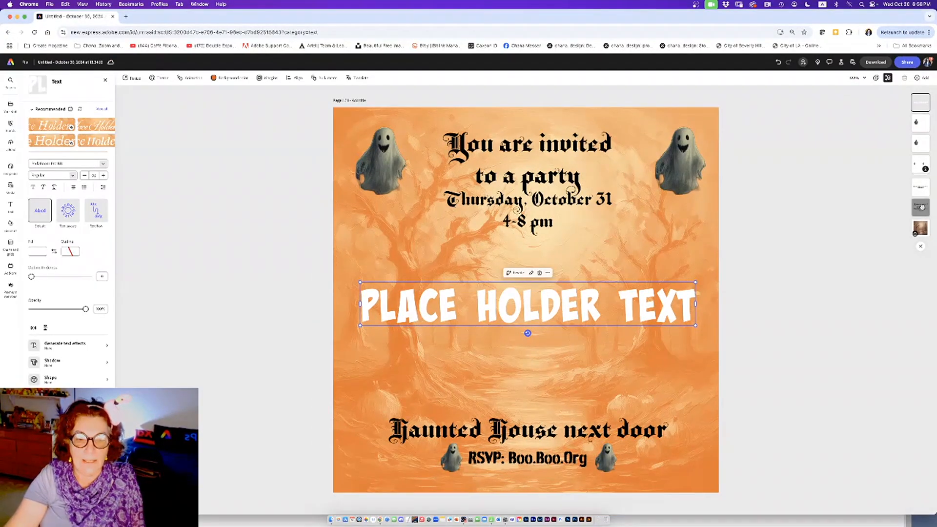
click(859, 239)
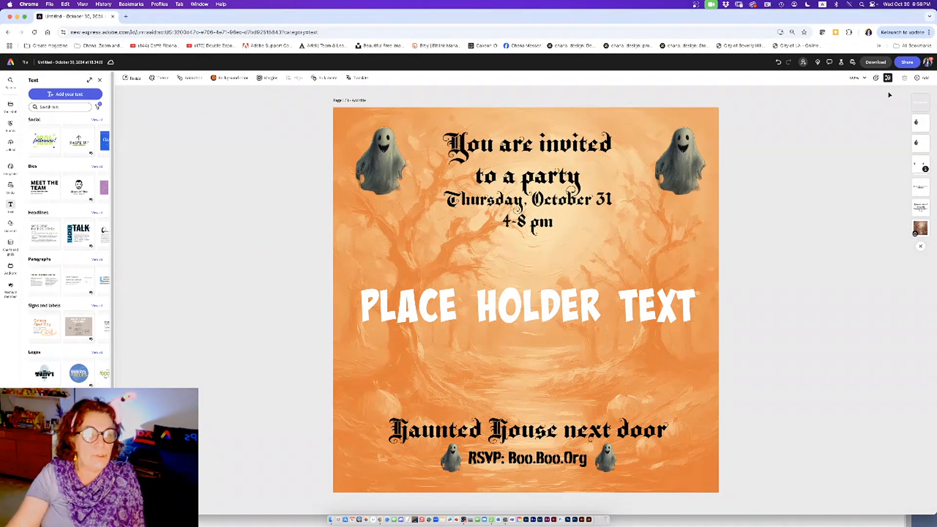
click(876, 78)
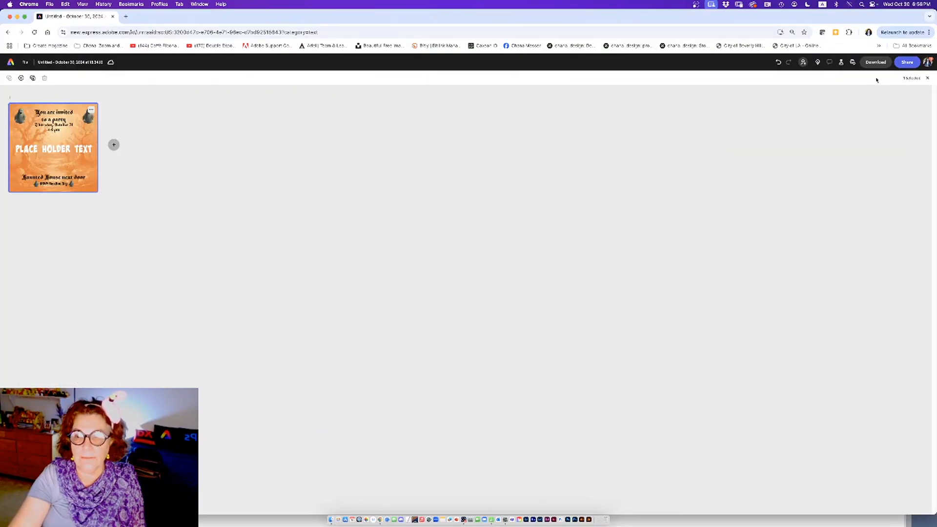
click(112, 145)
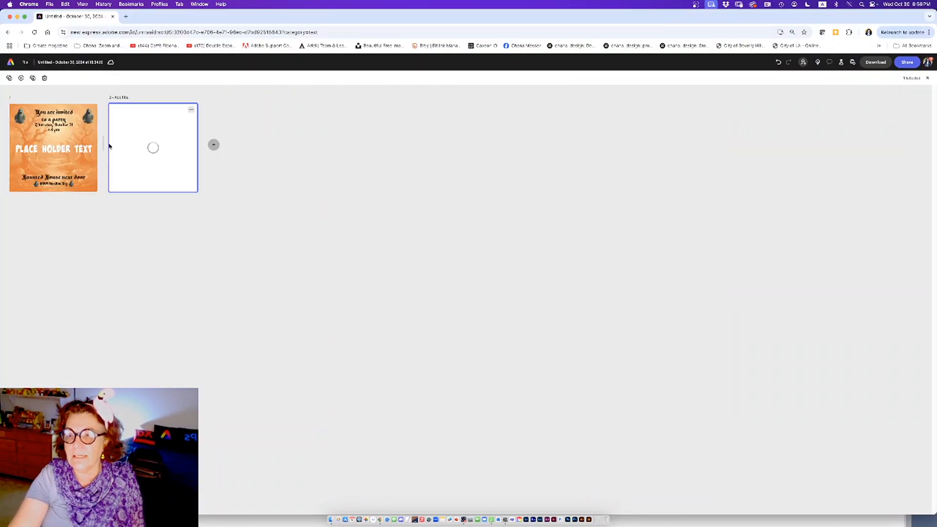
double_click(78, 147)
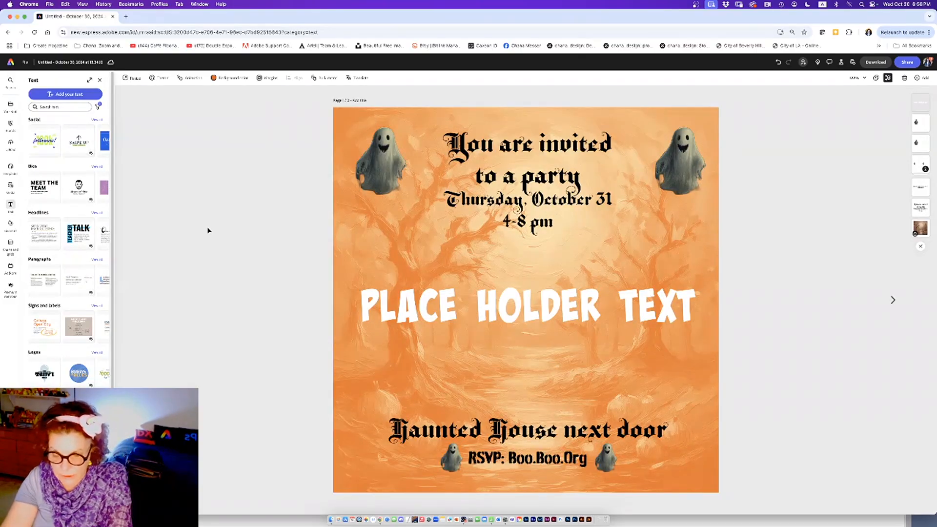
Step: Undo the added blank page and the last two heading edits, the line spacing and the line break before "4-8 pm"
key(super+z)
key(super+z)
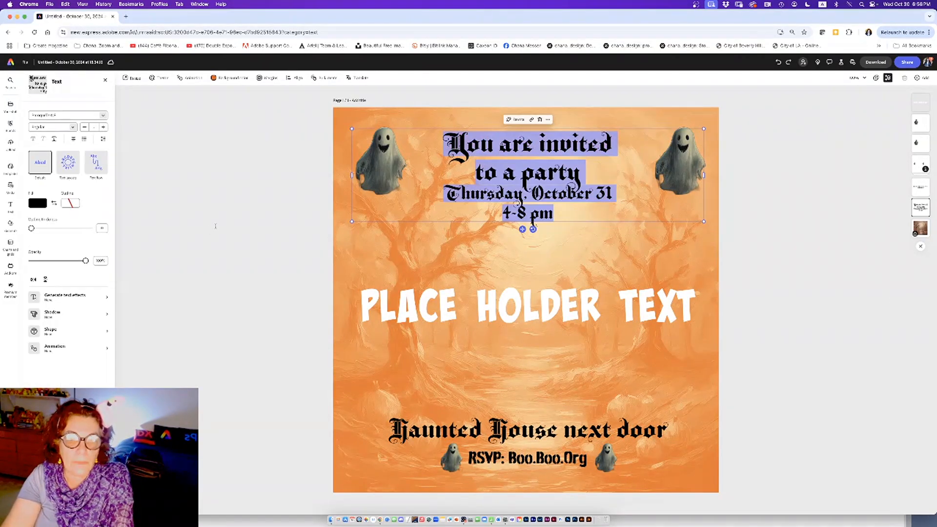
key(super+z)
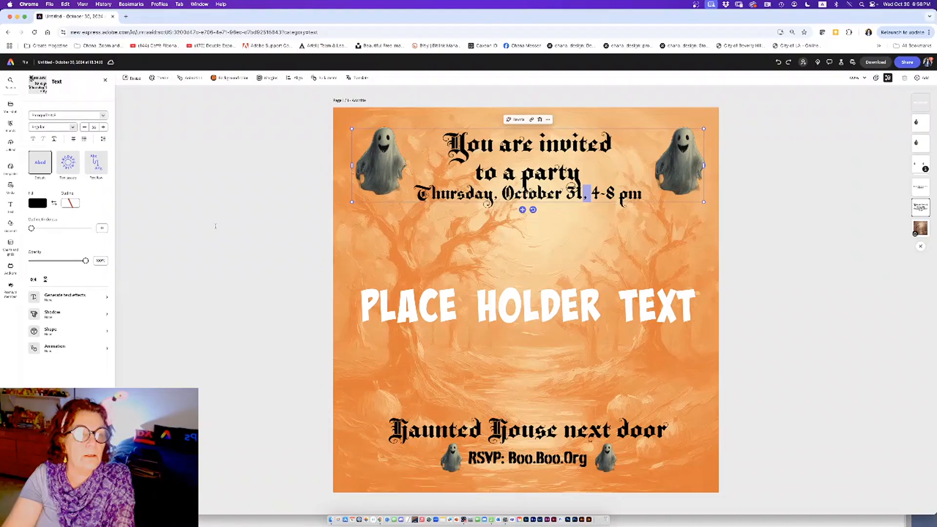
click(215, 226)
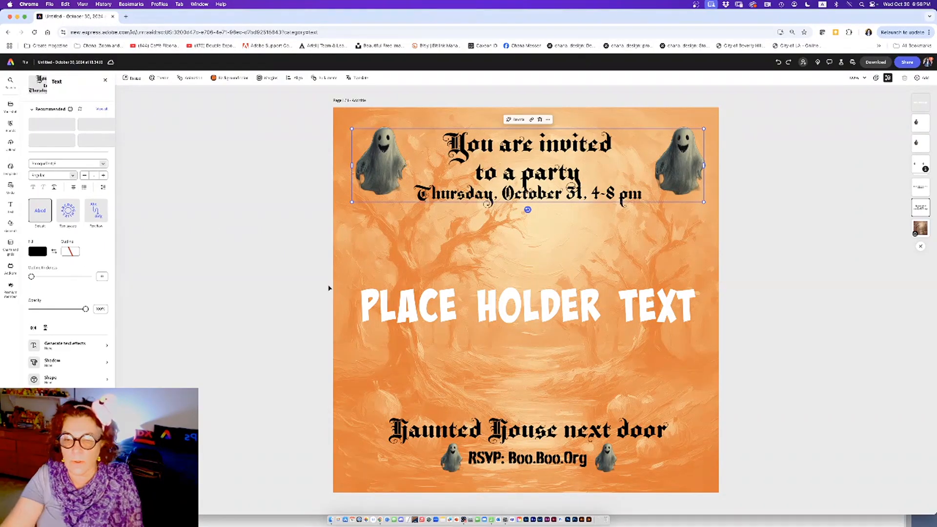
Step: Reopen Bulk create for the "PLACE HOLDER TEXT" box and import the "table 2" file from Downloads
click(397, 311)
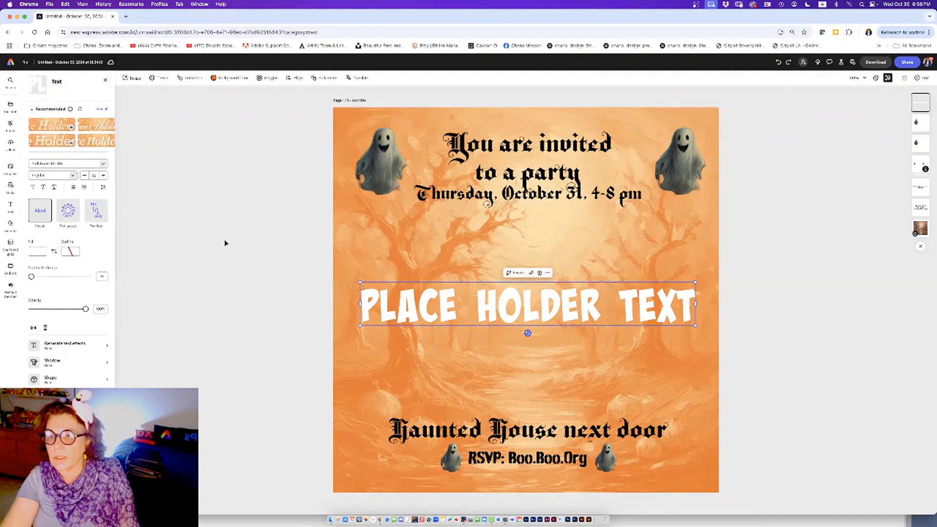
click(324, 78)
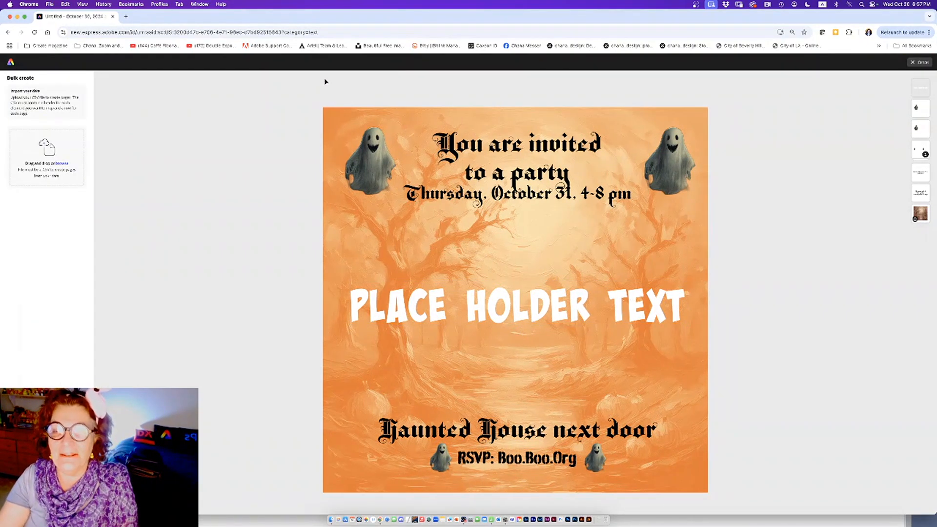
click(60, 164)
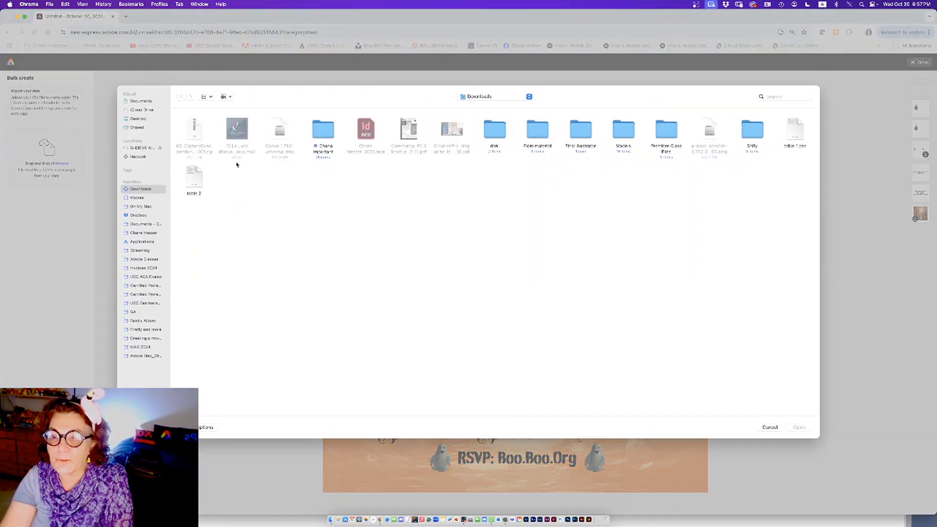
click(196, 181)
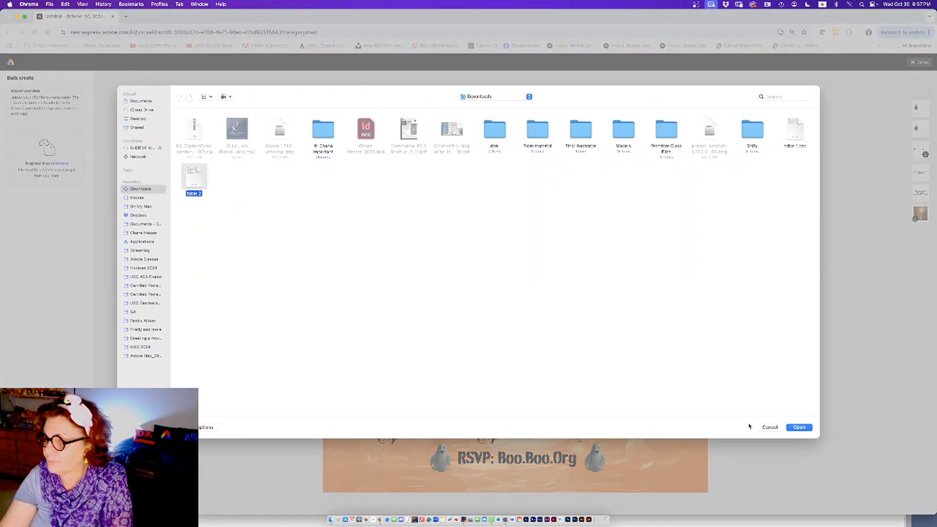
click(799, 428)
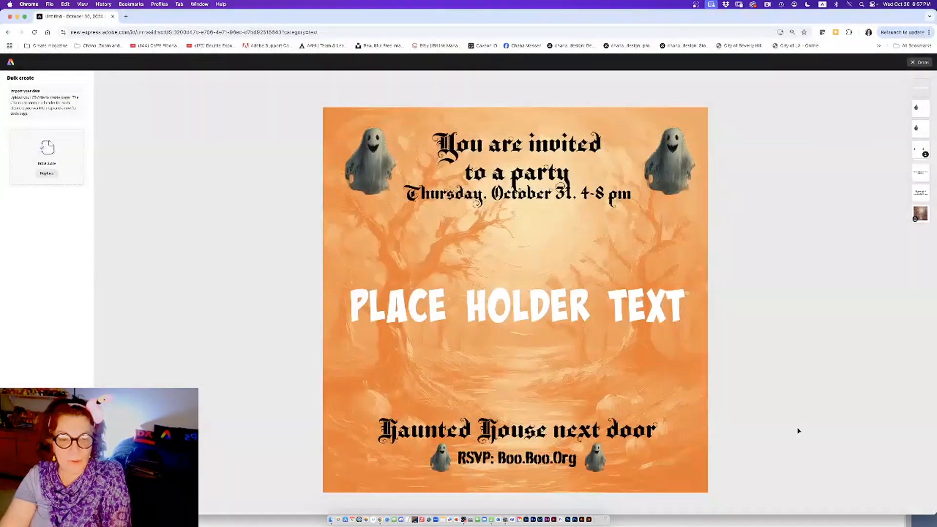
Step: Continue to element setup and map the invitation's "PLACE HOLDER TEXT" to the Quotes column of the imported data
click(504, 319)
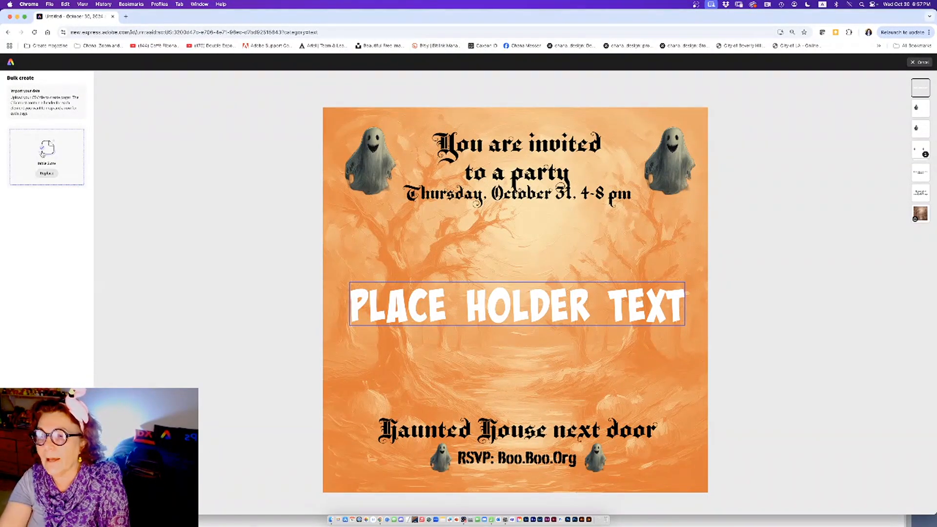
click(42, 155)
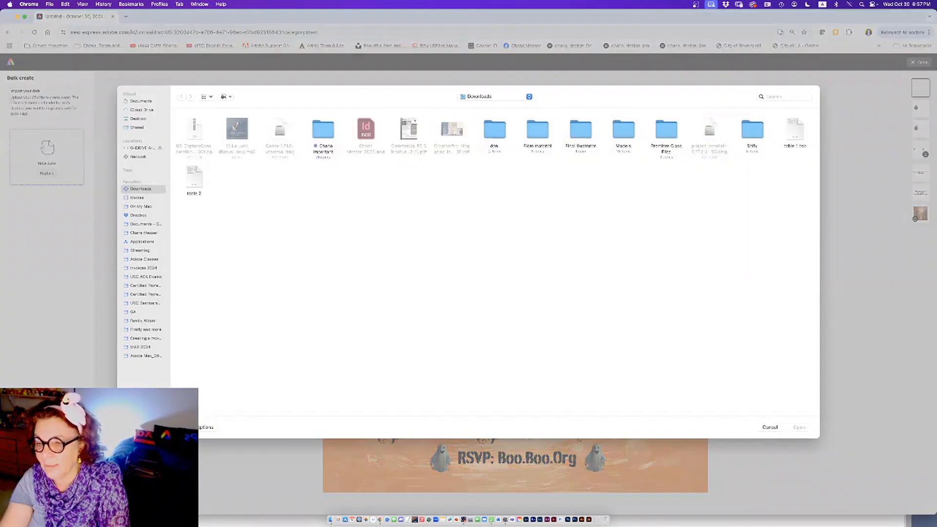
click(770, 428)
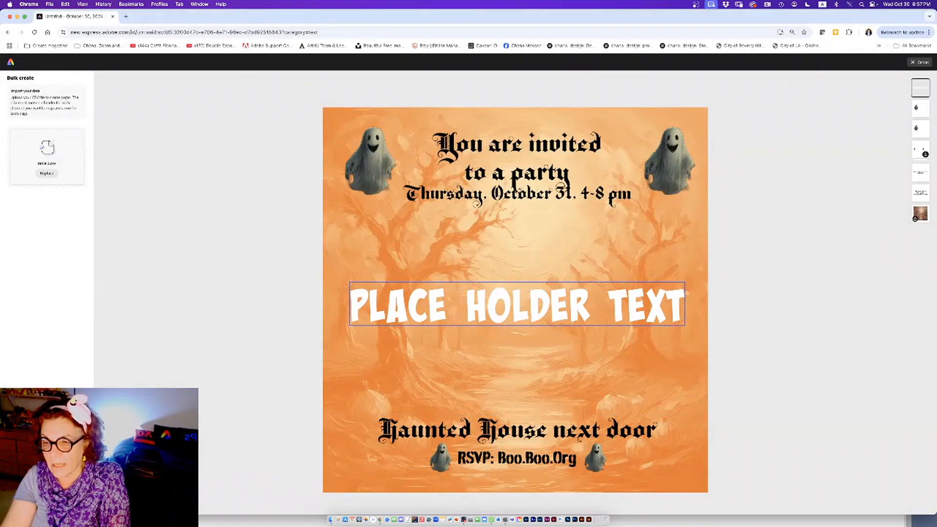
click(74, 502)
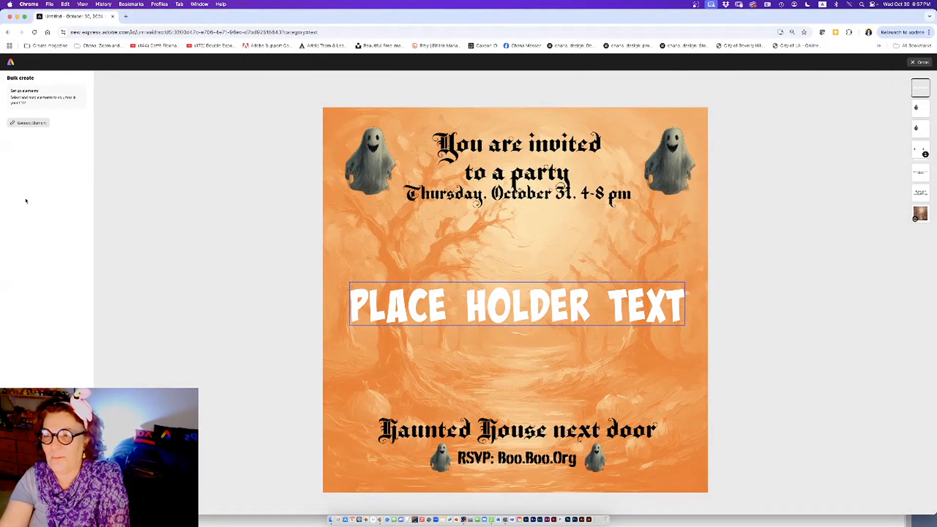
click(27, 123)
click(27, 125)
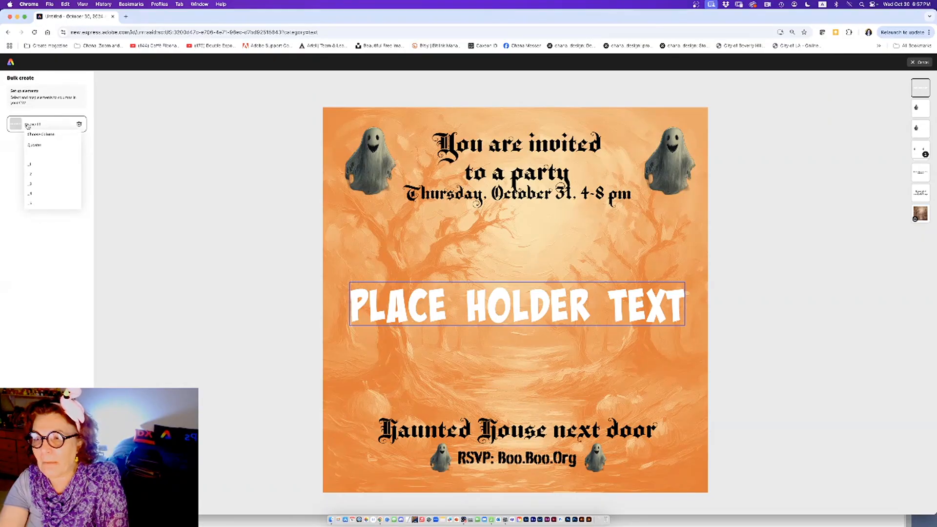
click(32, 146)
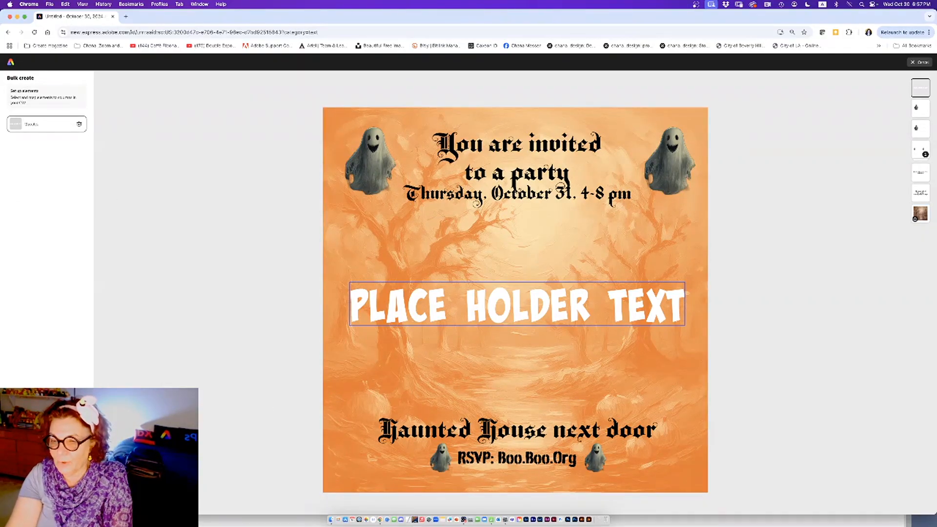
Step: Preview the quote versions of the invitation, create their pages, and open the "CANDY MUCH? PLEASE!" page for editing
click(68, 503)
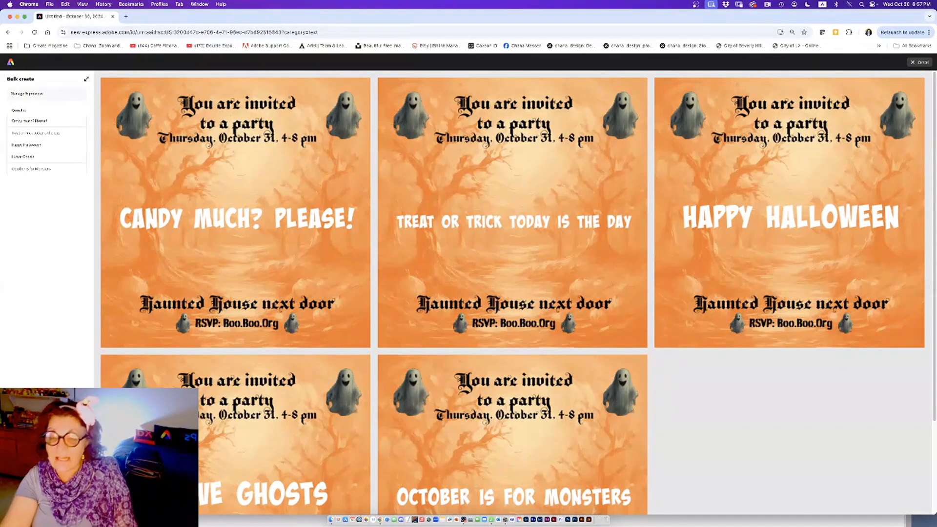
click(67, 503)
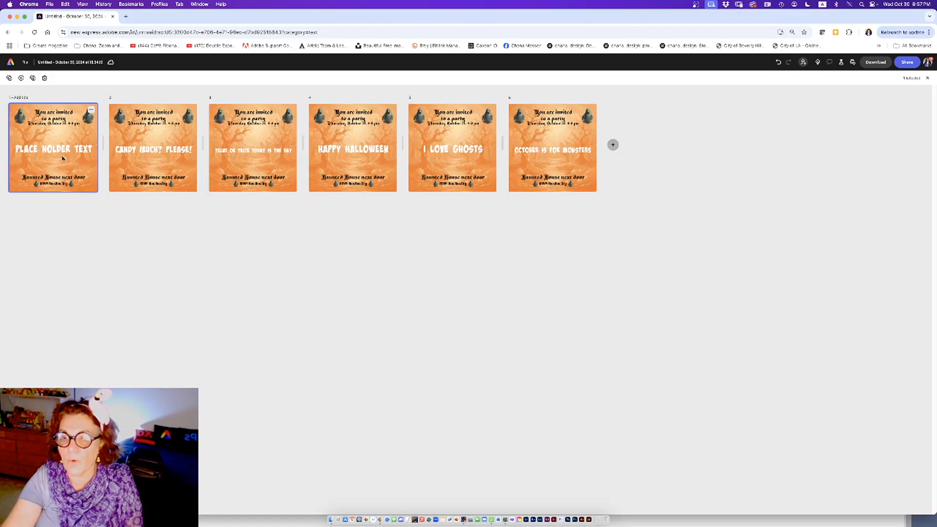
double_click(163, 164)
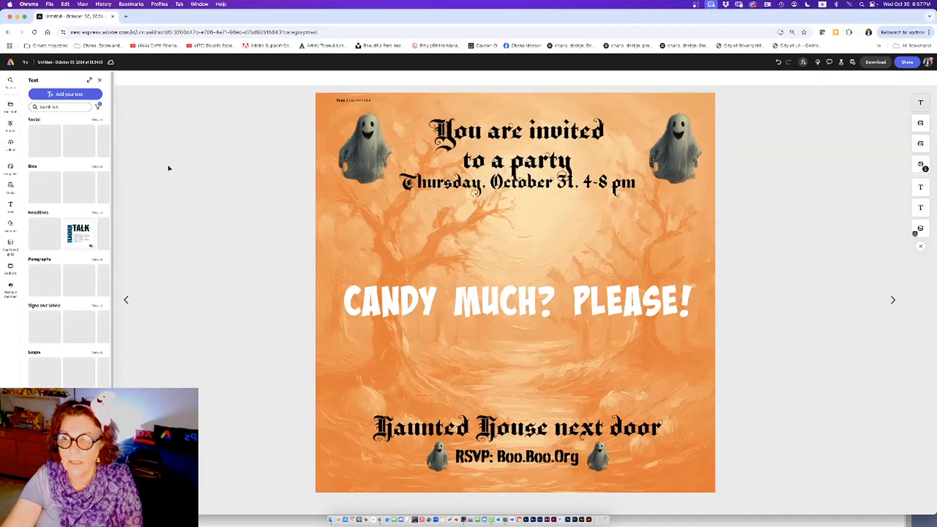
Step: Unlock the forest background image on the "CANDY MUCH? PLEASE!" page and remove its duotone effect
click(467, 321)
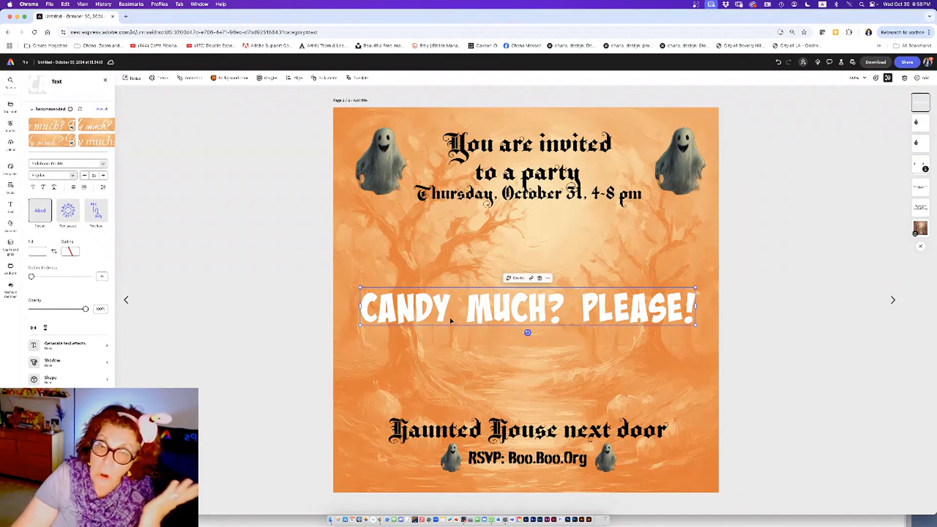
click(419, 252)
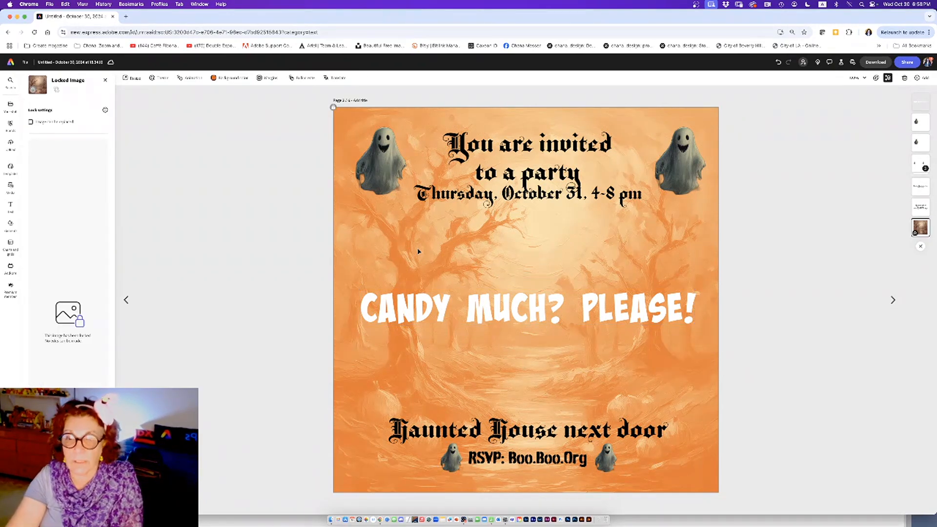
click(333, 107)
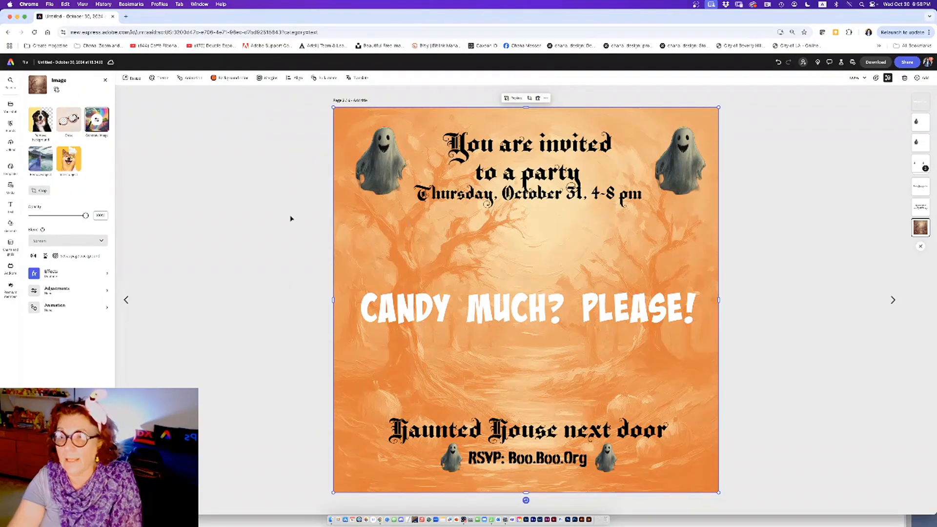
click(55, 276)
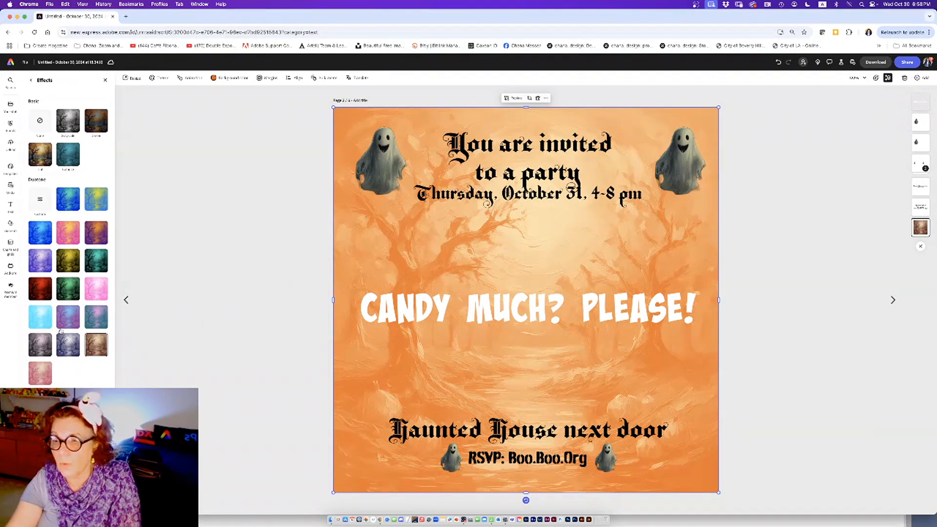
click(39, 122)
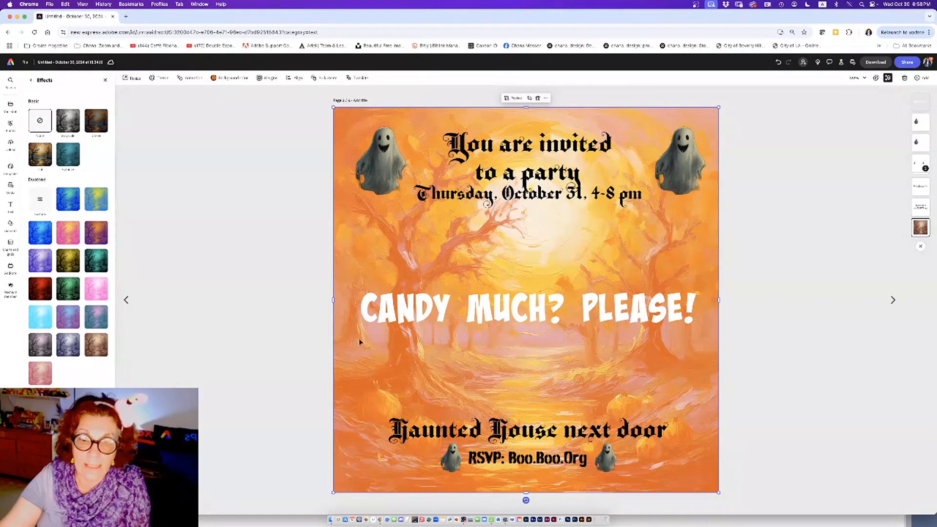
Step: Generate an image on the "CANDY MUCH? PLEASE!" page from the prompt "halloween candy"
click(441, 314)
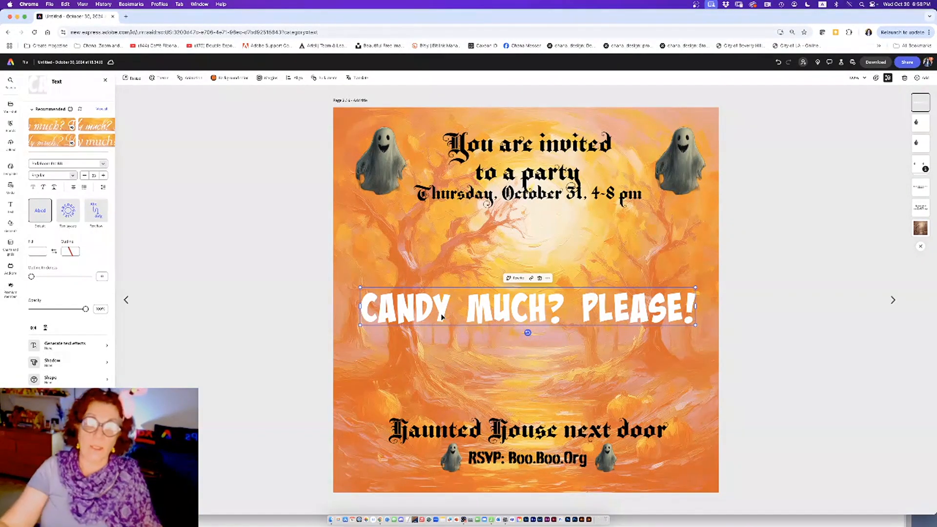
click(495, 364)
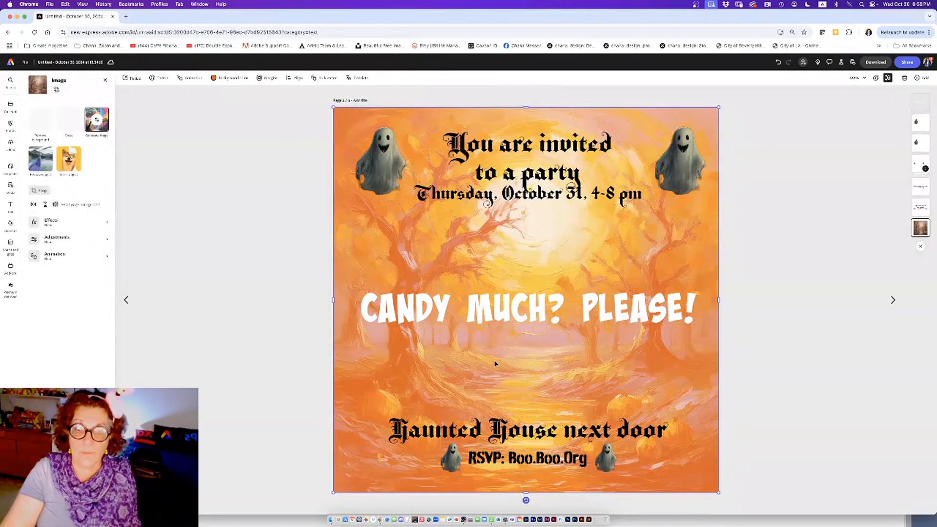
click(451, 317)
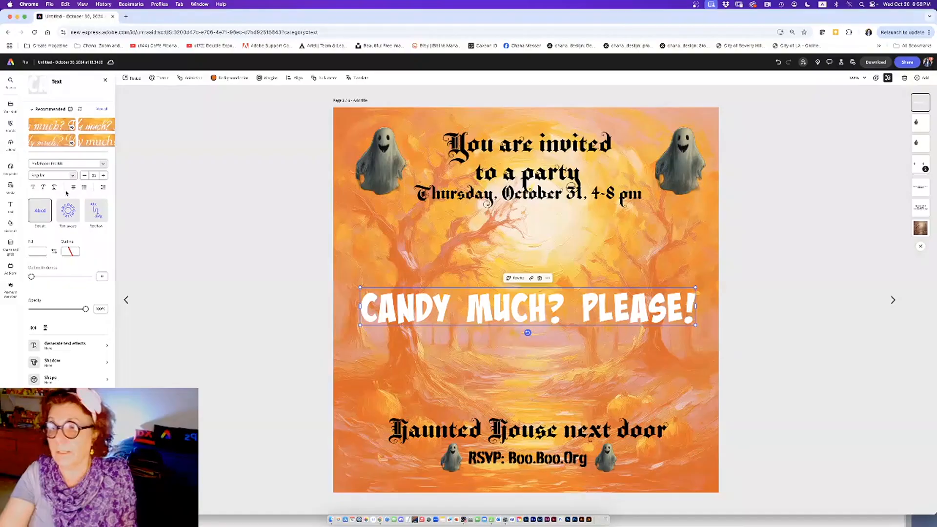
click(10, 188)
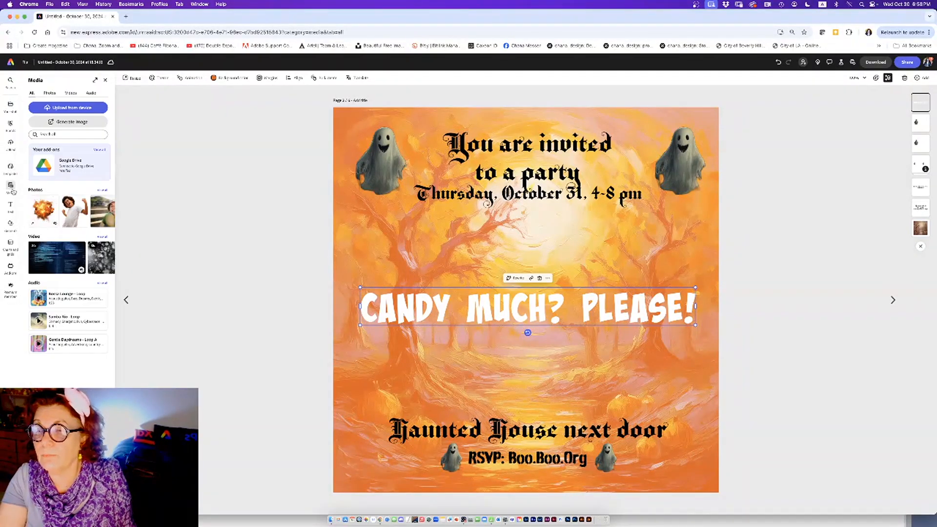
click(78, 122)
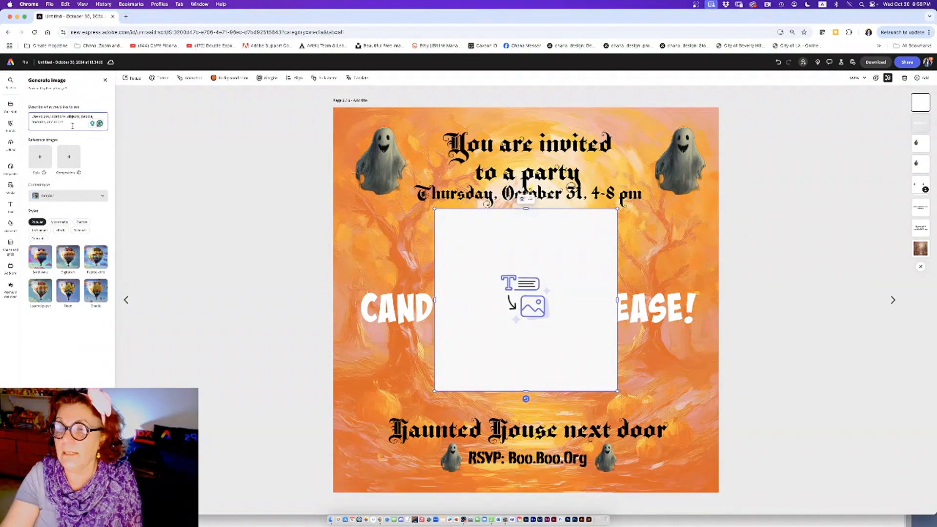
text(tabl)
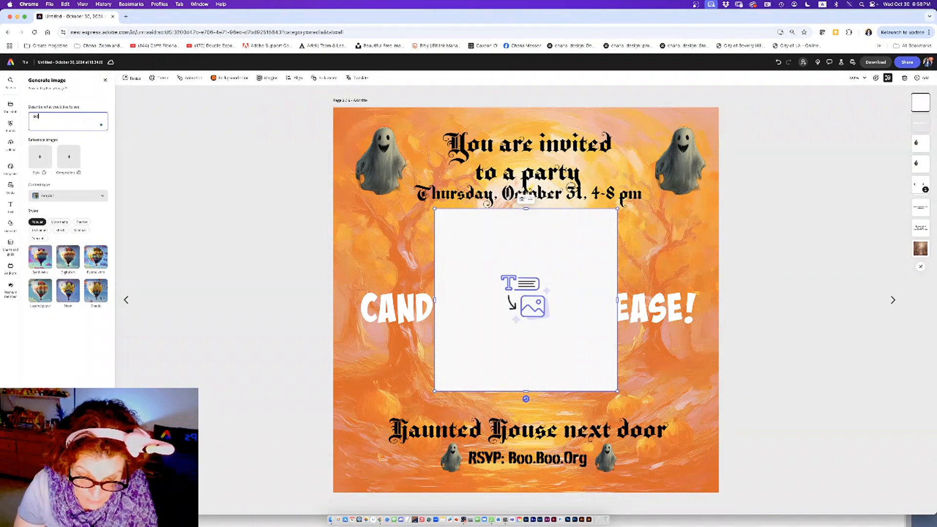
text(een cand)
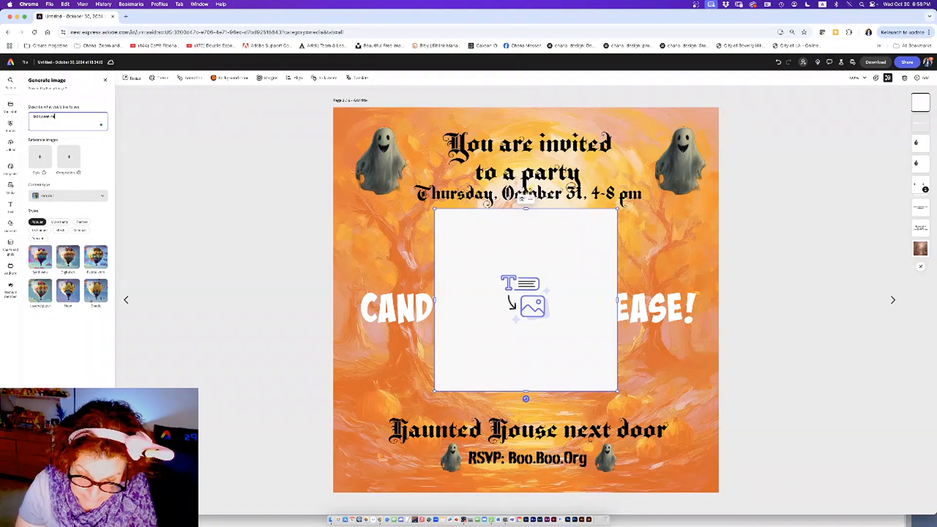
text(y)
key(Return)
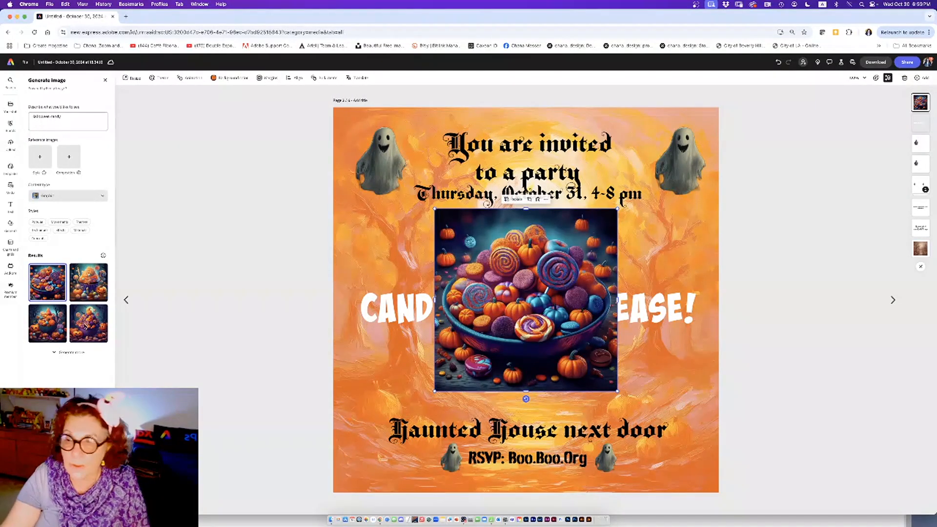
Step: Try two other generated candy results, and regenerate the image with the content type set to Art
click(91, 293)
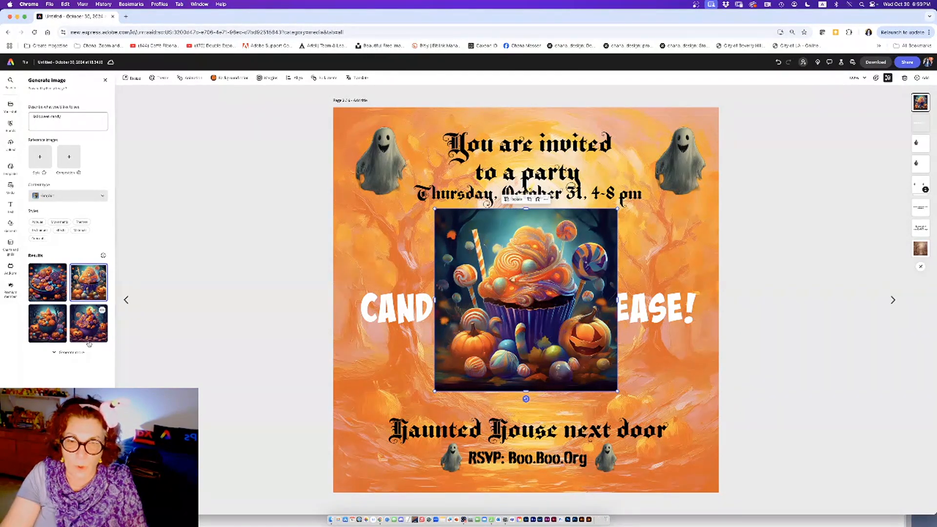
click(48, 325)
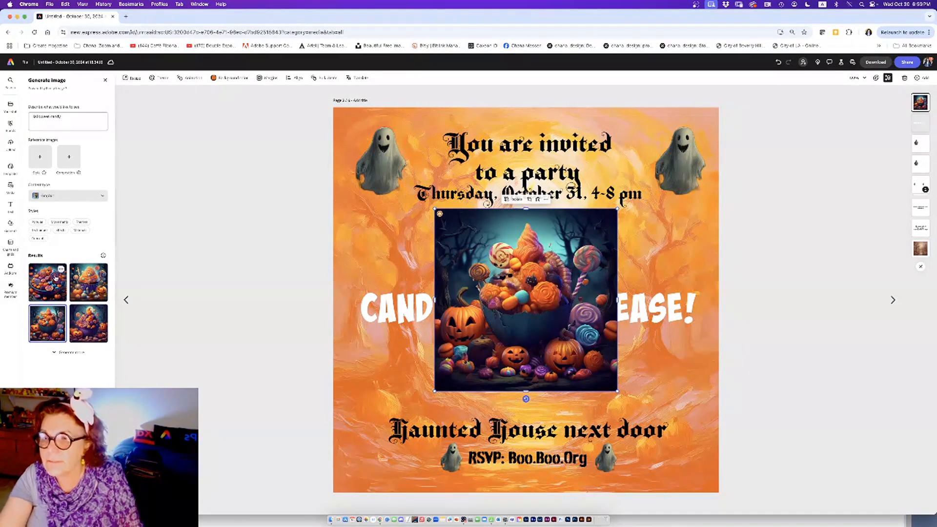
click(69, 195)
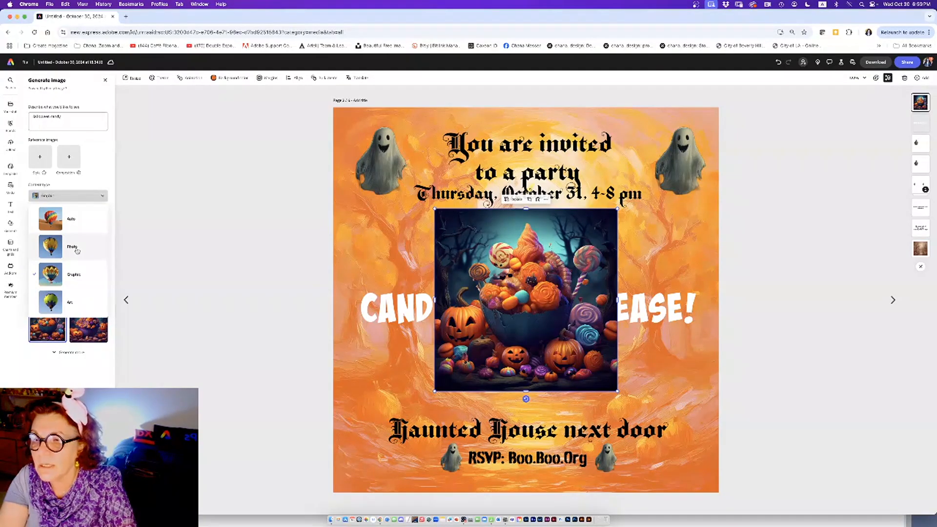
click(87, 305)
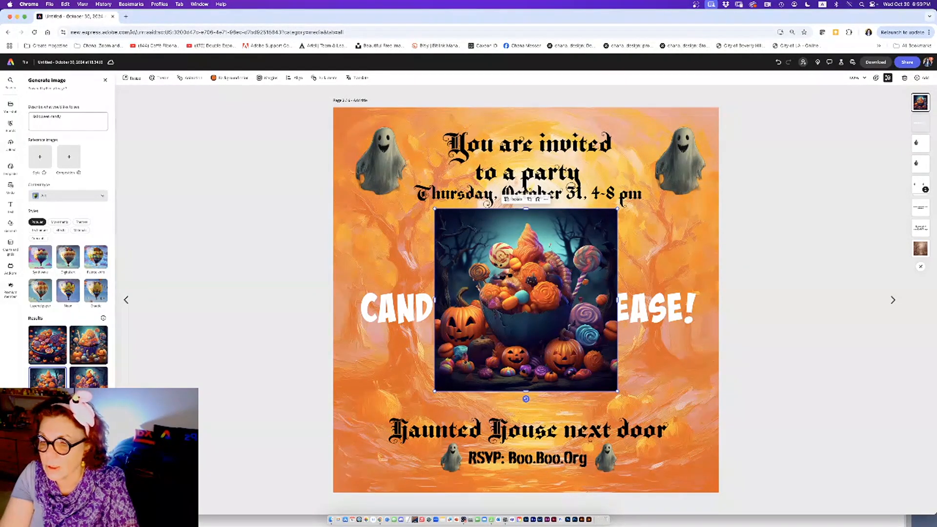
click(71, 415)
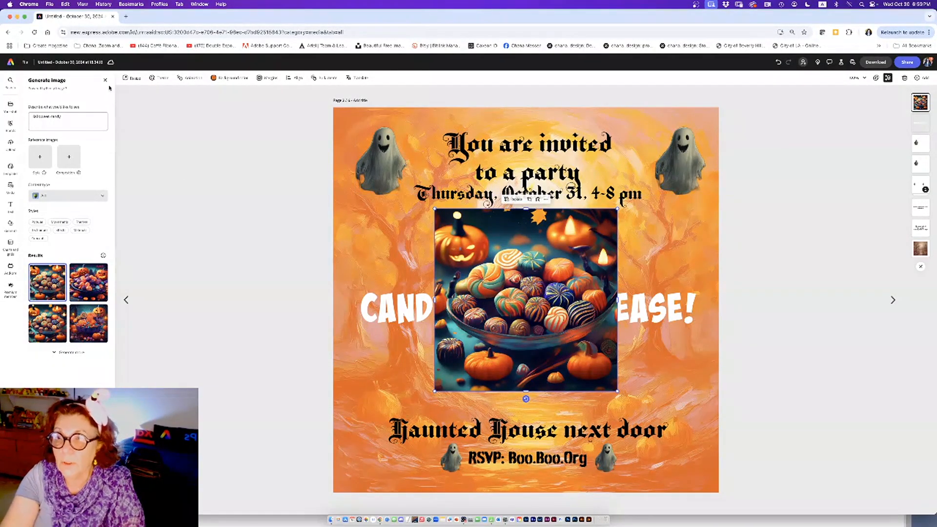
Step: Remove the candy image's background, raise the "CANDY MUCH? PLEASE!" quote, and place the candy just below it
click(105, 80)
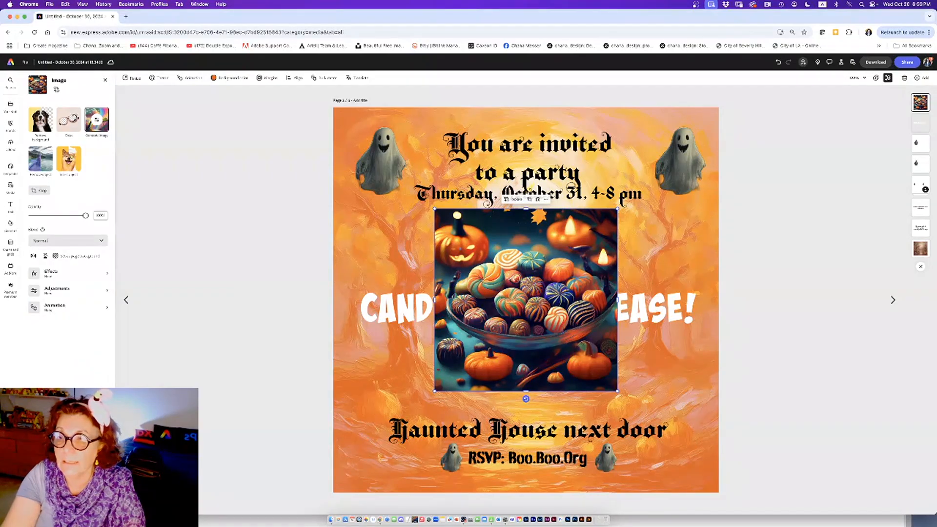
click(43, 120)
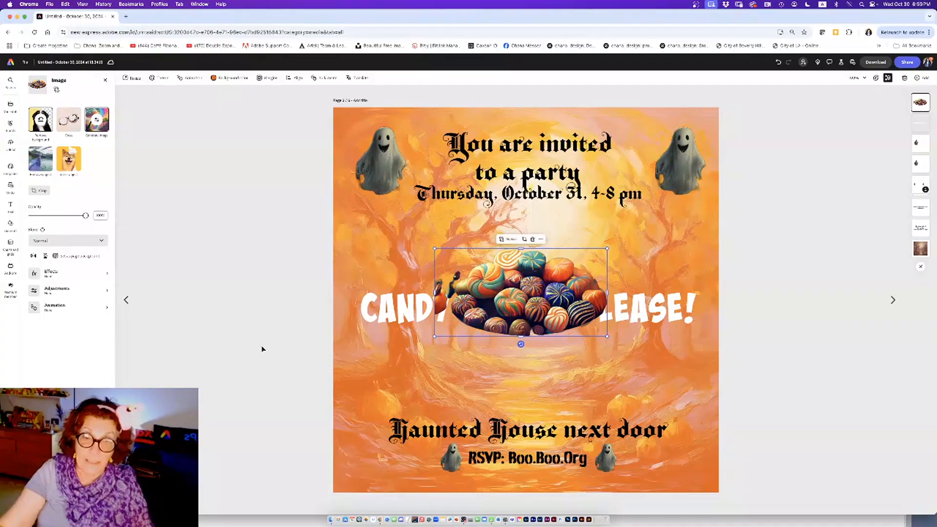
drag(526, 306, 522, 375)
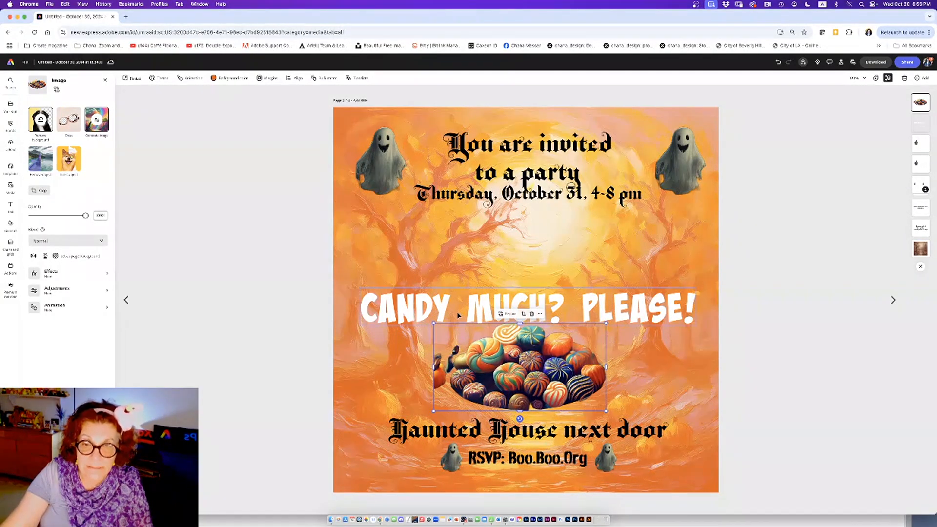
drag(457, 312, 461, 273)
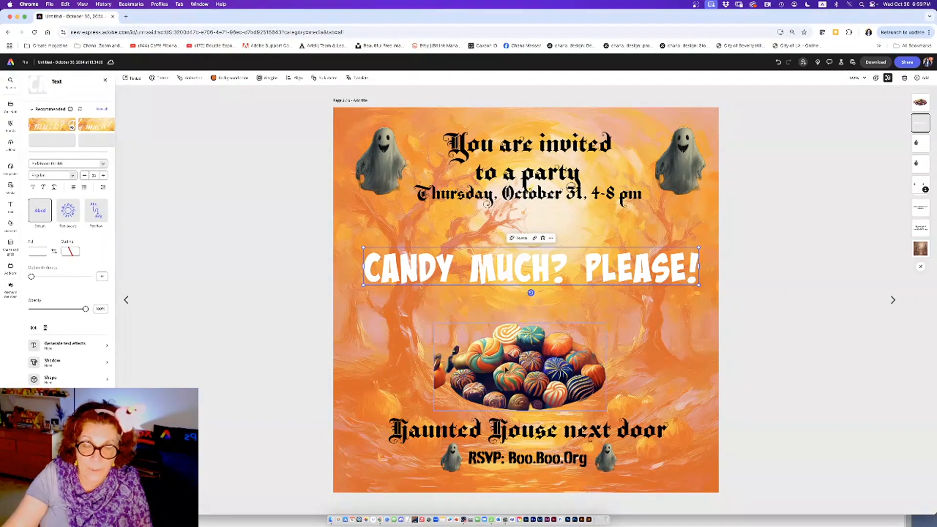
drag(510, 367, 509, 342)
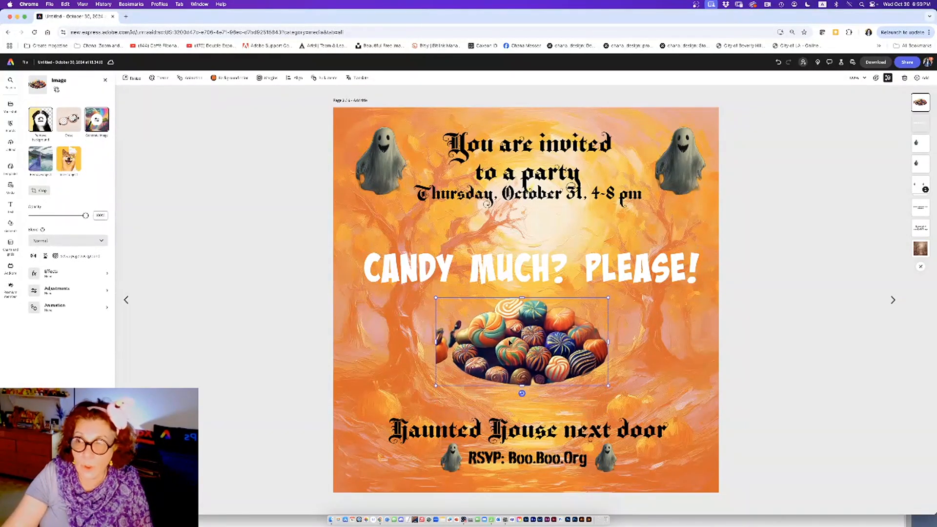
Step: Erase the leftover background bits along the candy pile's left edge, using a smaller brush for the remaining details
click(74, 131)
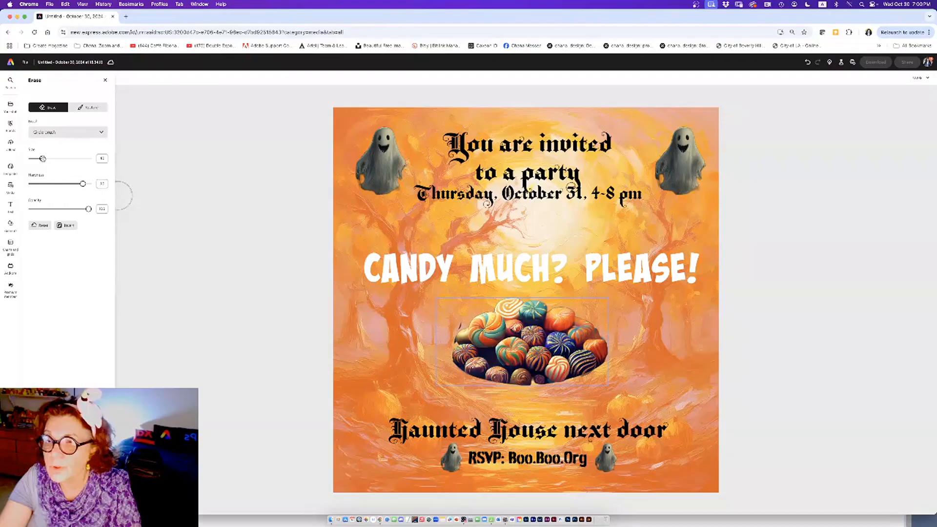
drag(43, 159, 34, 159)
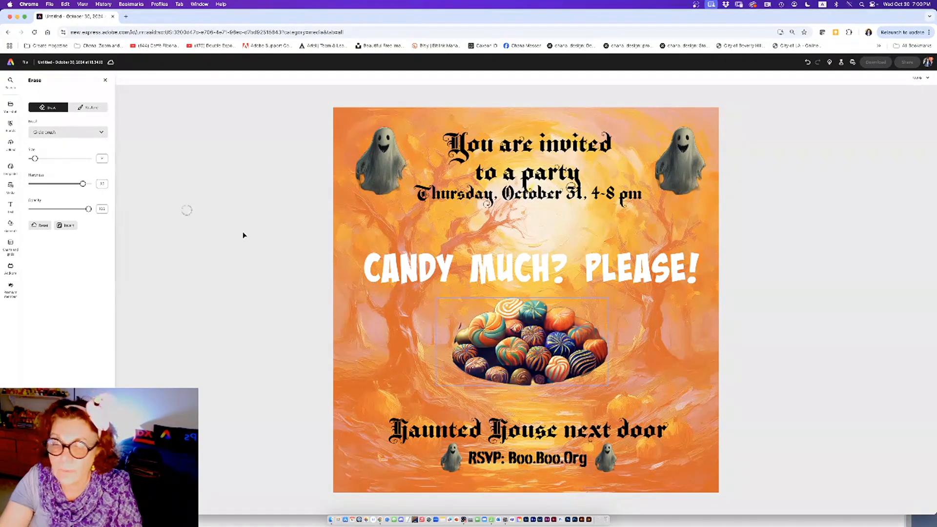
drag(461, 326, 448, 357)
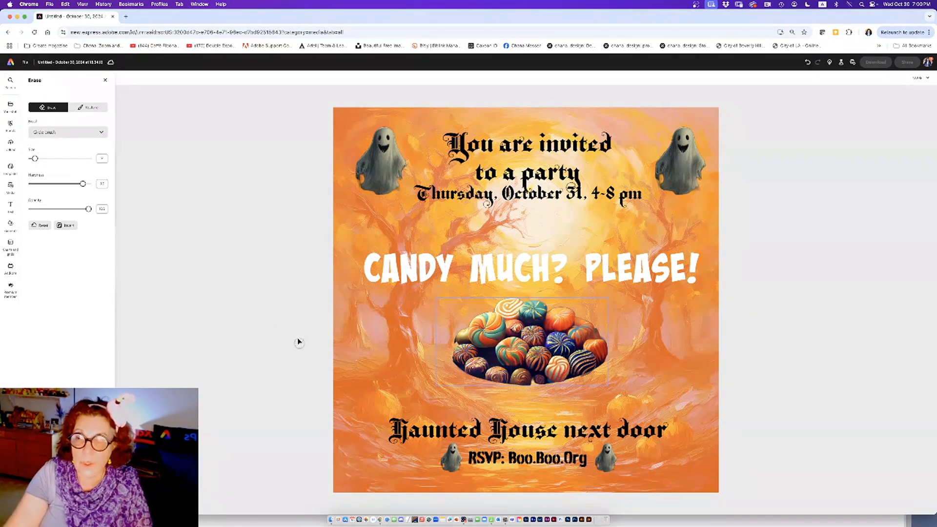
click(105, 80)
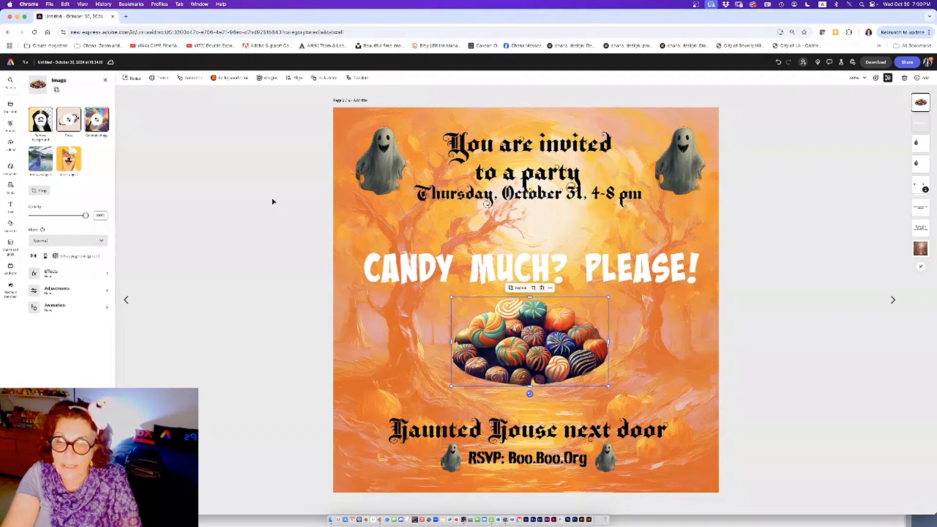
Step: Try a black fill on the "CANDY MUCH? PLEASE!" quote and return it to white
click(416, 272)
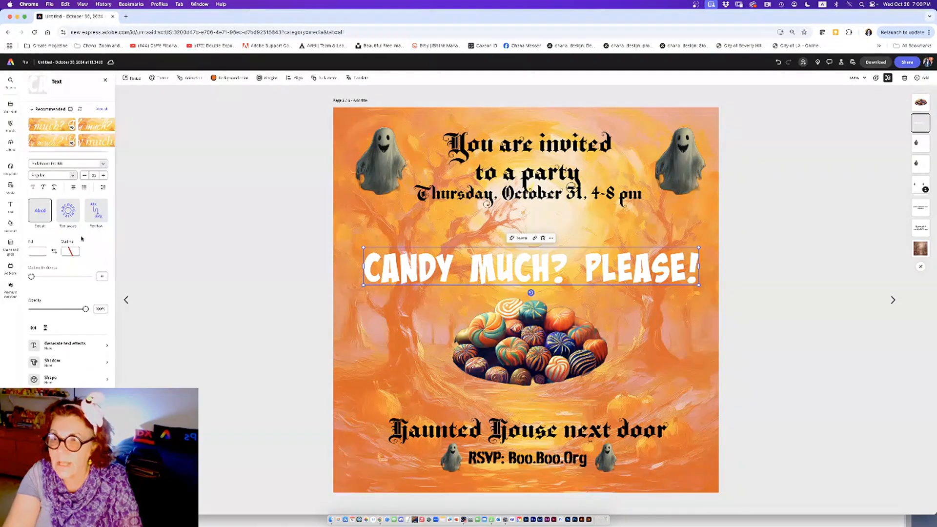
click(39, 252)
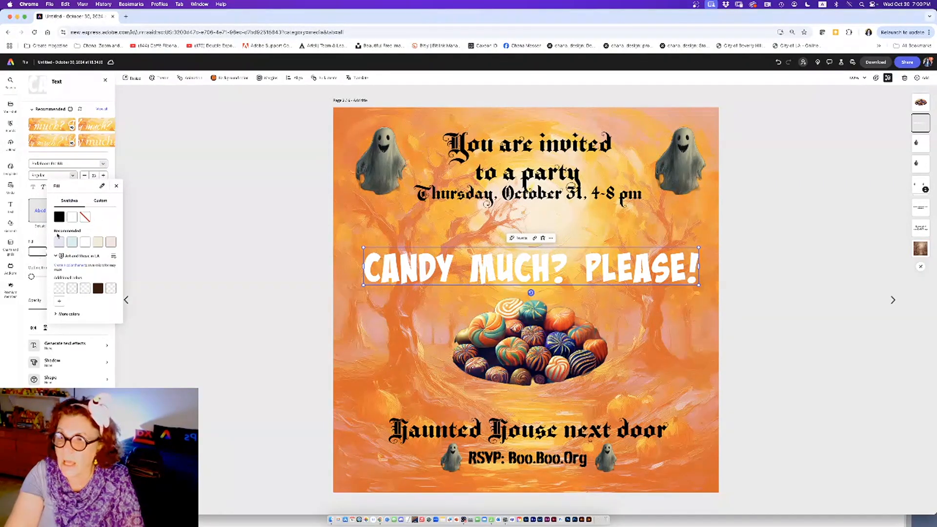
click(59, 217)
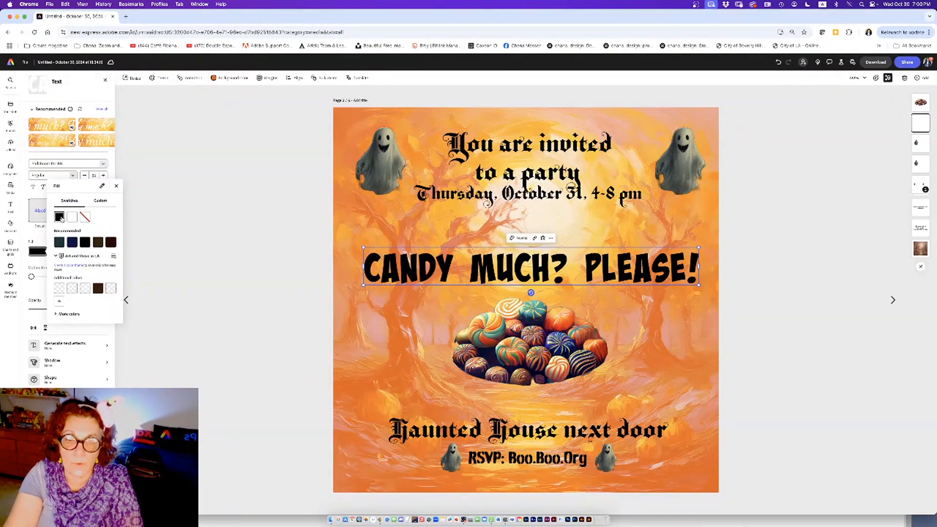
click(423, 272)
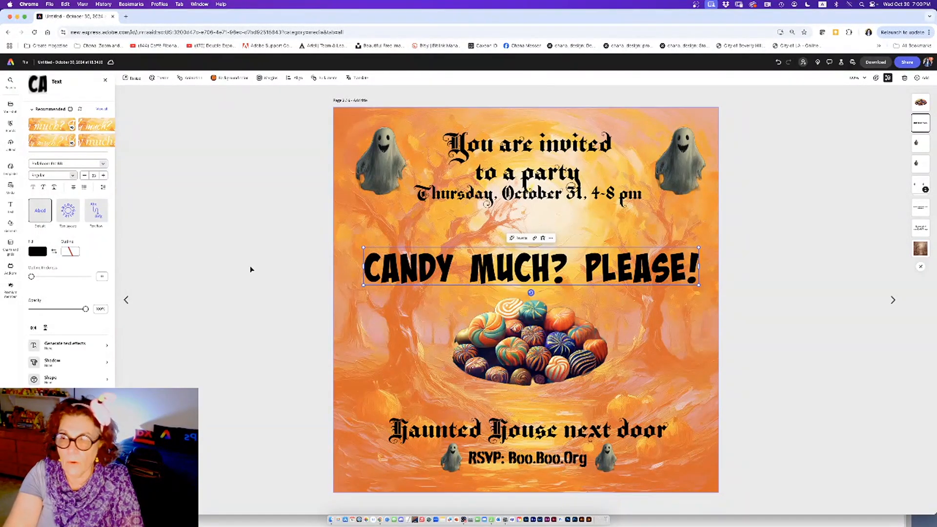
click(36, 252)
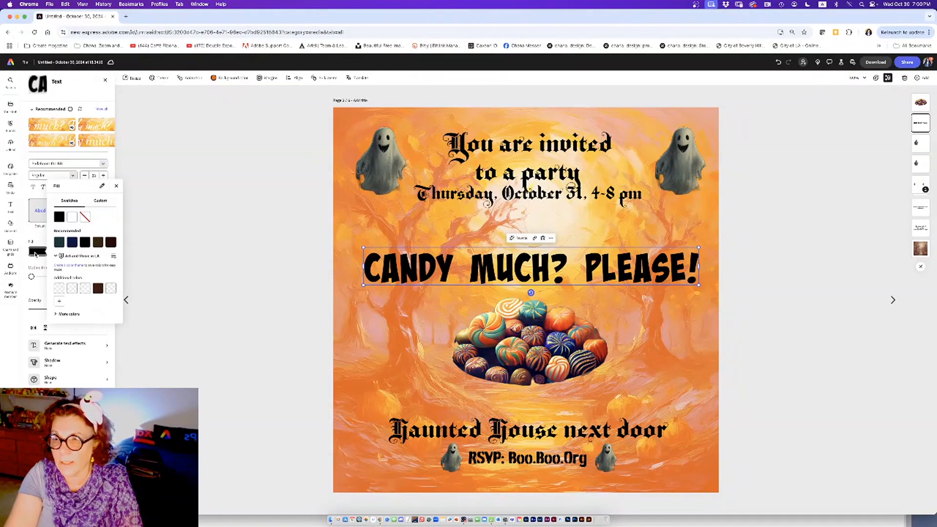
click(73, 217)
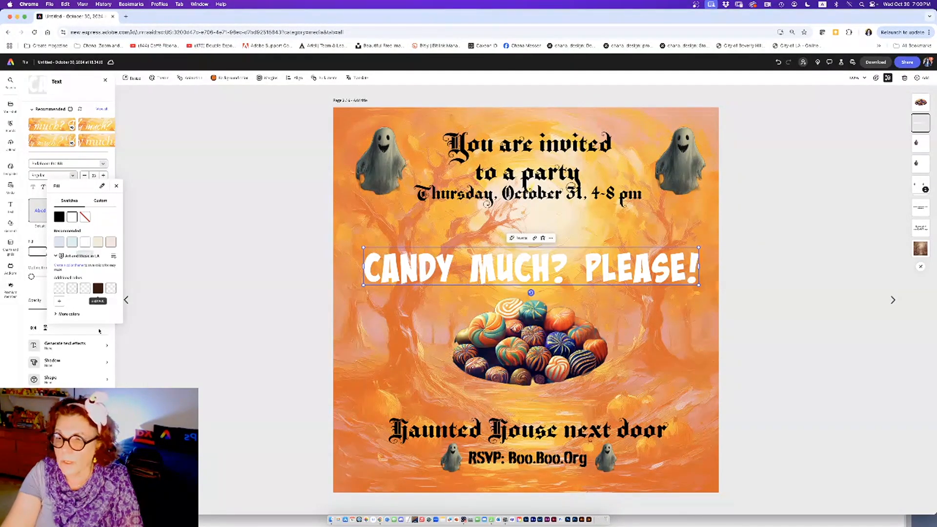
click(85, 368)
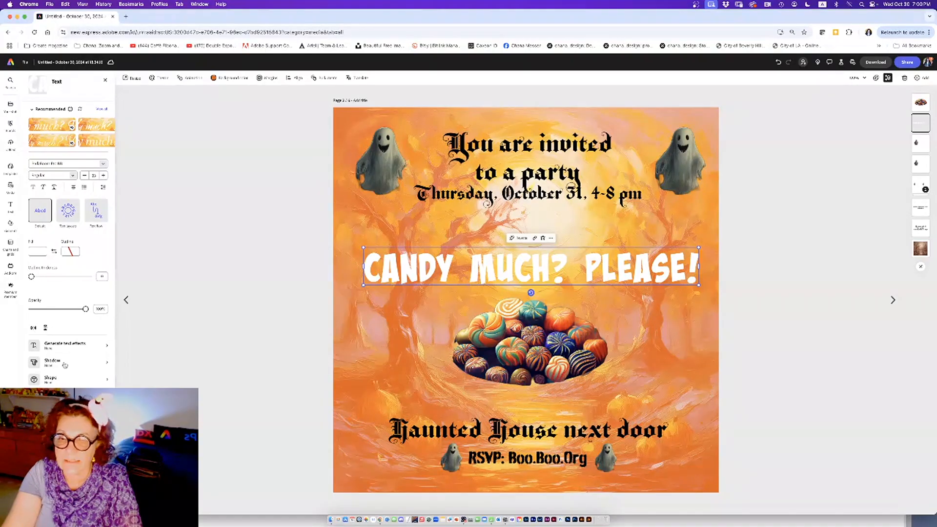
Step: Add a custom shadow to the "CANDY MUCH? PLEASE!" quote, reducing its blur, angle and distance
click(64, 363)
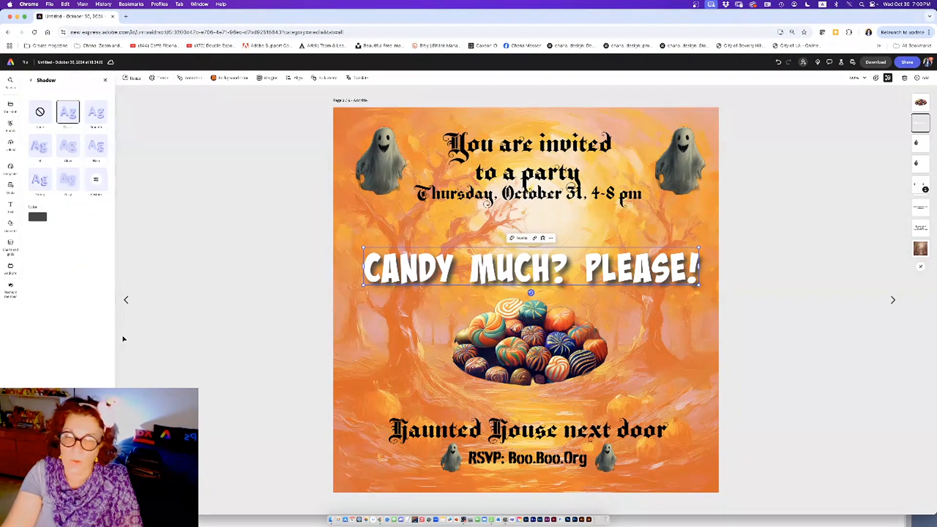
click(96, 181)
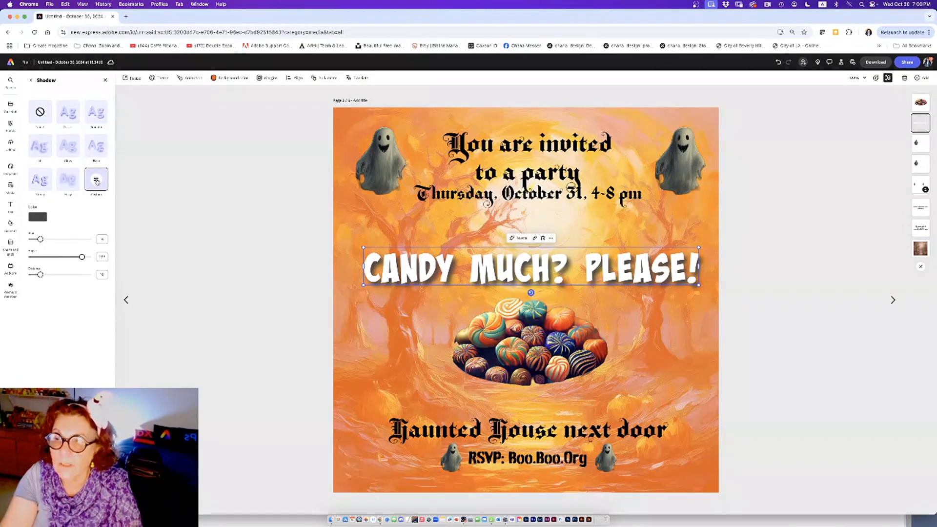
drag(40, 241, 34, 240)
drag(83, 257, 33, 275)
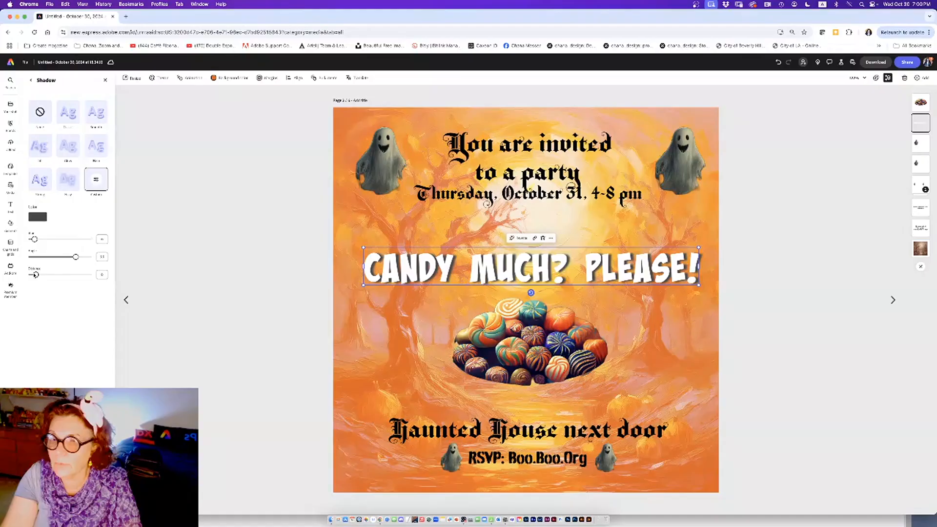
click(147, 281)
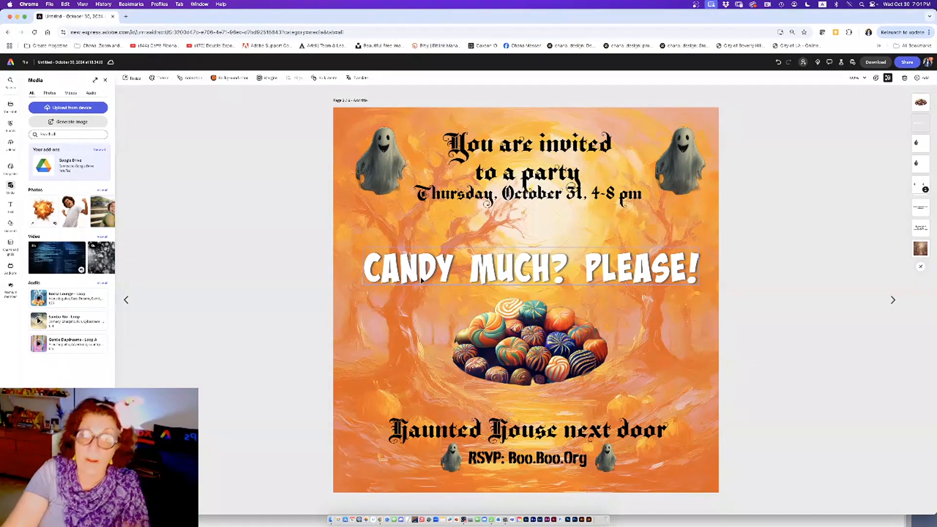
Step: Try the Screen blend mode on the candy image and settle on Multiply
click(548, 371)
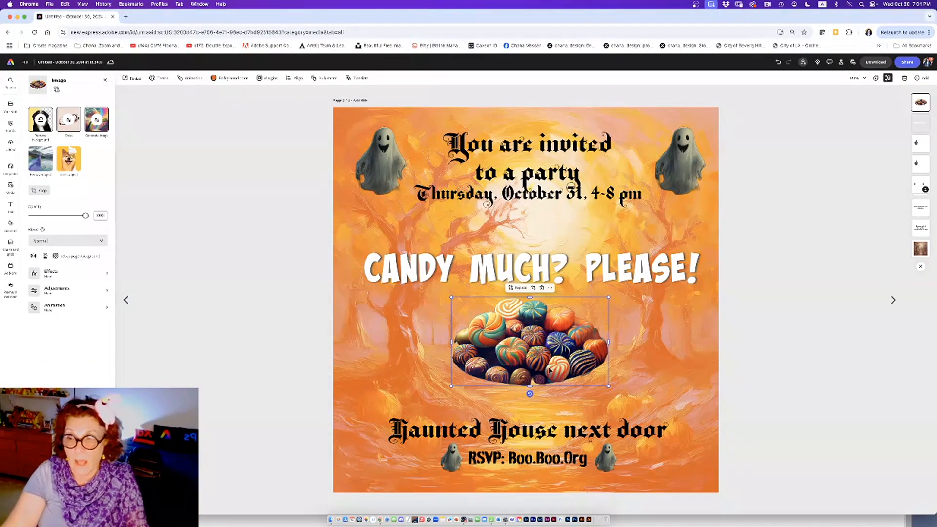
click(67, 241)
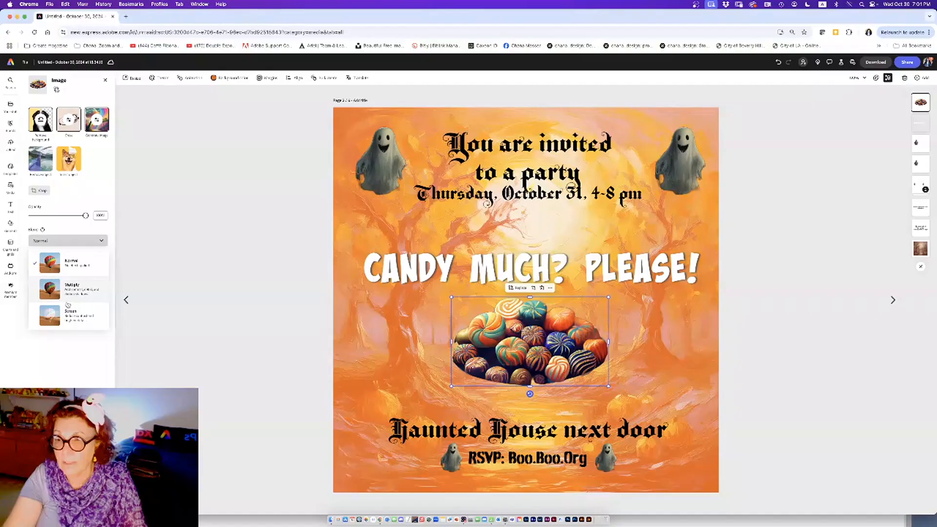
click(68, 321)
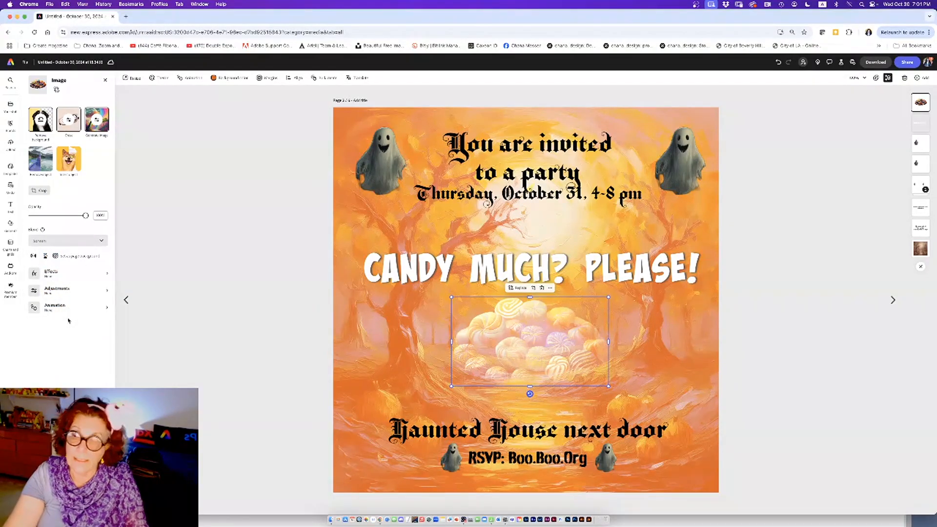
click(67, 242)
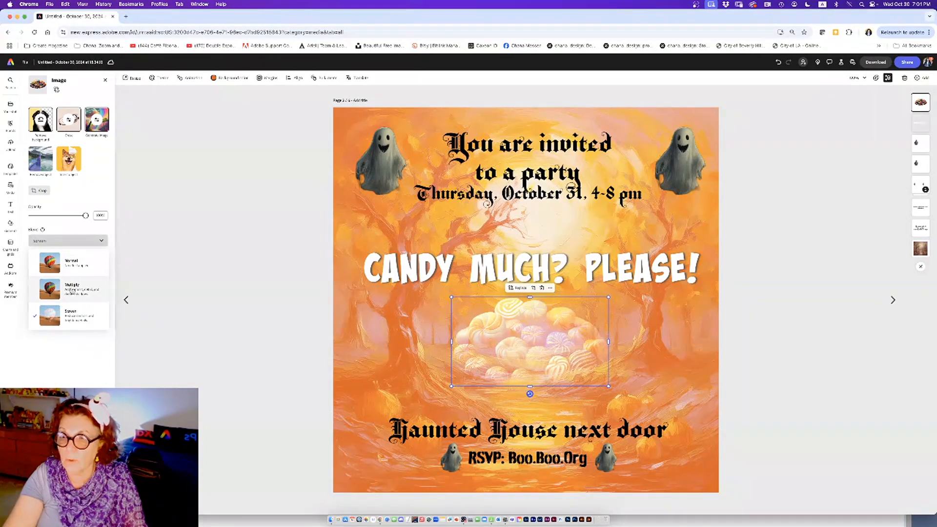
click(72, 290)
click(270, 339)
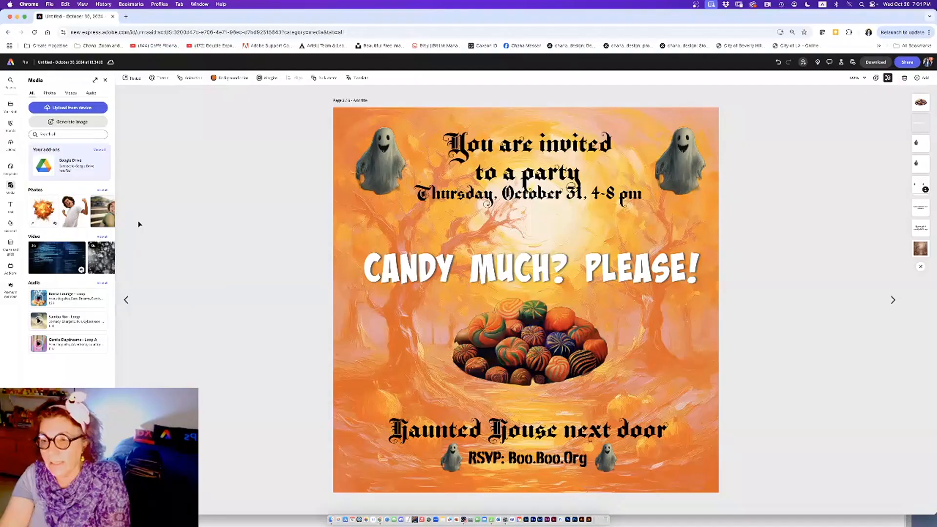
Step: Lock the page's full-size orange forest background image so that it is left out of the animation
click(105, 80)
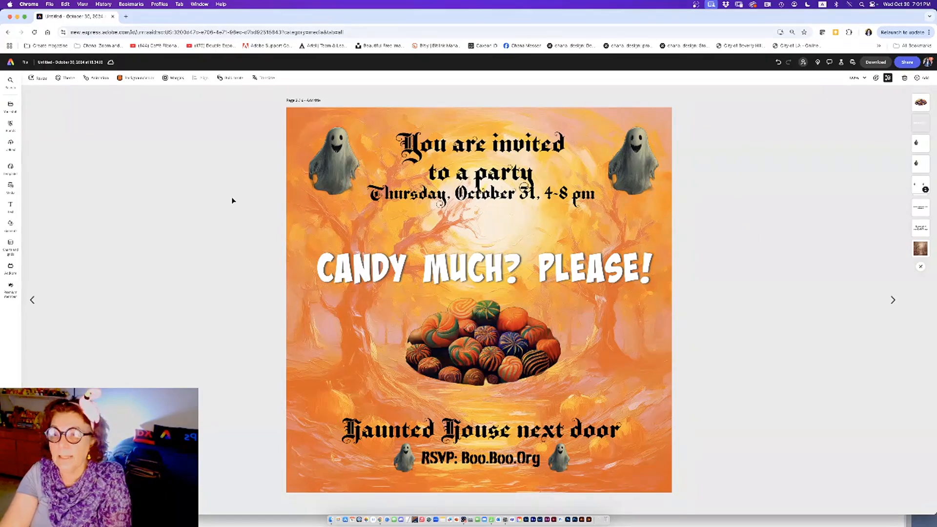
click(91, 79)
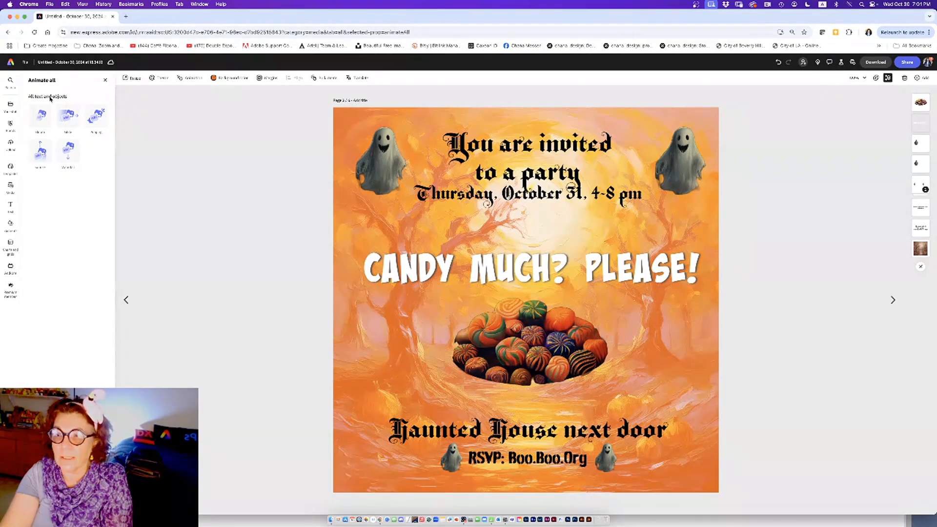
click(365, 178)
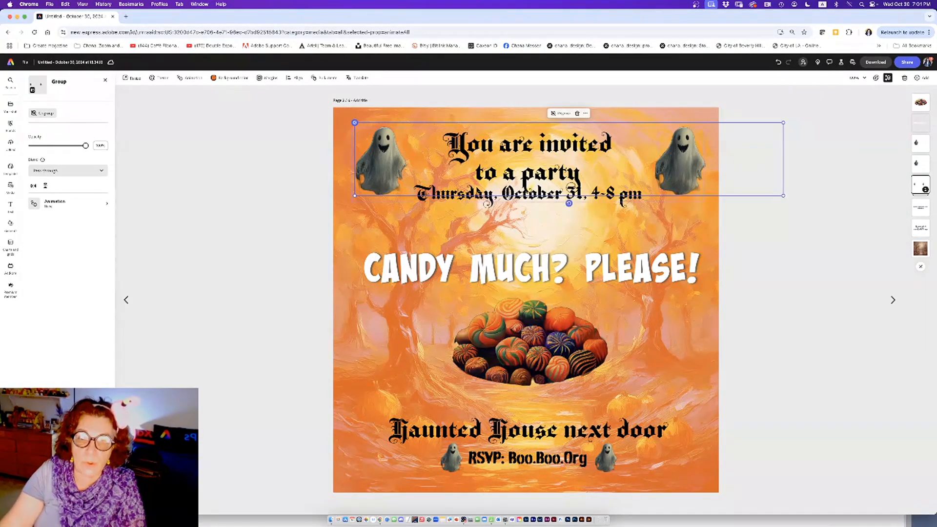
click(335, 118)
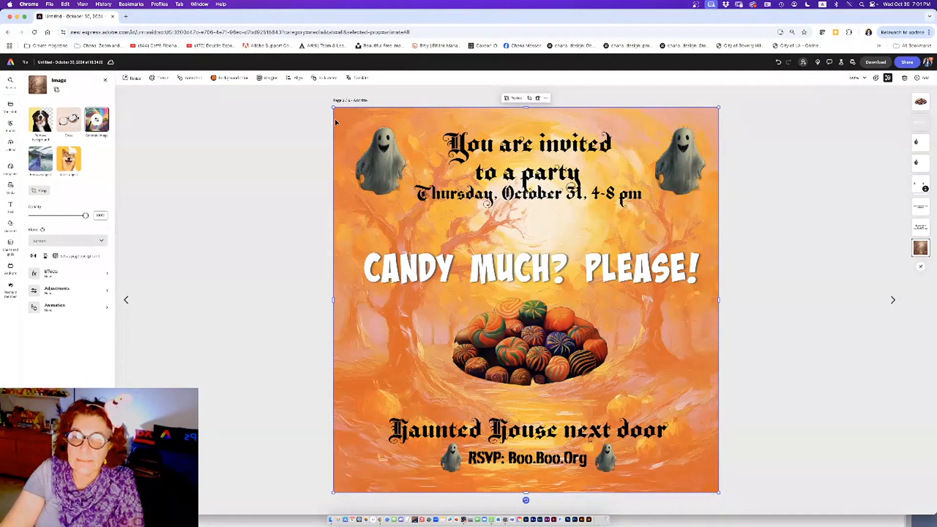
click(546, 98)
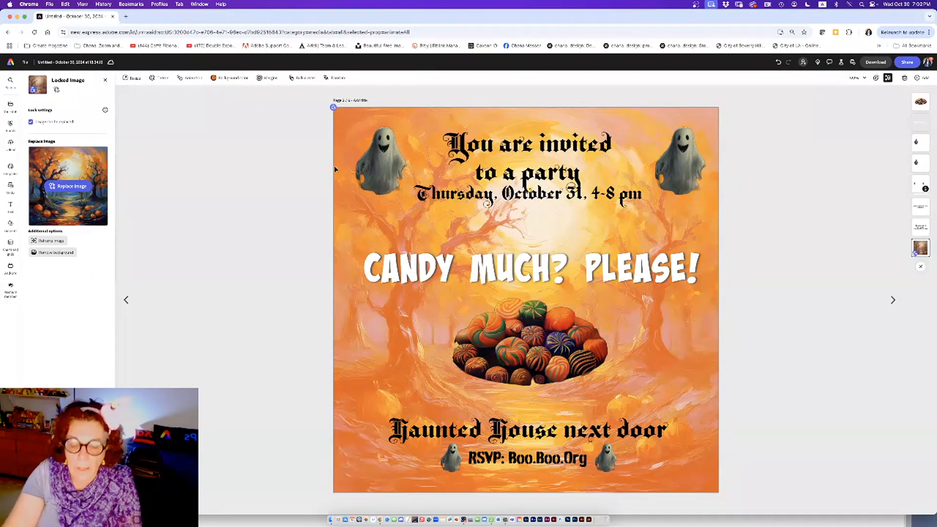
Step: Select everything on the page and try three Animate all presets, keeping the one with the upward arrow
key(super+a)
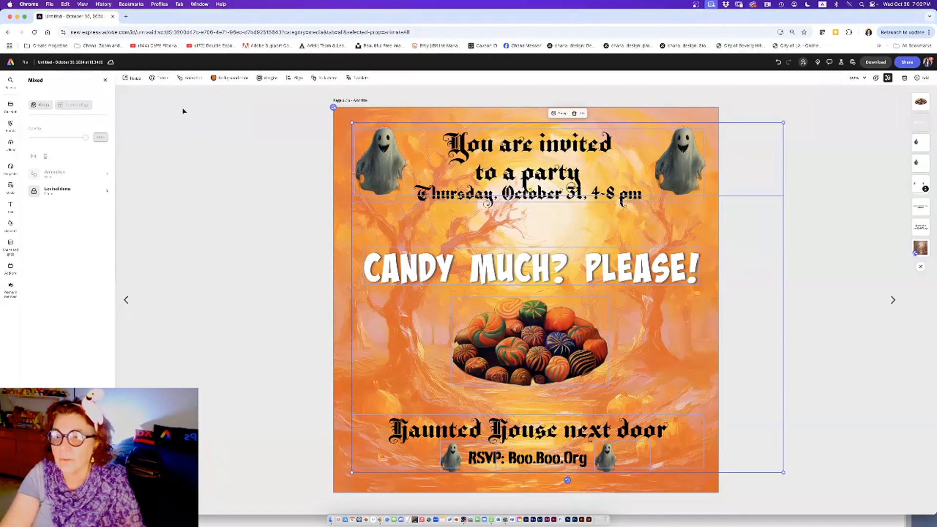
click(189, 78)
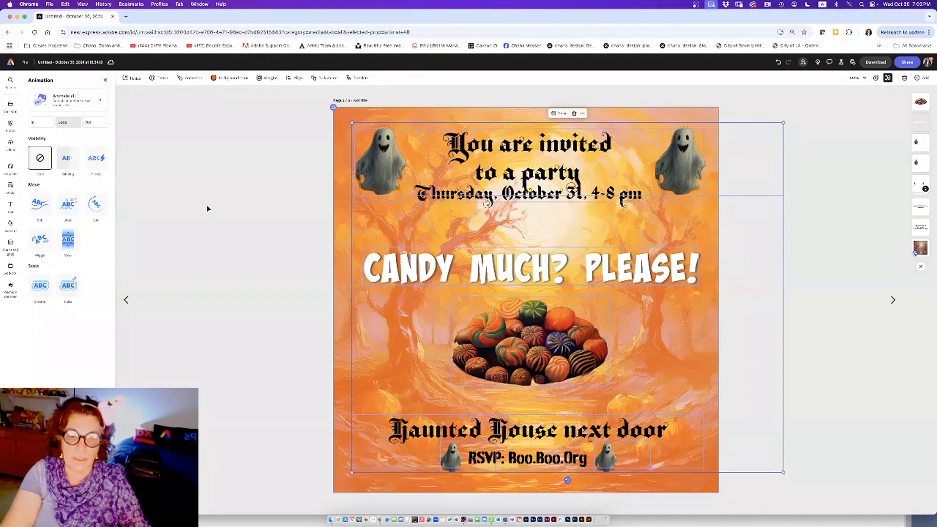
click(67, 100)
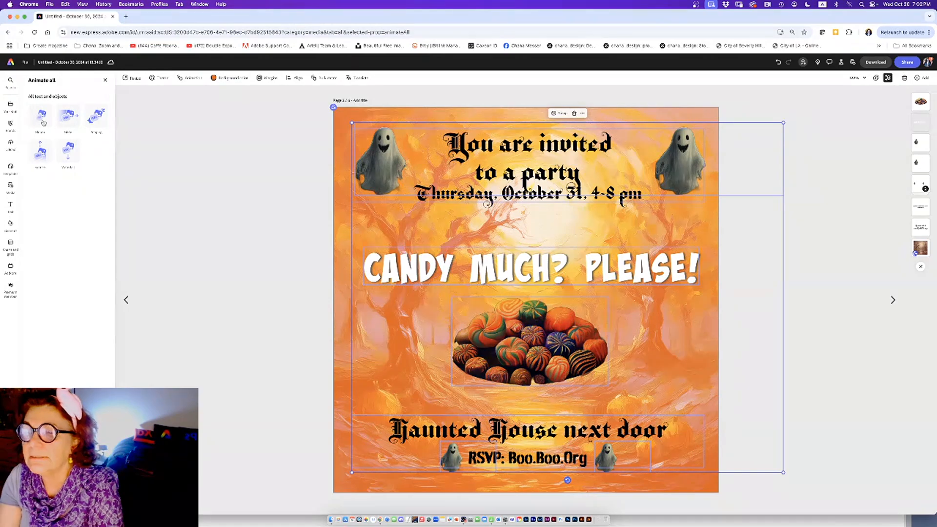
click(68, 122)
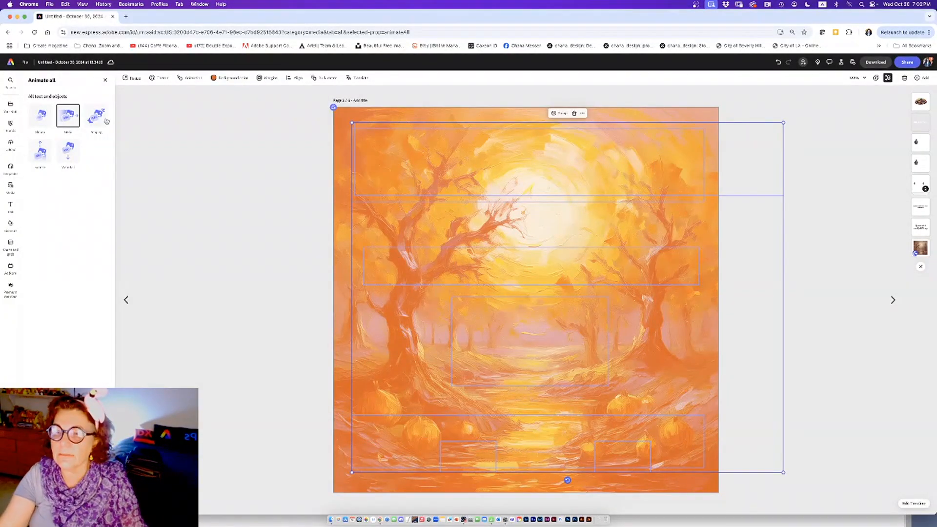
click(96, 117)
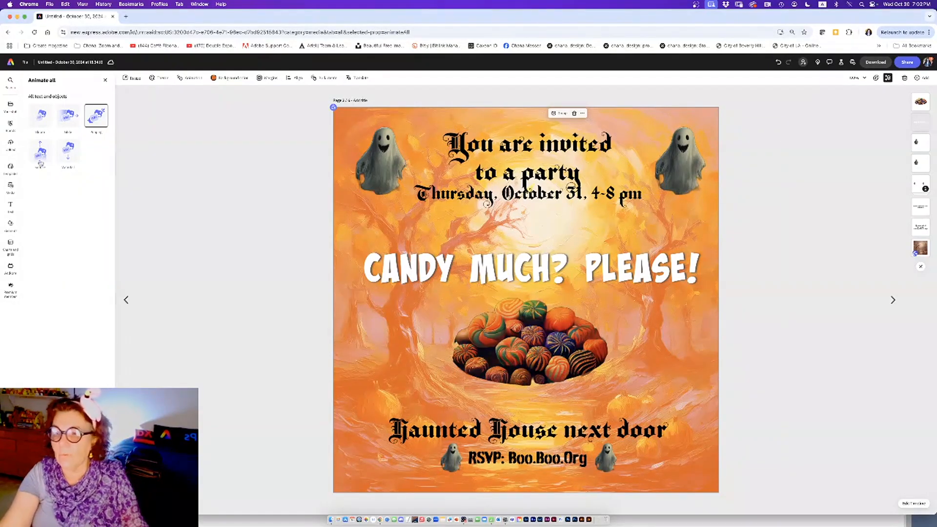
click(40, 155)
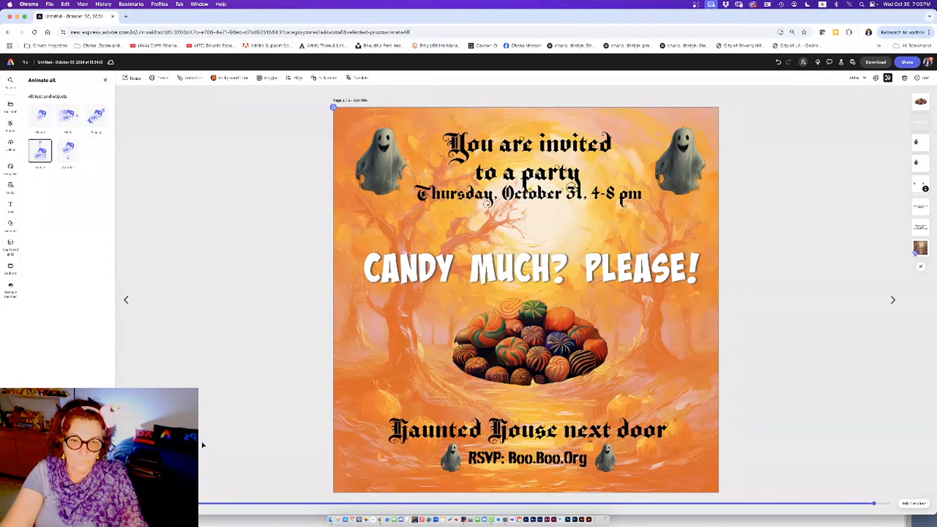
Step: Open the page's animation timeline and select the ghost group's layer in it
click(914, 503)
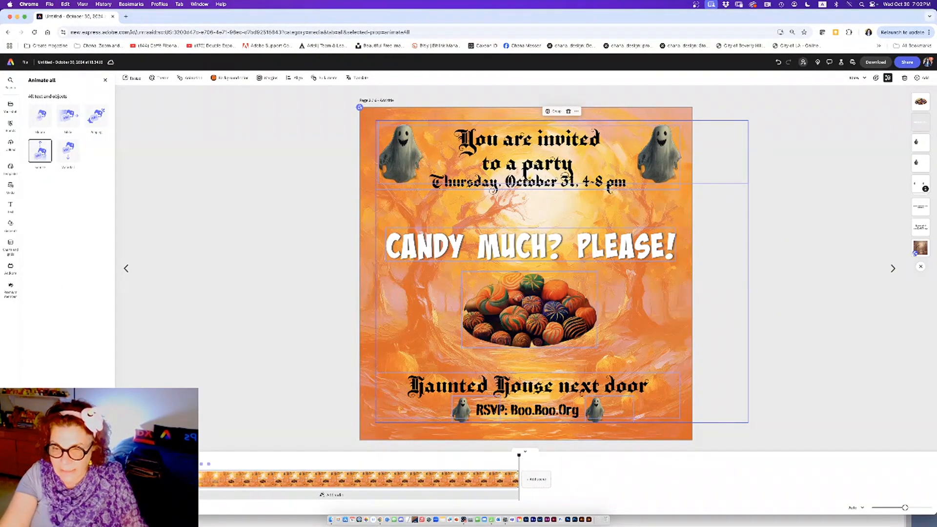
click(208, 463)
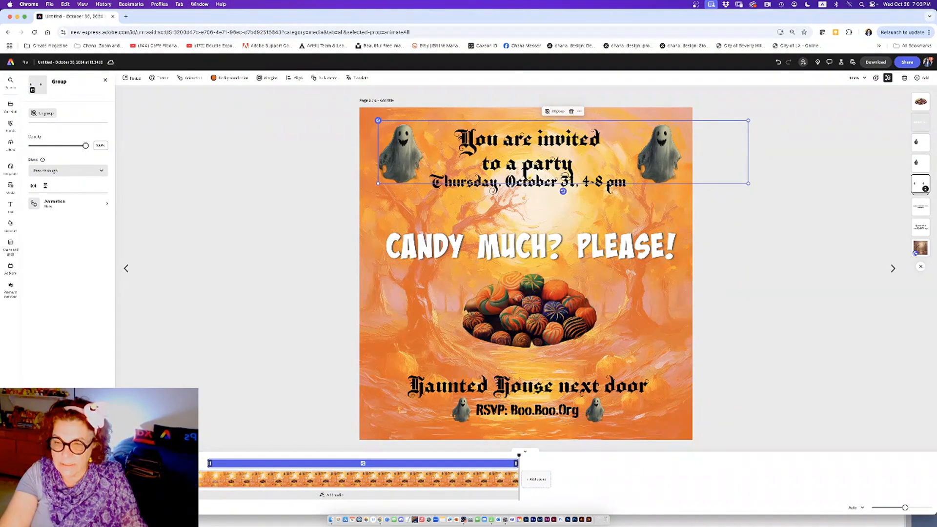
Step: Look at the social media sharing options for the invitation and close them without publishing
click(128, 508)
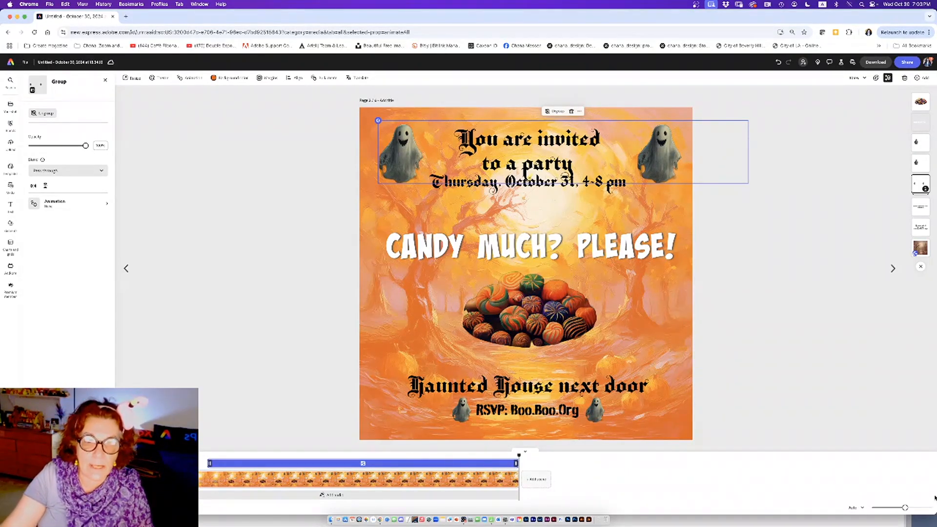
click(762, 385)
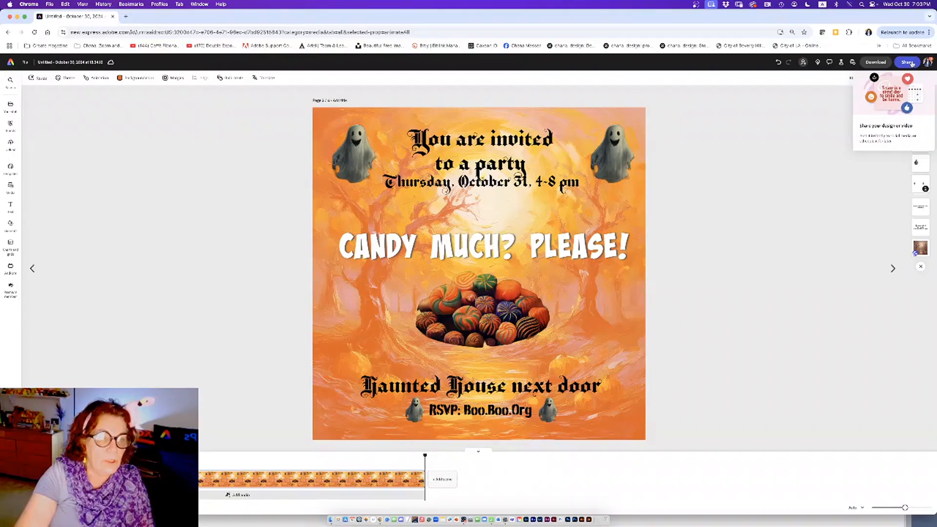
click(909, 62)
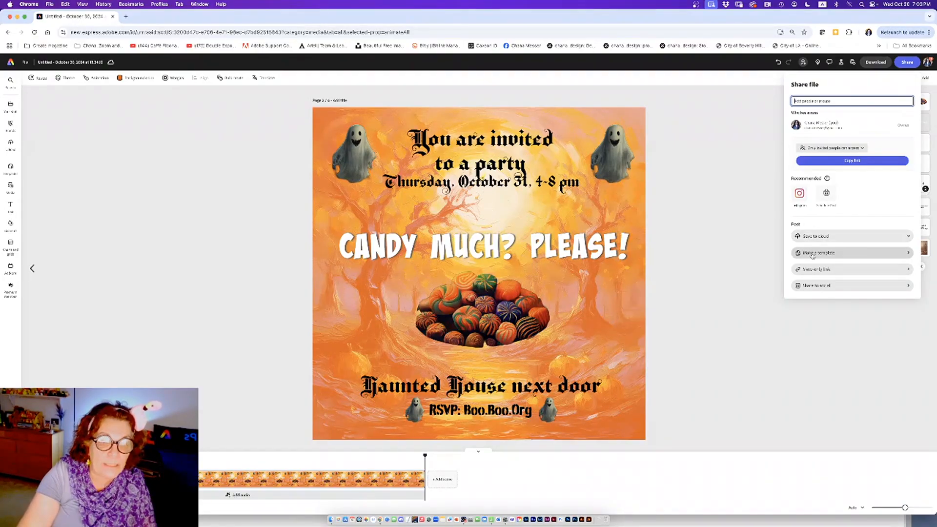
click(818, 286)
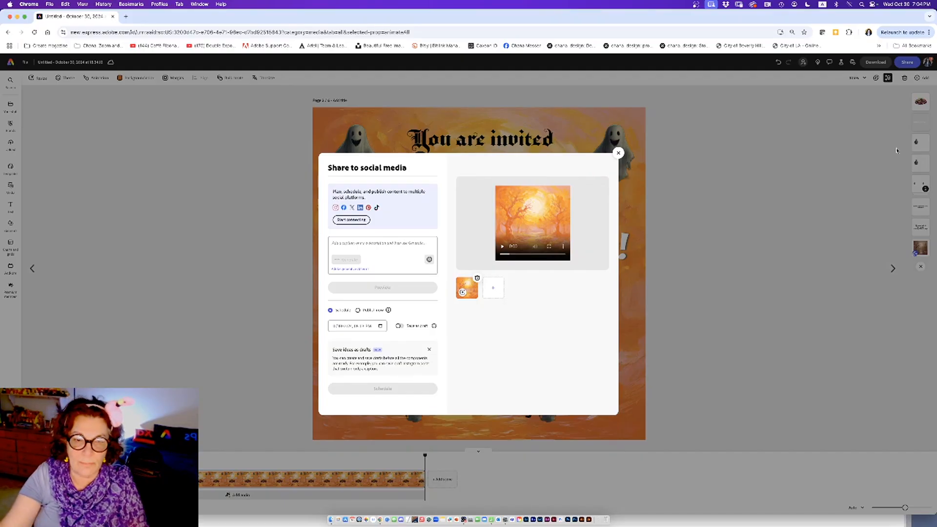
click(618, 153)
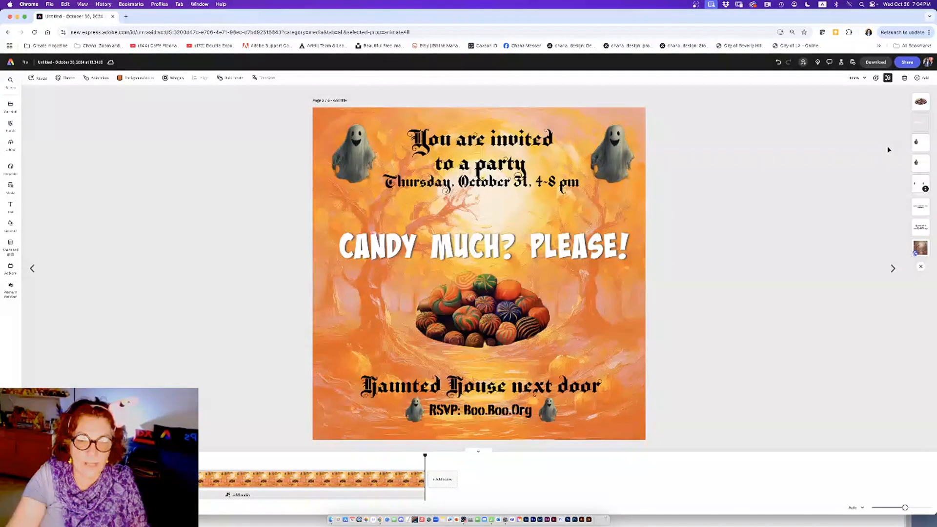
Step: Download the selected invitation page as an MP4 video at its original size
click(877, 62)
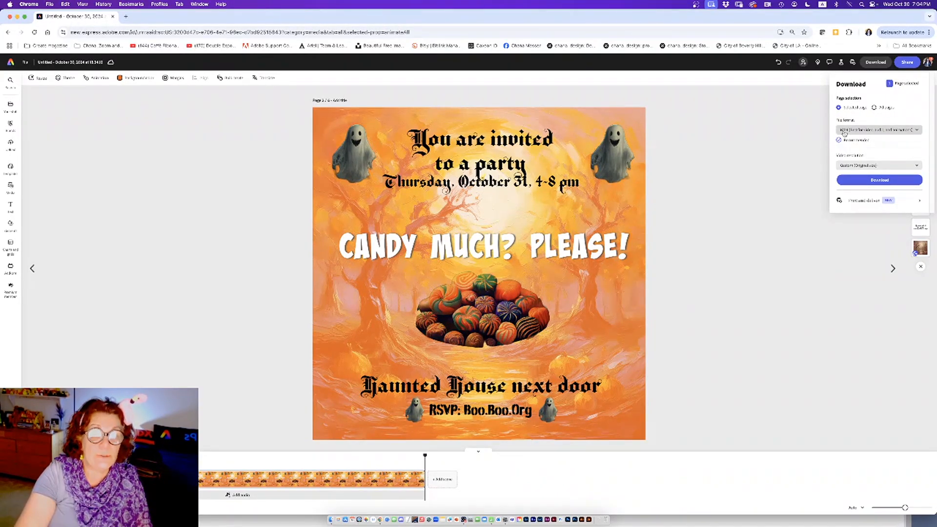
click(873, 181)
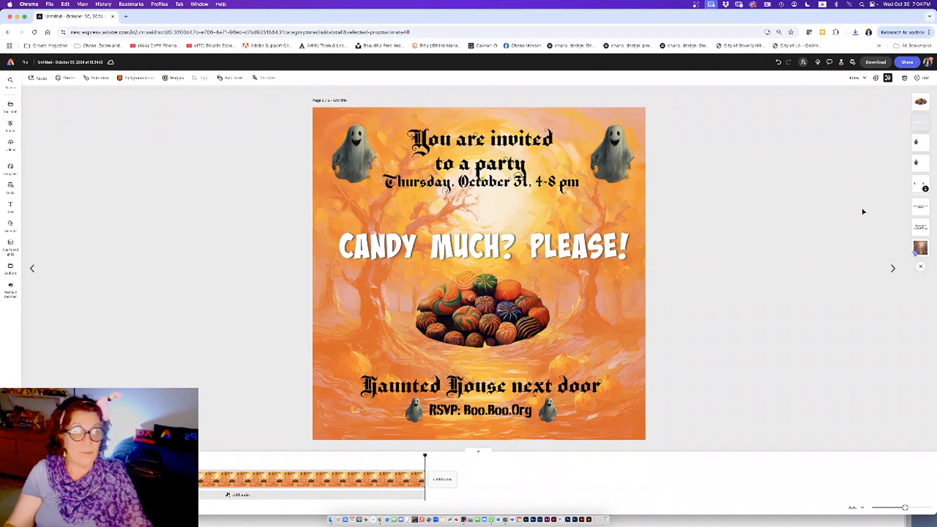
Step: Go to the "Treat or trick today is the day" page and unlock its background image
scroll(862, 210, down, 1)
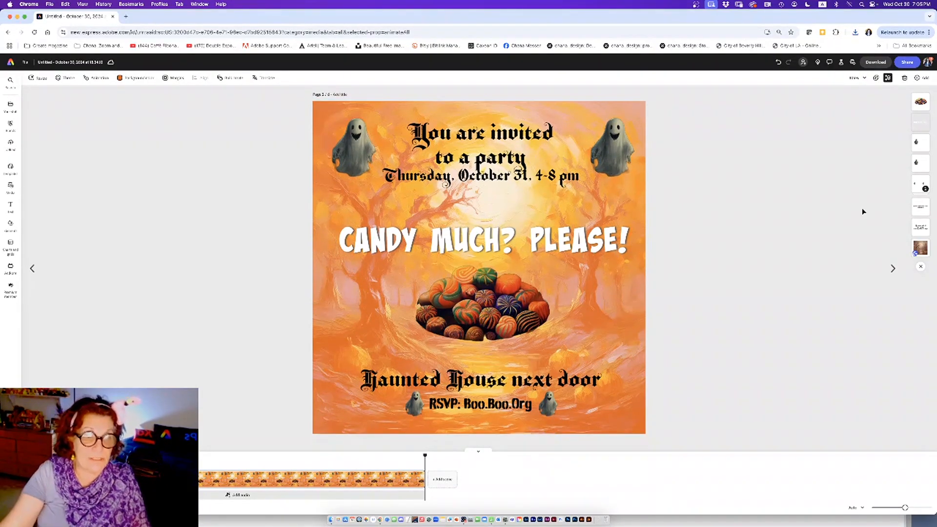
click(893, 270)
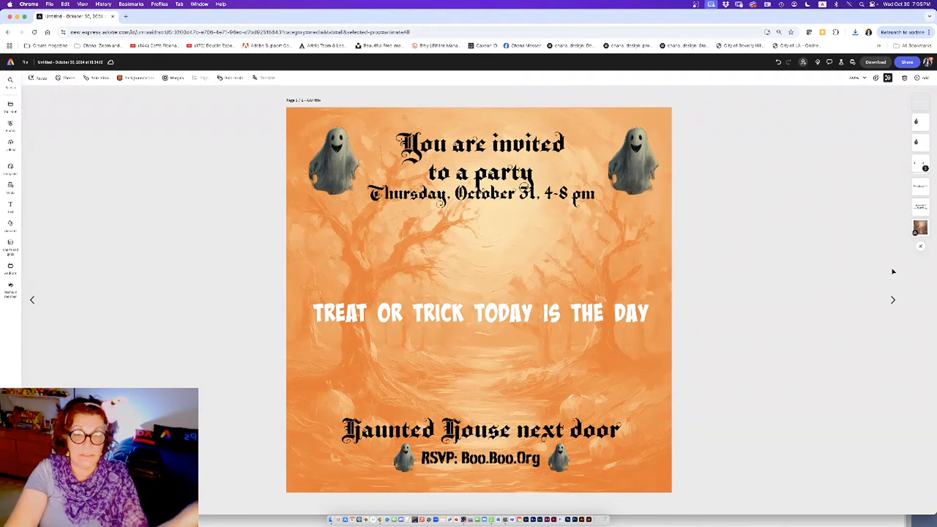
click(540, 296)
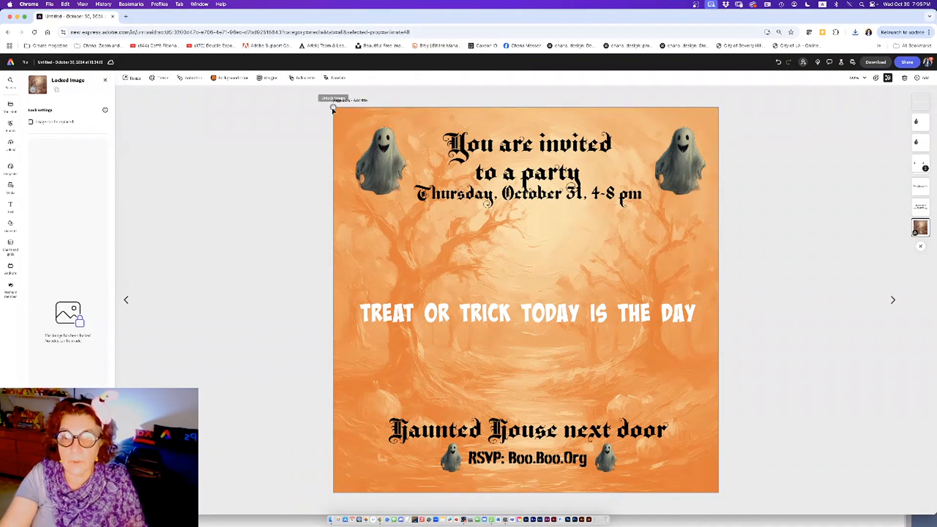
click(333, 108)
Step: Set the background image's blend mode to Normal and remove its colour effect
click(379, 199)
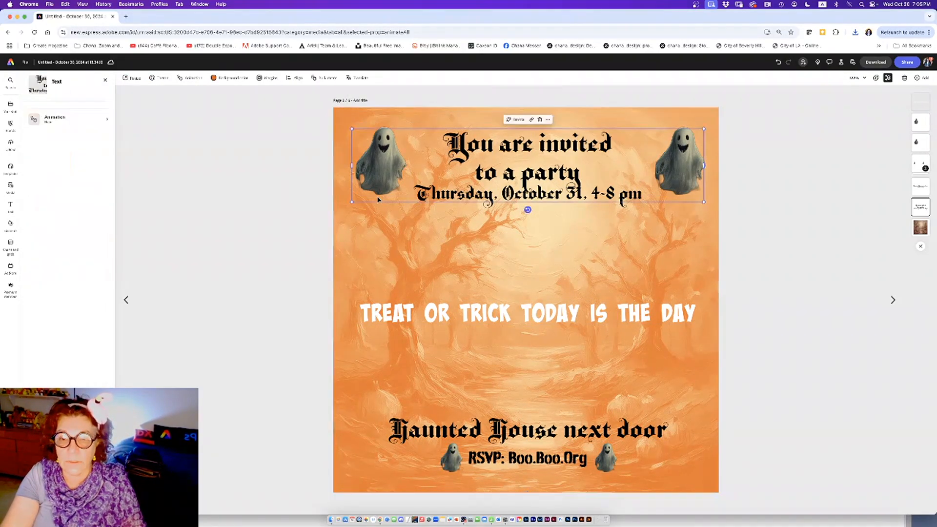
click(376, 262)
click(59, 244)
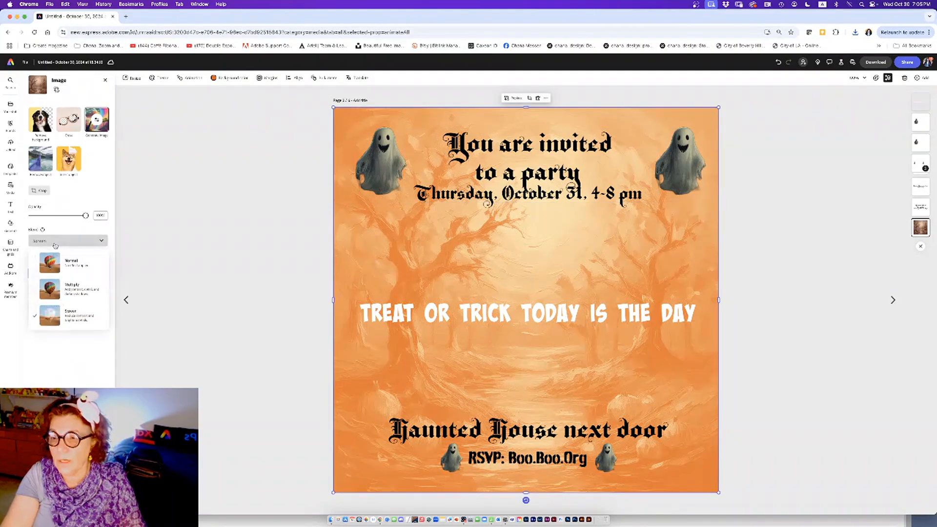
click(65, 264)
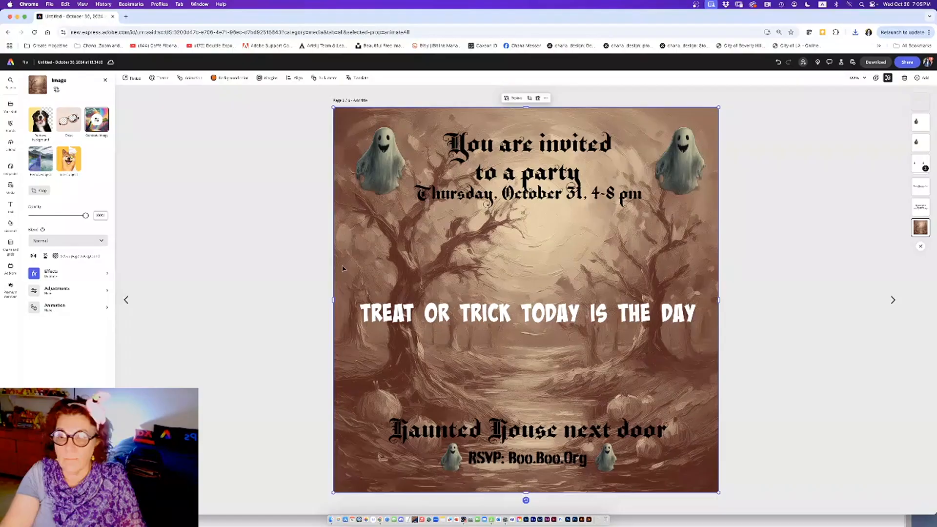
click(92, 274)
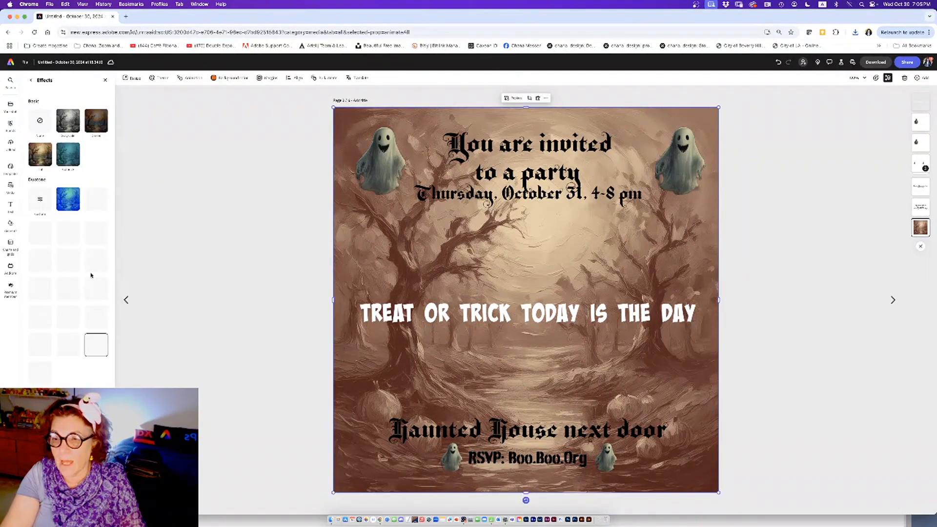
click(40, 124)
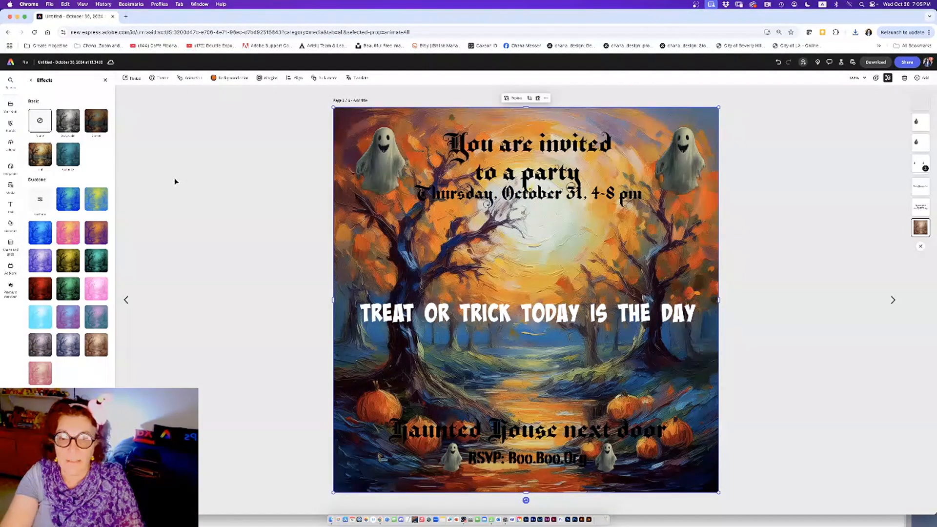
click(226, 203)
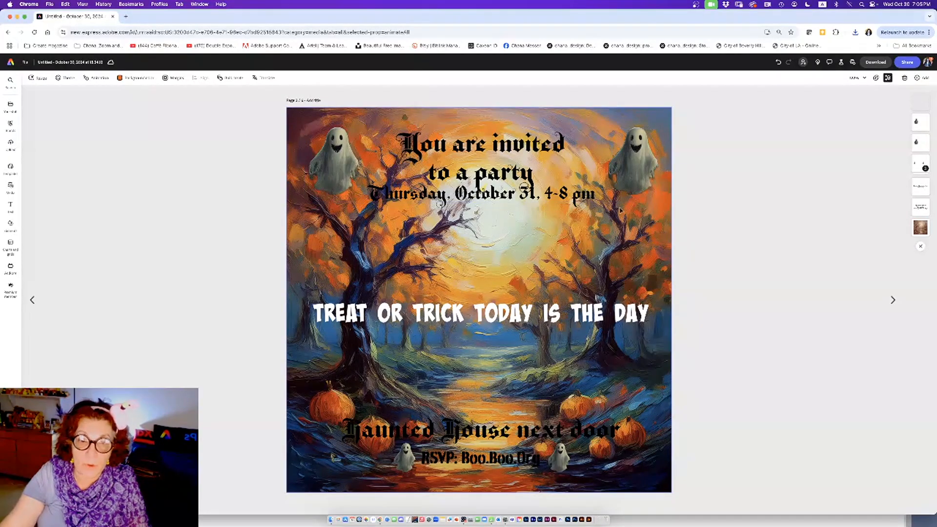
Step: Move the upper-right ghost to the middle below the date line and delete the upper-left ghost
click(627, 172)
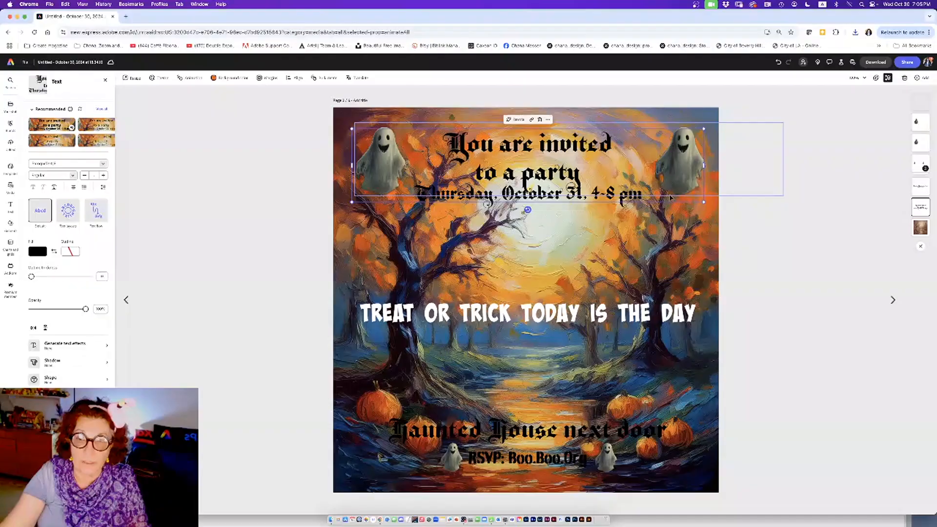
click(663, 186)
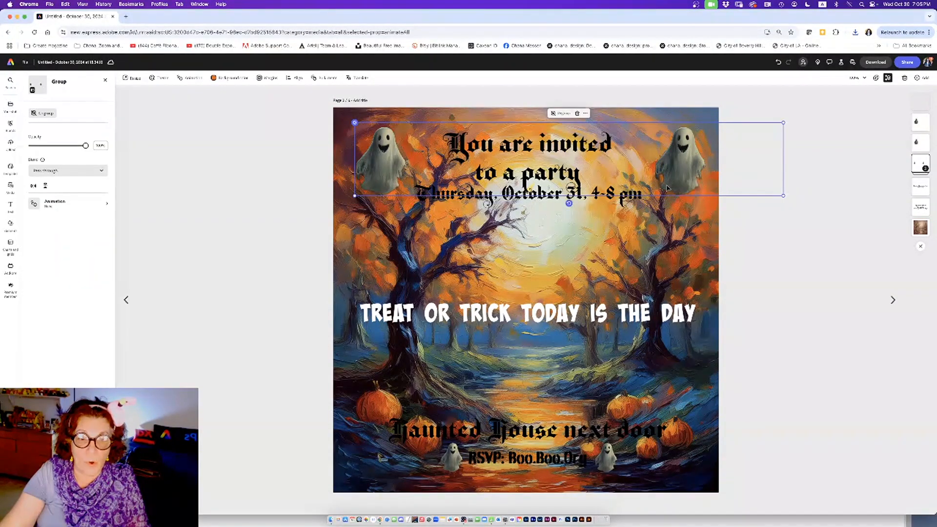
click(667, 188)
drag(667, 188, 520, 278)
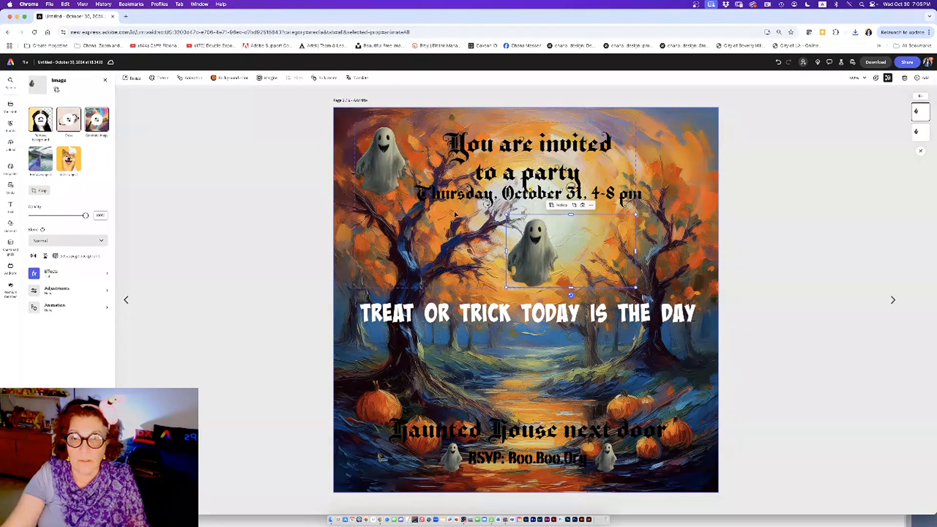
click(416, 178)
key(Delete)
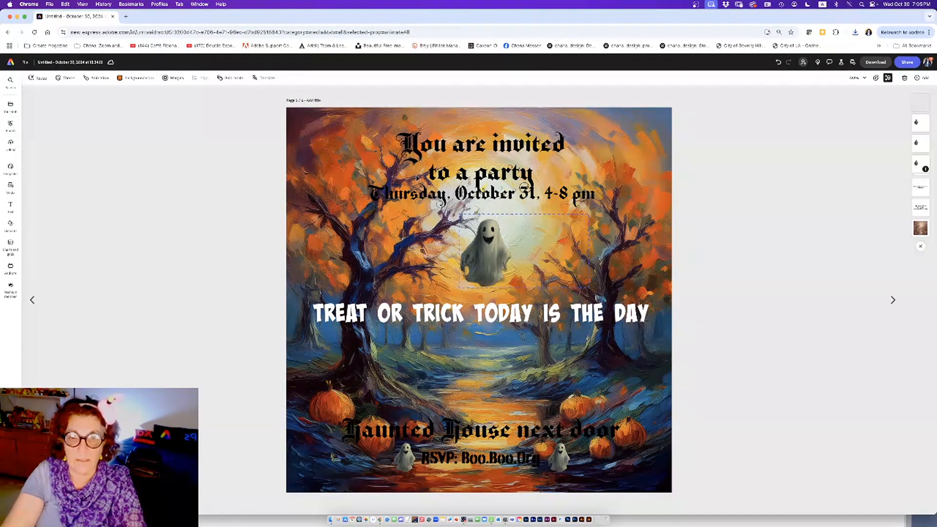
Step: Change the fill colour of all the "You are invited to a party" heading text to white
click(408, 182)
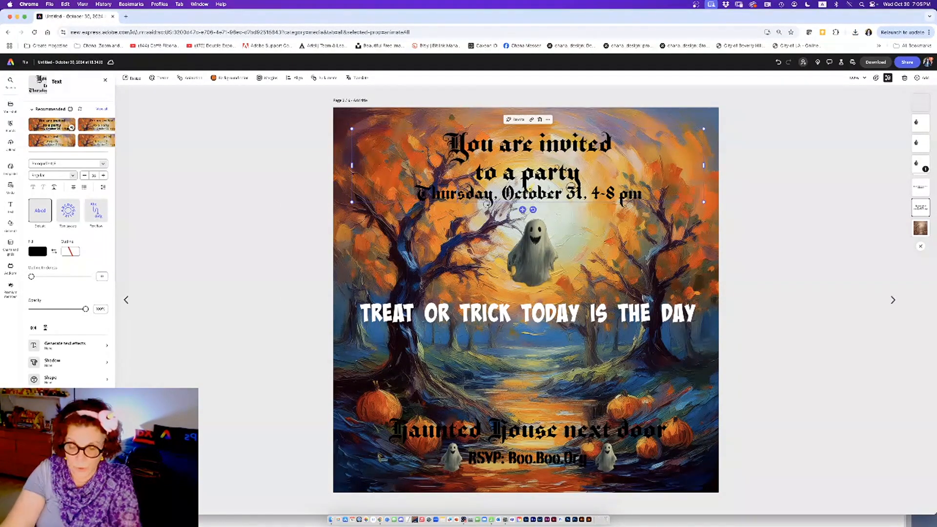
key(super+a)
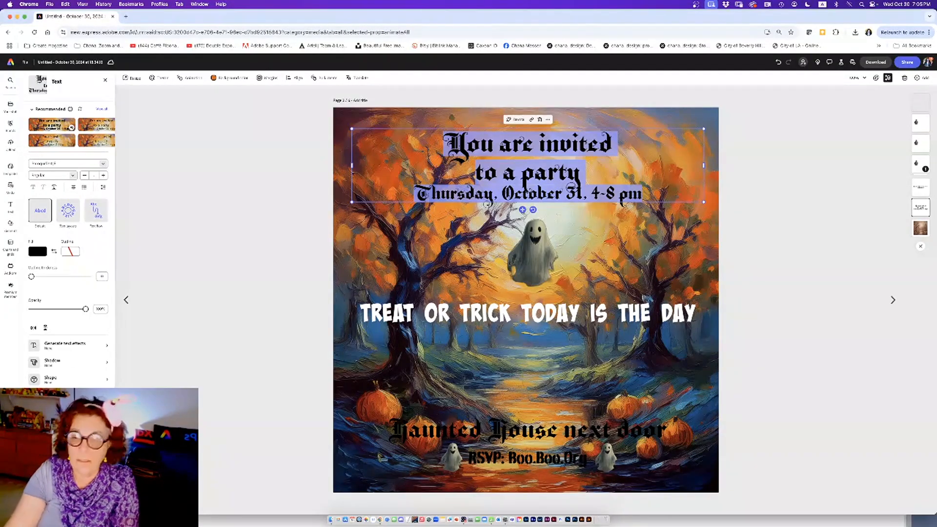
click(38, 252)
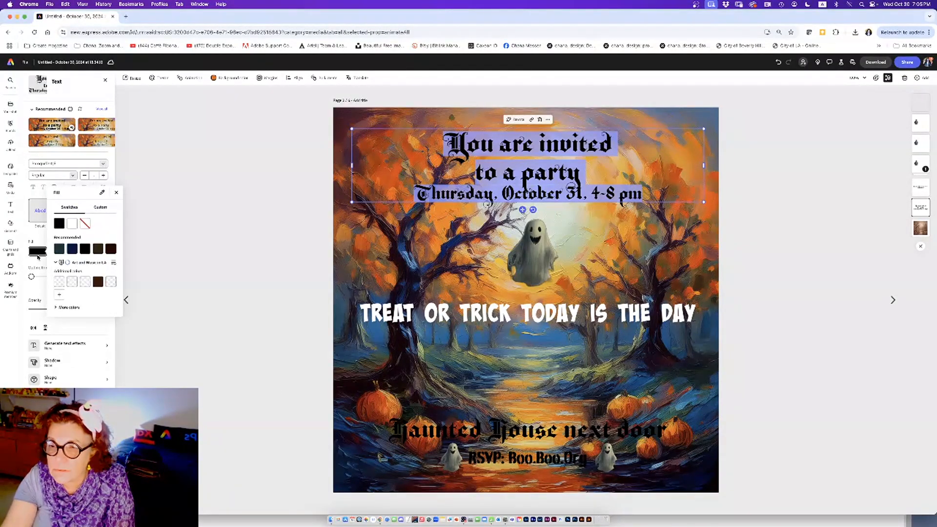
click(71, 216)
click(238, 250)
click(237, 250)
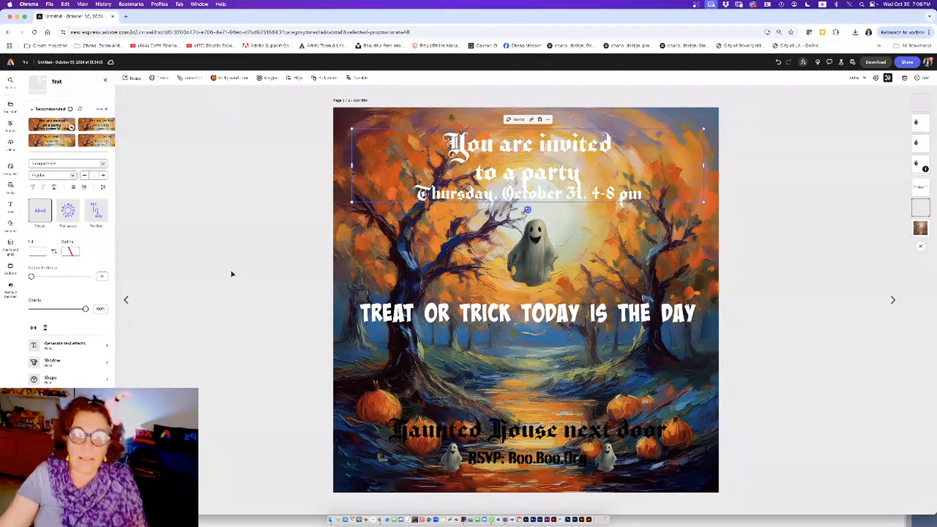
Step: Change the whole invitation heading to the stencil-style font of the RSVP line and add a shadow
double_click(555, 146)
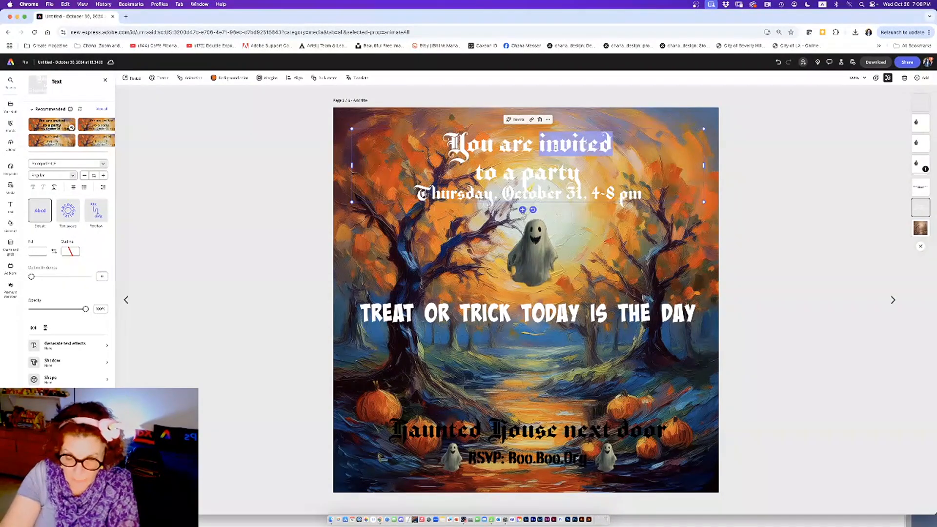
key(super+a)
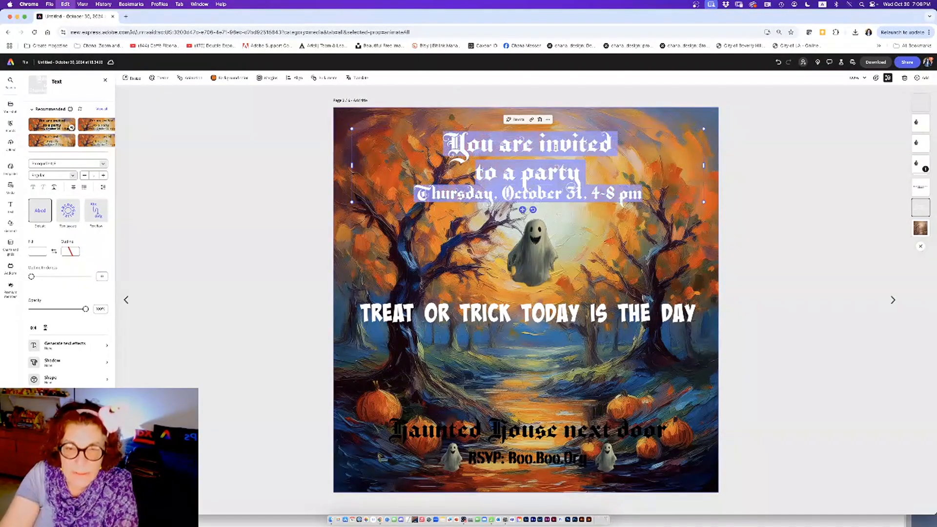
click(103, 162)
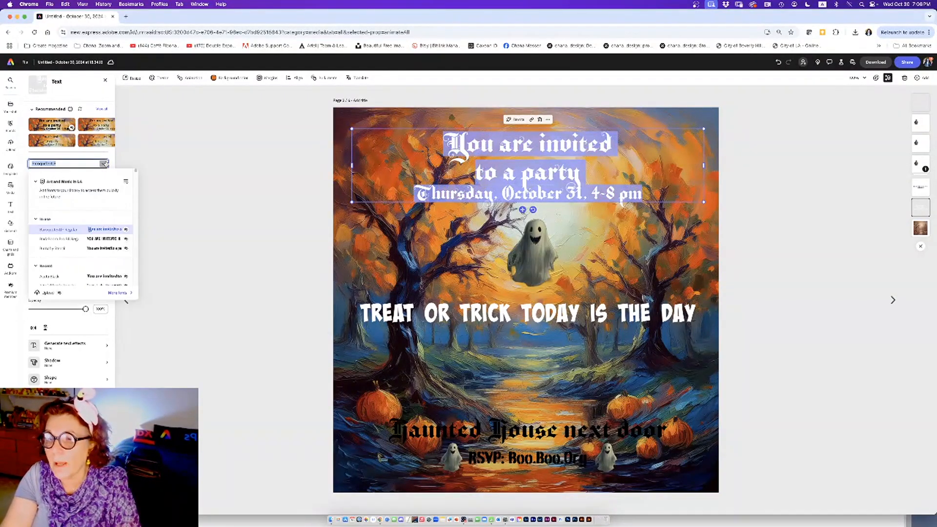
click(100, 249)
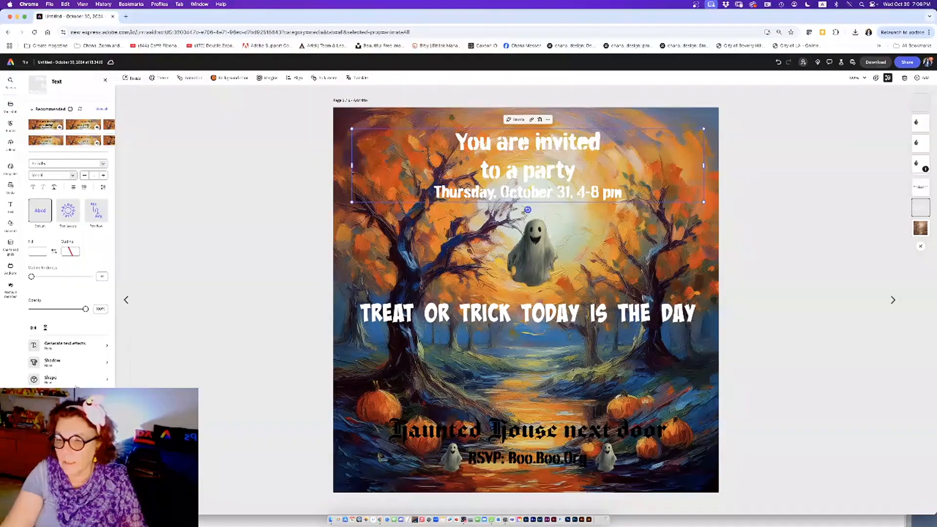
click(71, 365)
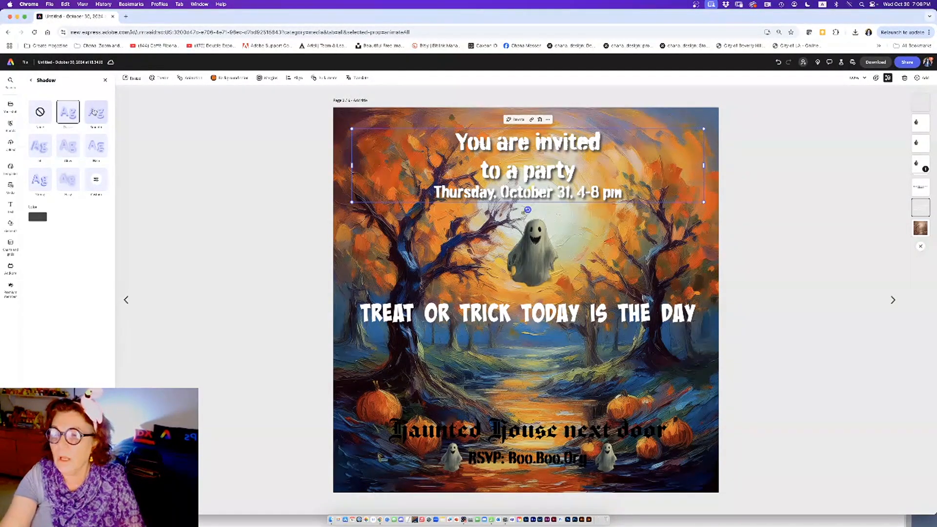
click(226, 174)
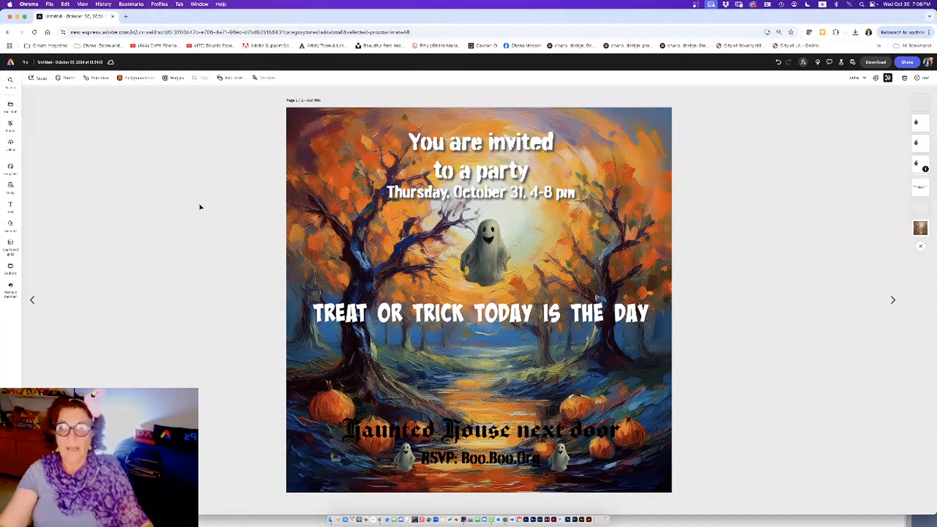
Step: Generate a replacement background image from the existing prompt with the content type set to Photo and no style selected
click(314, 242)
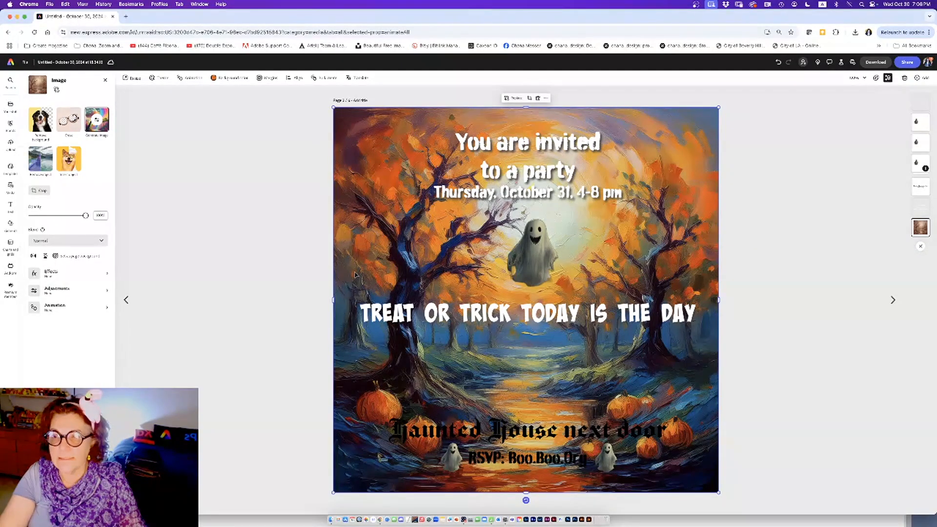
click(105, 80)
click(348, 234)
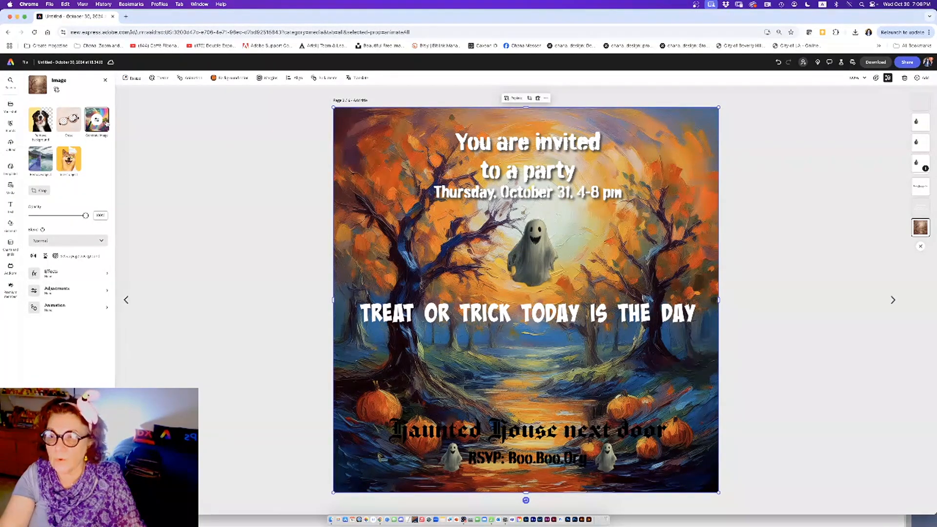
click(105, 122)
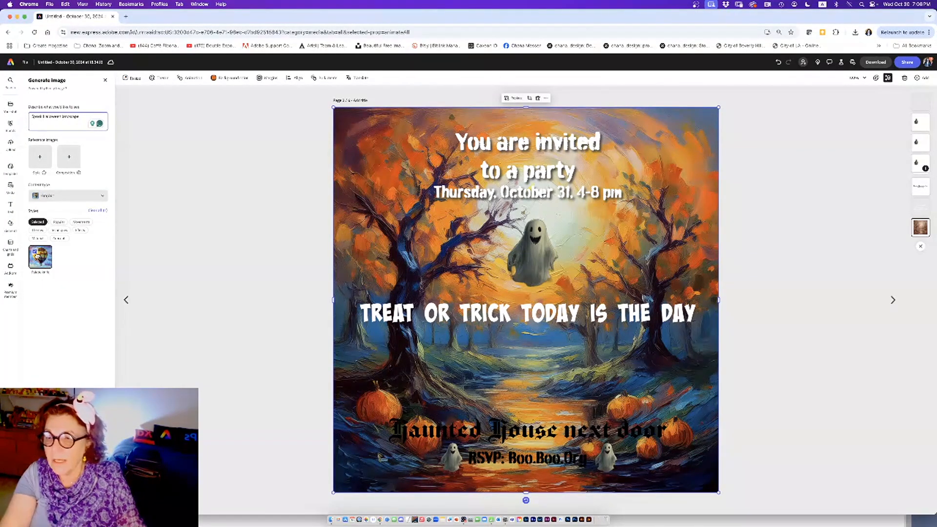
click(34, 252)
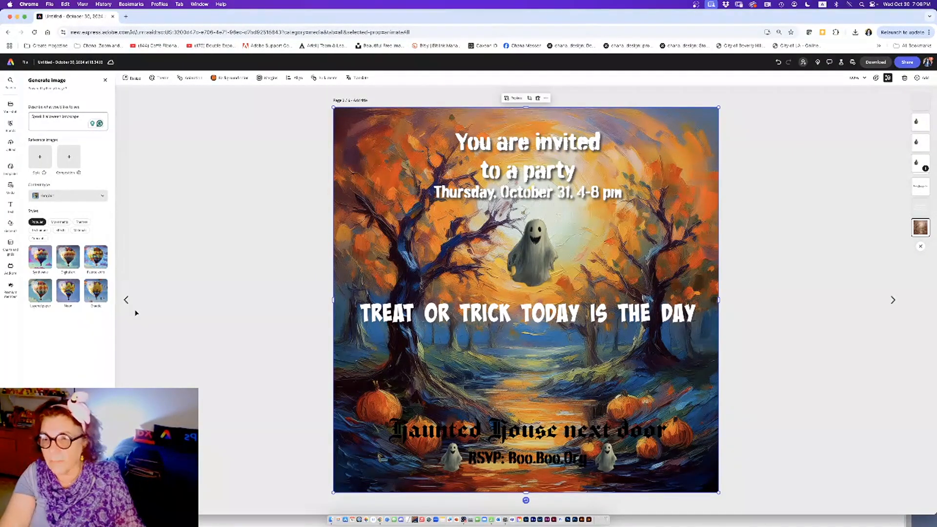
click(68, 197)
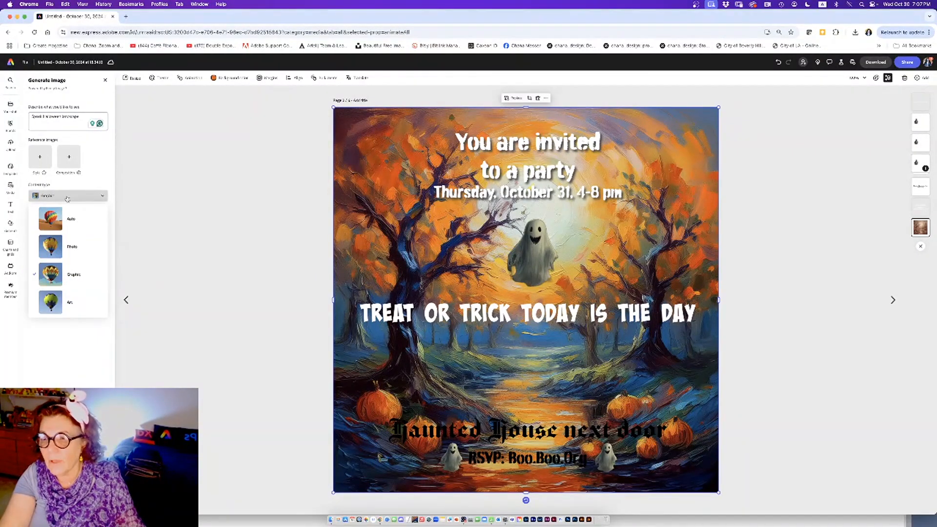
click(71, 249)
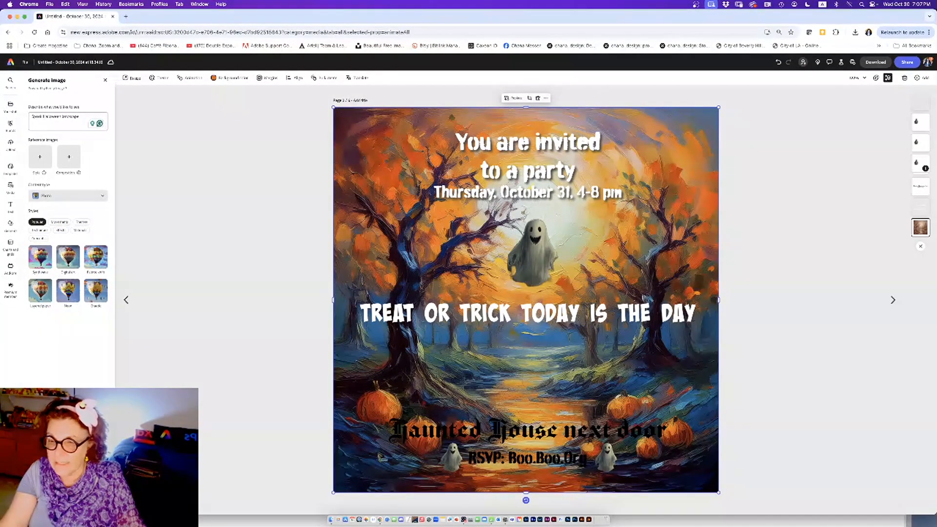
click(68, 502)
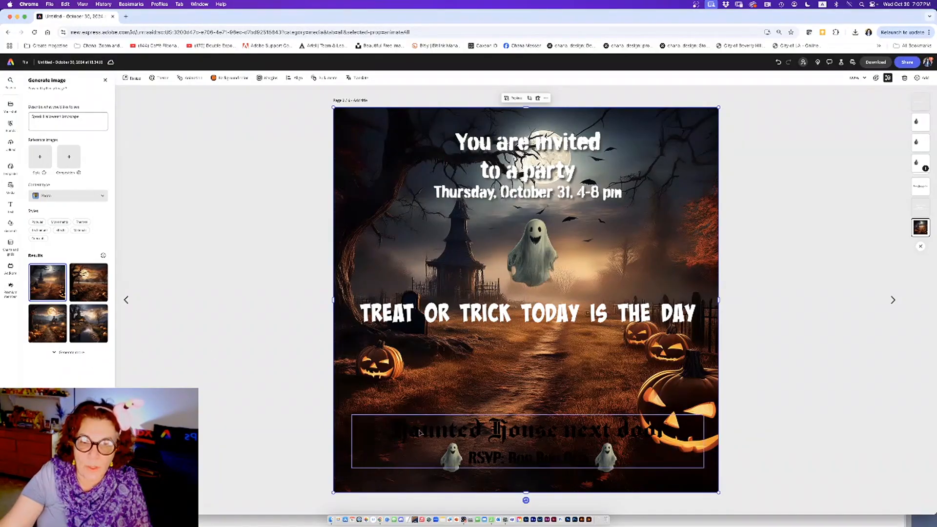
Step: Shrink the middle ghost to a bit over half its size and move it to the upper-left corner of the page
drag(534, 271, 443, 265)
key(super+z)
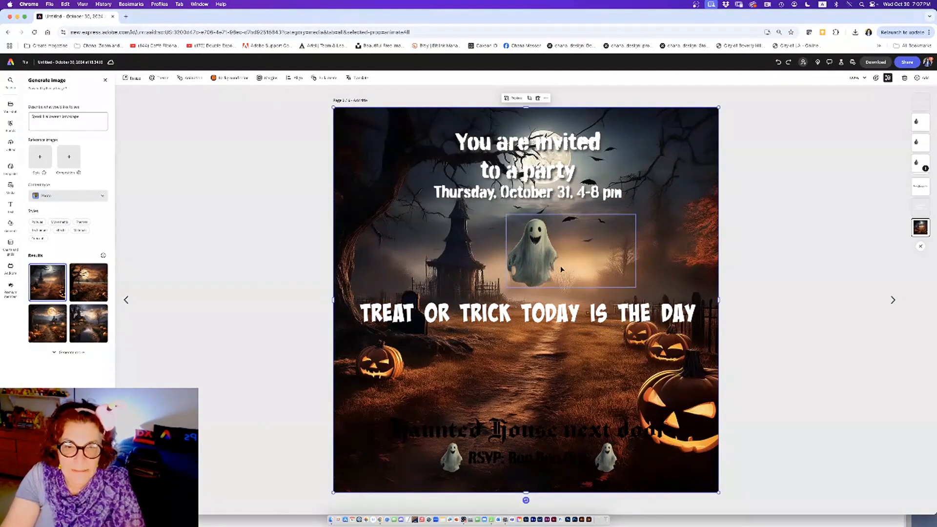
click(539, 266)
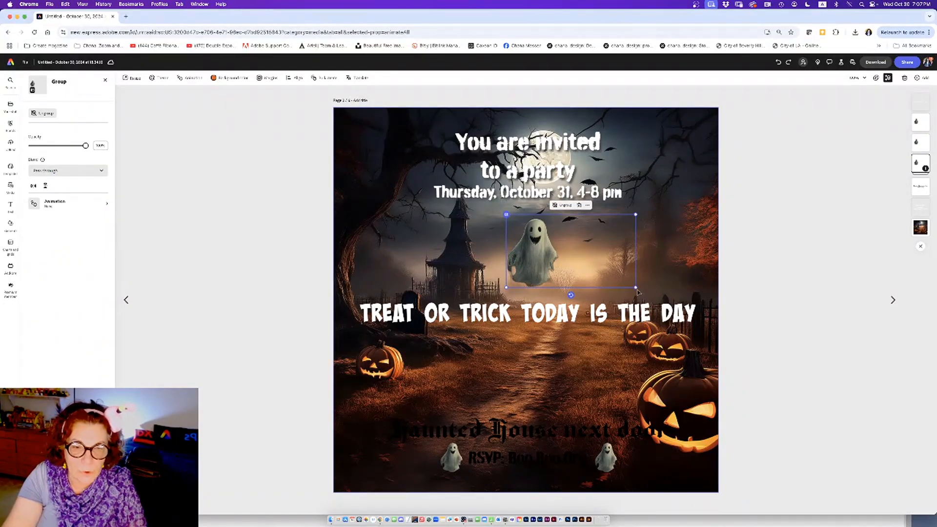
drag(635, 287, 583, 259)
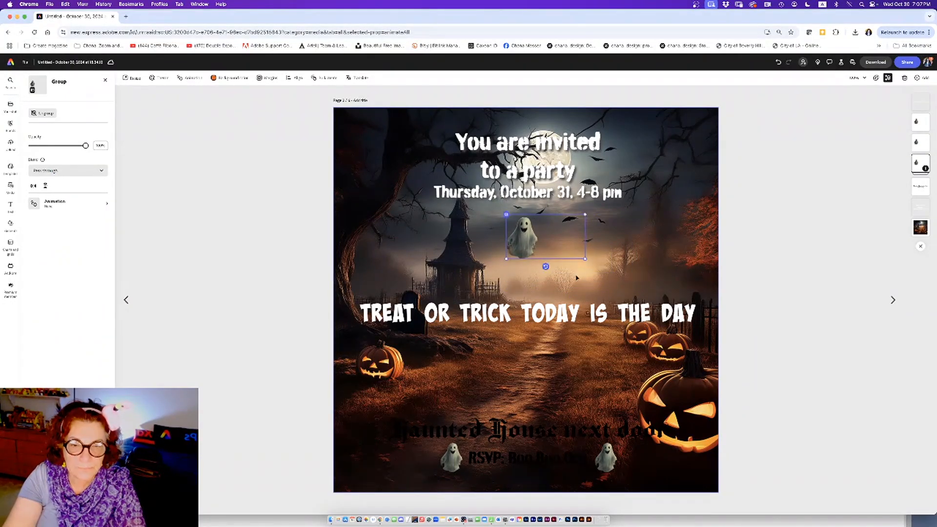
drag(524, 240, 376, 146)
Step: Move the invitation heading down below the moon and place the small ghost over the moon's right edge
drag(492, 149, 500, 226)
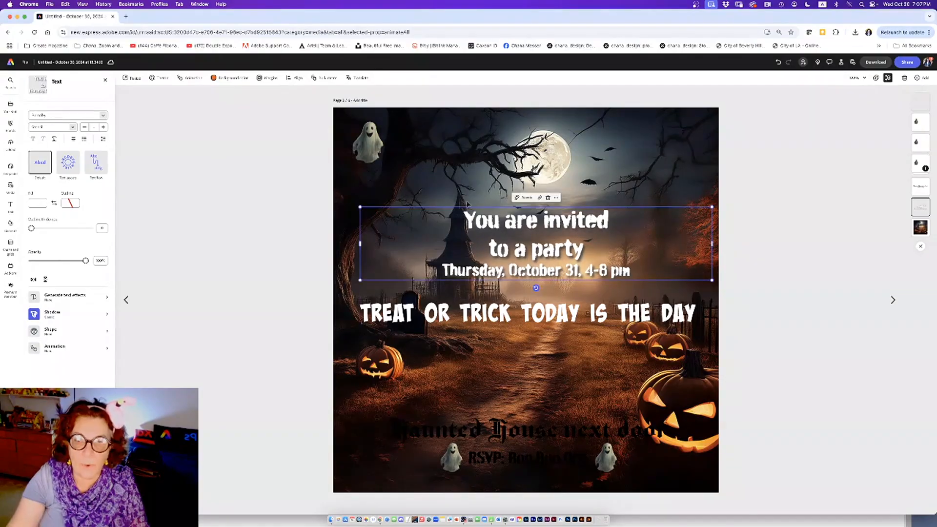
drag(382, 150, 564, 151)
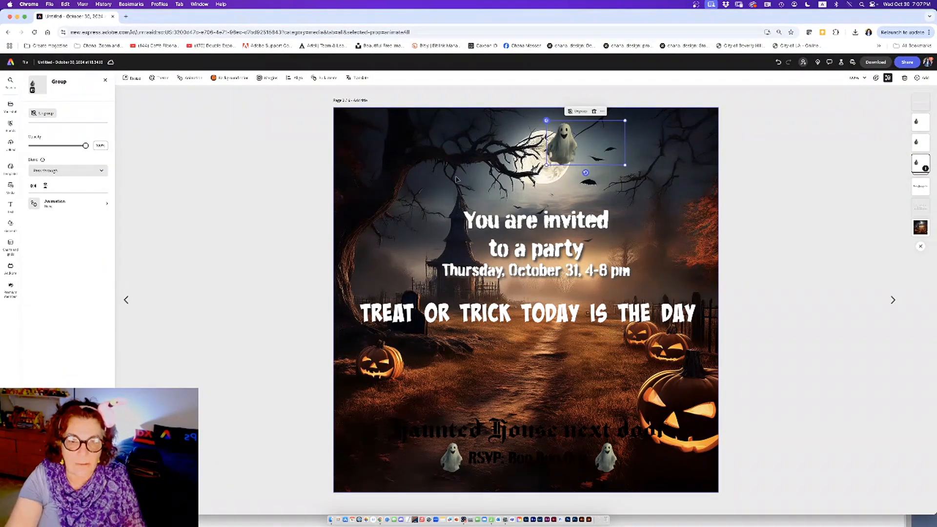
click(508, 213)
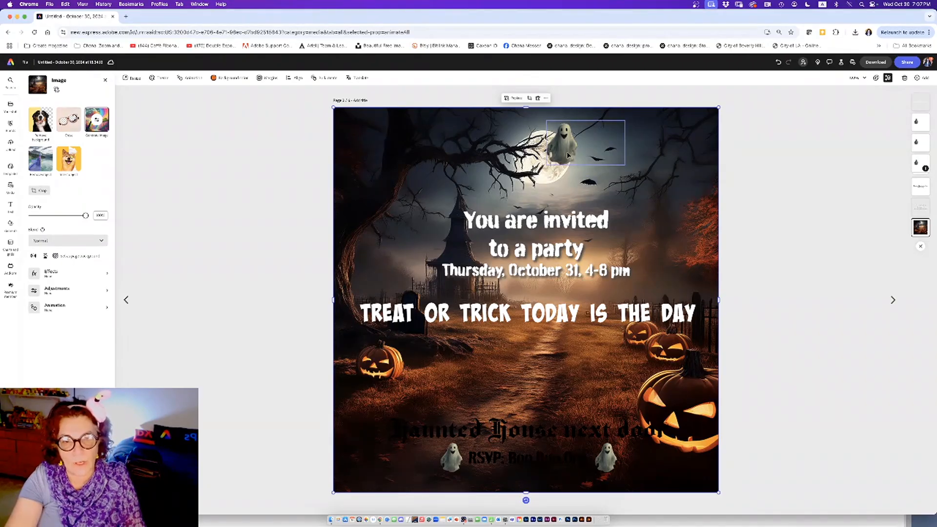
drag(568, 151, 577, 151)
drag(455, 178, 421, 177)
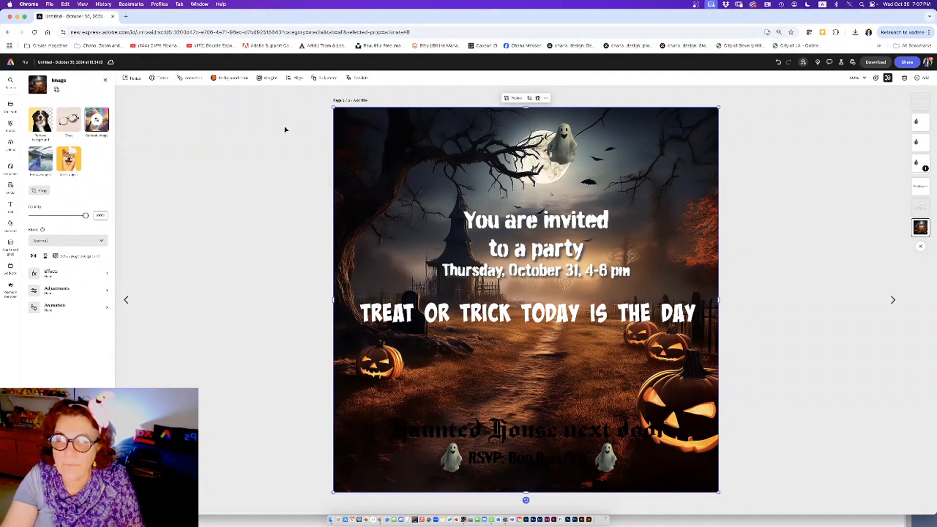
Step: Lock the background image in place
click(546, 98)
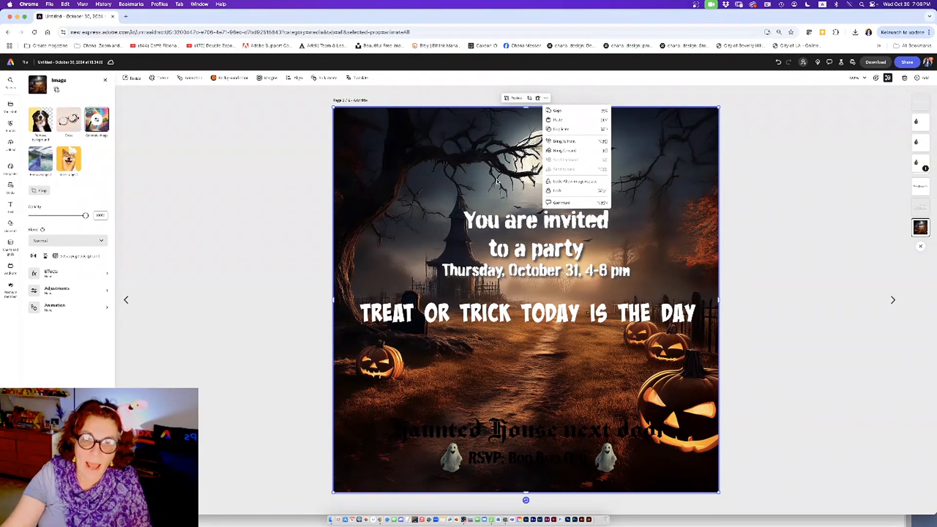
click(673, 160)
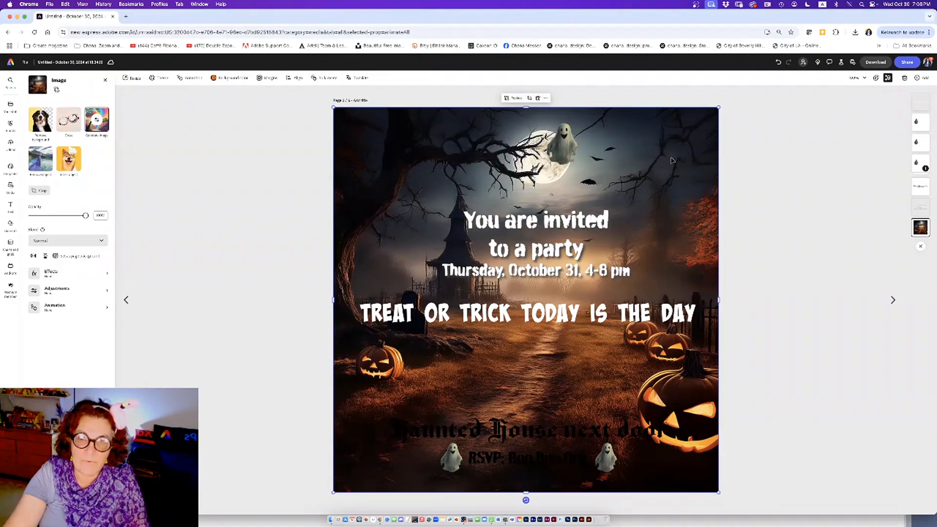
click(546, 97)
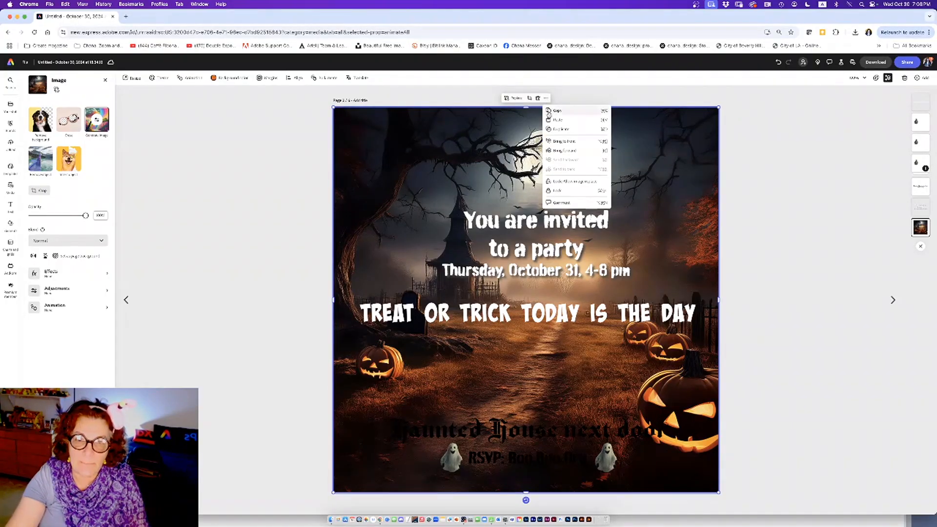
click(551, 113)
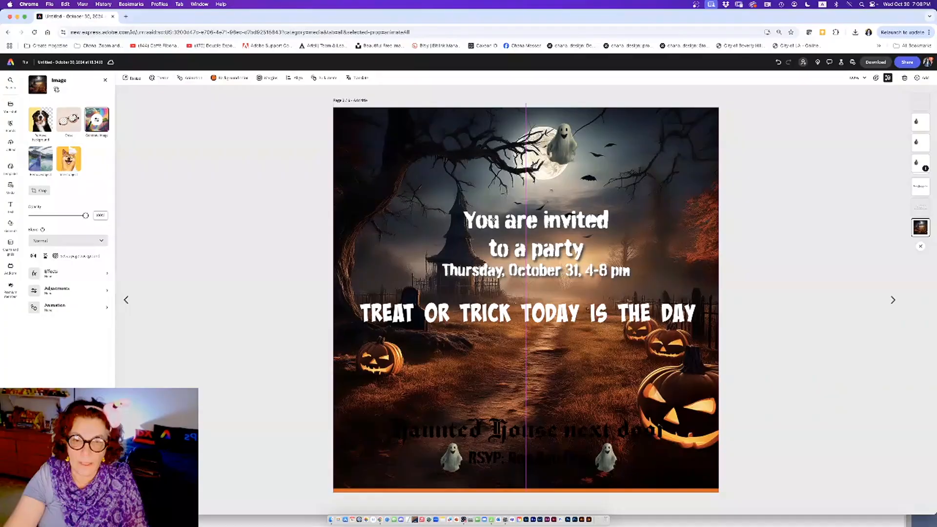
click(455, 213)
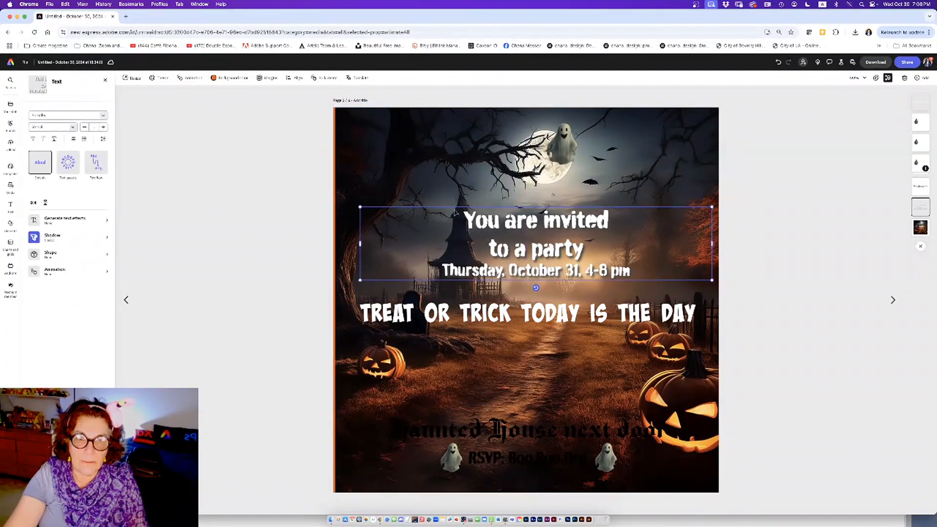
click(395, 187)
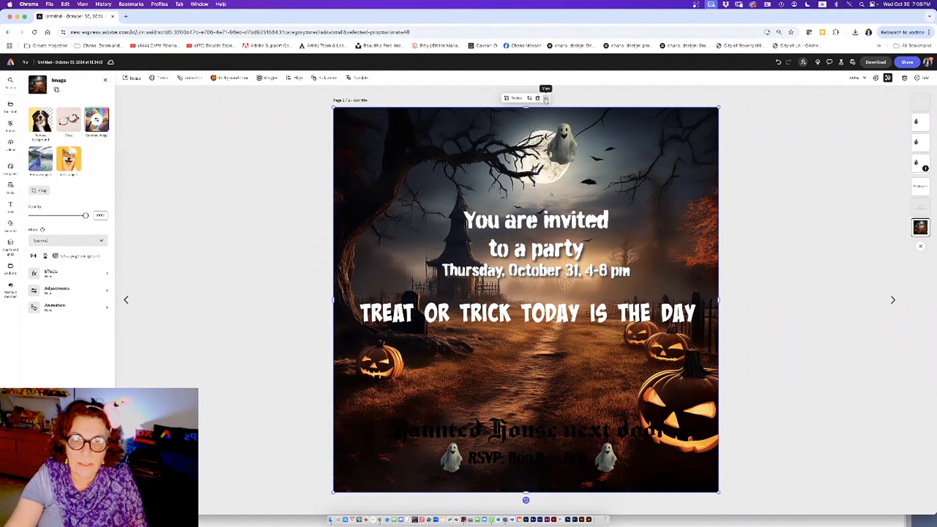
click(546, 98)
click(559, 190)
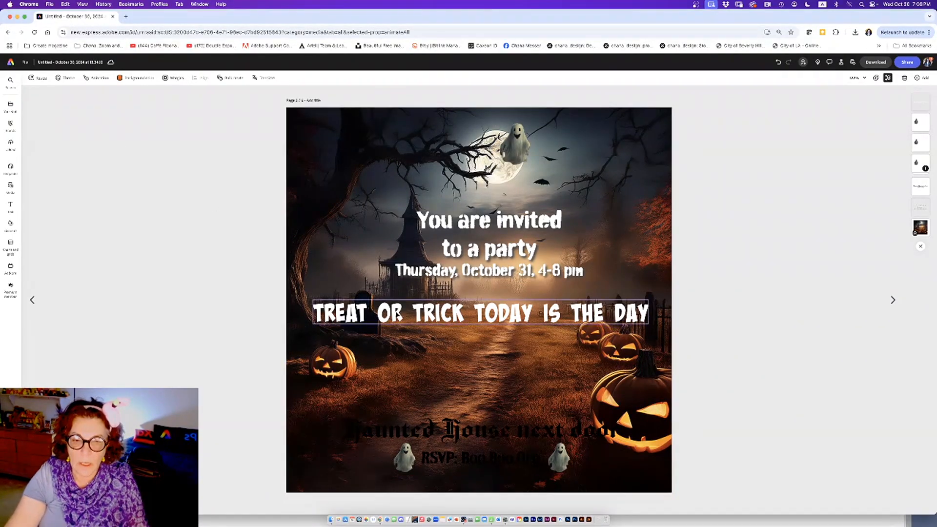
Step: Move the "Treat or Trick today is the day" text slightly down and break it into two lines after "Trick"
click(399, 315)
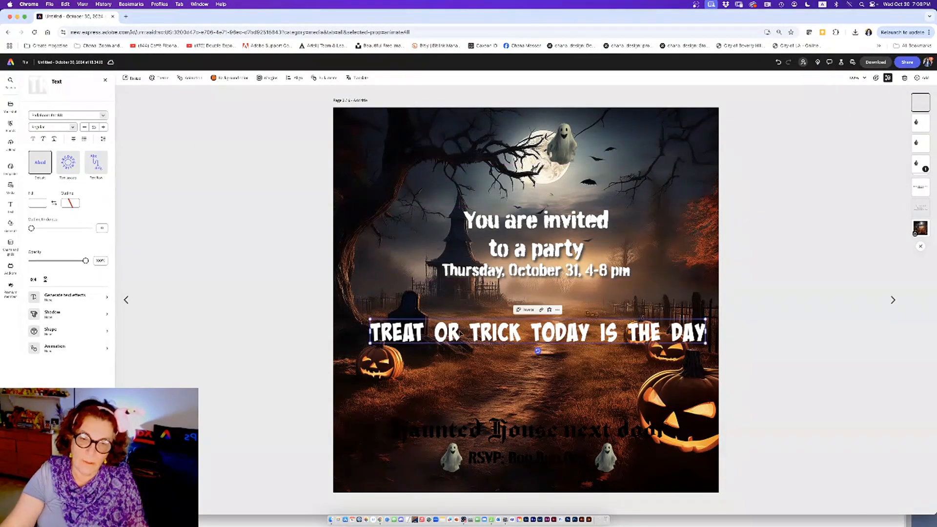
click(10, 206)
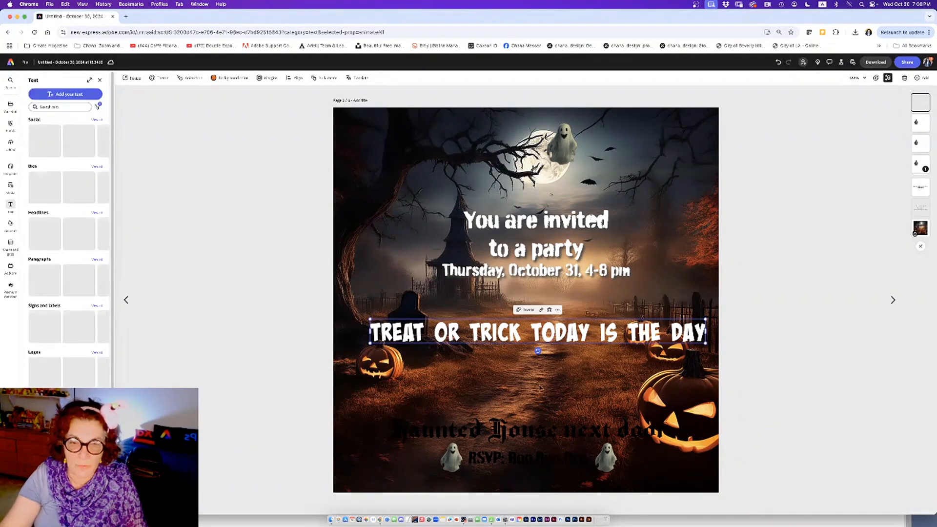
click(536, 335)
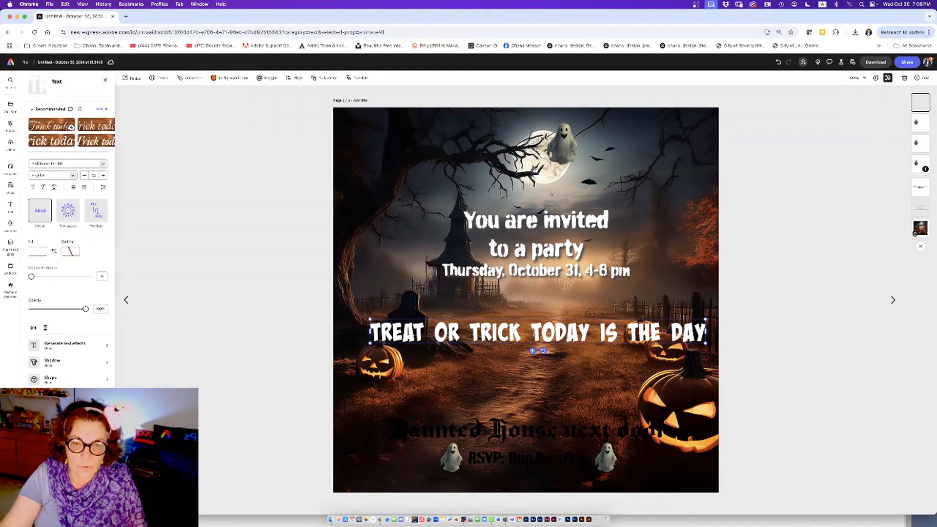
key(Return)
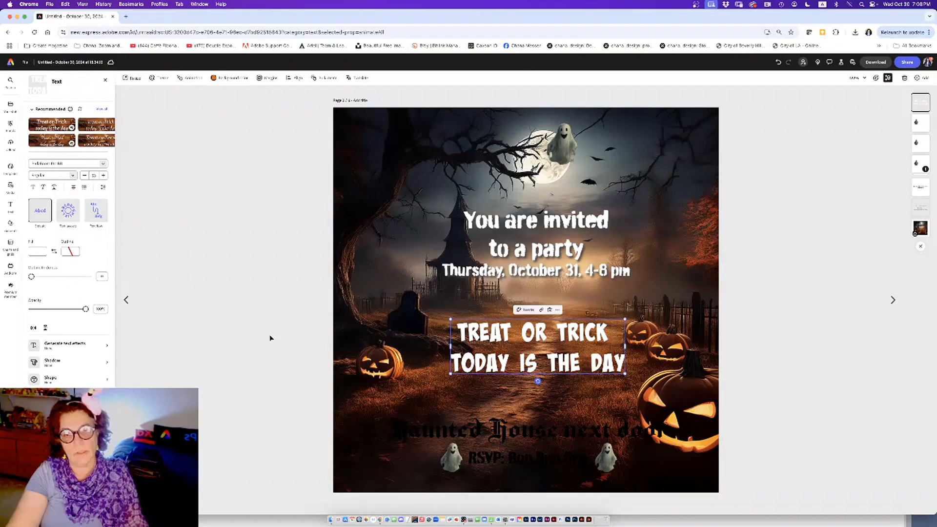
drag(477, 350, 473, 347)
Step: Recolour all the "Haunted House next door" and RSVP text with a yellow-orange sampled from the pumpkin in the background
click(503, 441)
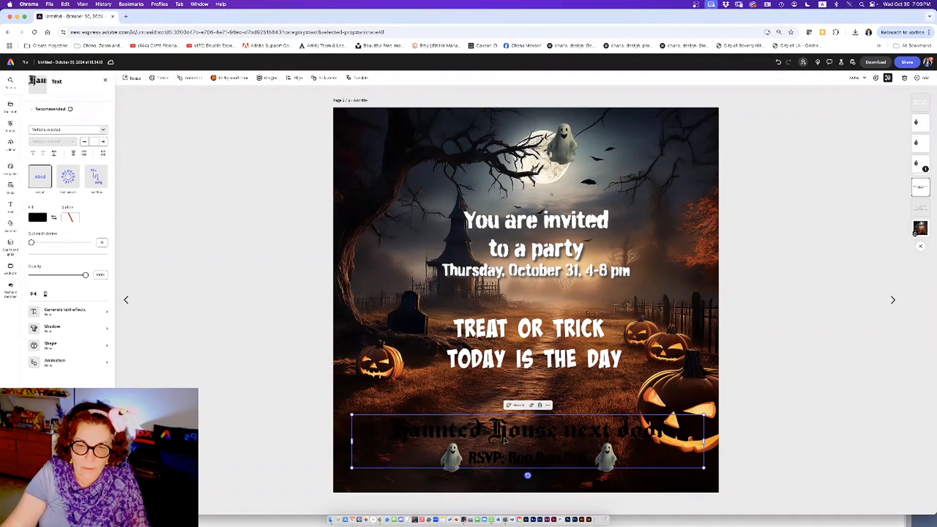
double_click(500, 440)
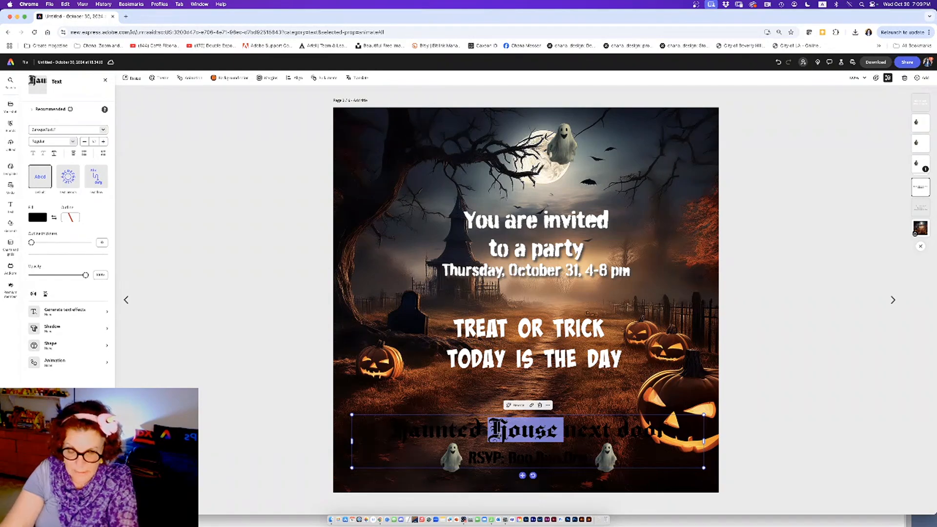
key(super+a)
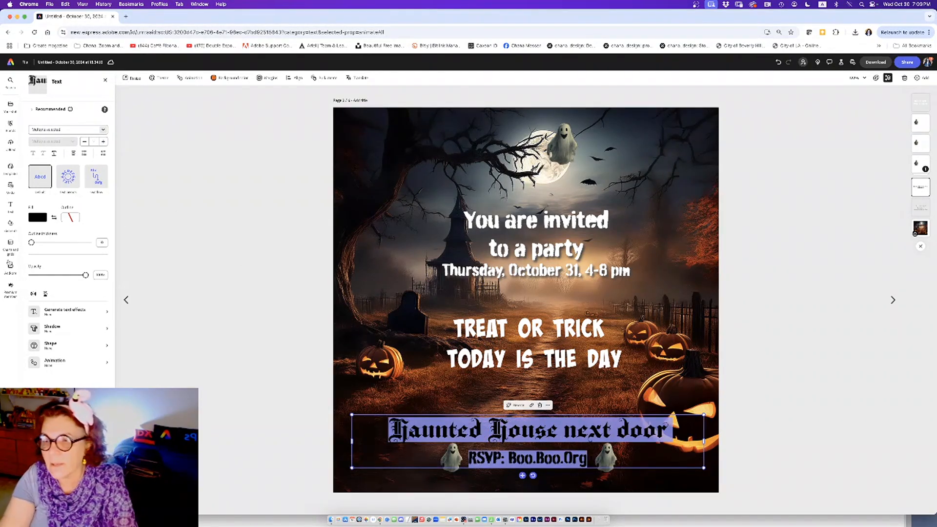
click(38, 218)
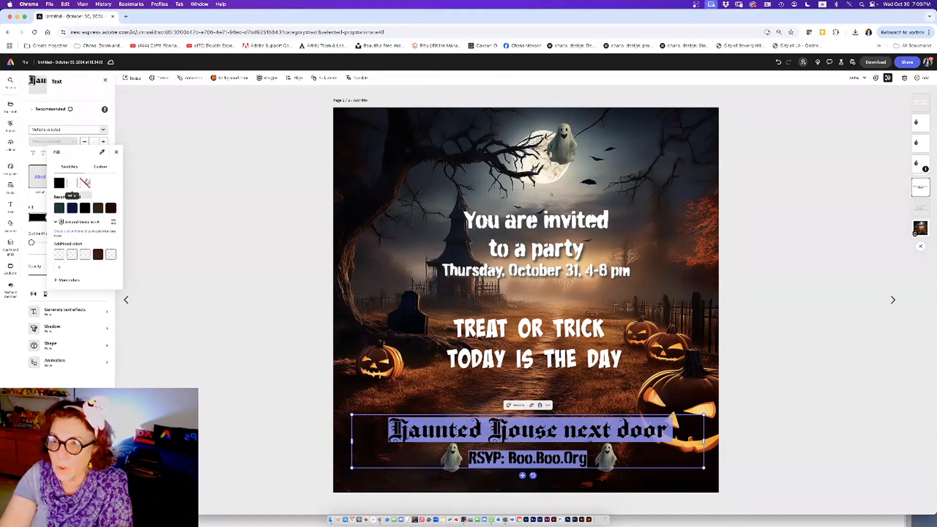
click(102, 152)
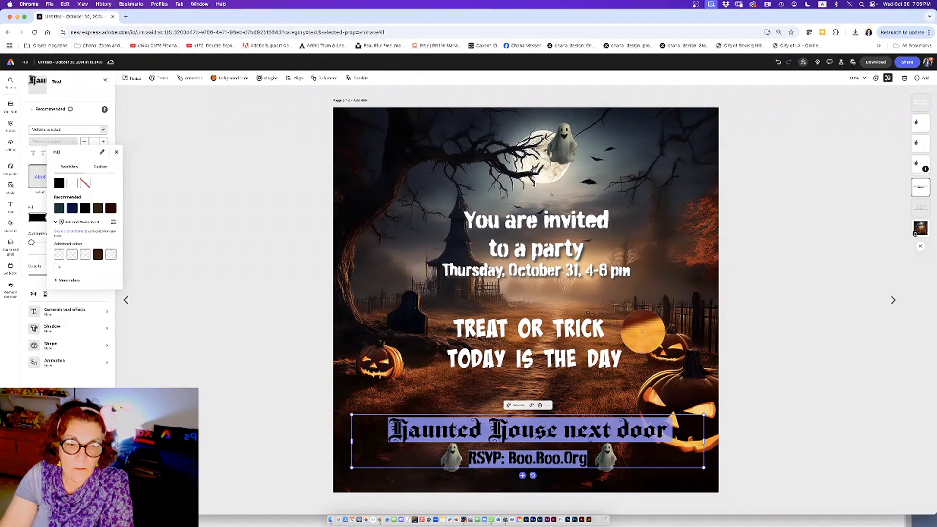
click(643, 332)
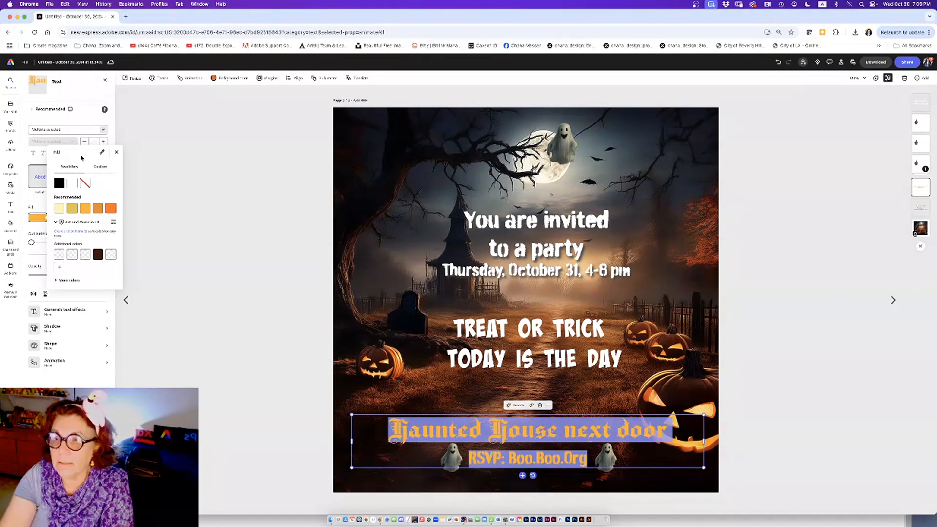
Step: Change the "Haunted House next door" and RSVP text to the same font as the "Treat or Trick" text
click(105, 131)
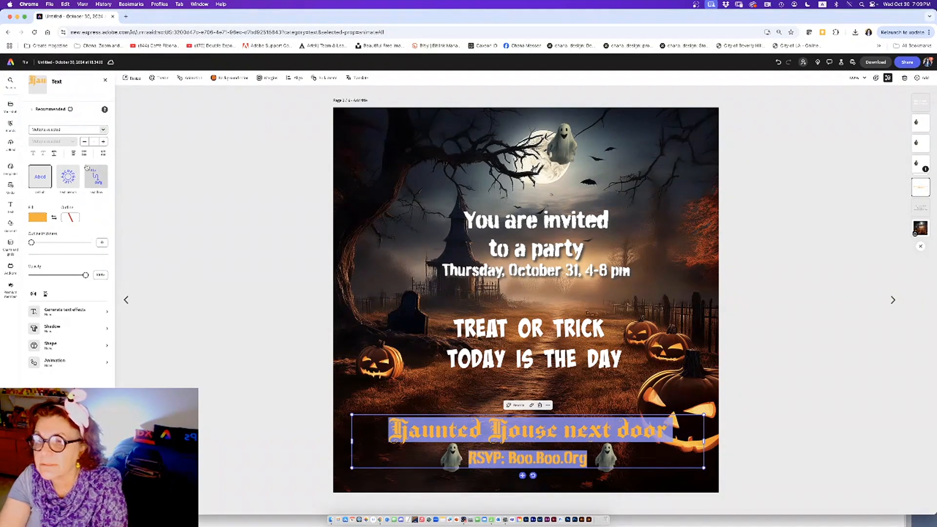
click(103, 130)
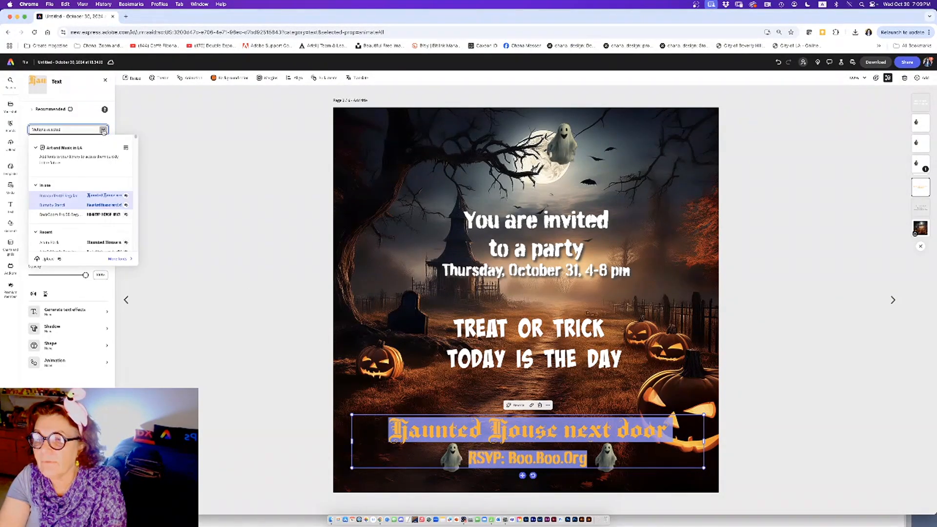
click(94, 215)
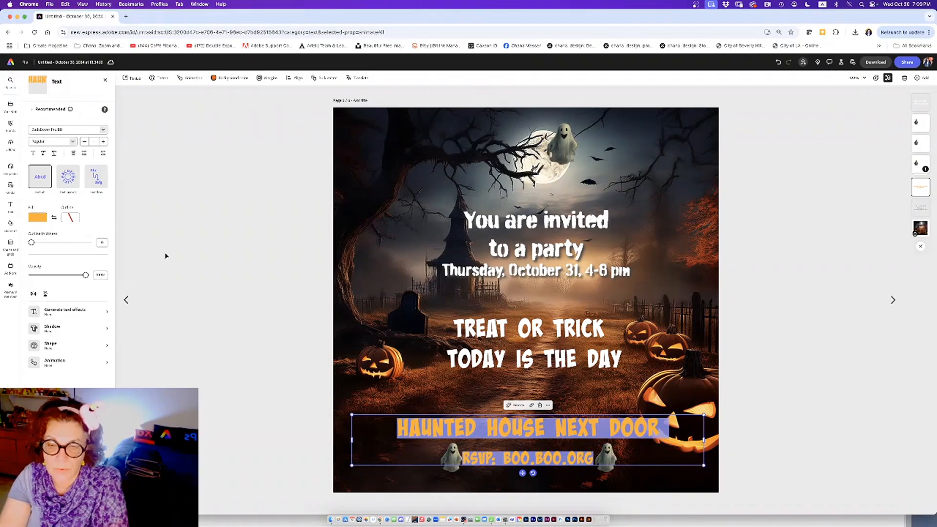
click(219, 297)
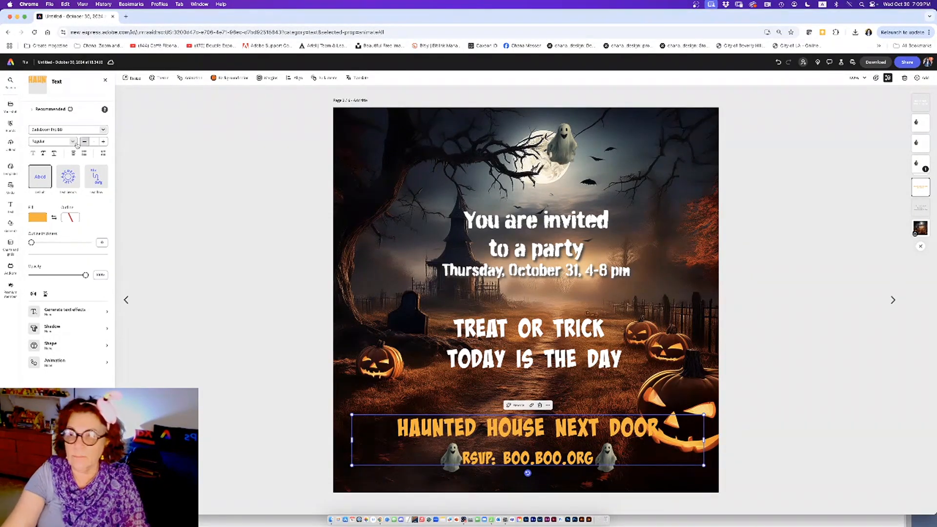
Step: Move the two small ghosts beside the RSVP line outward so both stand clear of the text
click(450, 463)
drag(450, 464, 432, 465)
drag(616, 461, 628, 456)
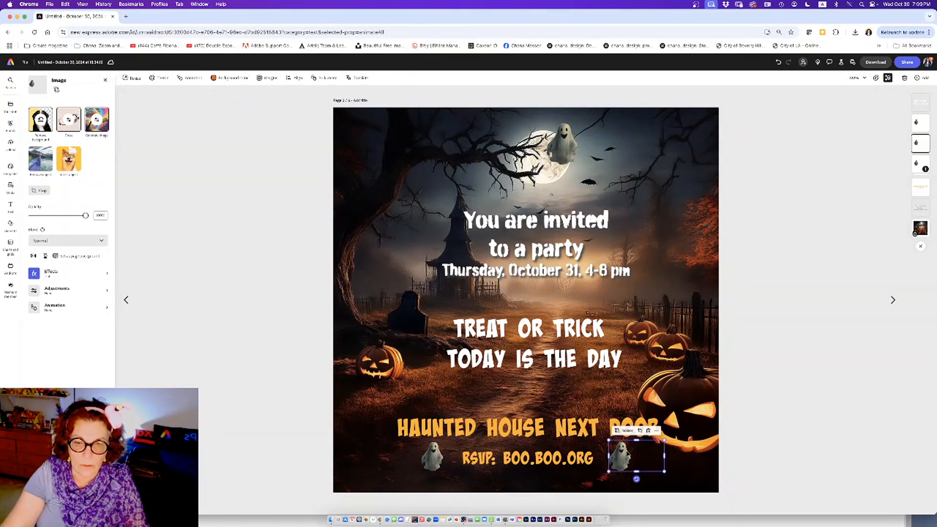
click(816, 426)
Step: Add a dark shadow to the "Haunted House next door" and RSVP text
click(503, 431)
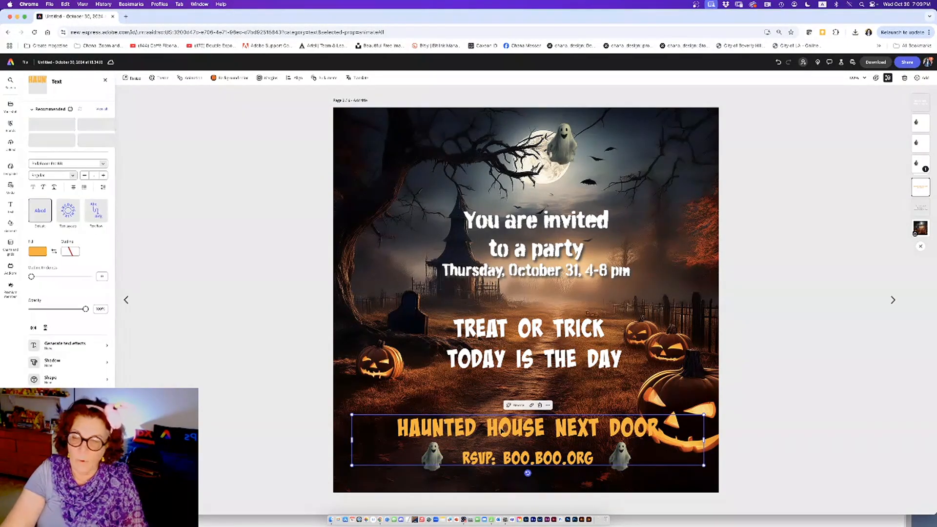
click(63, 366)
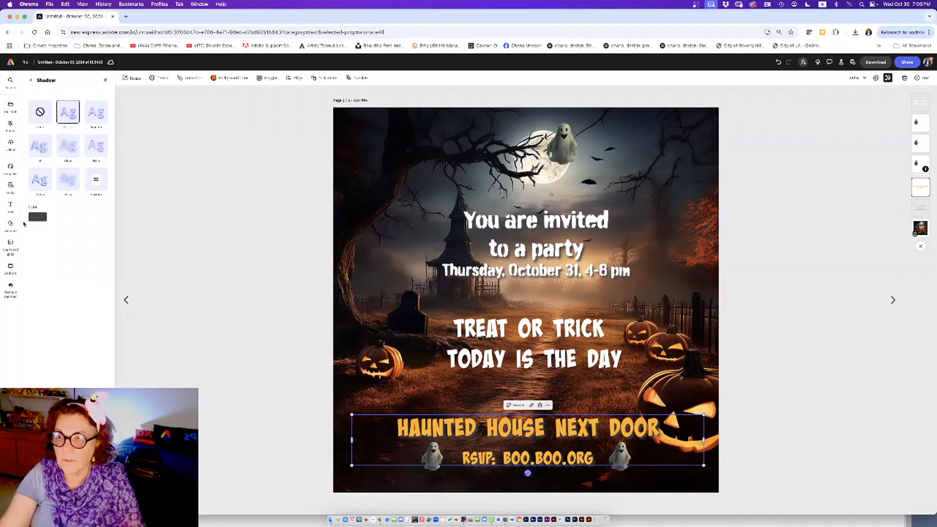
click(202, 255)
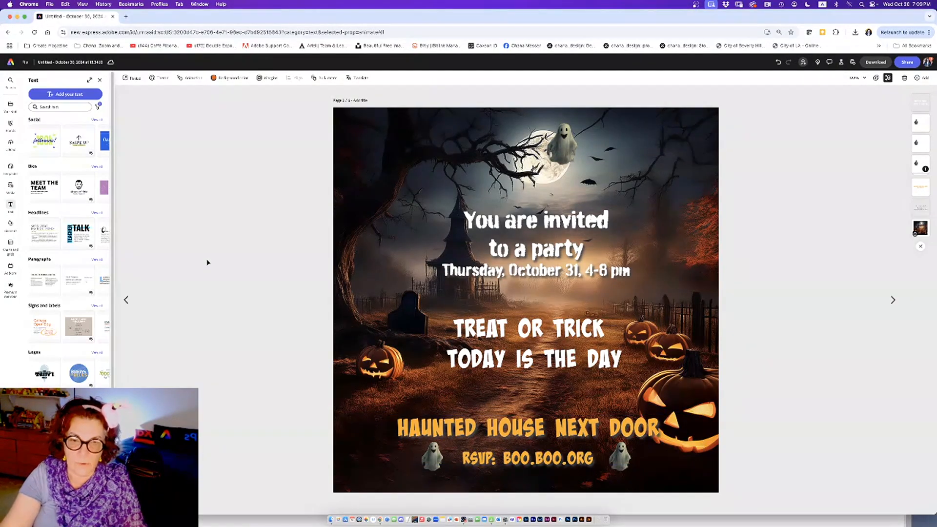
Step: Move the "You are invited to a party" text and the "Treat or Trick today is the day" text higher on the page
drag(492, 224, 490, 211)
drag(490, 327, 489, 309)
click(212, 312)
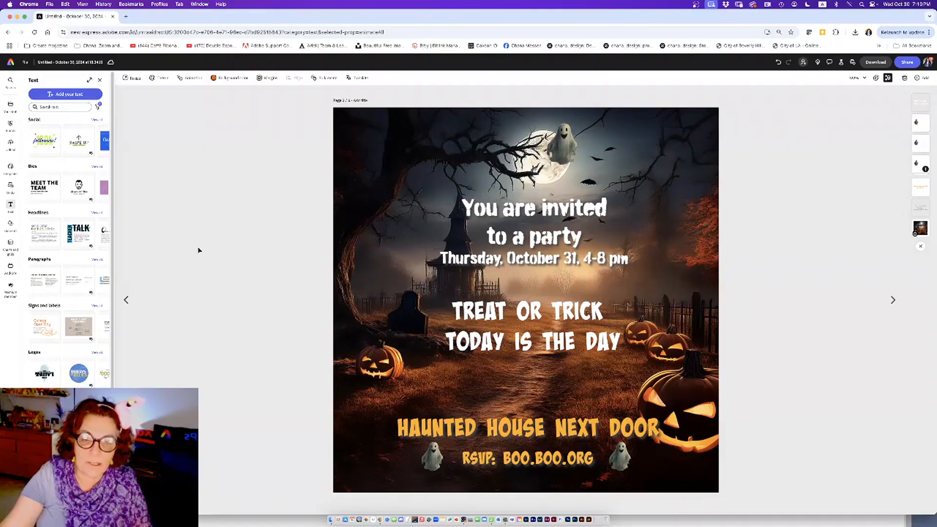
click(499, 215)
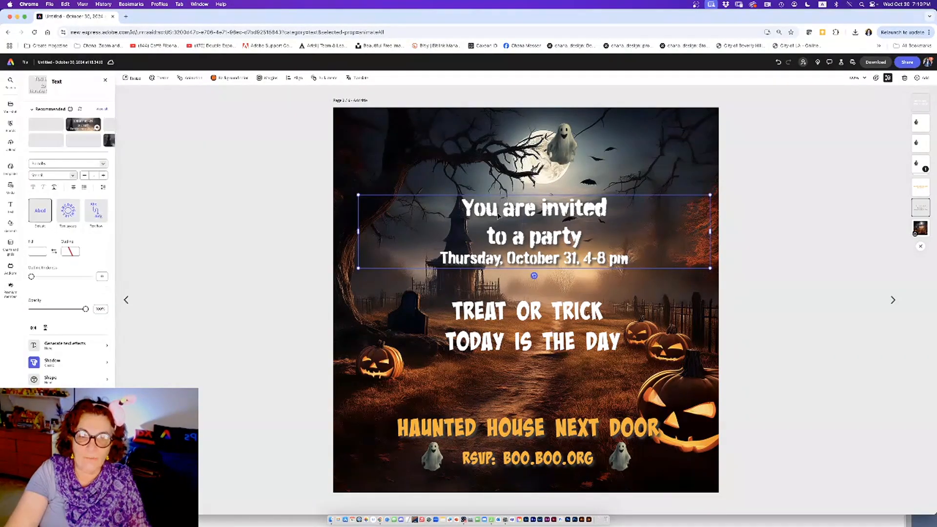
drag(498, 215, 499, 203)
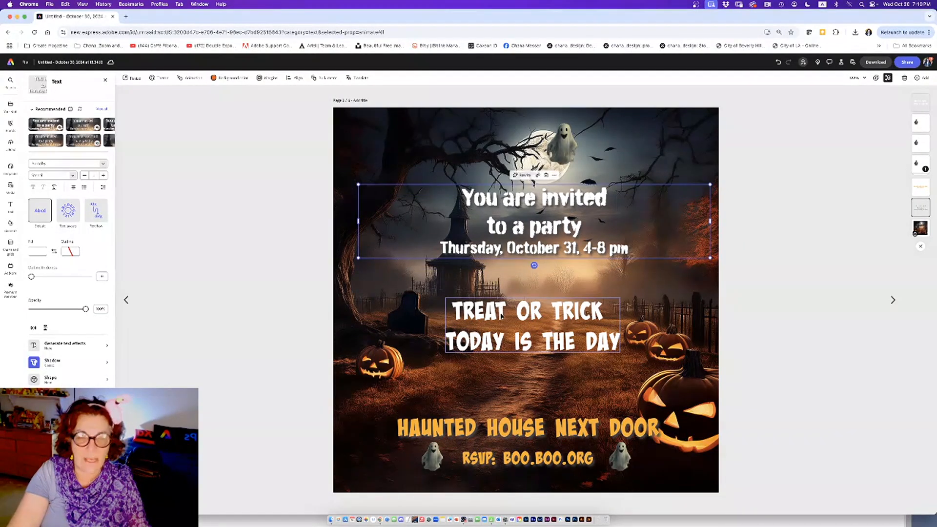
drag(502, 318, 502, 304)
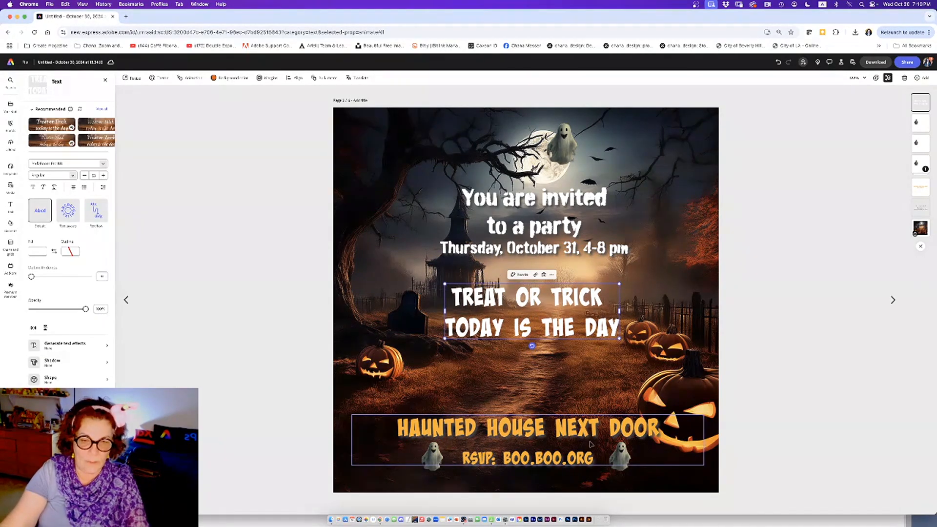
Step: Move the "Haunted House next door" and RSVP text up, leaving the two small ghosts below it
click(621, 468)
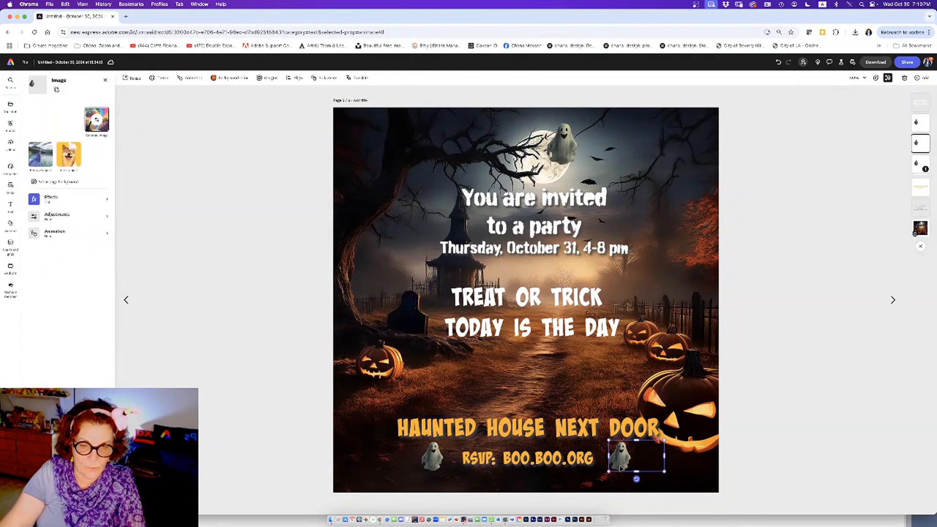
shift+click(435, 465)
drag(490, 432, 485, 399)
Step: Place the two small ghosts side by side, centred beneath the RSVP line
click(619, 463)
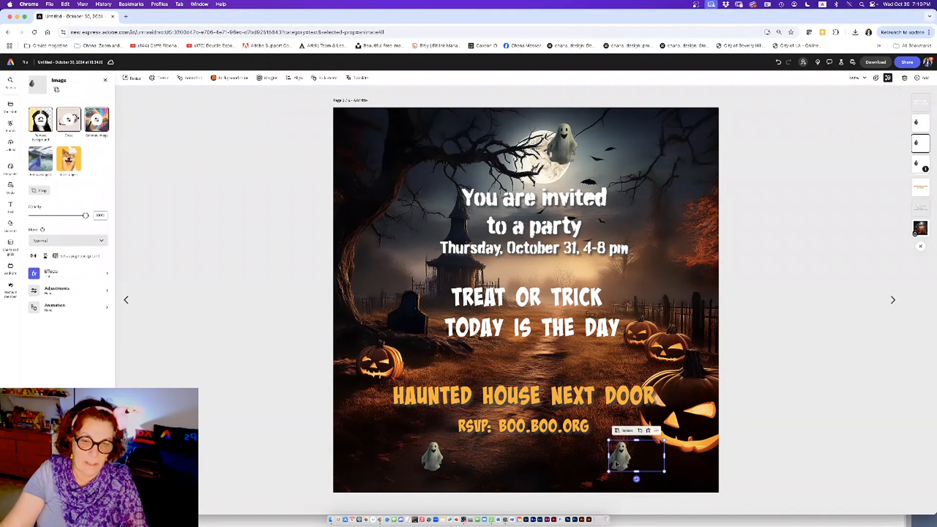
drag(619, 462, 541, 466)
click(432, 462)
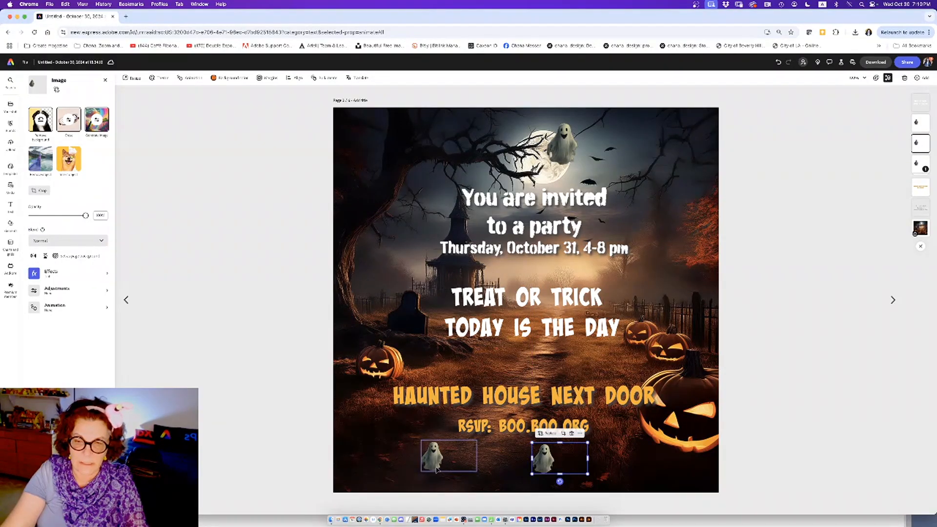
drag(432, 461, 513, 467)
click(293, 446)
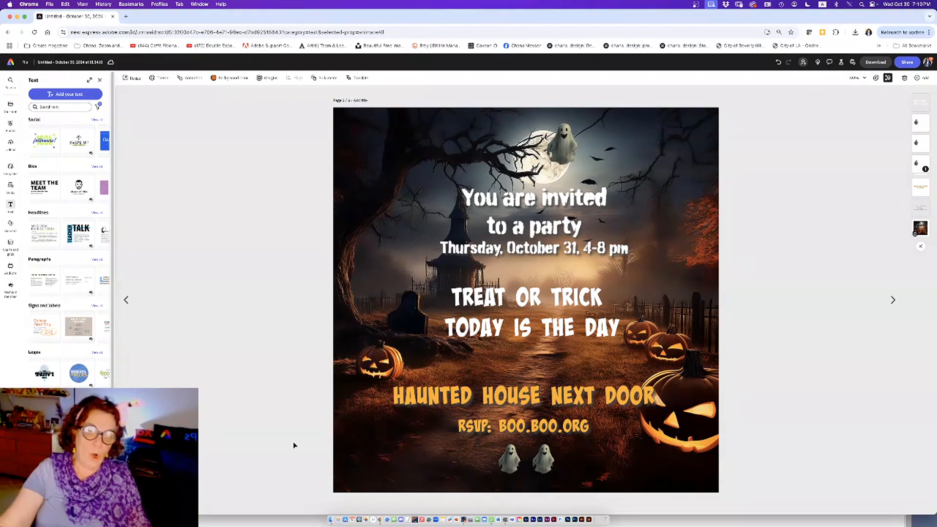
click(894, 300)
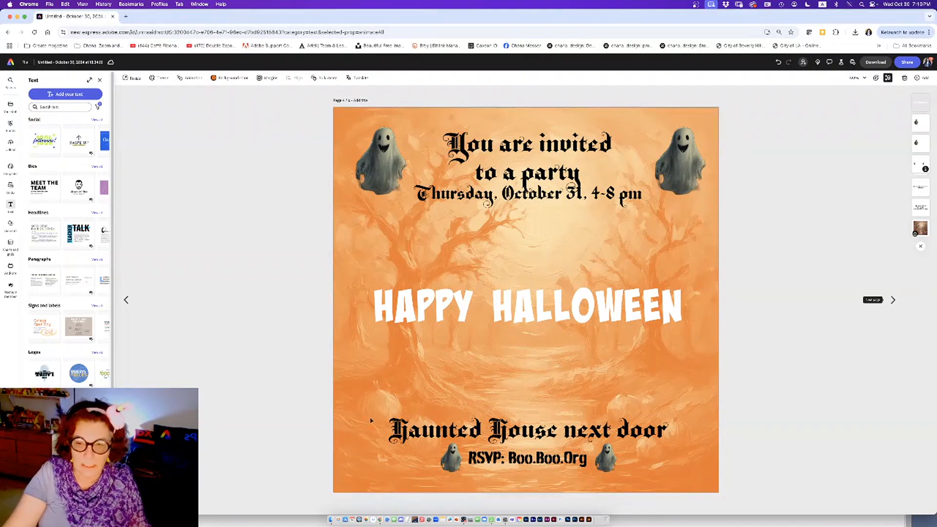
click(126, 299)
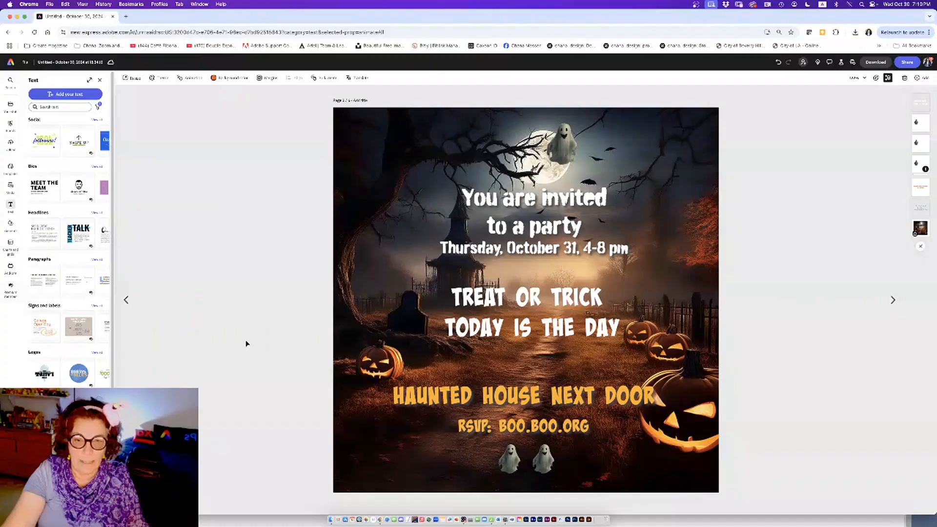
Step: Apply the Spin animation to the "You are invited to a party" text as both its In and Out effect
click(520, 248)
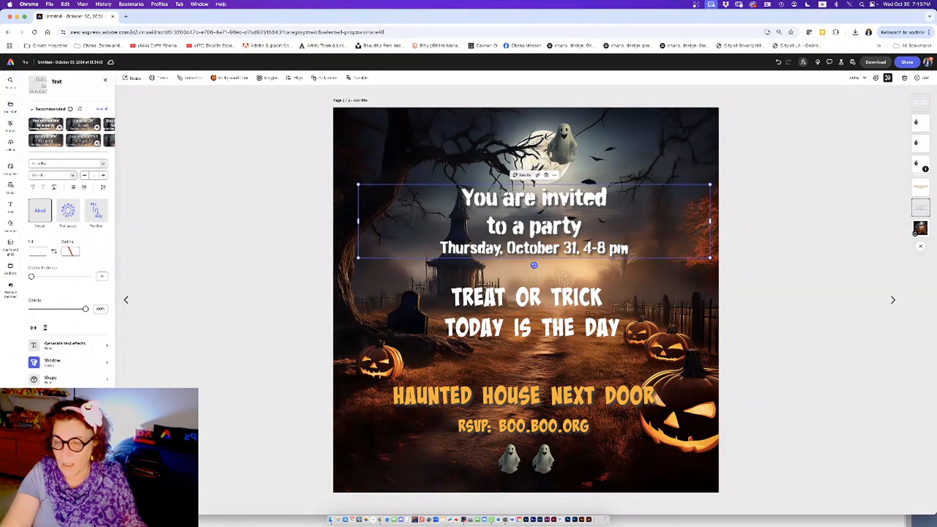
click(68, 397)
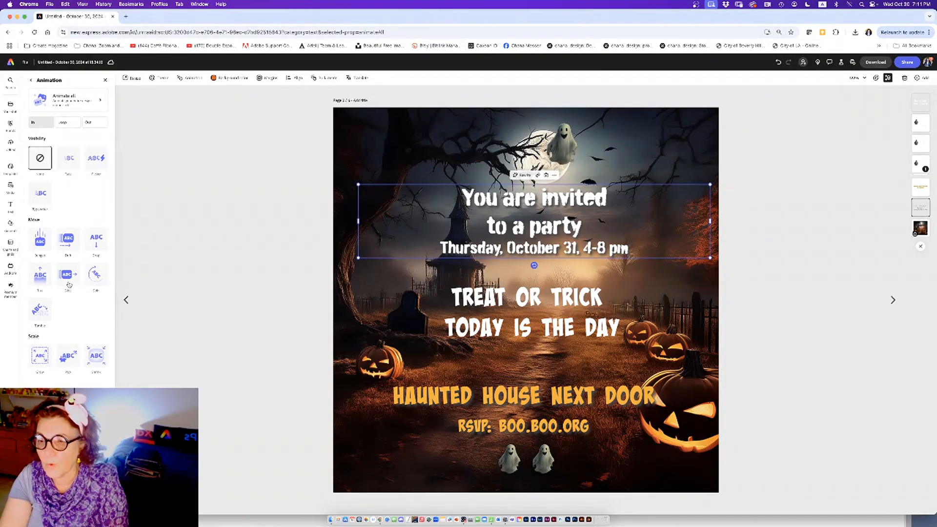
click(97, 276)
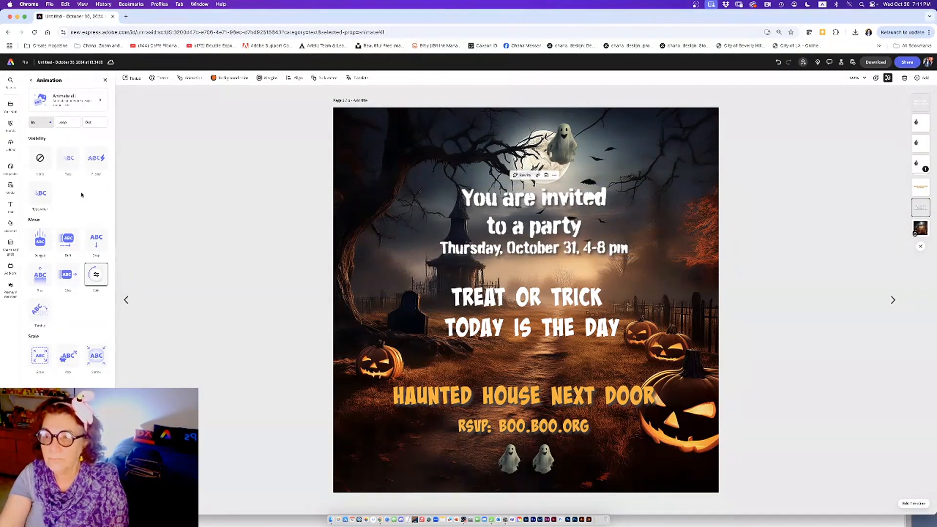
click(69, 123)
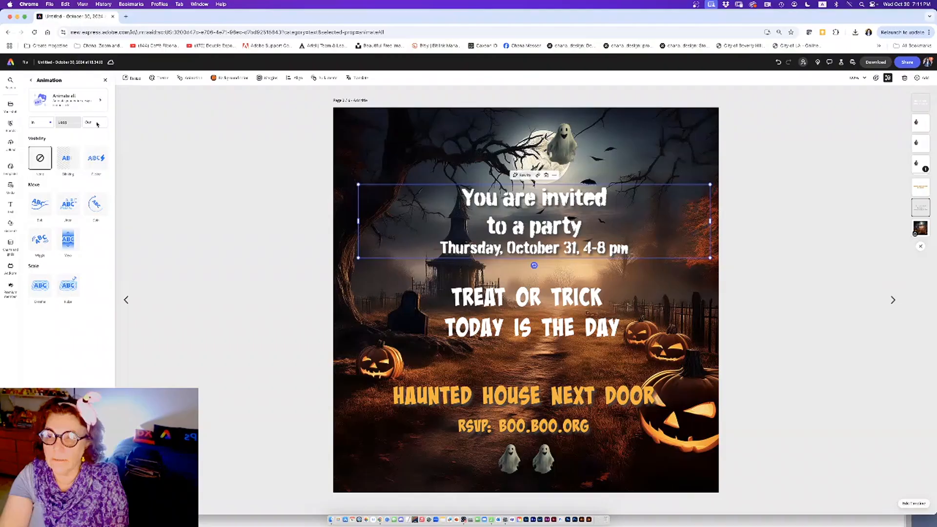
click(97, 124)
click(97, 275)
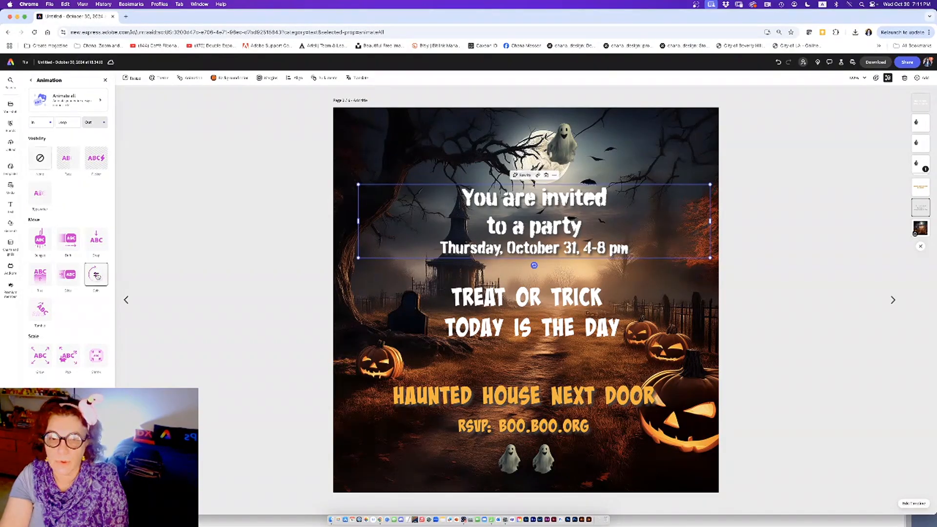
click(237, 278)
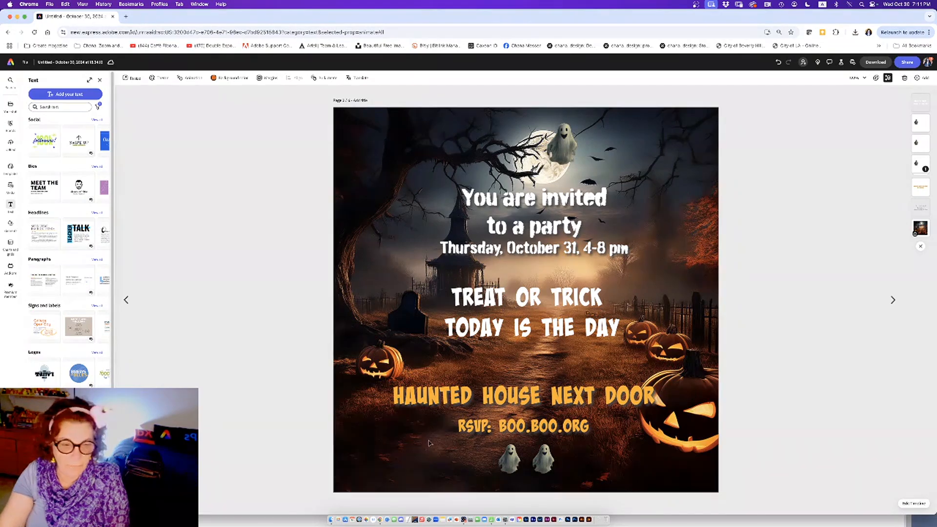
Step: Show the page's timeline and play the animation of the "You are invited to a party" text
click(915, 504)
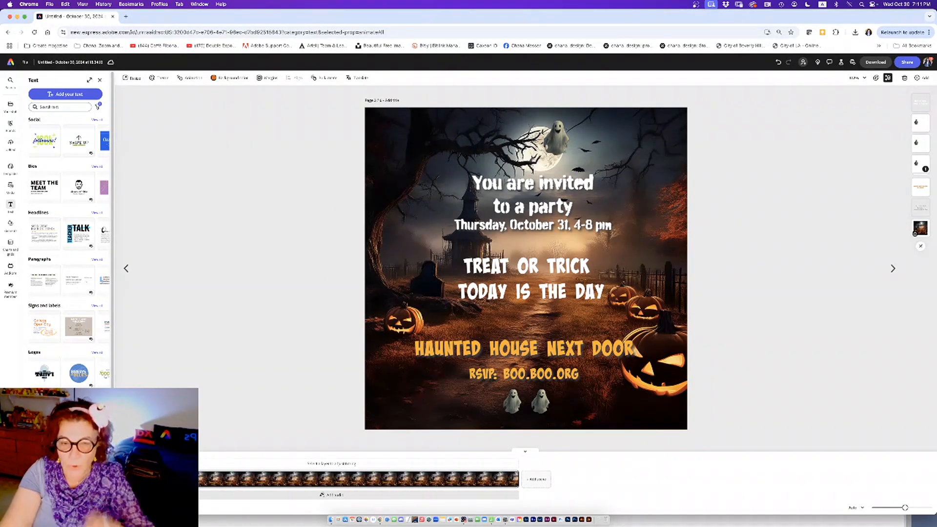
click(500, 225)
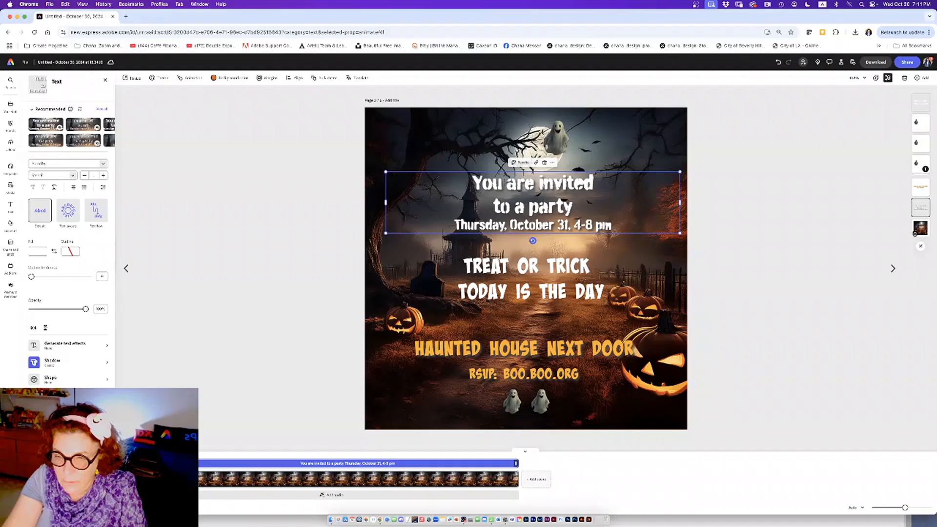
key(space)
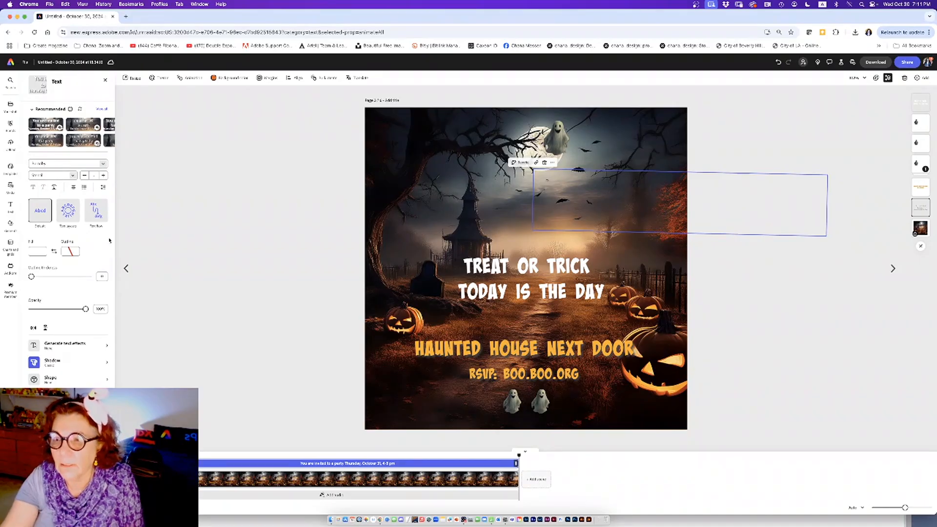
Step: Review the invitation text's In, Loop and Out animation settings and play the page again
click(68, 397)
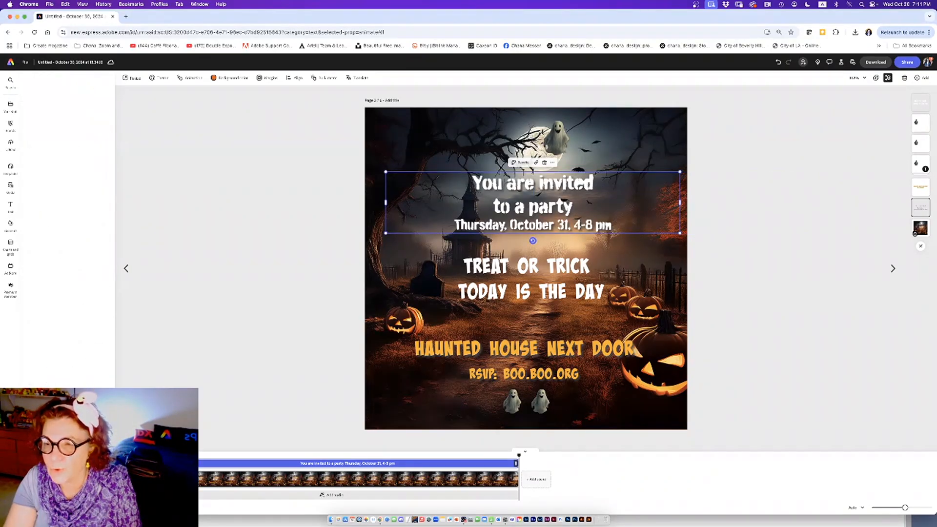
click(94, 123)
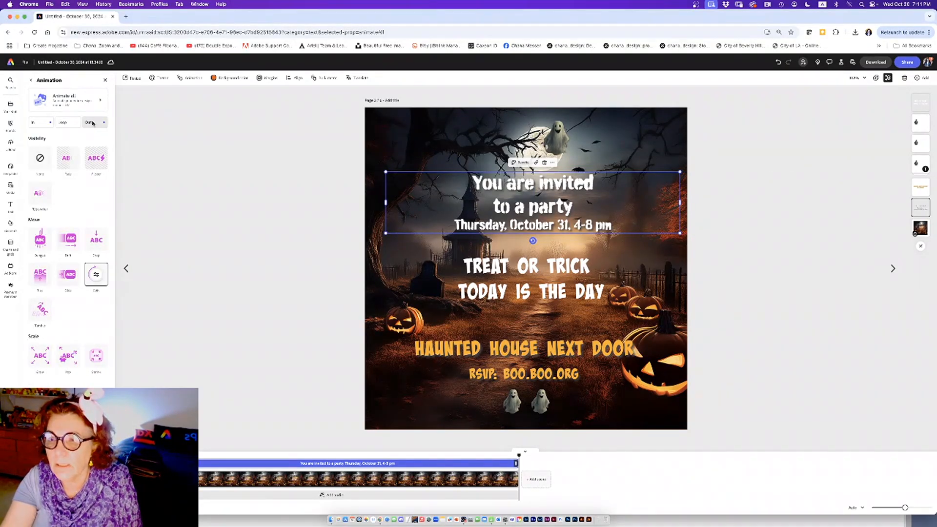
click(68, 123)
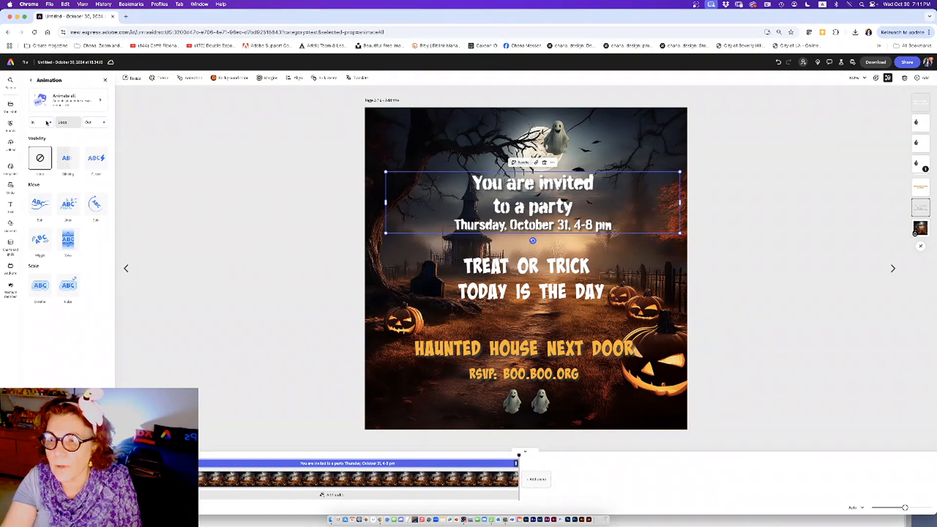
click(40, 123)
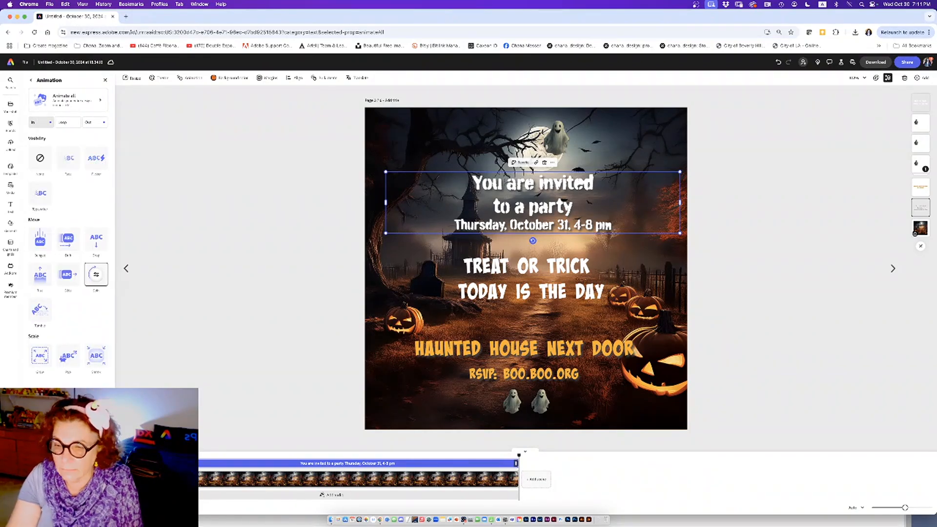
key(space)
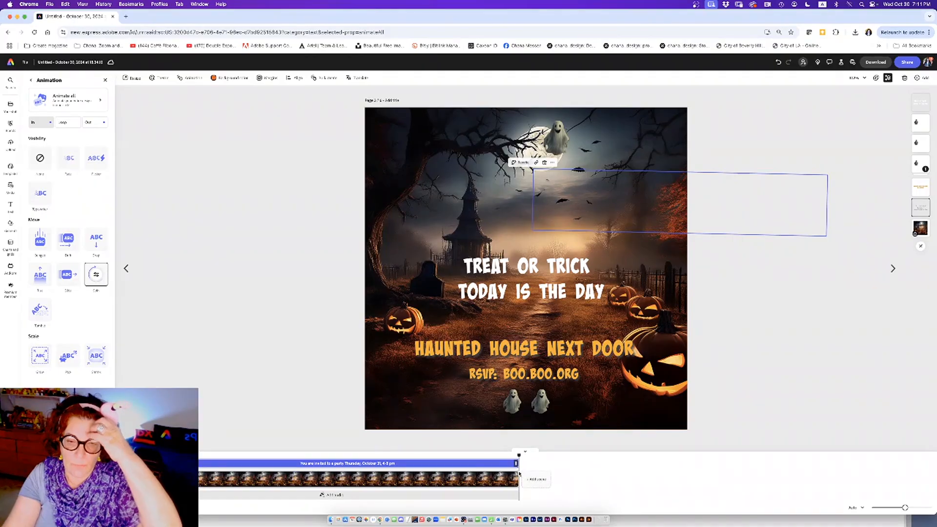
Step: Shorten the invitation text's timeline clip so it ends well before the scene does, and play the result
drag(475, 464, 390, 465)
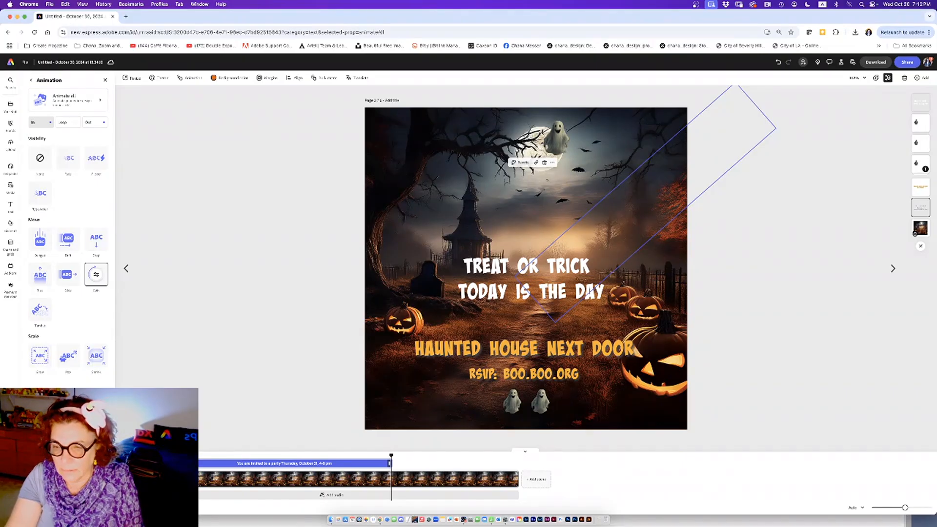
key(space)
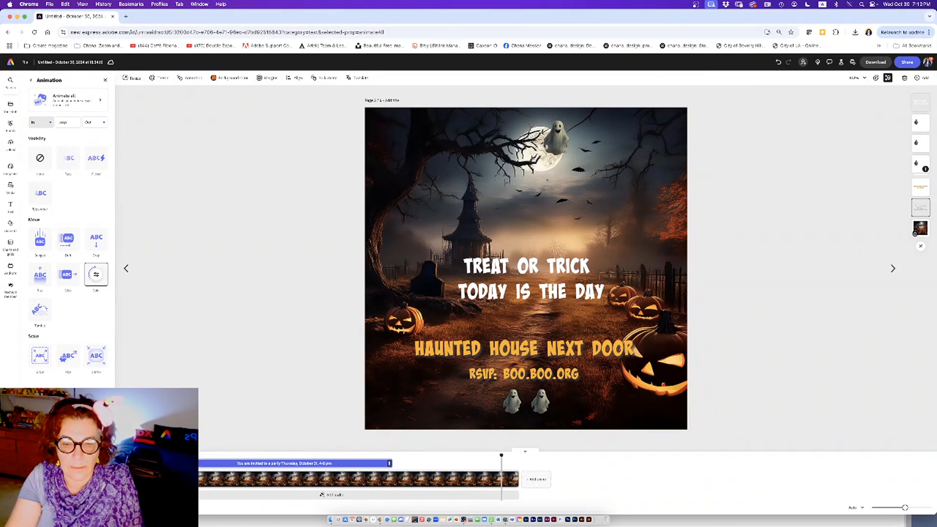
key(space)
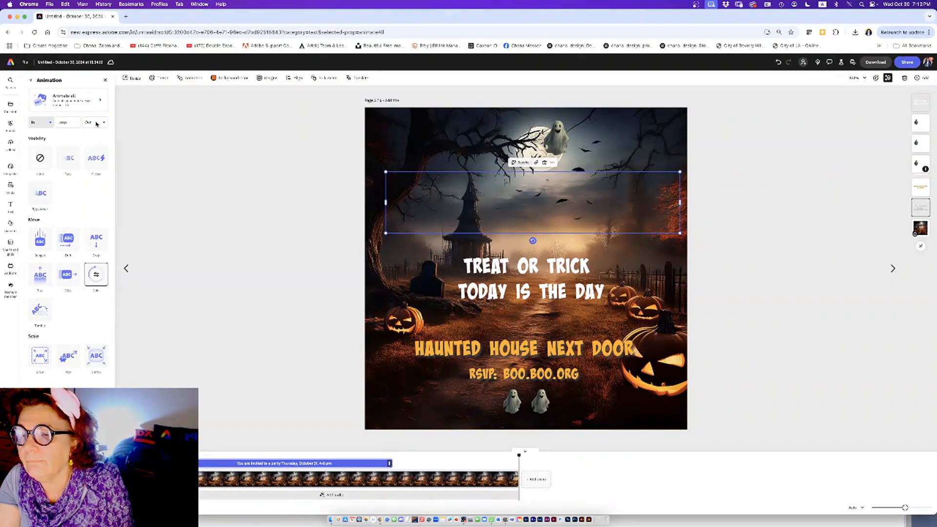
Step: Remove the In and Out animations from the invitation text and extend its timeline clip back to the end of the scene
click(97, 124)
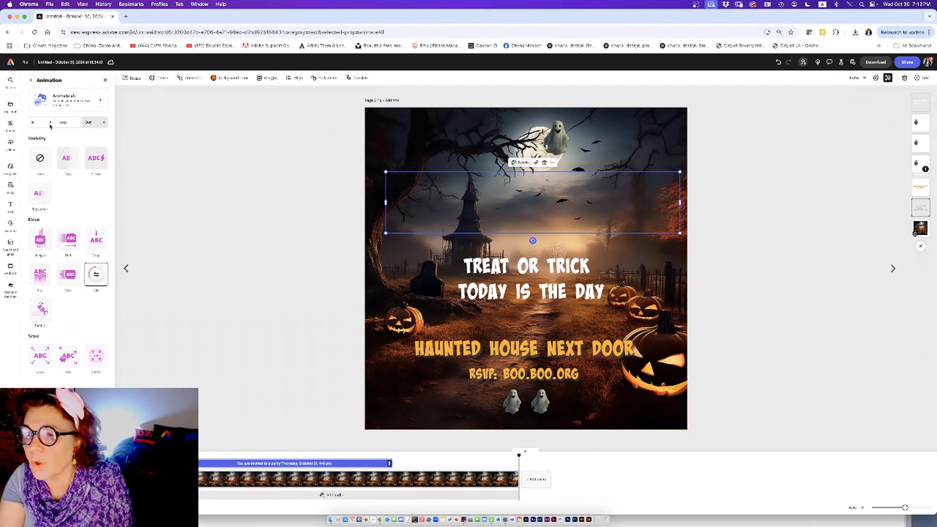
drag(389, 463, 391, 463)
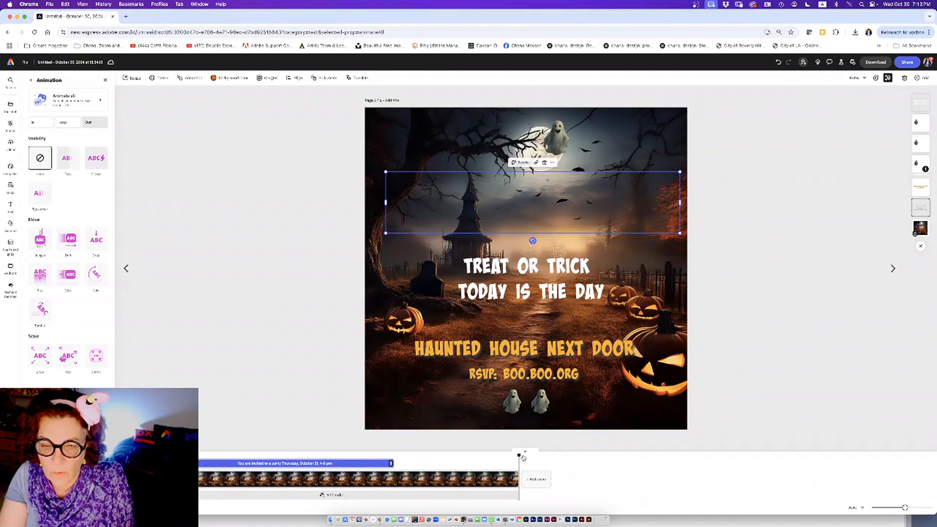
drag(391, 463, 518, 465)
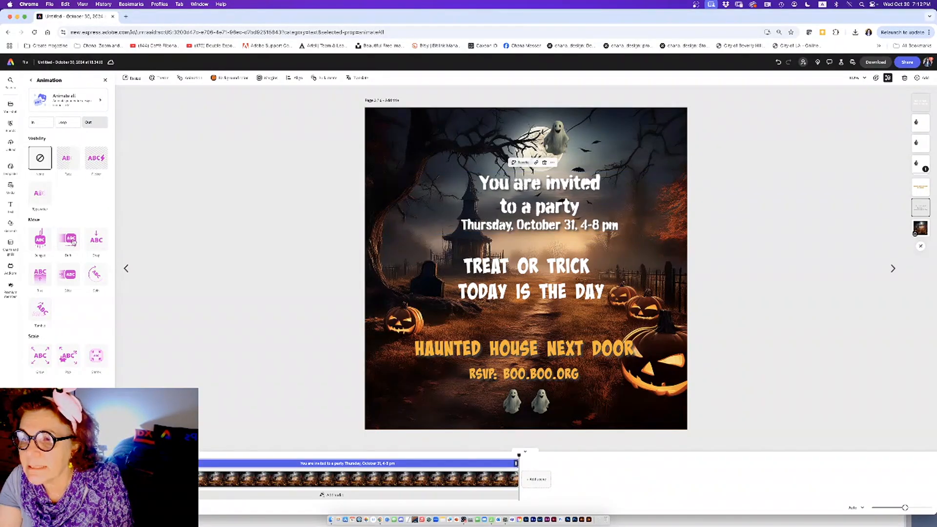
click(37, 123)
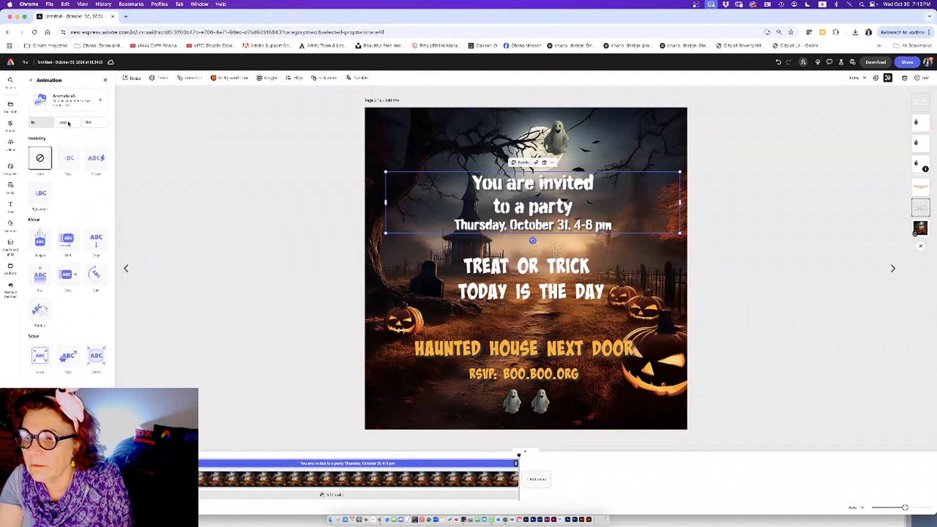
Step: Apply the Spin loop animation to the "You are invited to a party" text
click(68, 123)
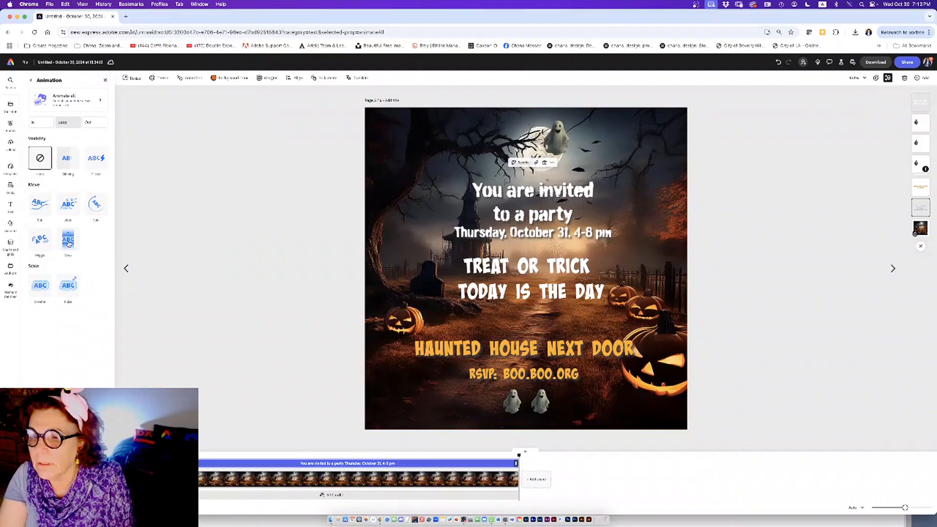
click(97, 205)
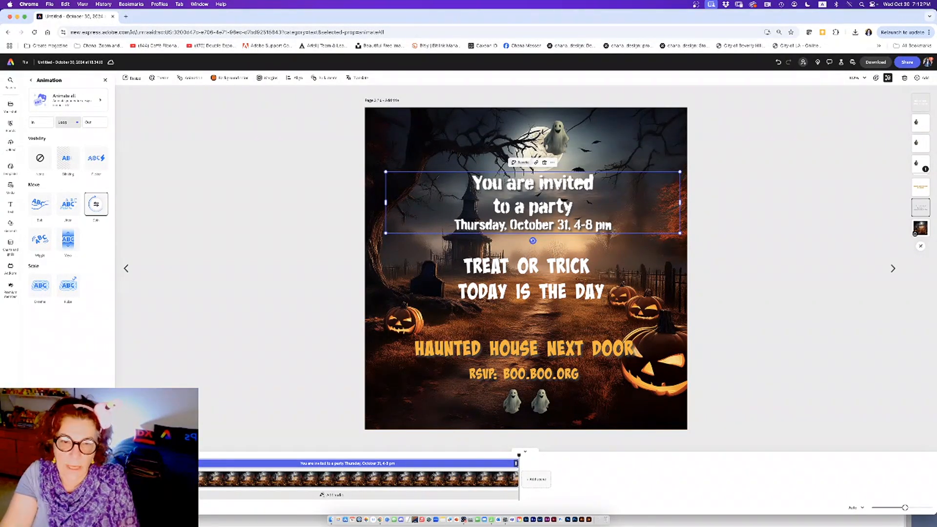
click(236, 400)
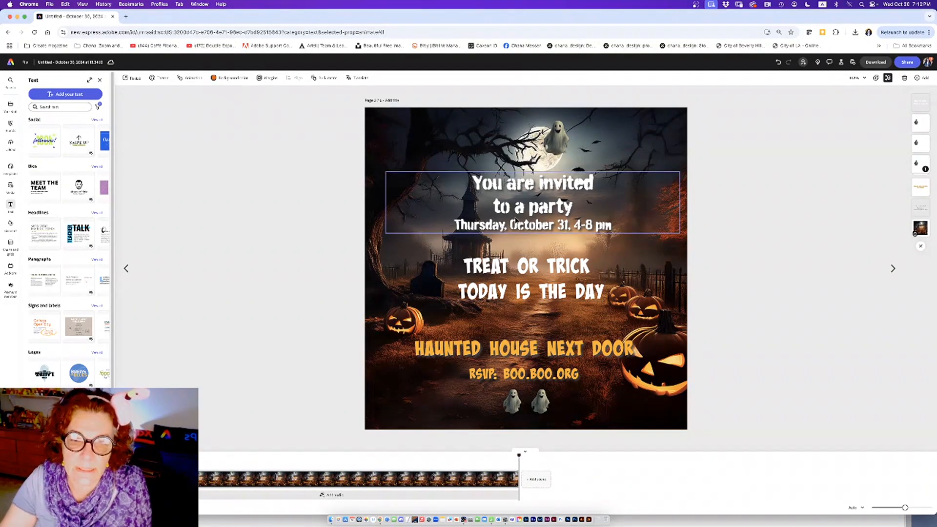
click(494, 283)
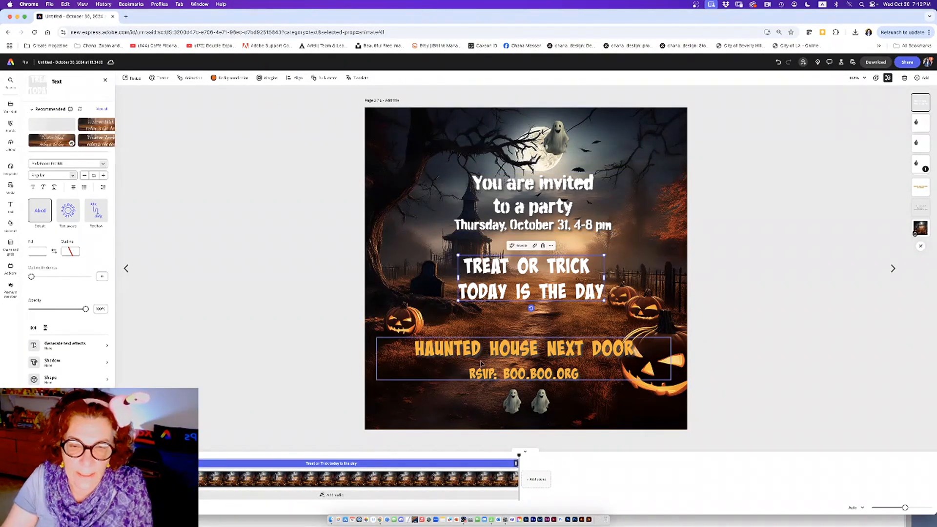
key(Return)
key(Return)
key(Return)
key(Return)
key(Return)
key(Return)
key(Return)
key(Return)
key(Return)
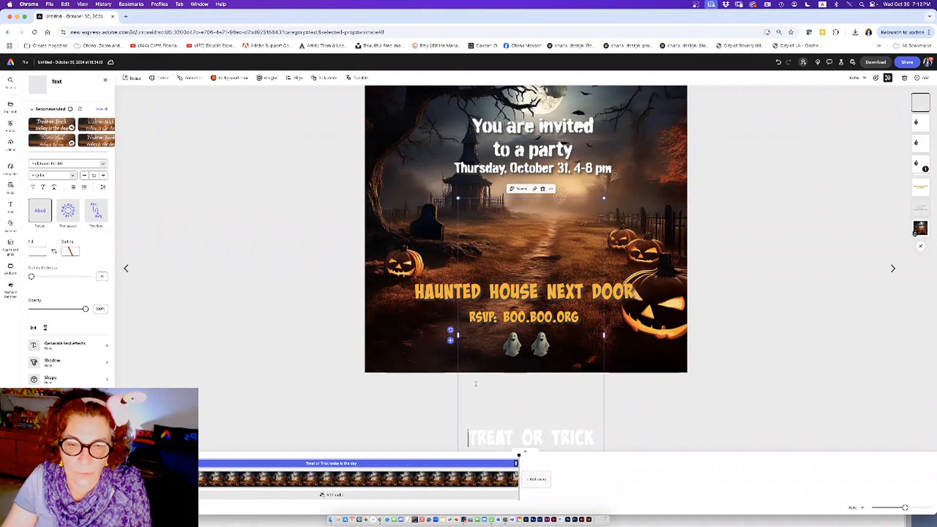
key(super+z)
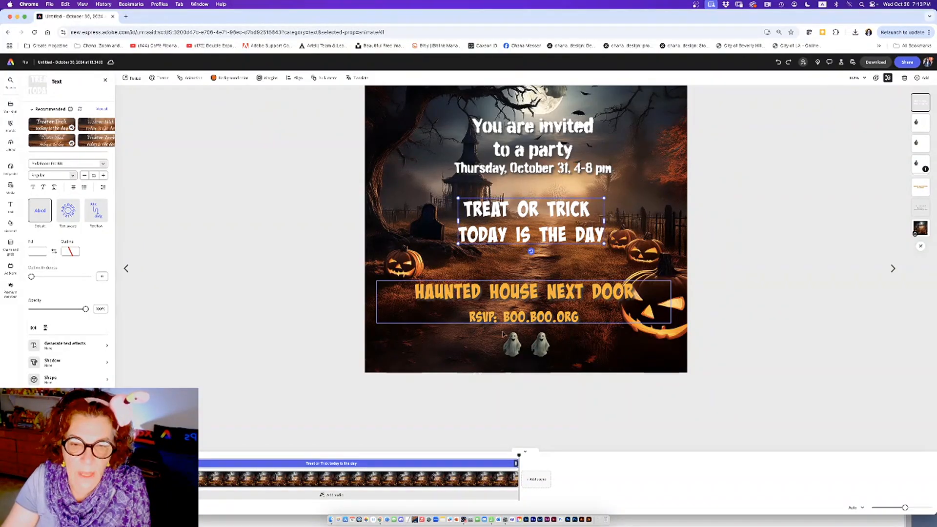
Step: Select the "Treat or Trick" text together with the bottom ghosts and give both the Spin In animation
shift+click(517, 350)
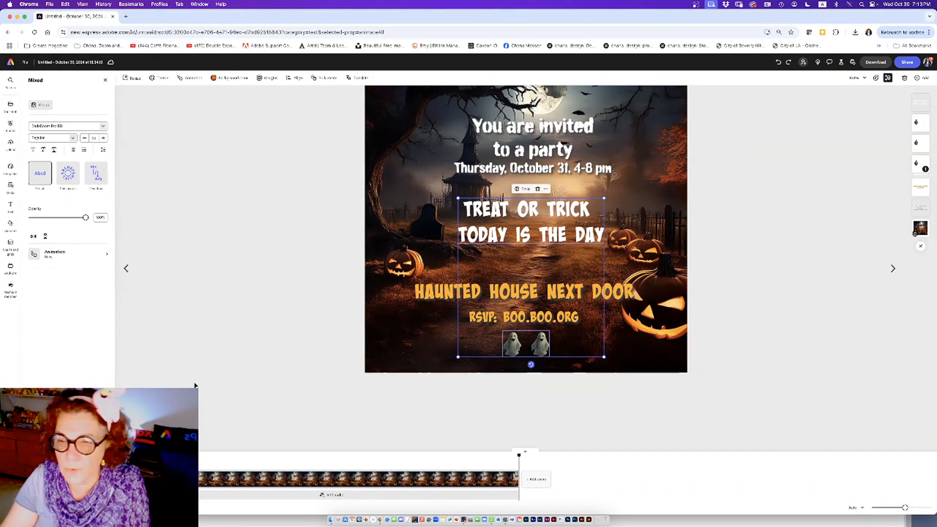
click(33, 255)
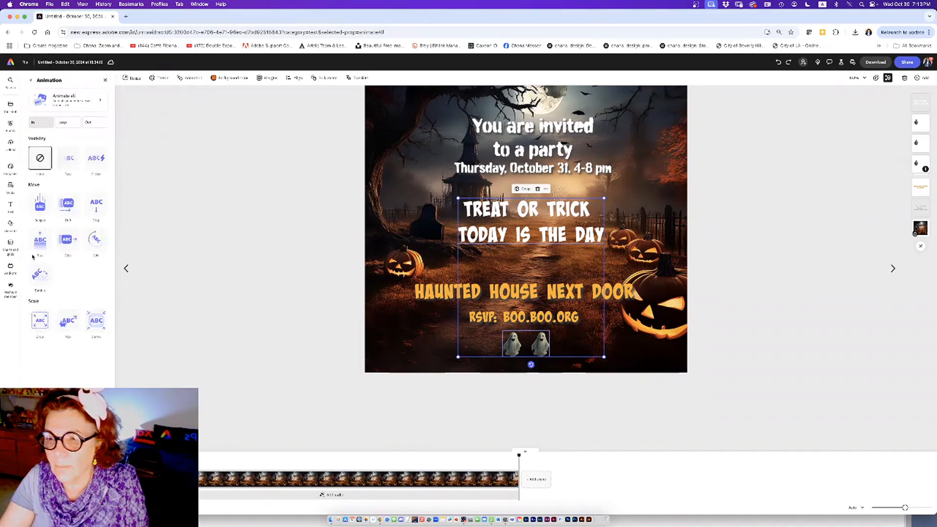
click(95, 239)
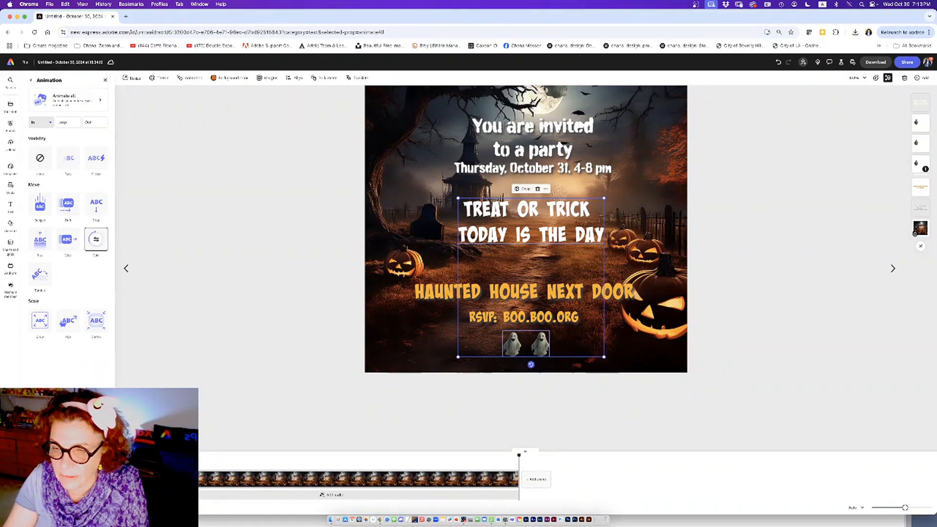
Step: Try a delayed start for the "Treat or Trick" text's timeline clip and undo the trim
click(531, 222)
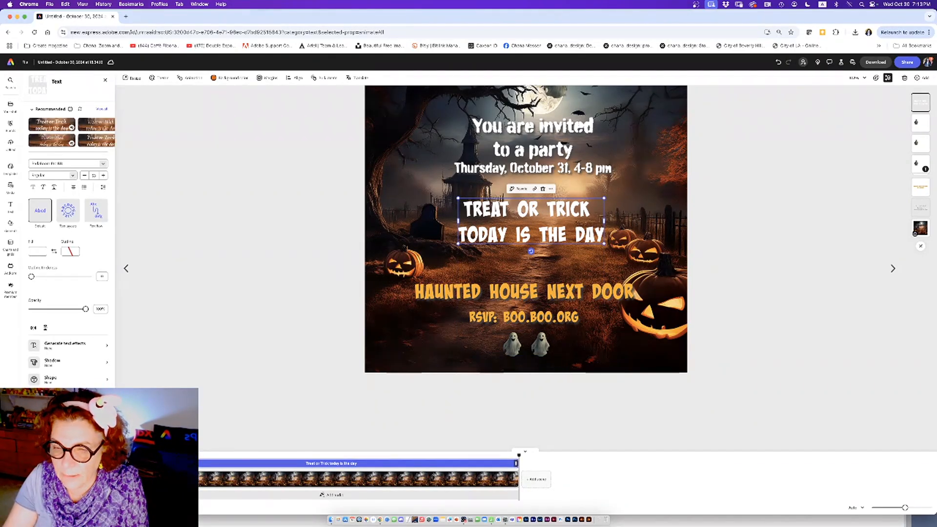
drag(180, 464, 217, 464)
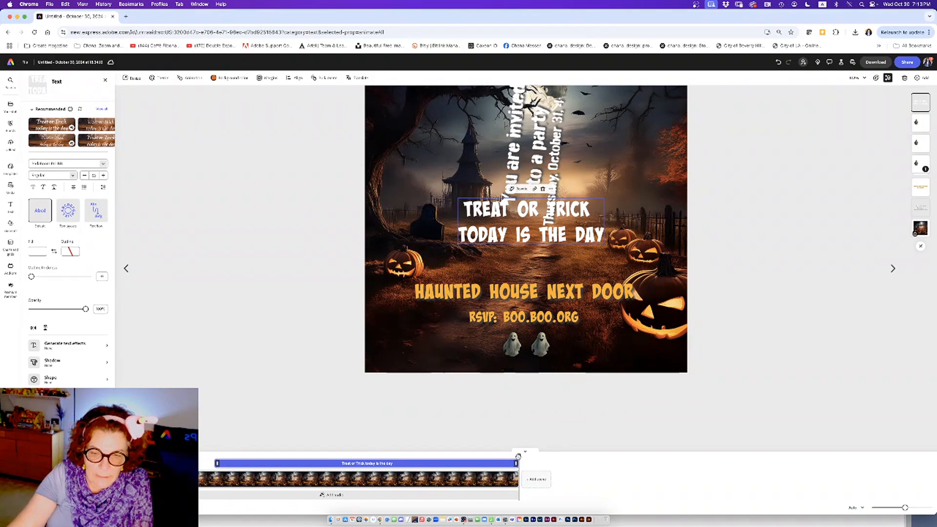
drag(518, 462, 440, 464)
click(514, 236)
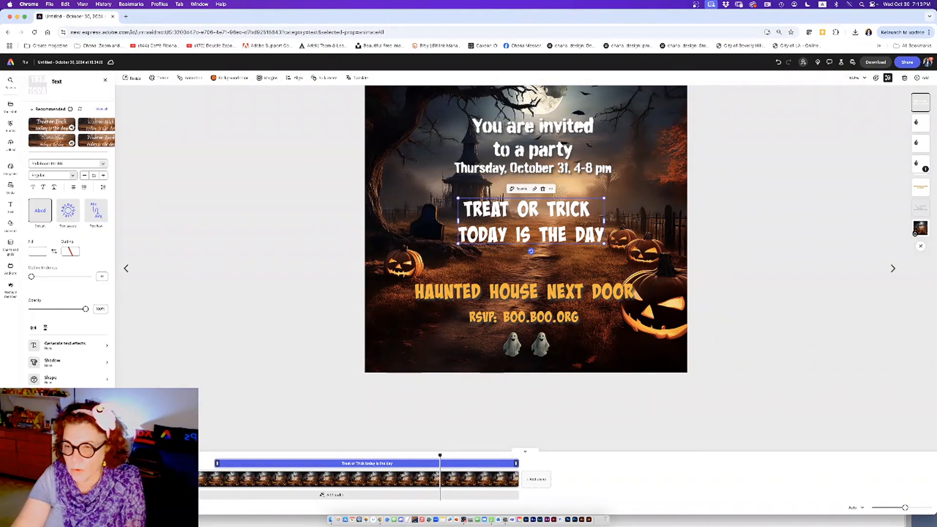
key(super+a)
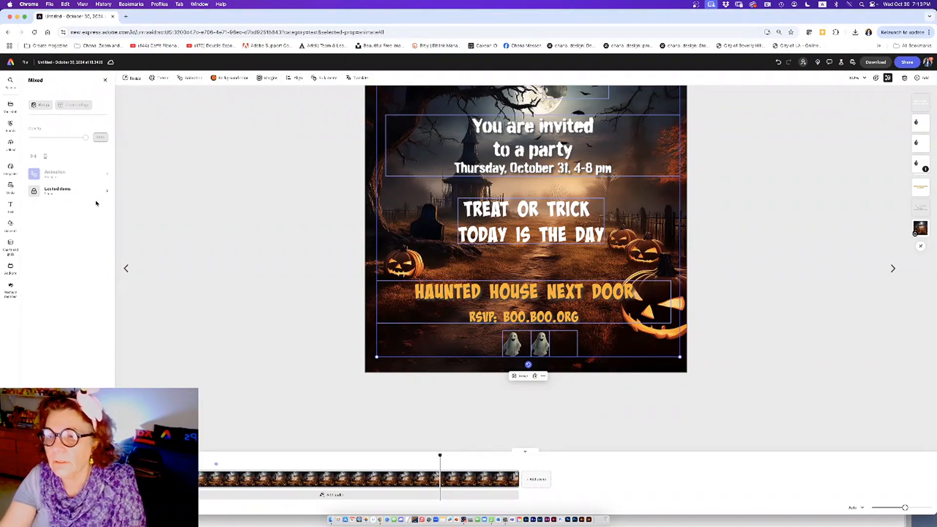
key(super+z)
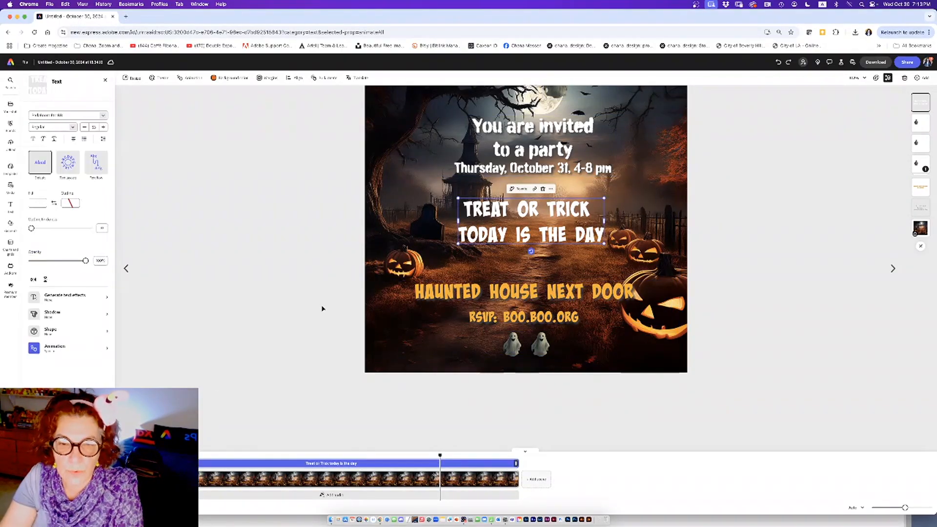
Step: Remove the In animation from the invitation and "Treat or Trick" texts and play the scene from the start
shift+click(513, 170)
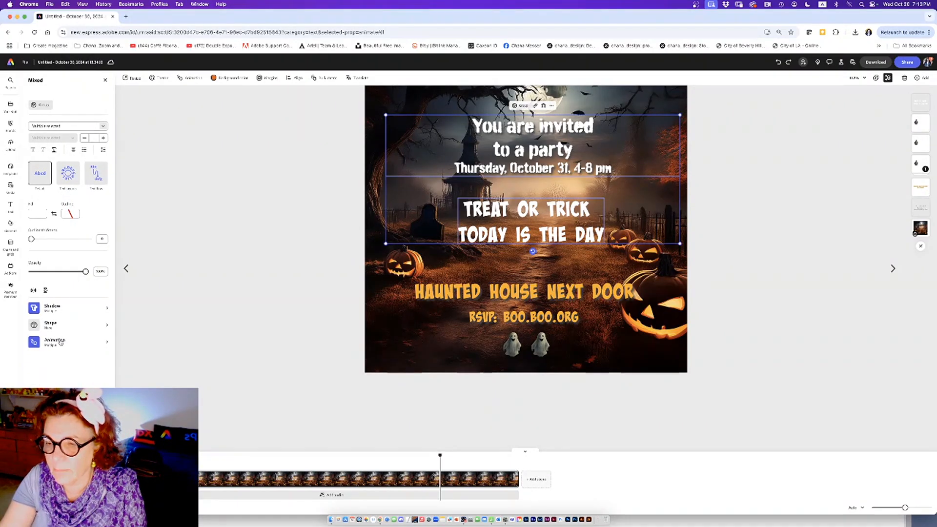
click(61, 342)
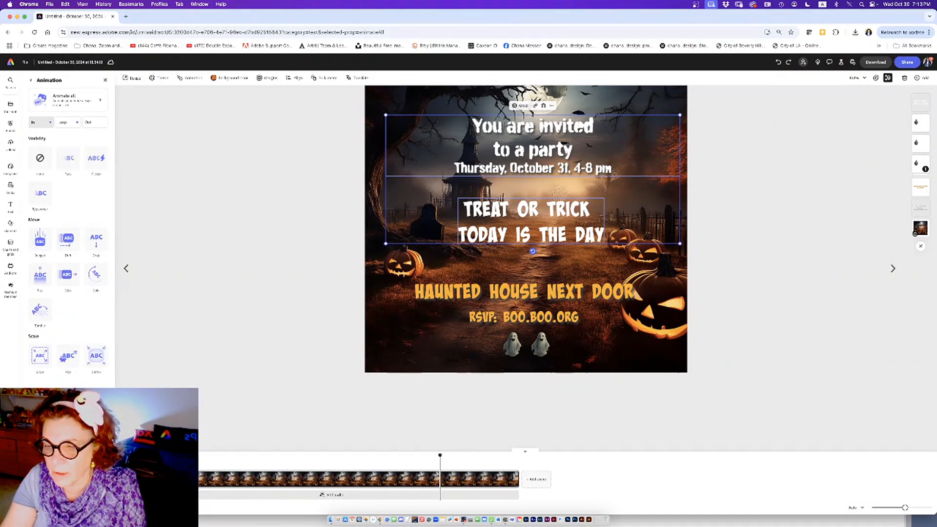
click(40, 158)
click(322, 414)
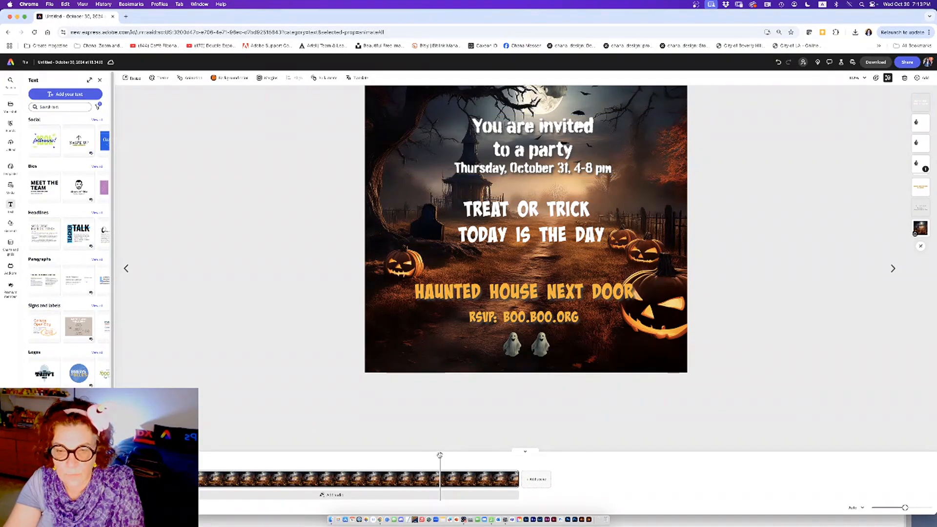
drag(440, 456, 186, 474)
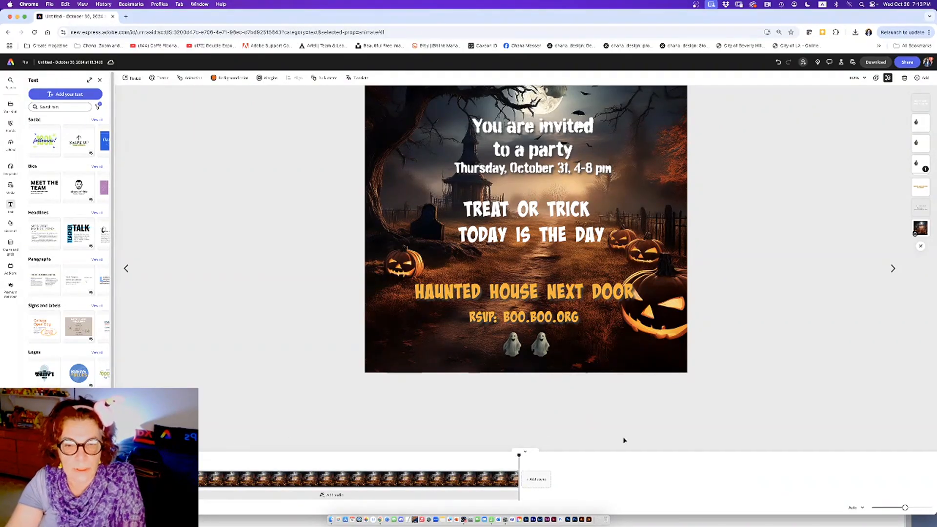
Step: On the orange "Happy Halloween" page, add the basic line-by-line highlight shape behind the "You are invited to a party" text
click(892, 268)
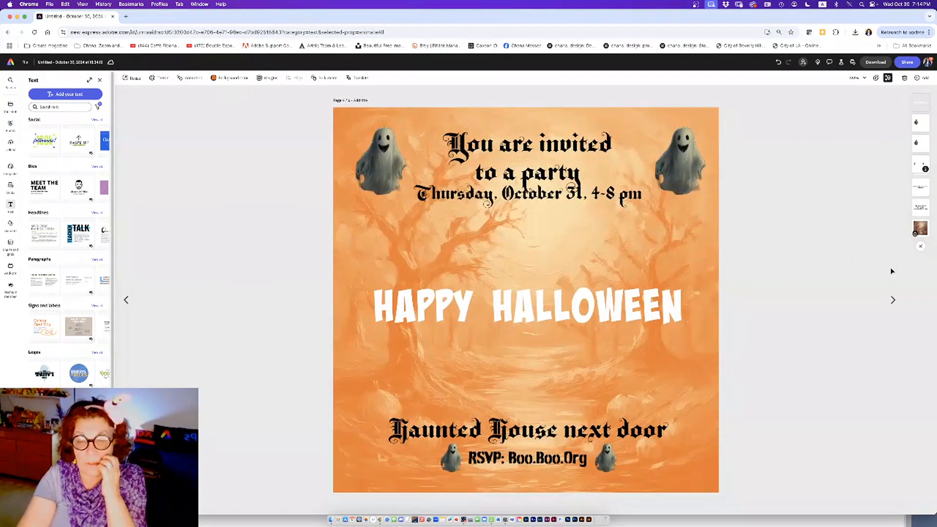
click(558, 196)
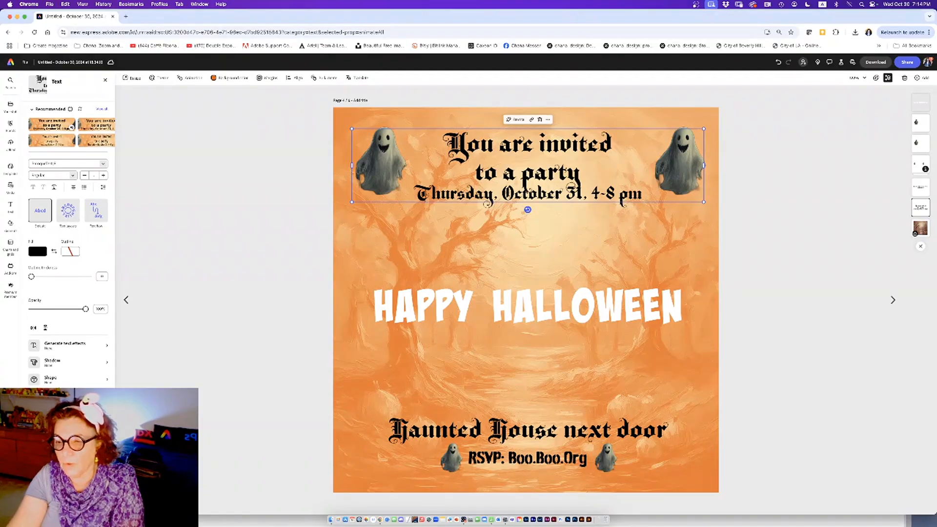
click(59, 384)
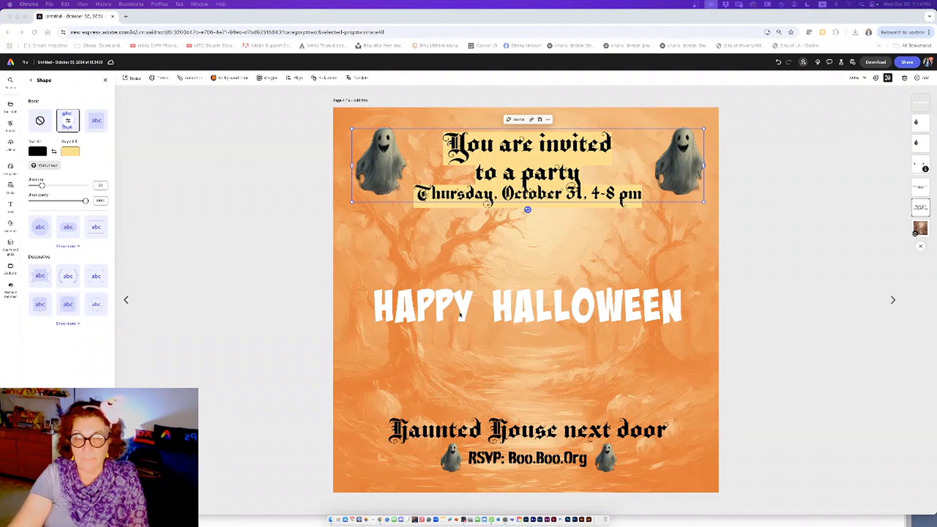
click(486, 179)
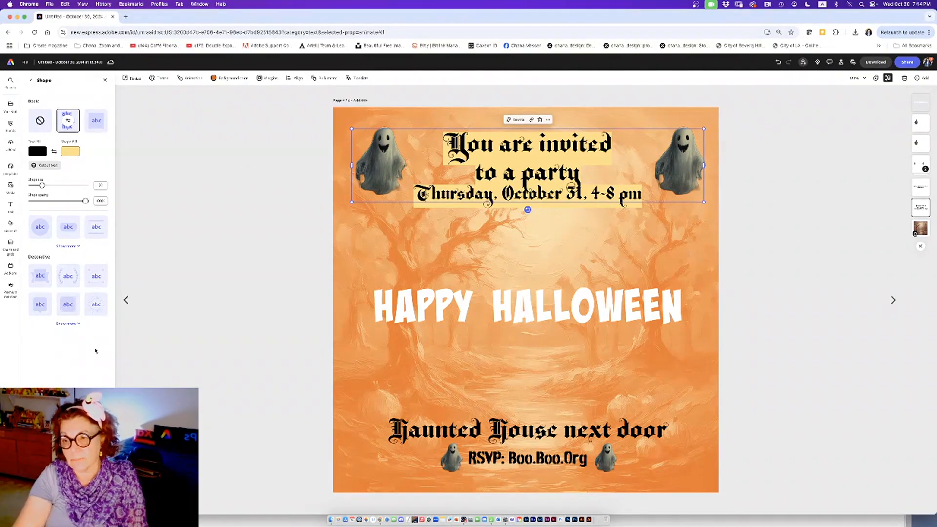
Step: Try the decorative leaf and plaque shapes on the invitation text and settle on the radiating sunburst lines
click(69, 282)
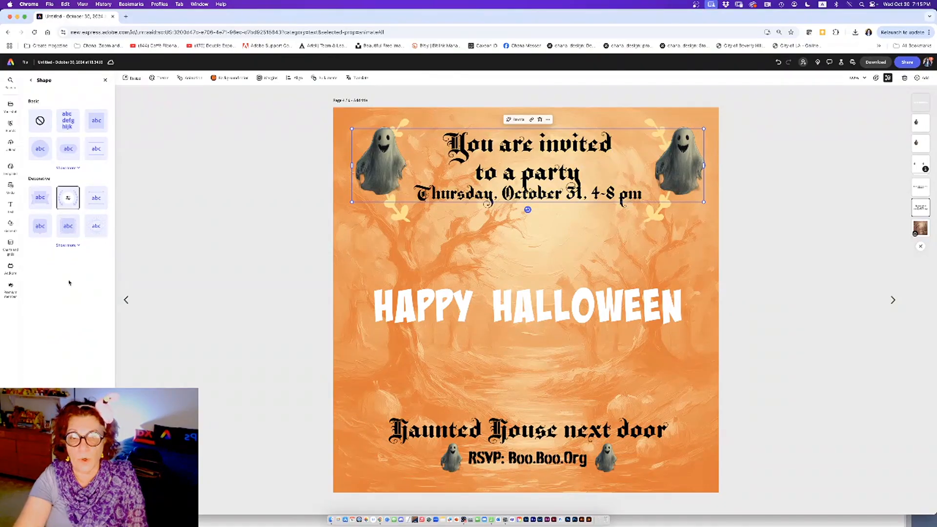
click(71, 224)
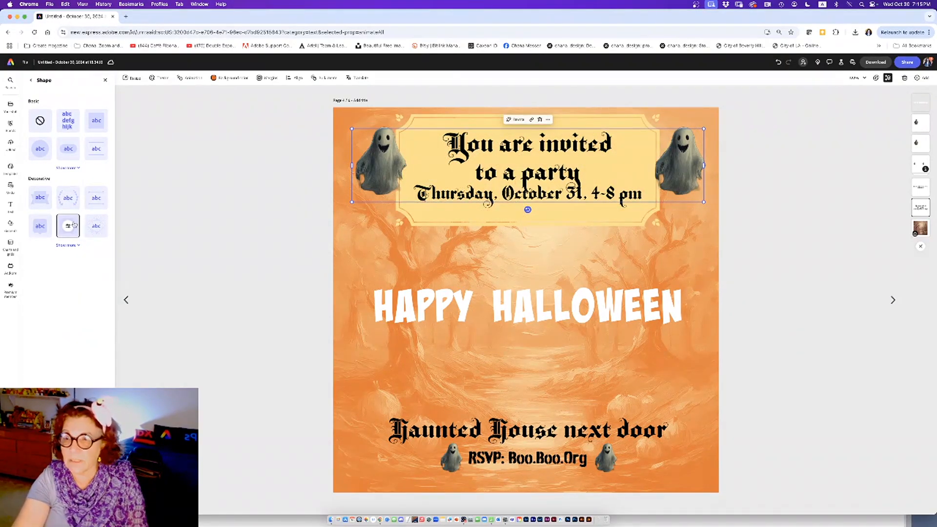
click(97, 226)
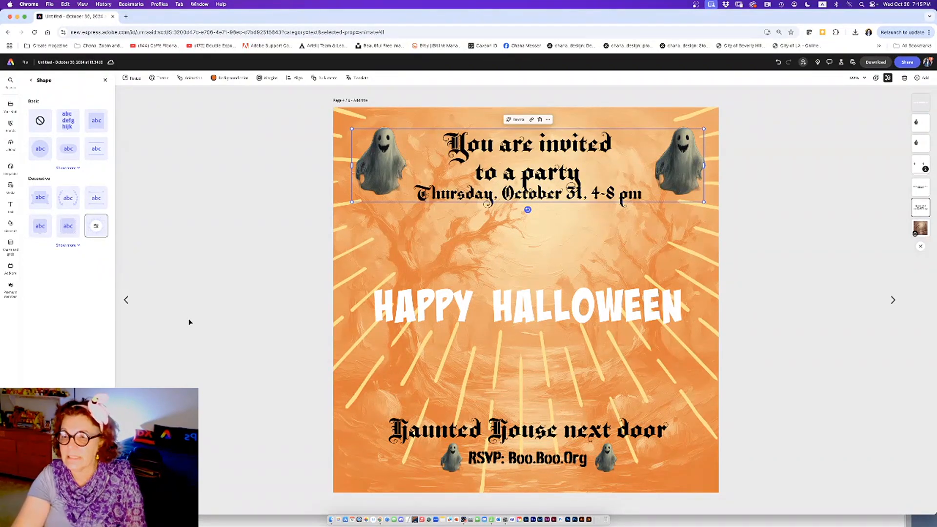
click(68, 245)
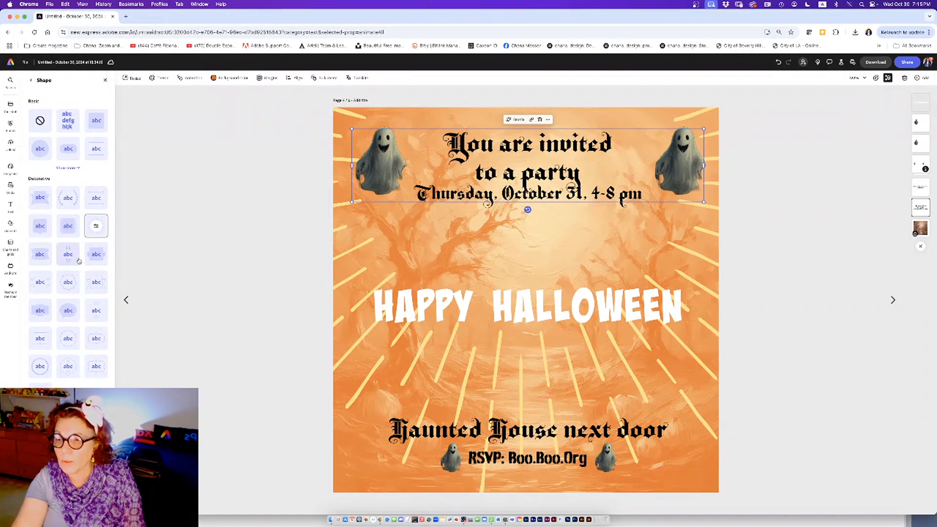
click(233, 280)
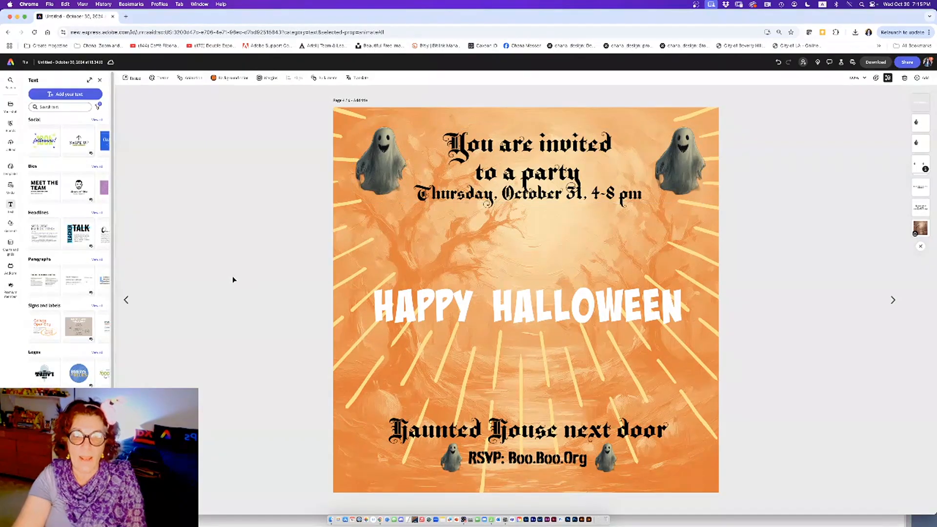
Step: Add a soft, diffuse shadow around the "Happy Halloween" text
click(526, 315)
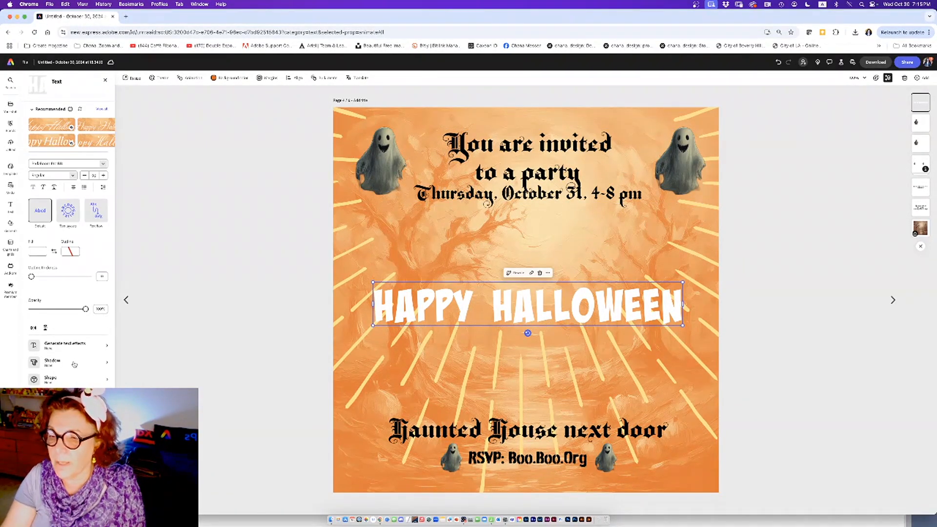
click(54, 362)
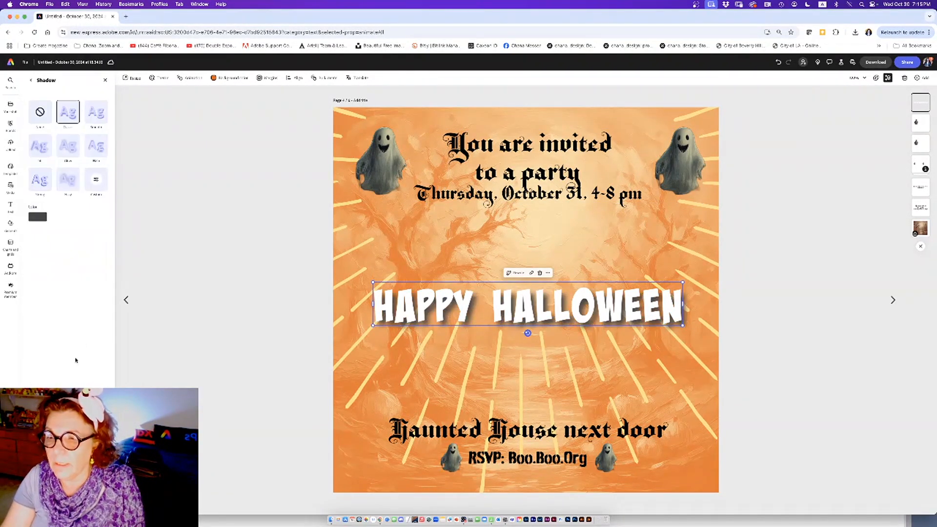
click(67, 182)
click(195, 225)
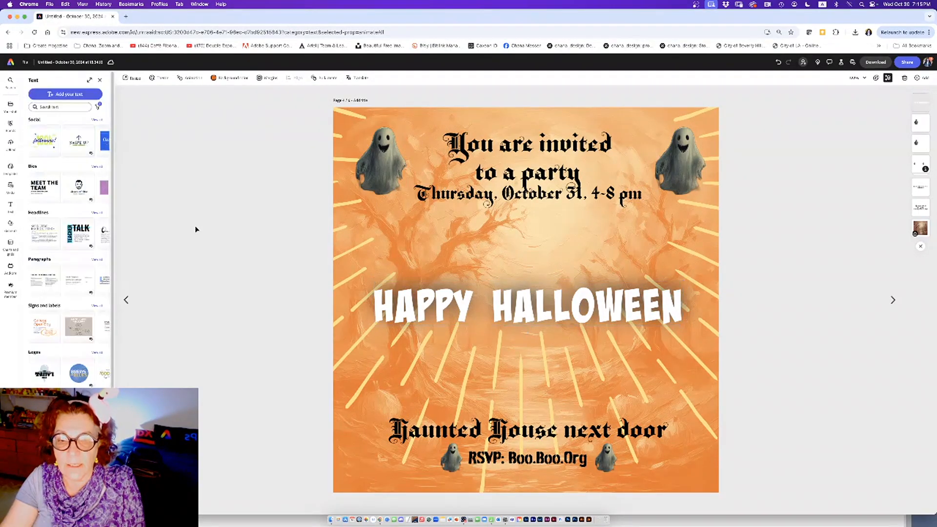
Step: Try the blackletter font on the "Happy Halloween" text and switch it to a heavy serif font
click(527, 305)
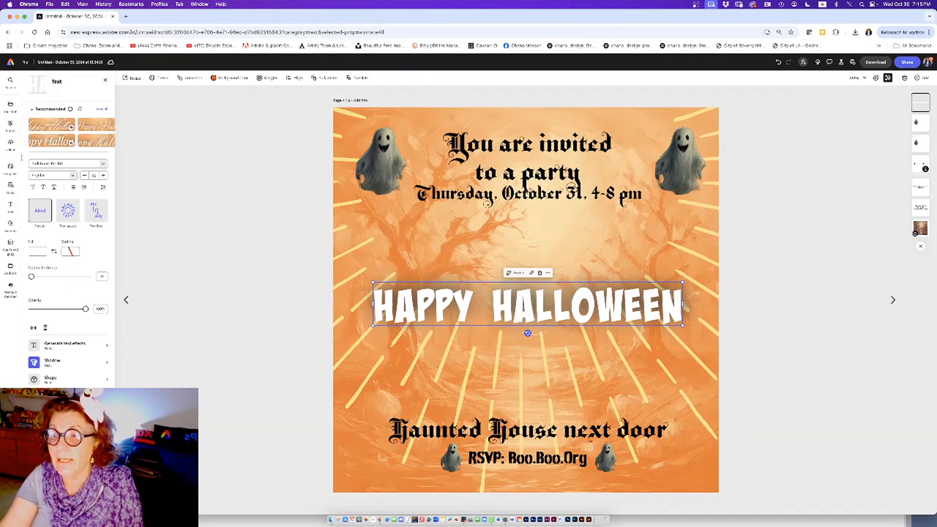
click(104, 164)
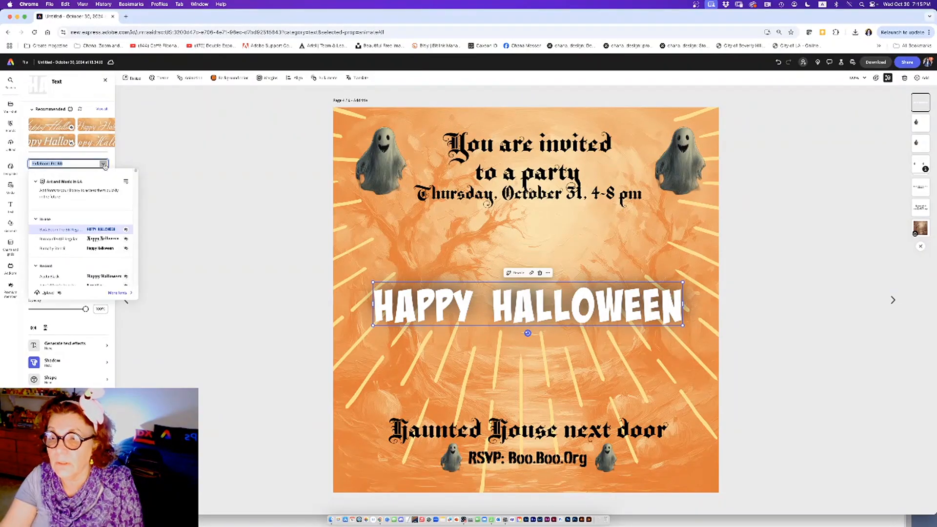
click(109, 240)
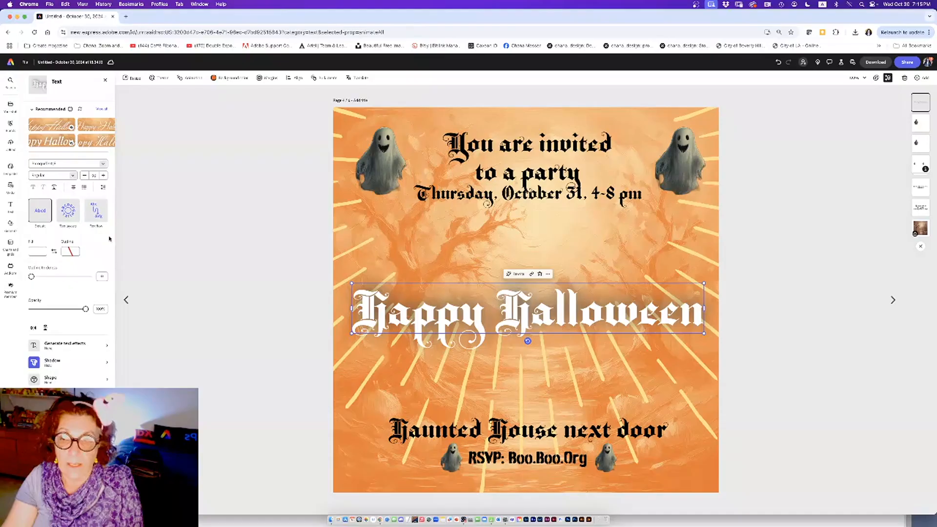
click(103, 164)
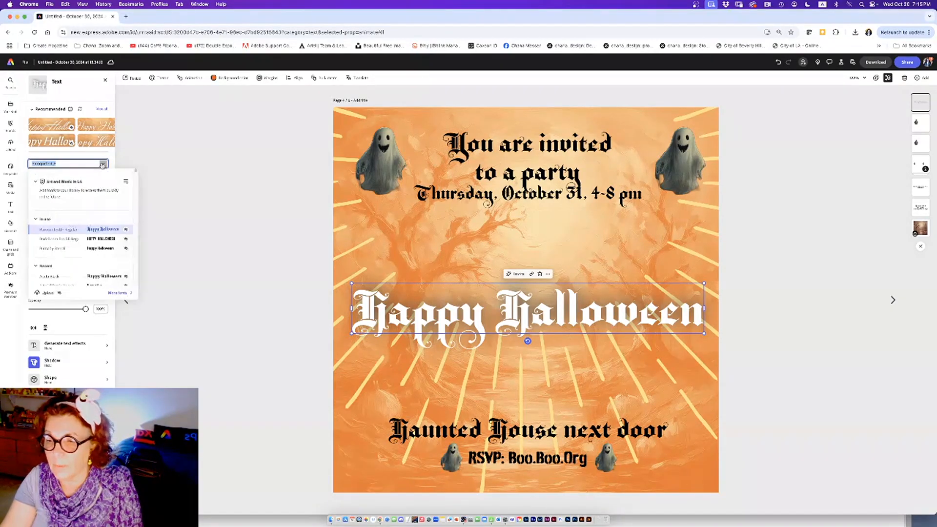
click(114, 277)
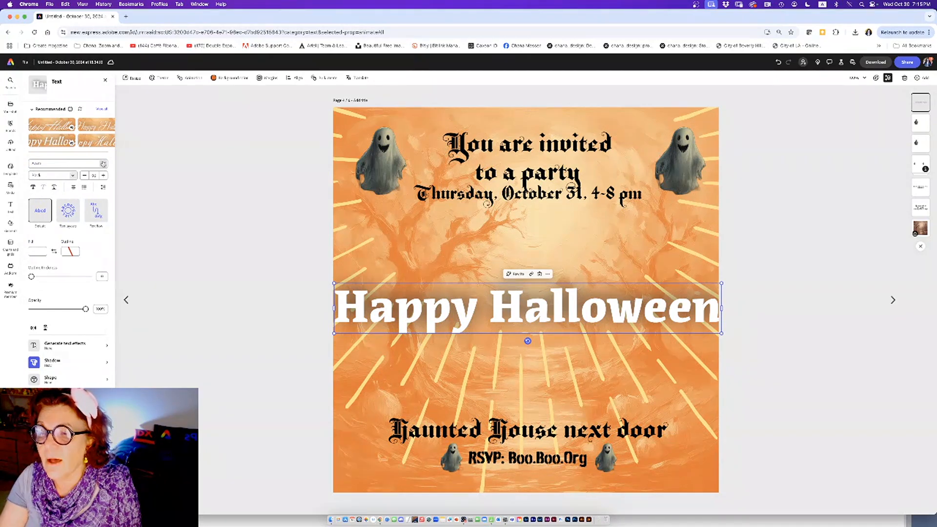
Step: Try a thin flowing script font and the ornate blackletter font on the "Happy Halloween" text
click(103, 164)
scroll(138, 179, down, 5)
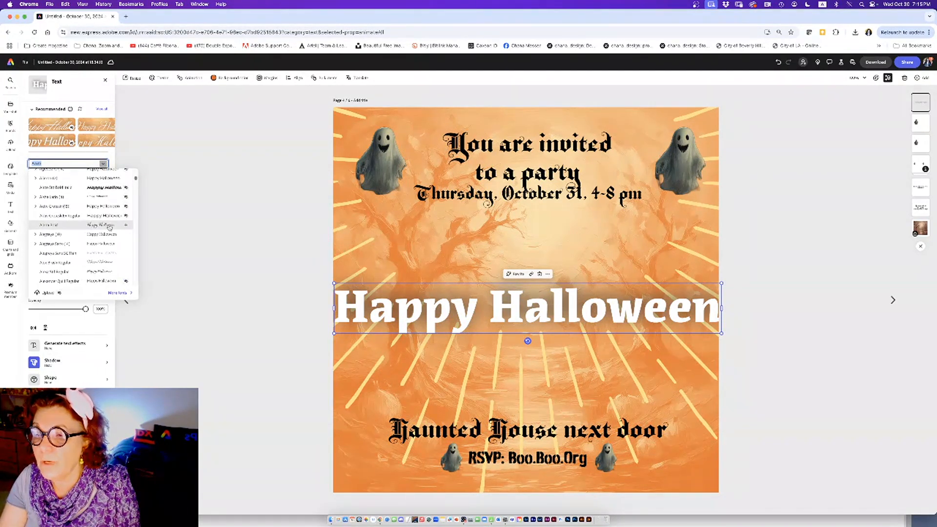
click(103, 225)
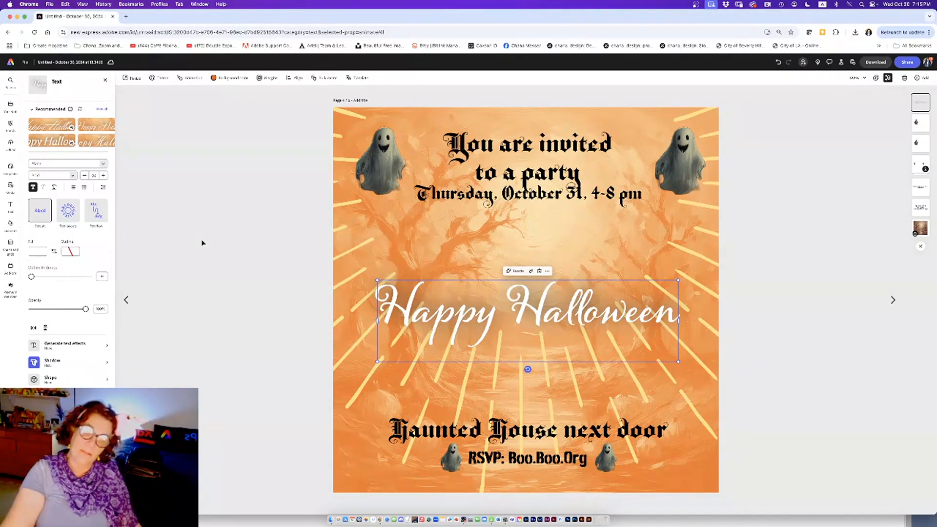
click(103, 166)
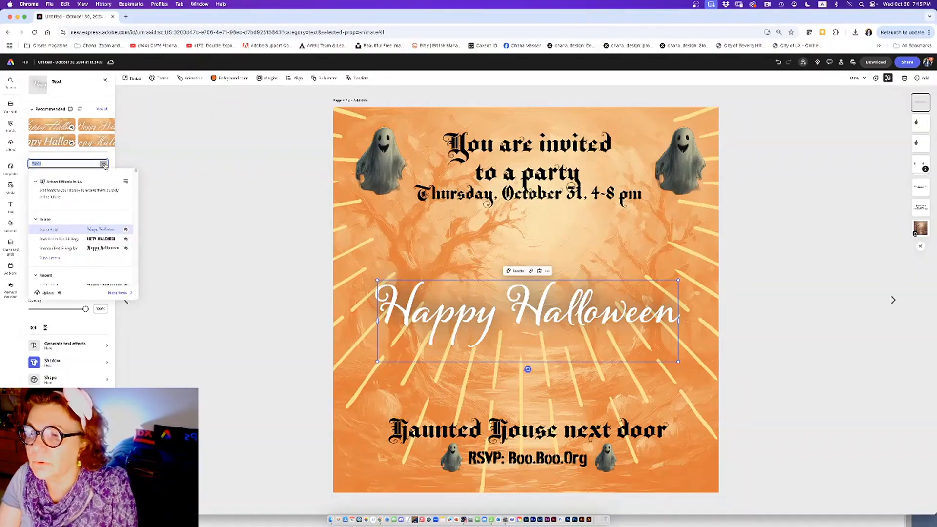
click(112, 249)
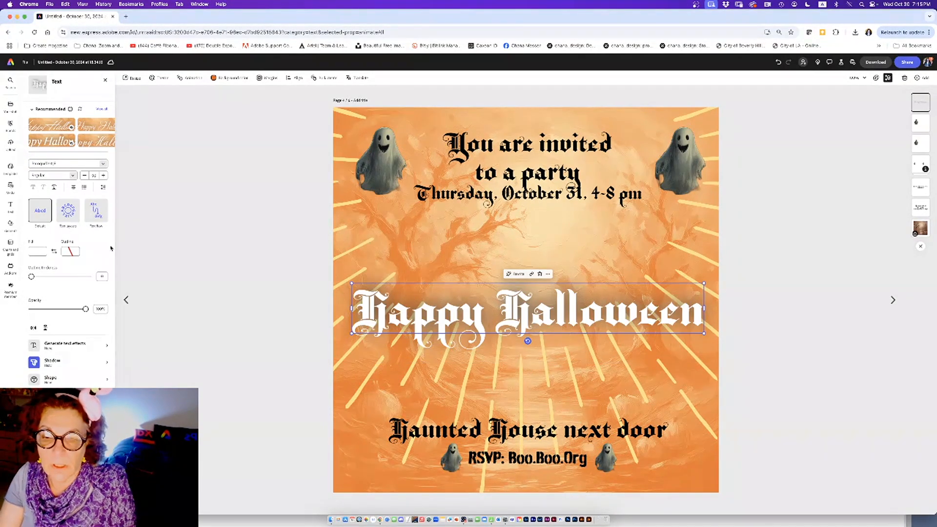
Step: Set the "Happy Halloween" text in a bold handwritten script font from the Brush Pen category
click(103, 164)
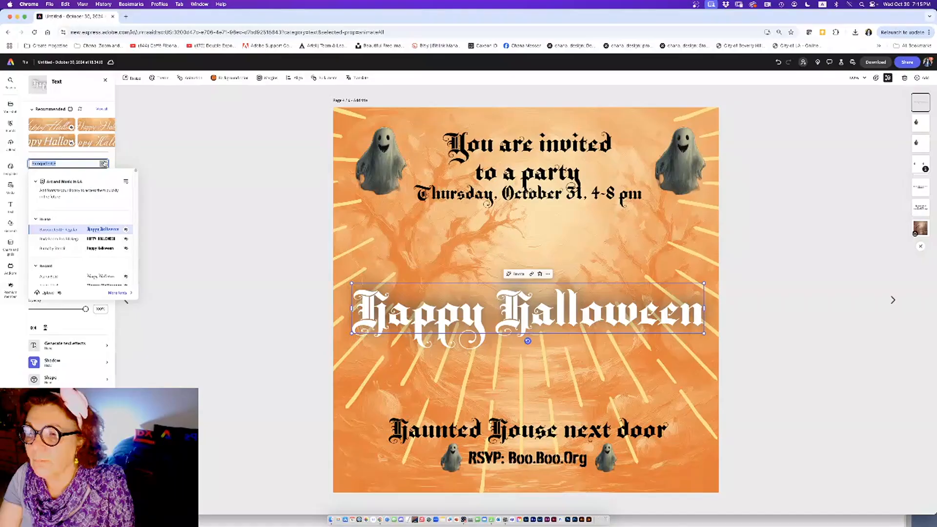
click(117, 293)
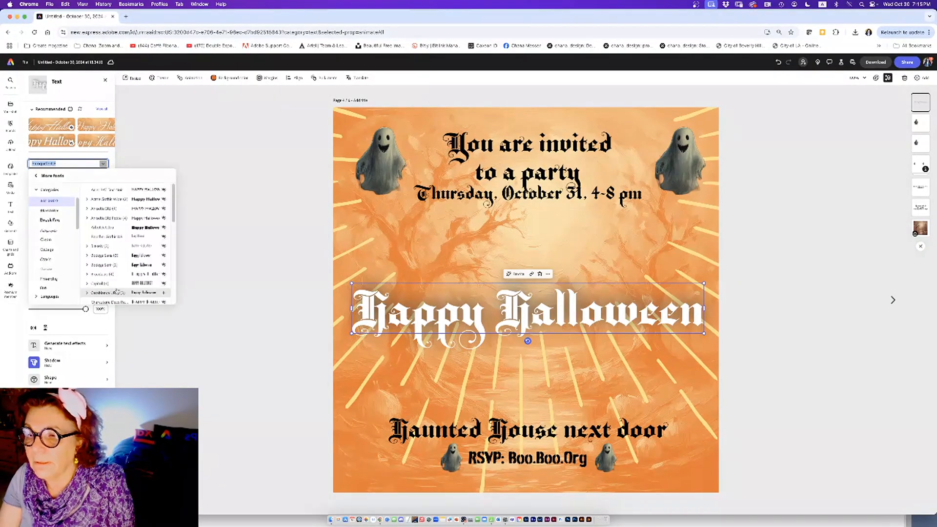
click(49, 221)
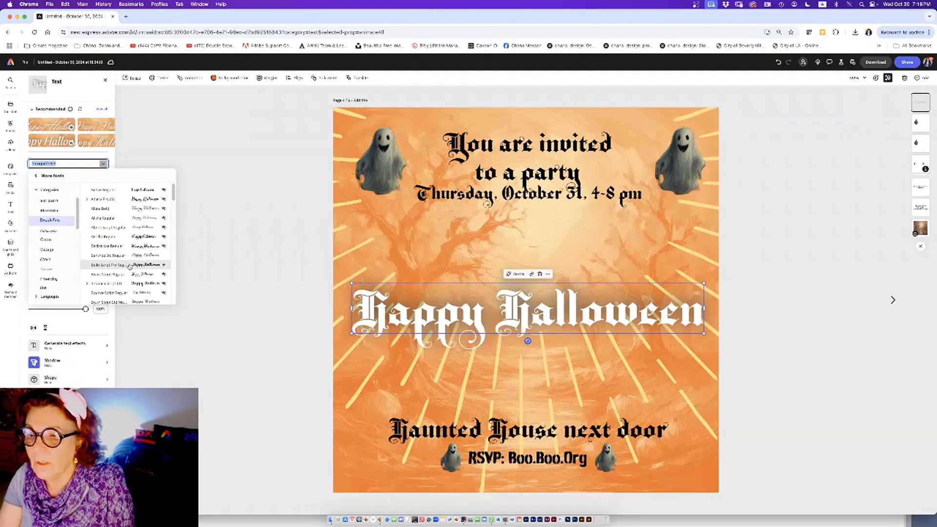
click(130, 283)
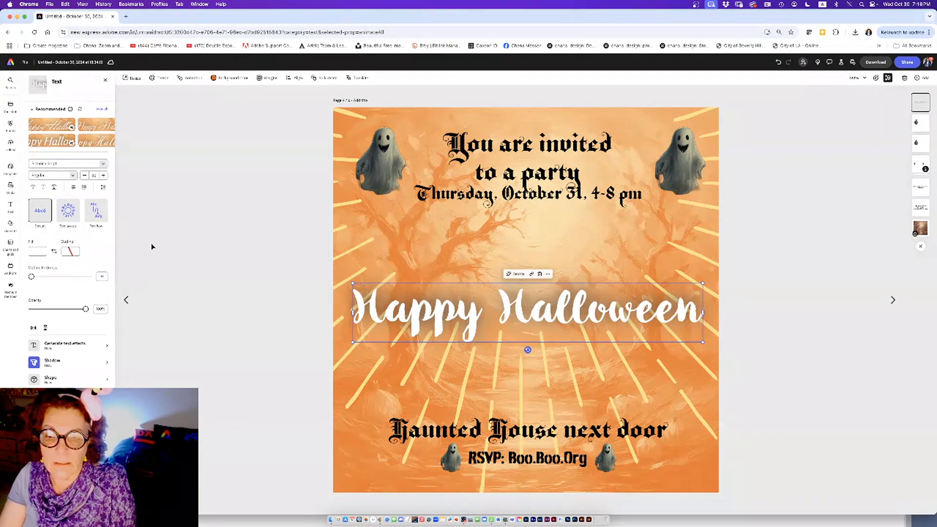
click(228, 203)
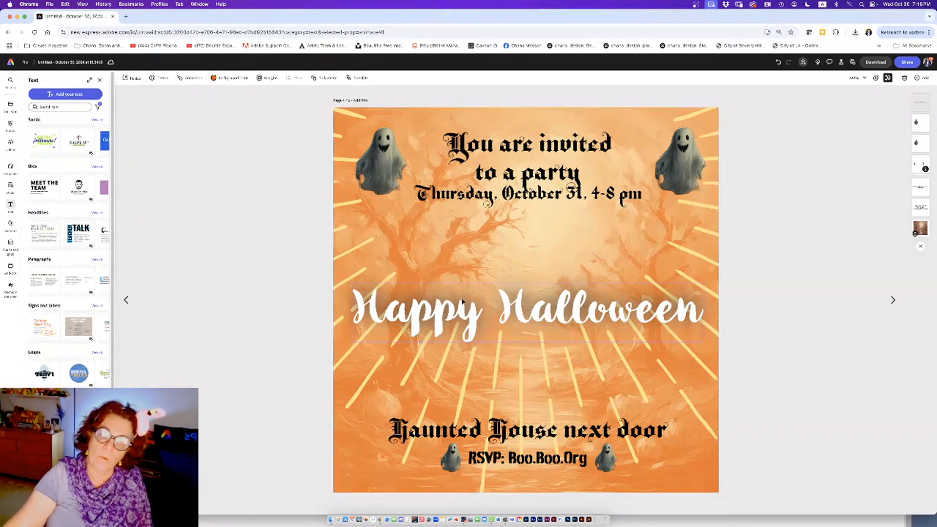
Step: Replace the diffuse shadow on the "Happy Halloween" text with the crisper offset drop shadow preset
click(459, 321)
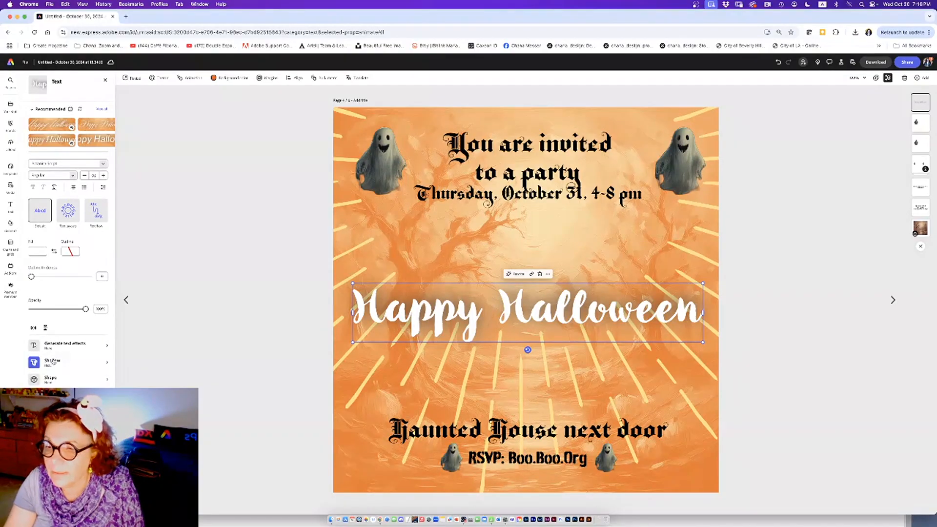
click(53, 362)
click(68, 113)
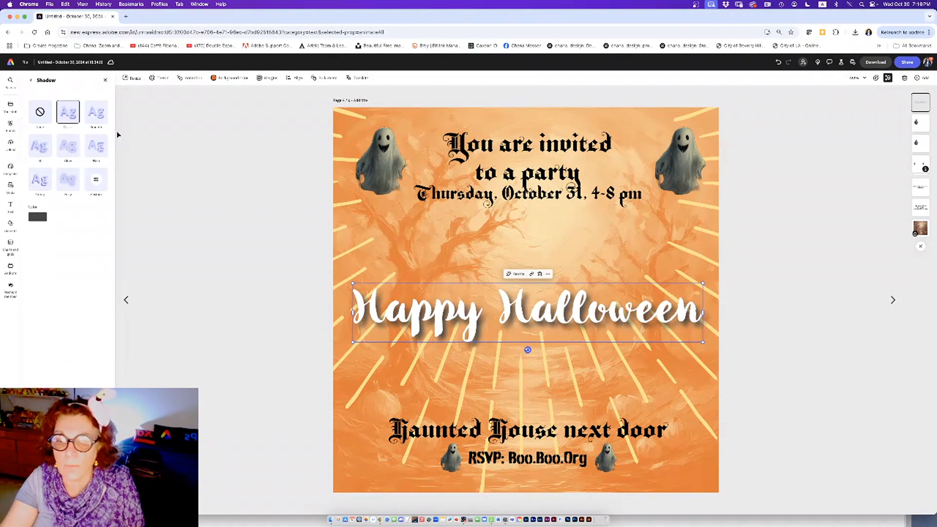
click(282, 217)
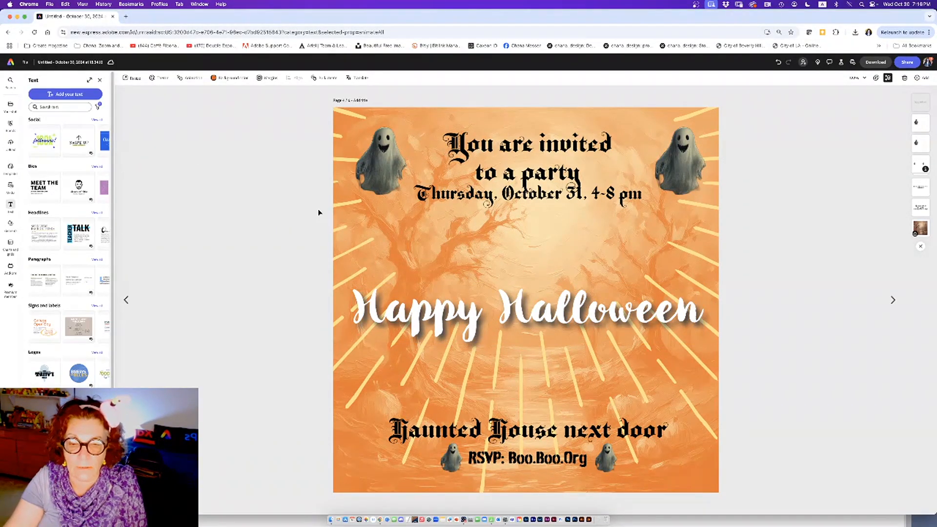
Step: Generate new versions of the spooky Halloween landscape background image with the pencil drawing technique added to its styles
click(528, 255)
click(333, 107)
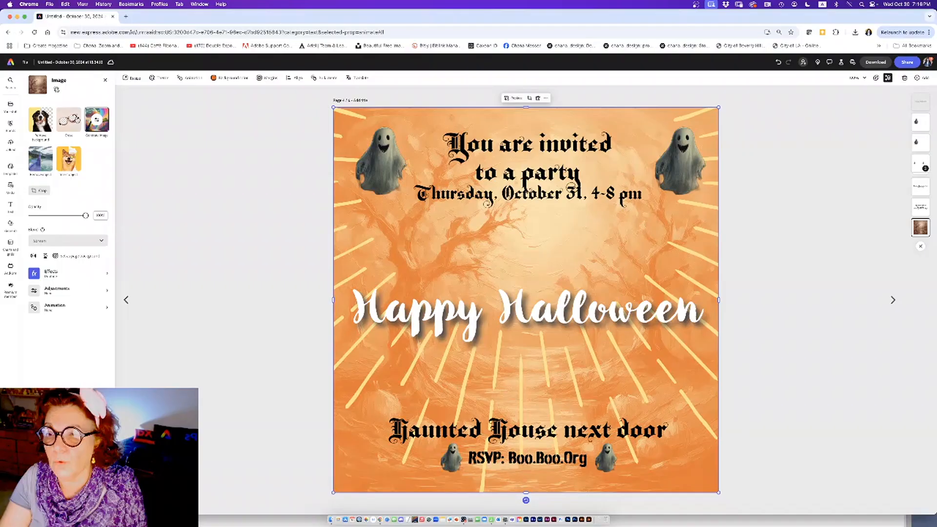
click(93, 123)
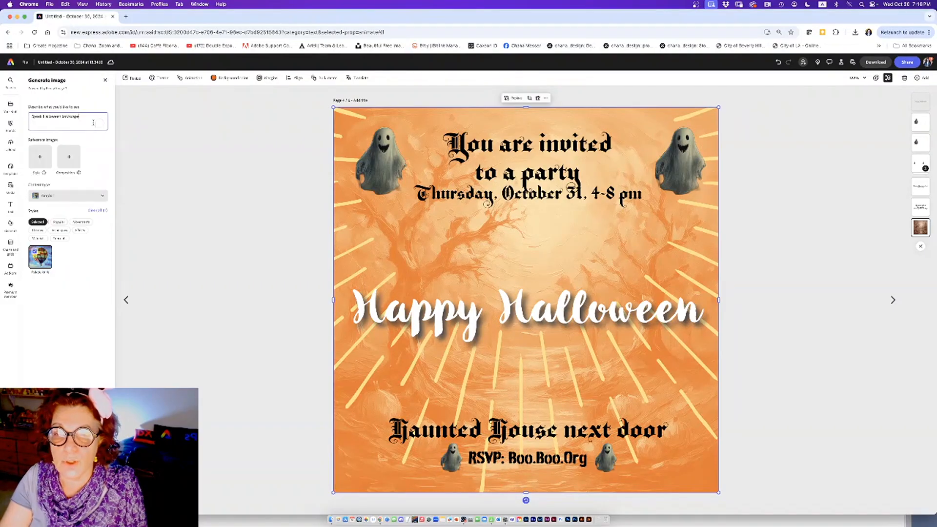
click(59, 239)
click(59, 230)
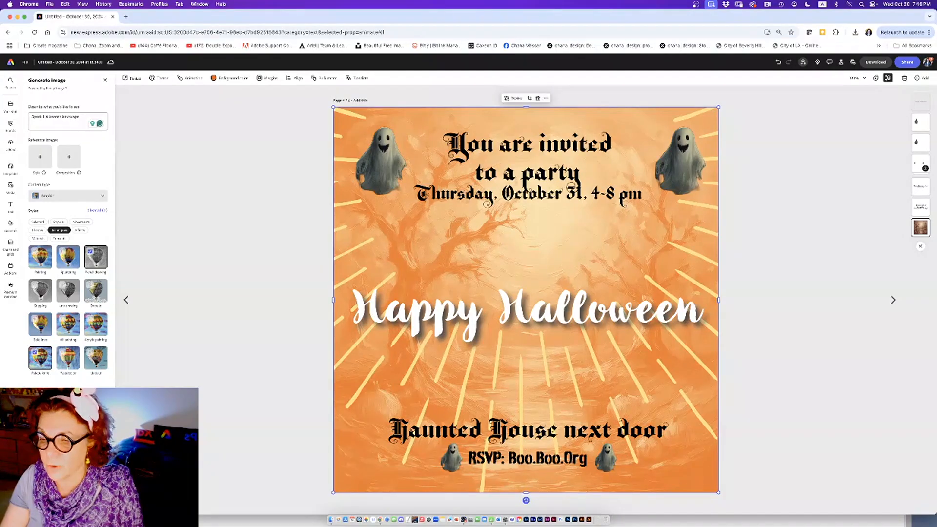
click(68, 501)
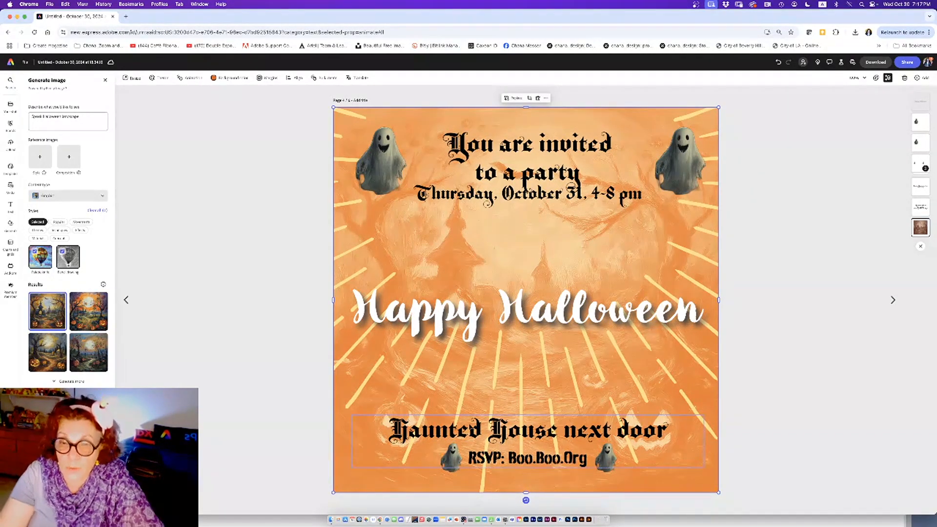
Step: Compare the generated backgrounds and keep the one with the haunted house and jack-o'-lanterns
click(99, 355)
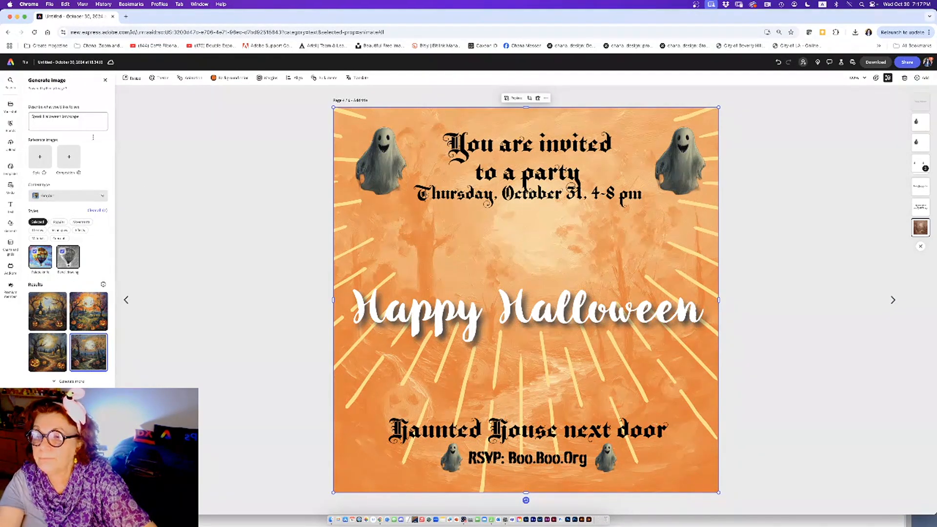
click(54, 315)
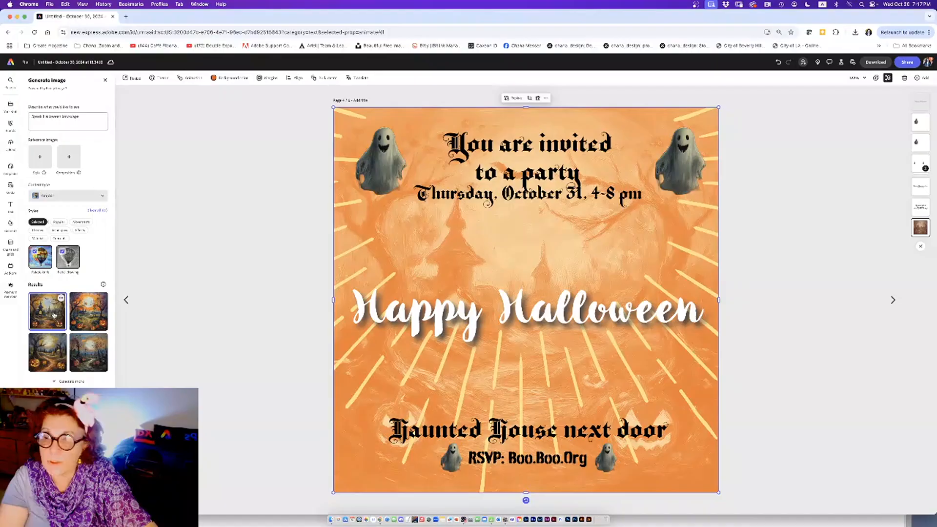
click(105, 80)
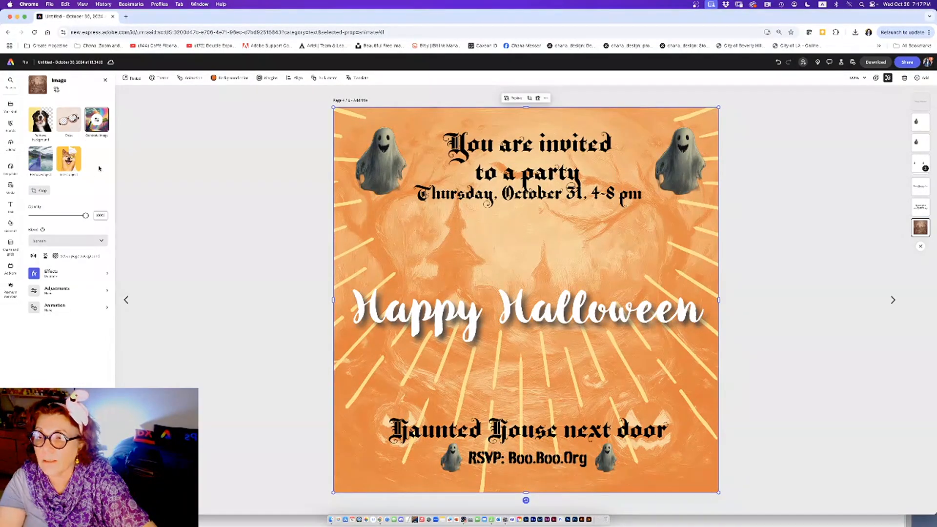
Step: Set the background image's blend mode to Normal and apply the grayscale effect to it
click(69, 240)
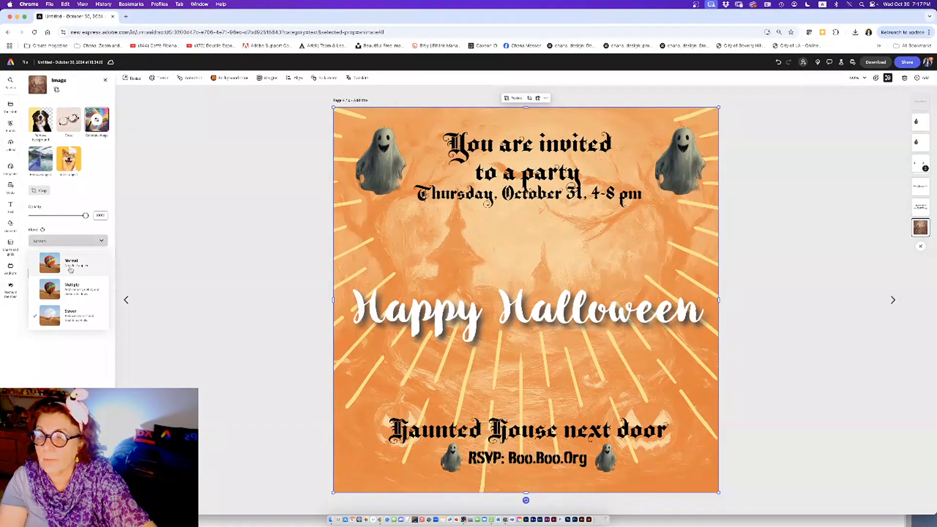
click(71, 270)
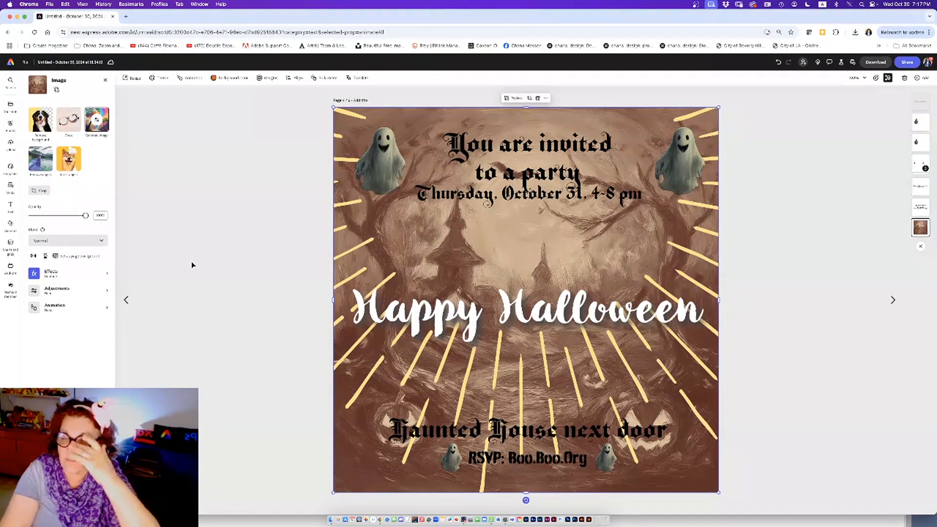
click(65, 276)
click(71, 122)
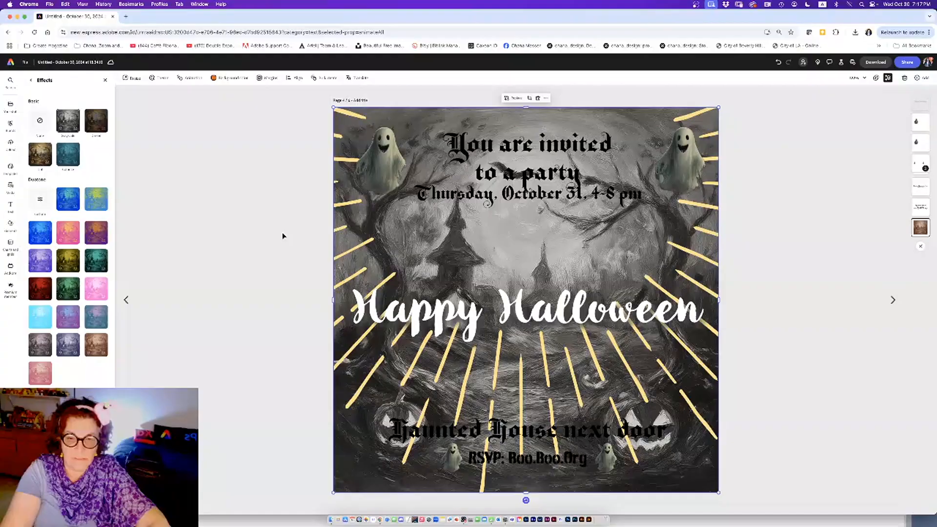
Step: Break the "Happy Halloween" text onto two lines and move it up toward the middle of the page
click(515, 305)
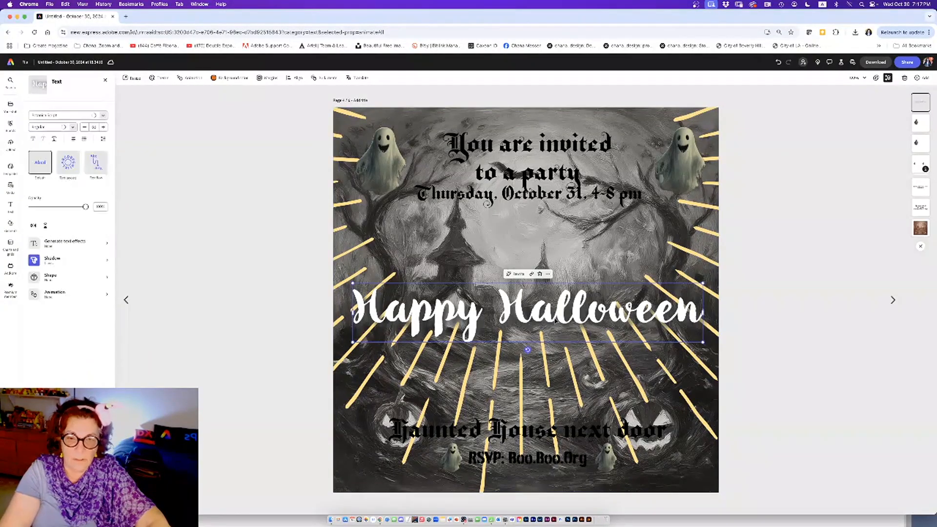
click(11, 206)
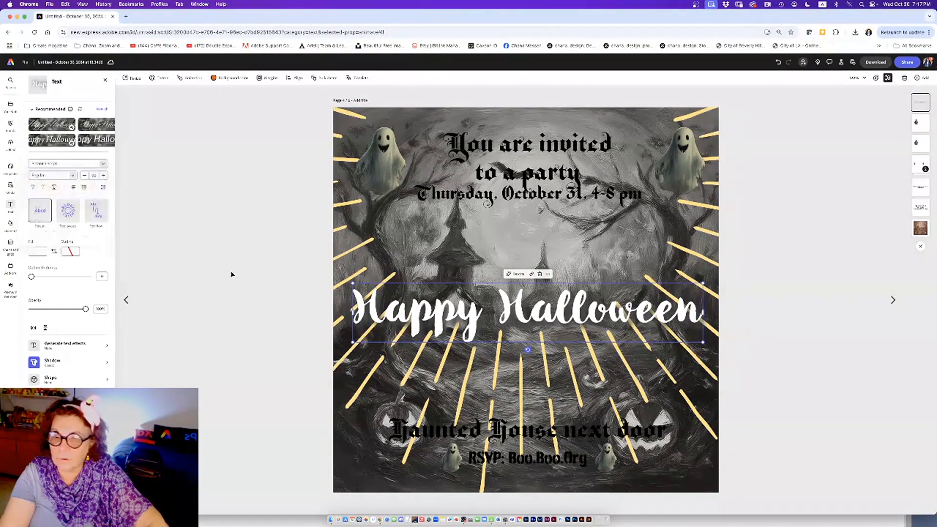
double_click(501, 316)
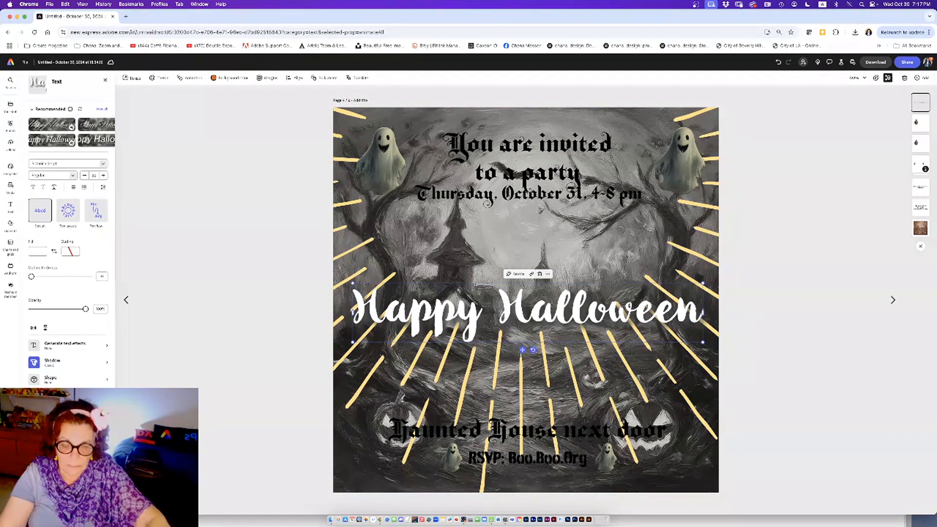
key(Return)
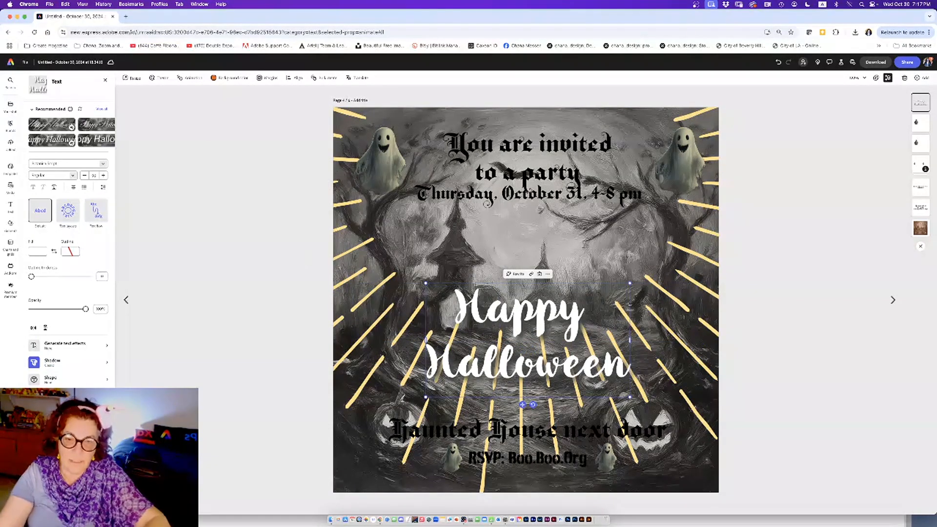
drag(477, 285, 485, 231)
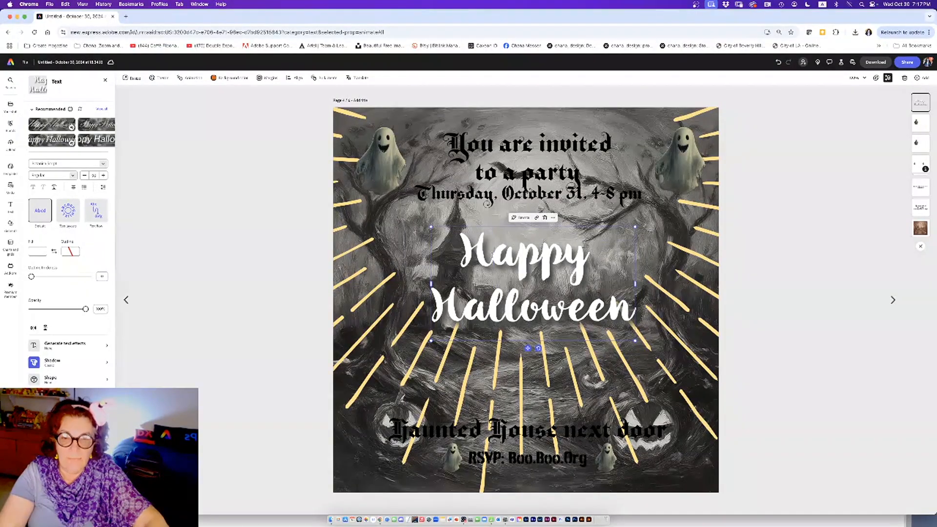
Step: Recolor both lines of the "Happy Halloween" text with a dark orange fill
double_click(495, 256)
click(464, 252)
drag(462, 253, 634, 315)
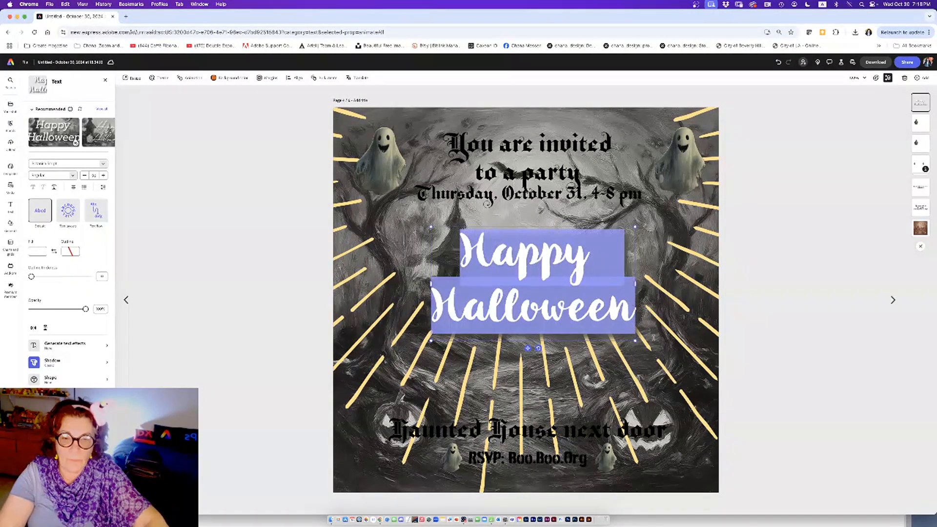
click(35, 254)
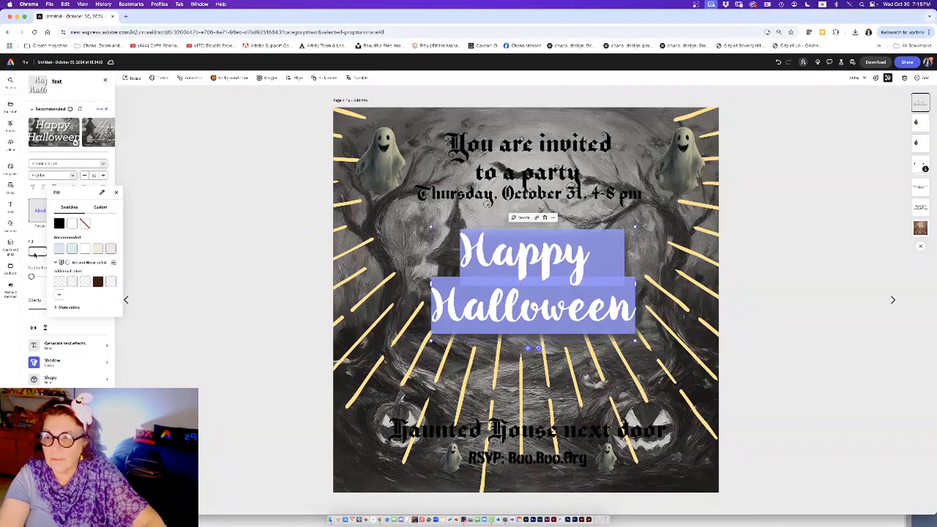
click(57, 315)
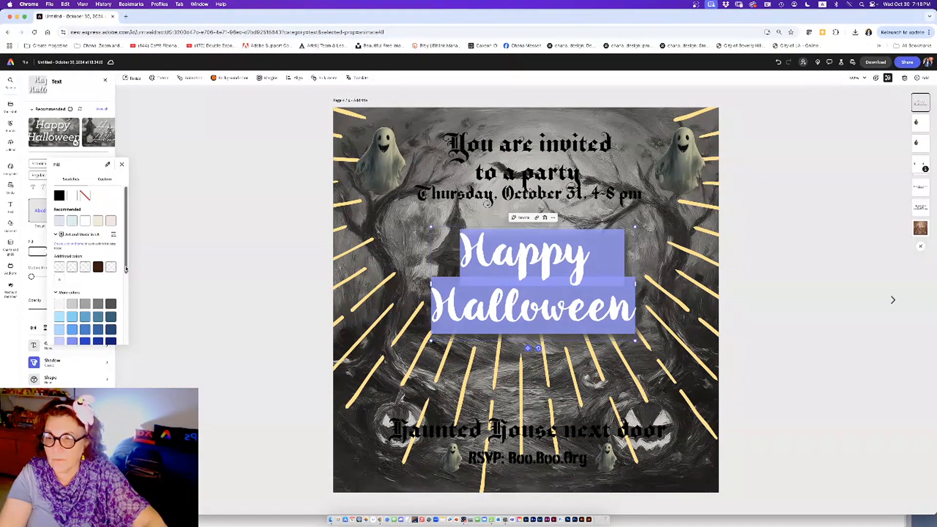
scroll(126, 315, down, 5)
scroll(125, 315, down, 2)
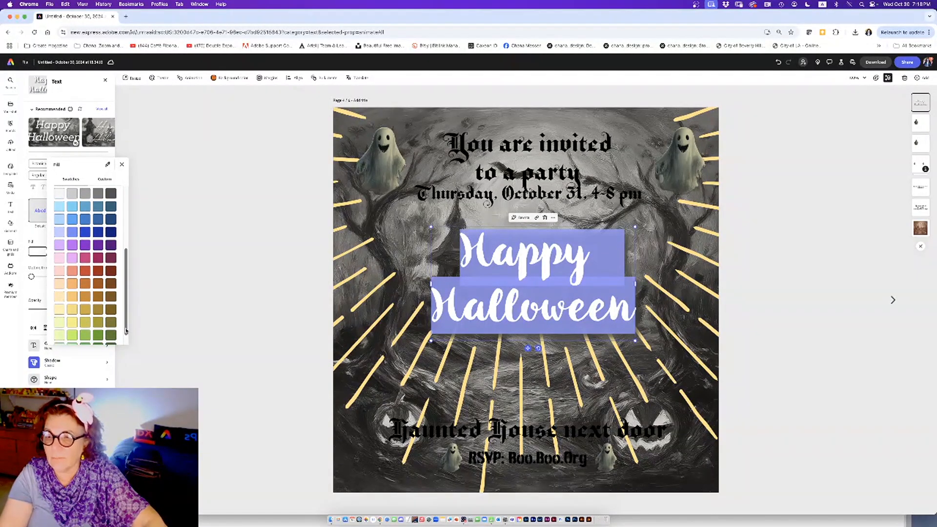
click(74, 286)
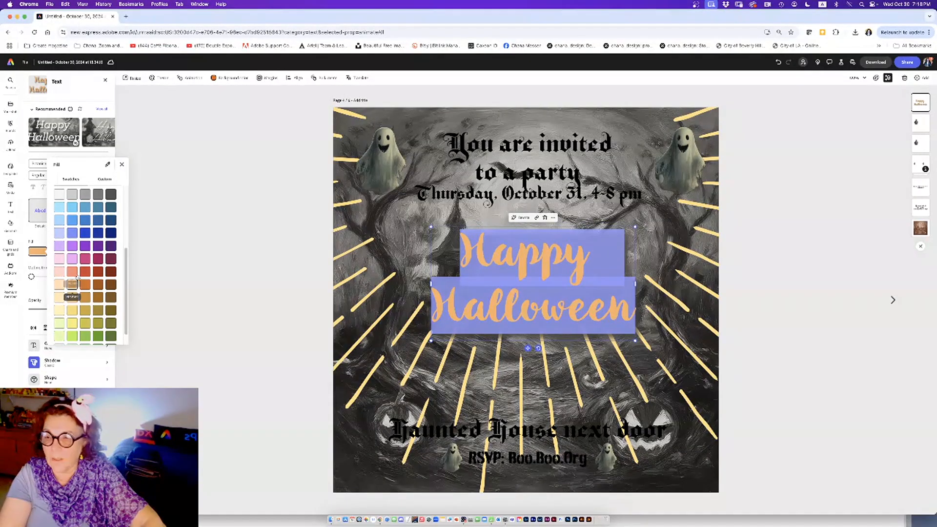
click(84, 285)
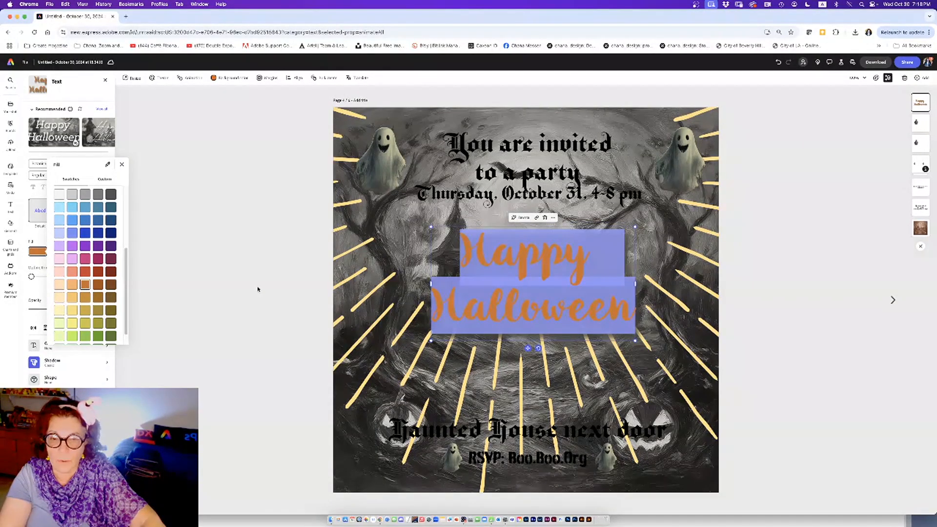
click(263, 288)
click(570, 304)
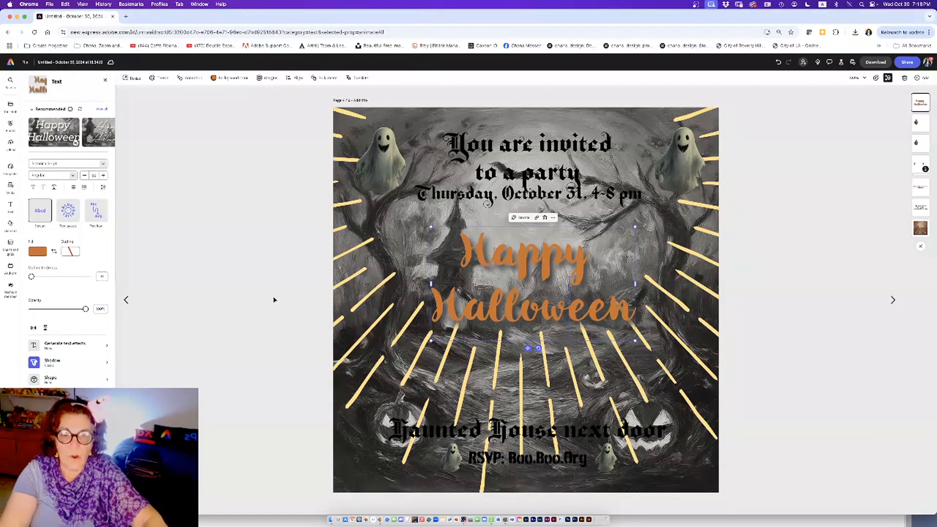
click(367, 297)
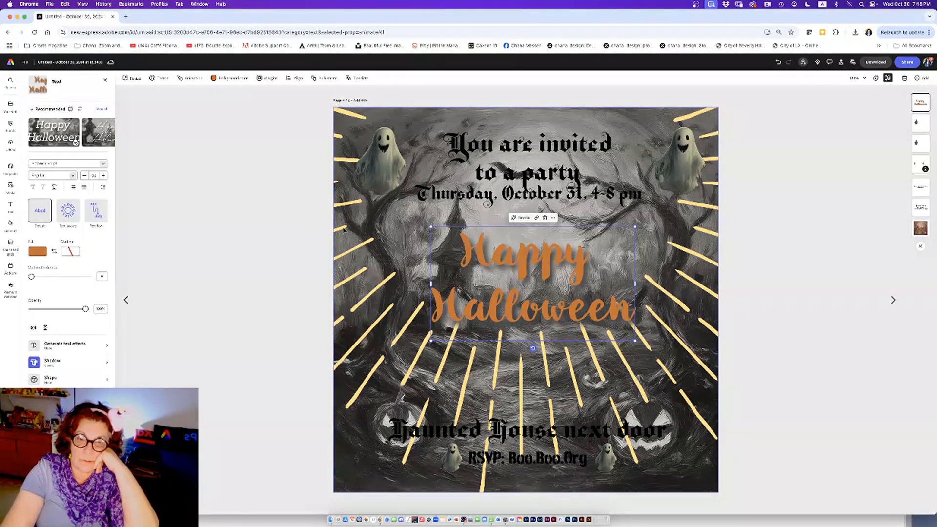
click(603, 202)
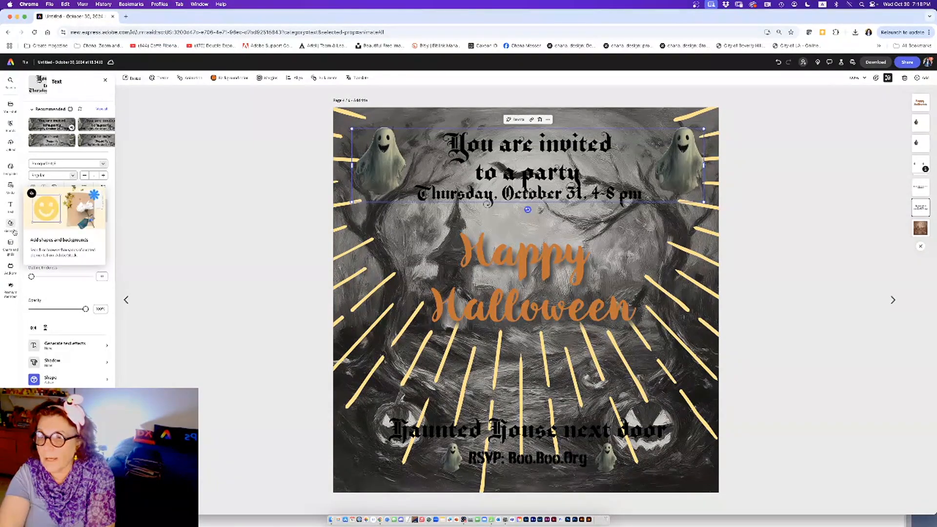
click(432, 159)
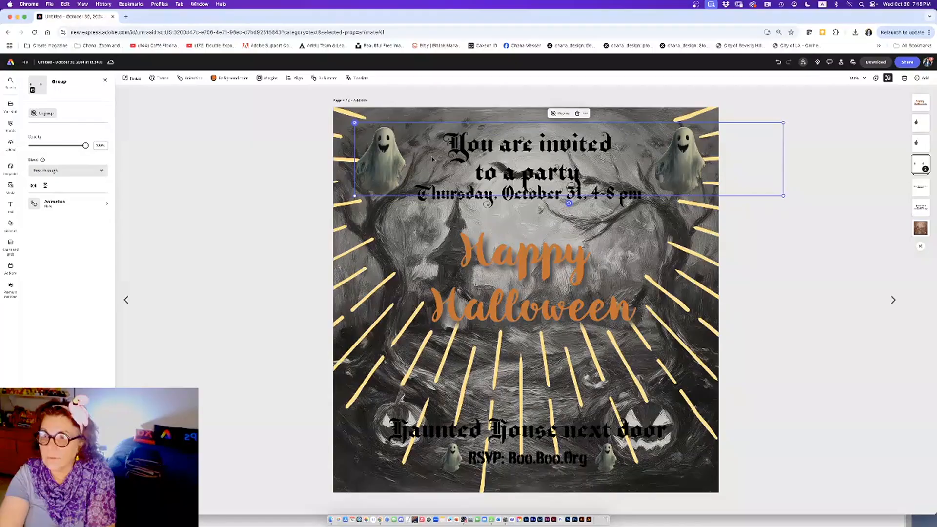
click(432, 159)
click(251, 230)
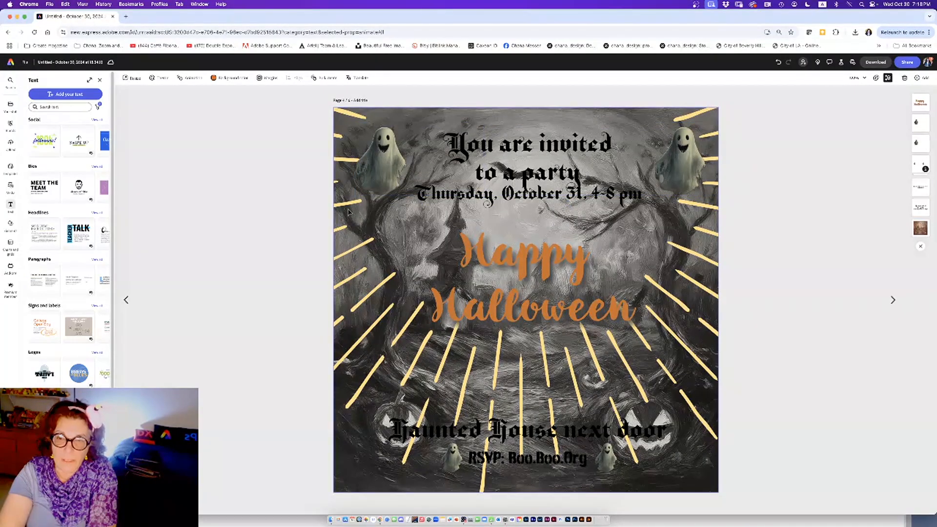
click(347, 209)
click(834, 199)
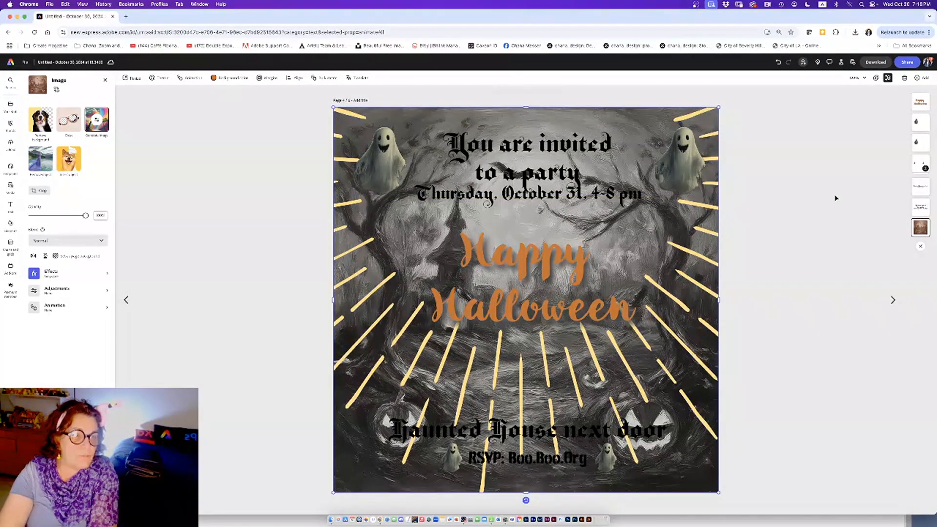
Step: Recolor the whole "You are invited to a party" text block, including the date line, with a white fill
click(529, 192)
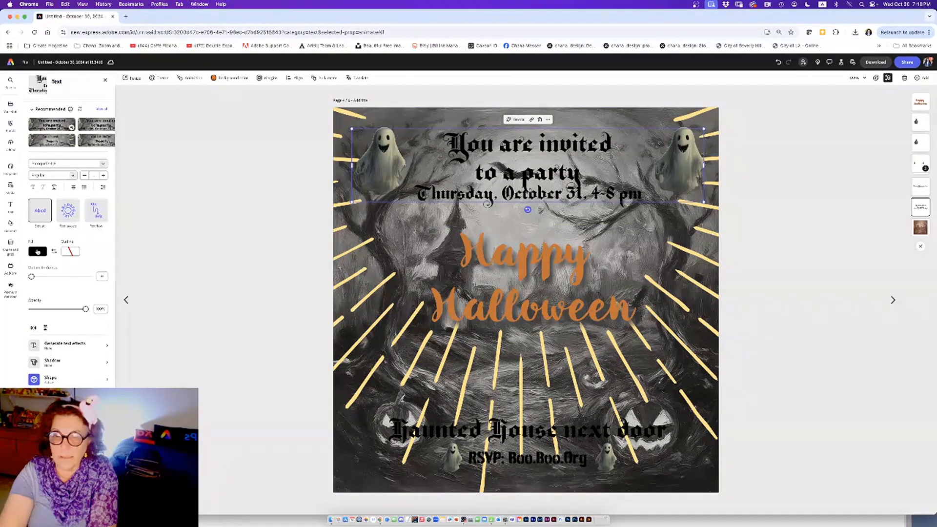
click(38, 251)
click(499, 146)
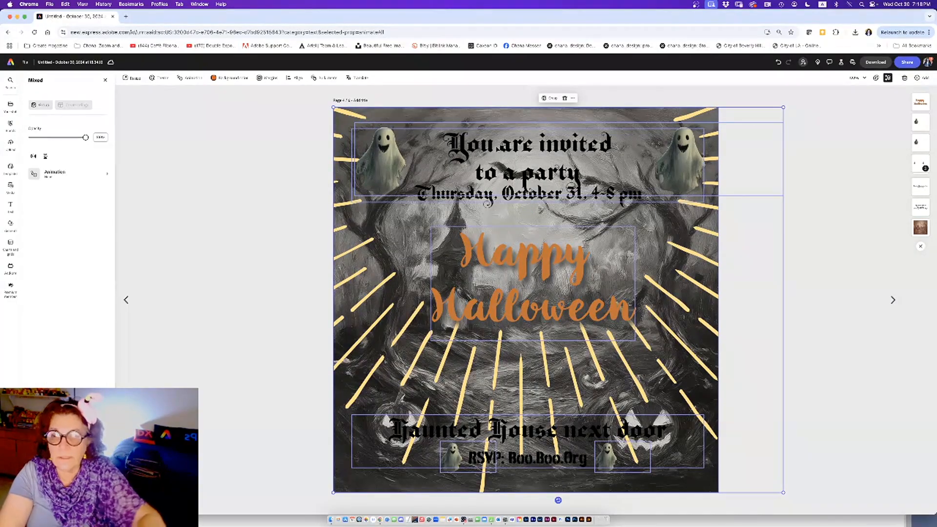
double_click(470, 145)
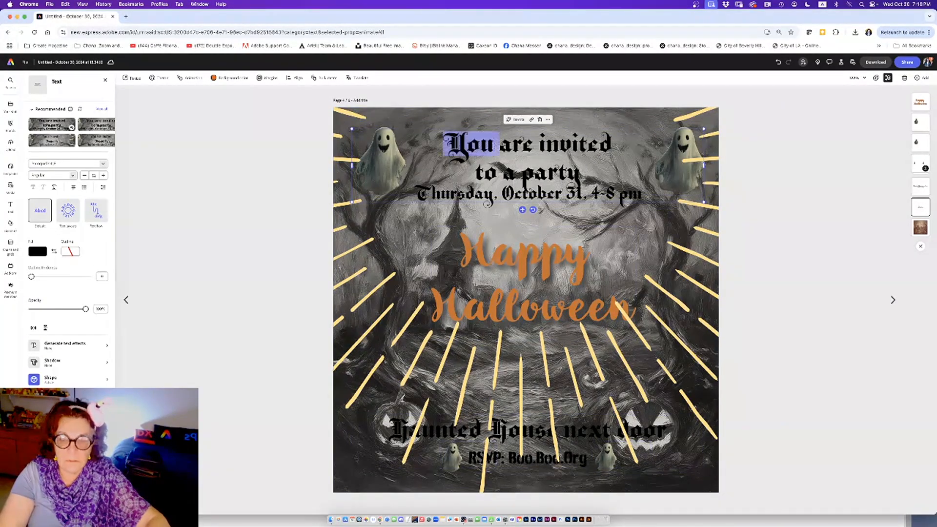
key(super+a)
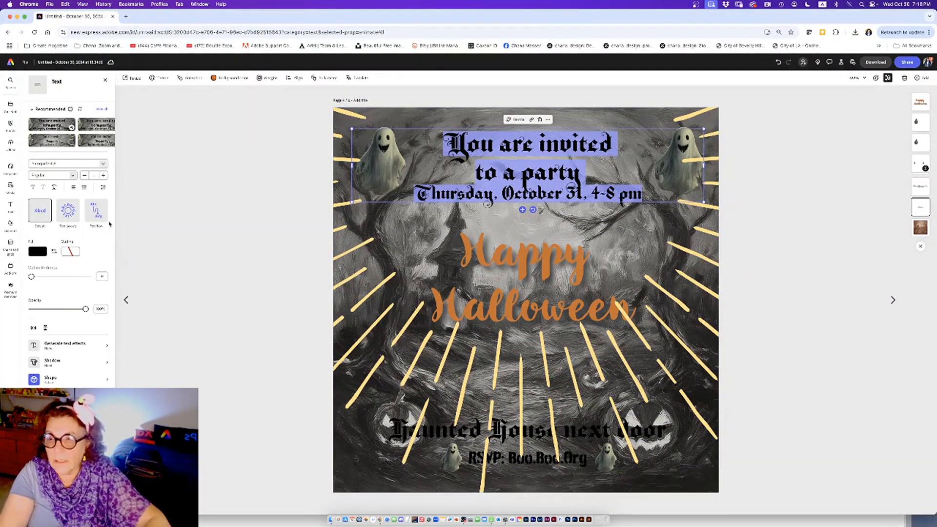
click(42, 257)
click(70, 222)
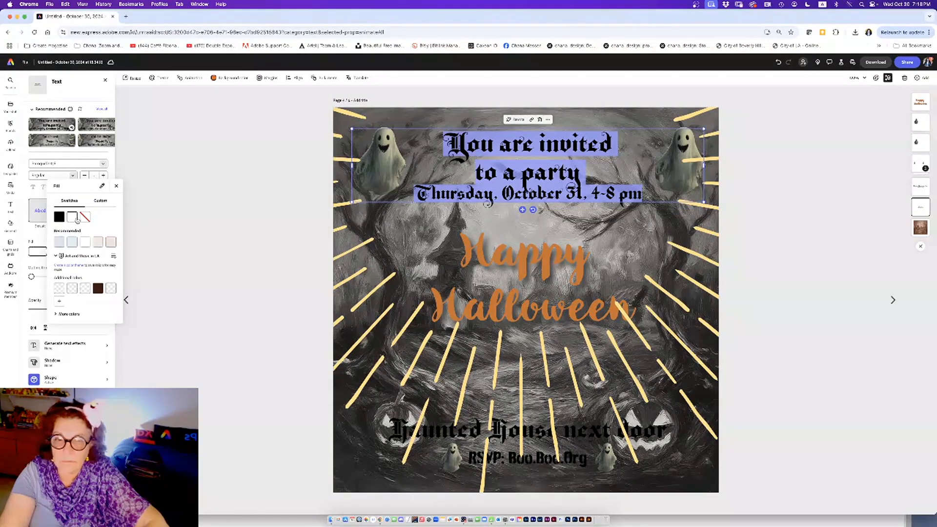
click(184, 217)
click(197, 221)
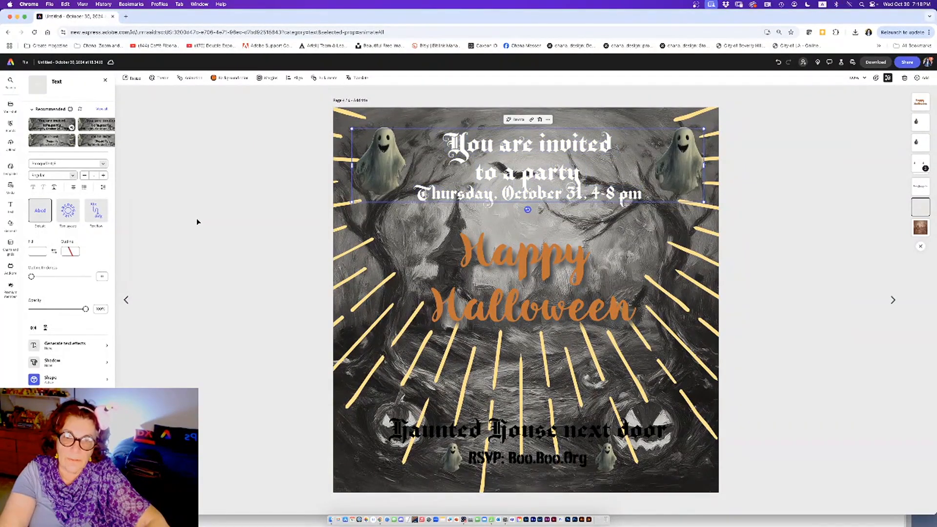
click(236, 268)
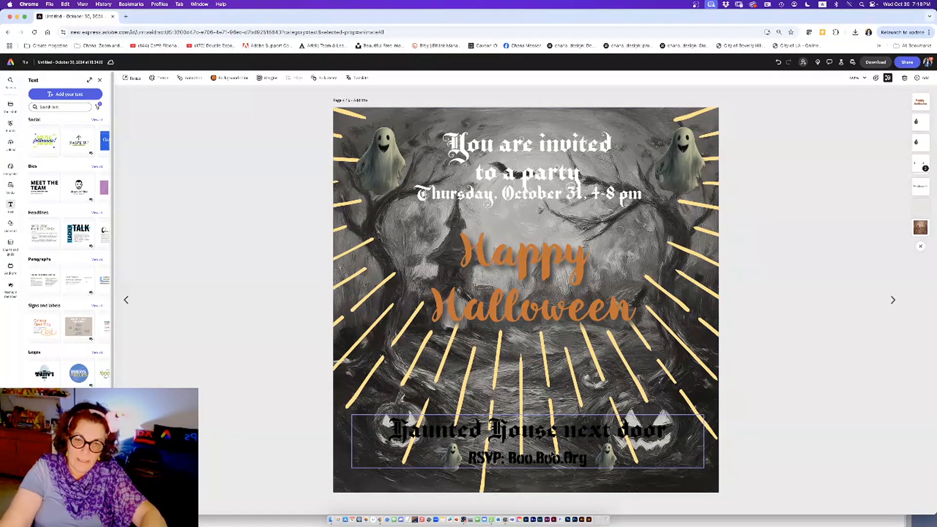
Step: Recolor the "Haunted House next door" and RSVP lines with a white fill and deselect the text
double_click(526, 429)
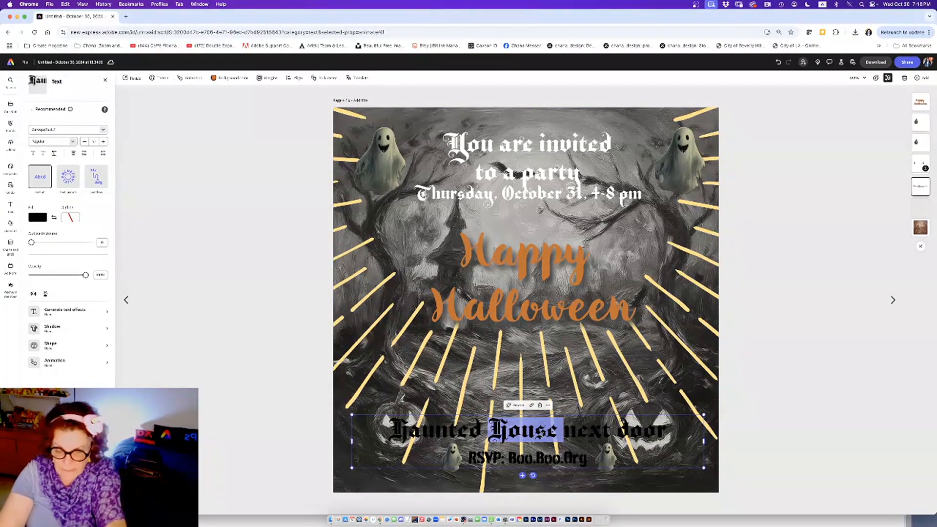
key(super+a)
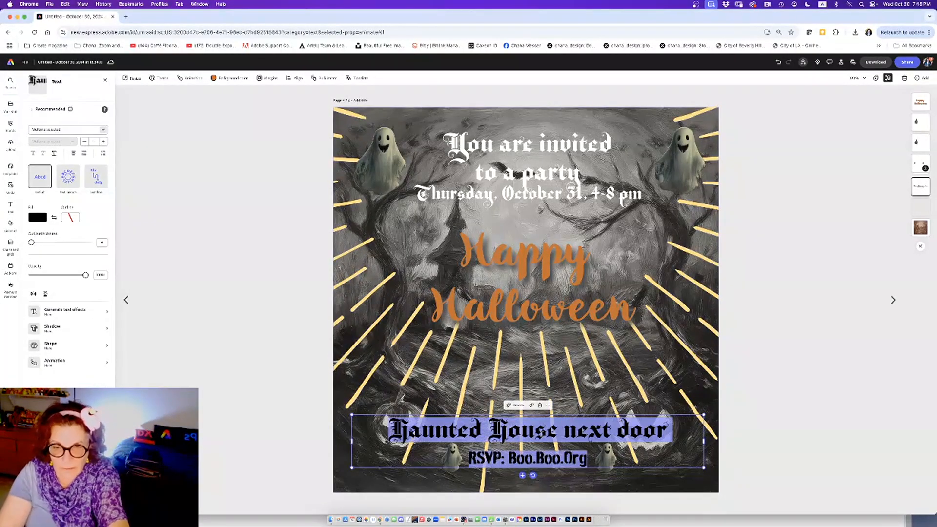
click(39, 218)
click(74, 186)
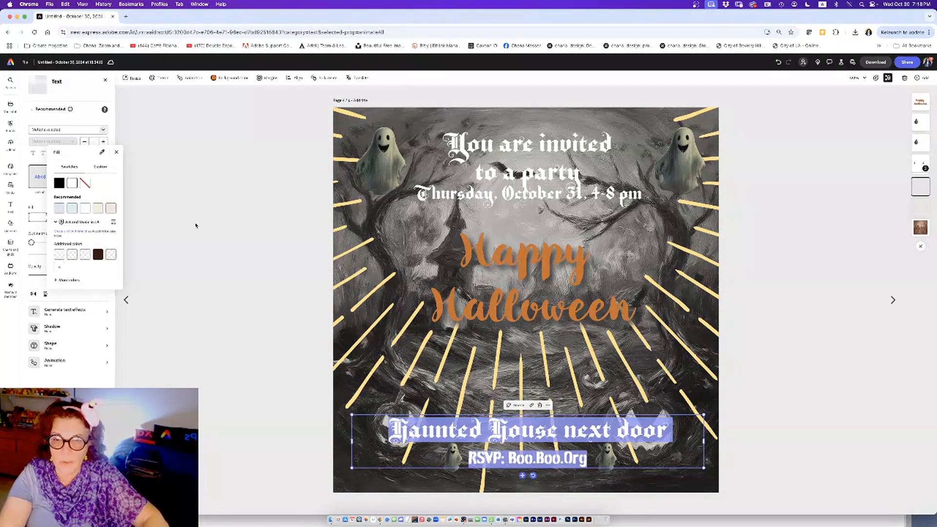
click(197, 224)
click(197, 224)
click(210, 236)
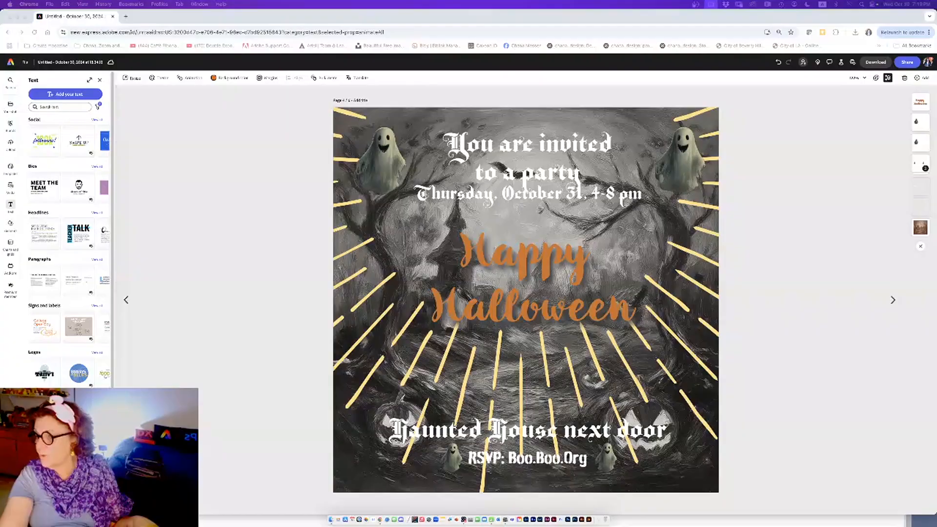
click(245, 280)
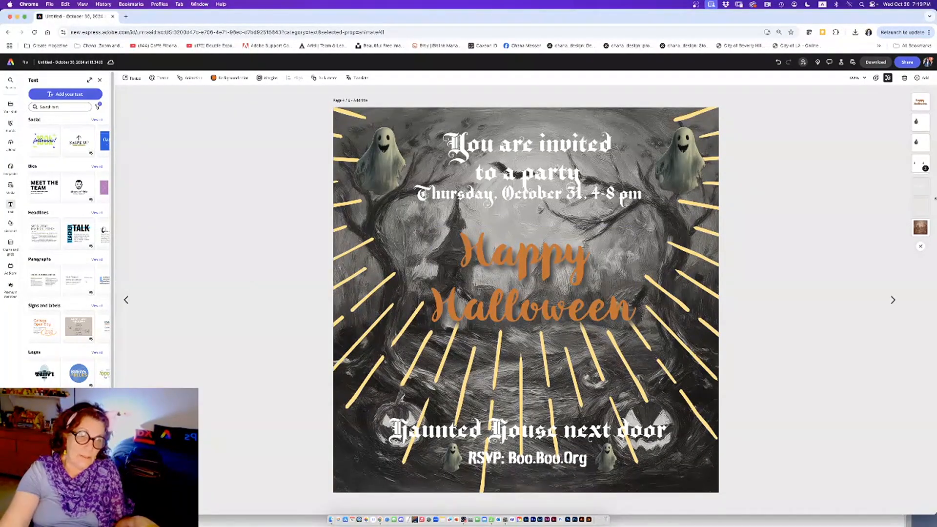
Step: Check the remaining invitation pages and download all pages in the PDF Print format
click(893, 300)
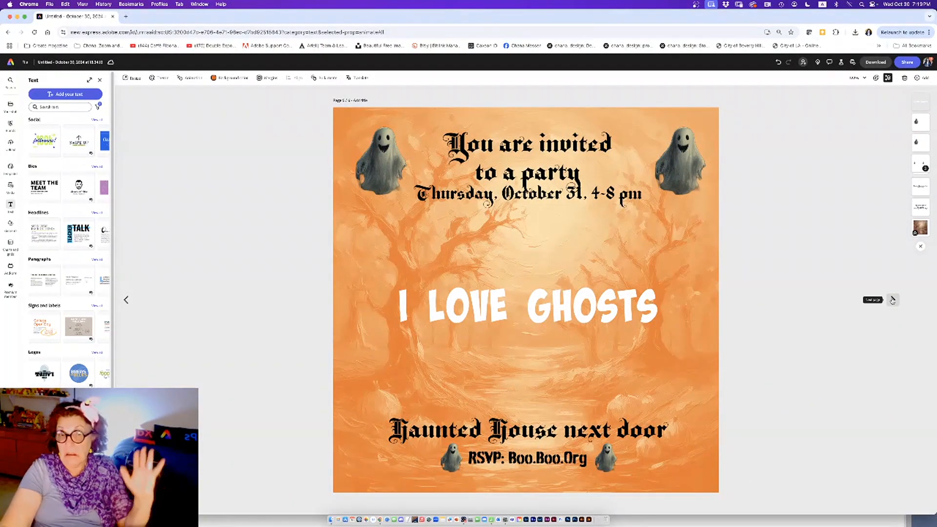
click(893, 300)
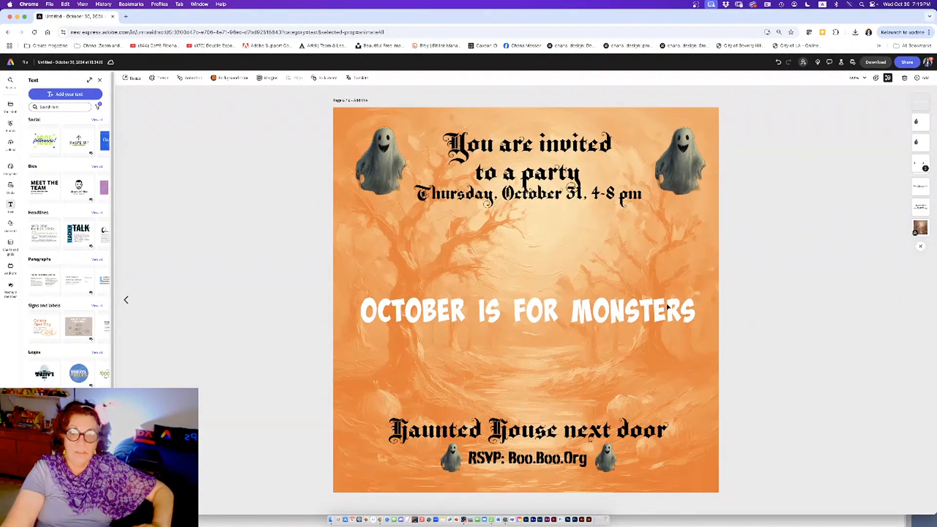
click(126, 300)
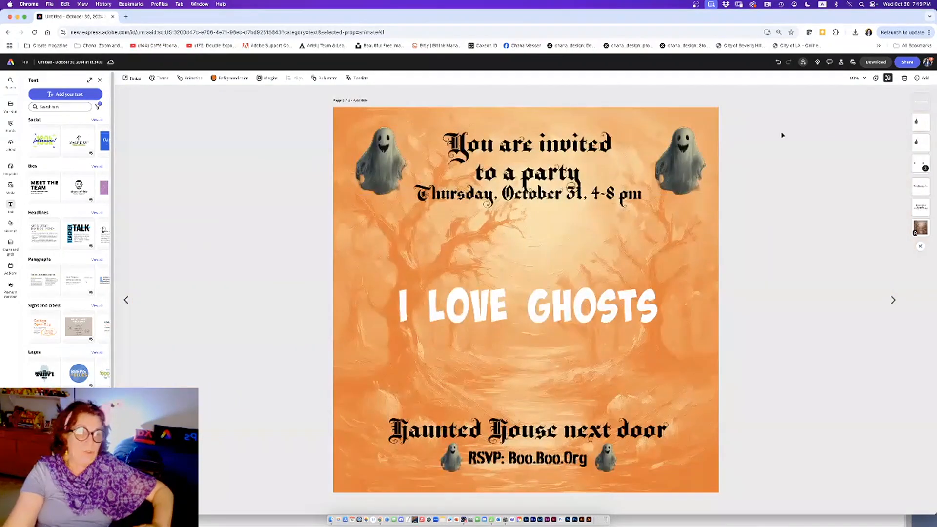
click(873, 64)
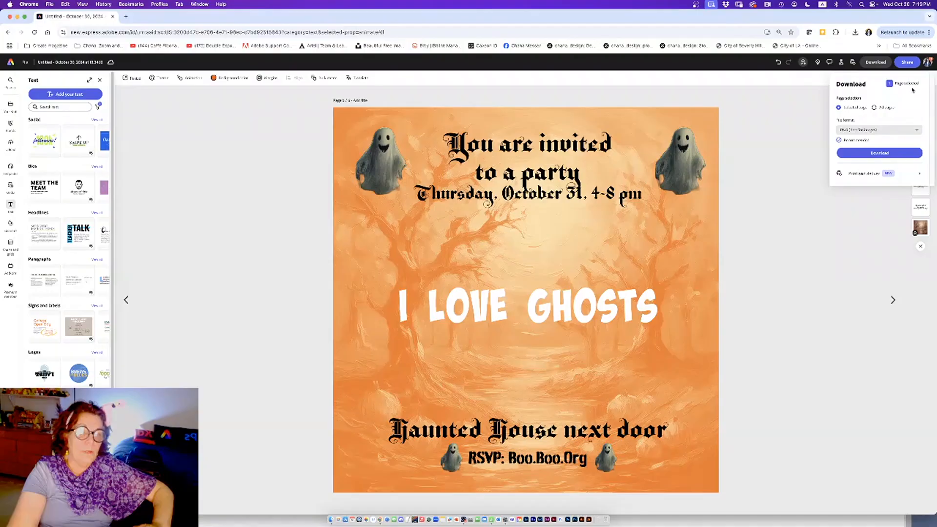
click(876, 107)
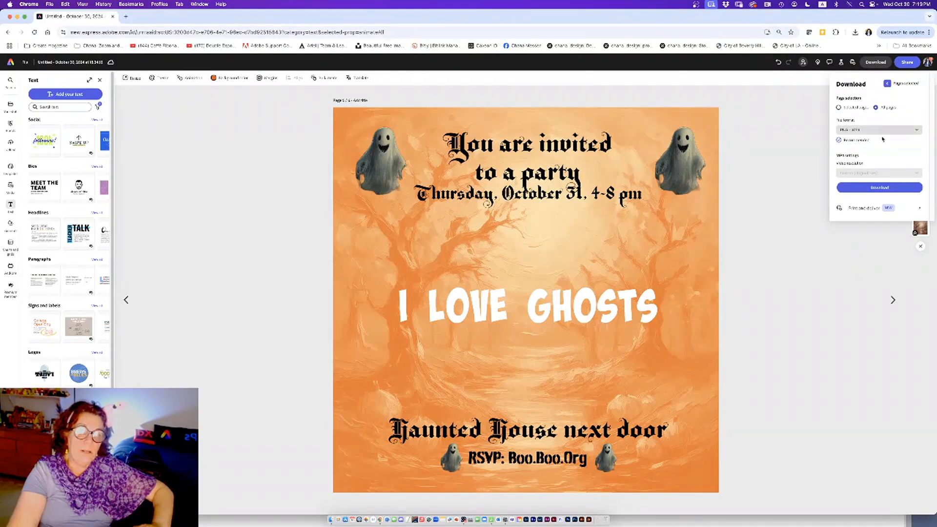
click(876, 130)
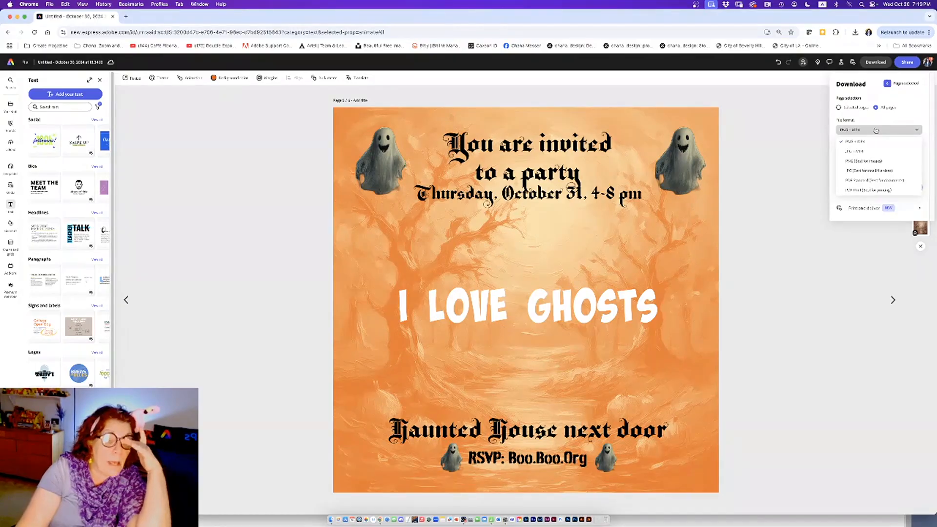
click(851, 191)
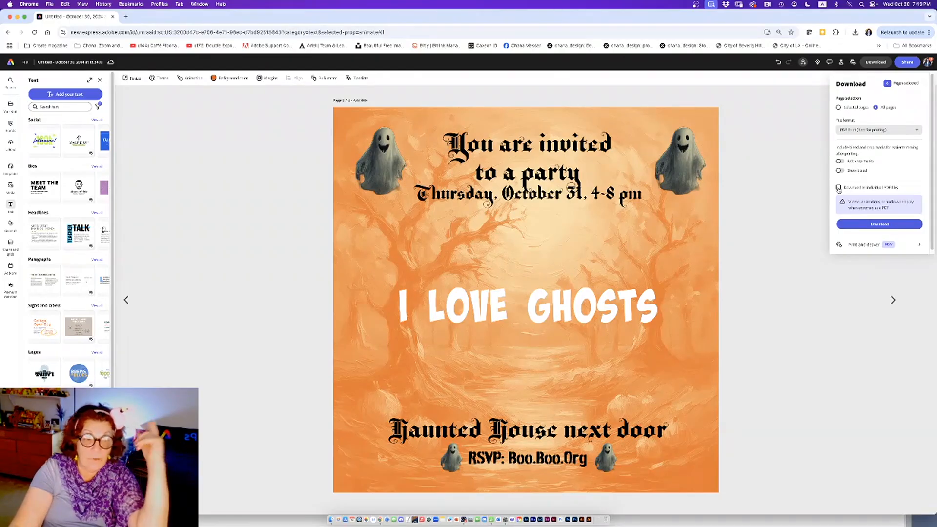
click(869, 225)
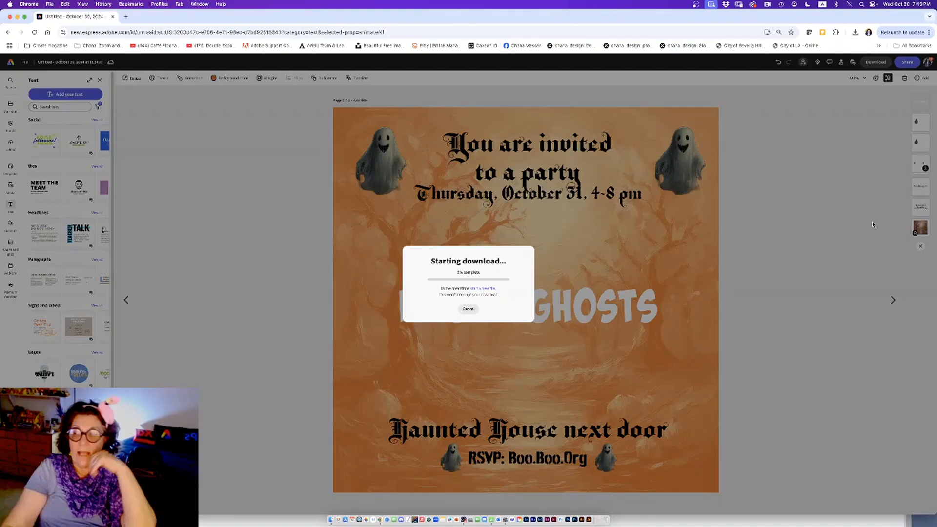
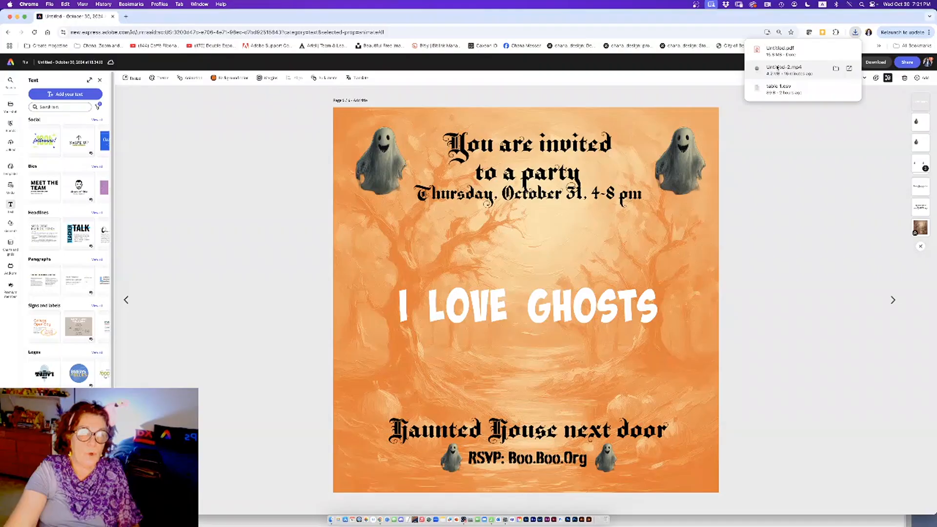
Step: Open the downloaded Untitled.pdf, dismiss the Acrobat offer, and examine each of the invitation pages in it
click(778, 53)
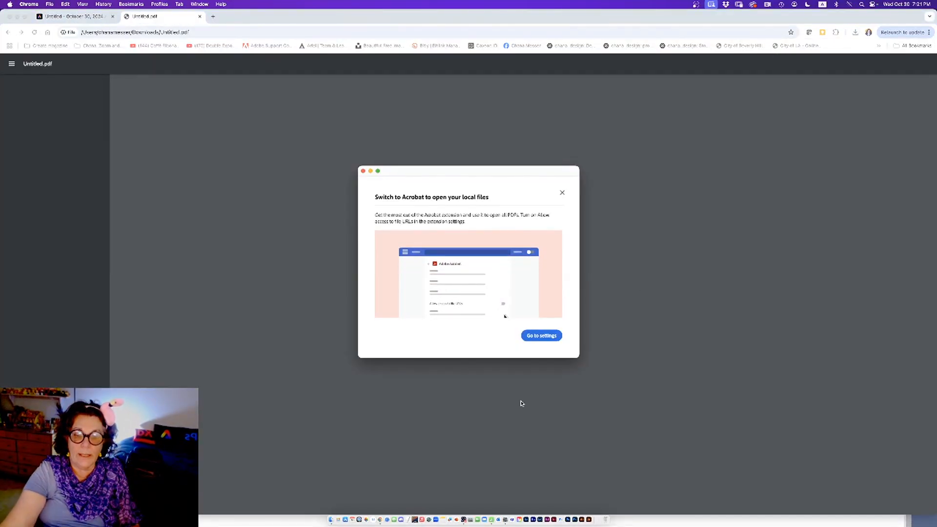
click(562, 193)
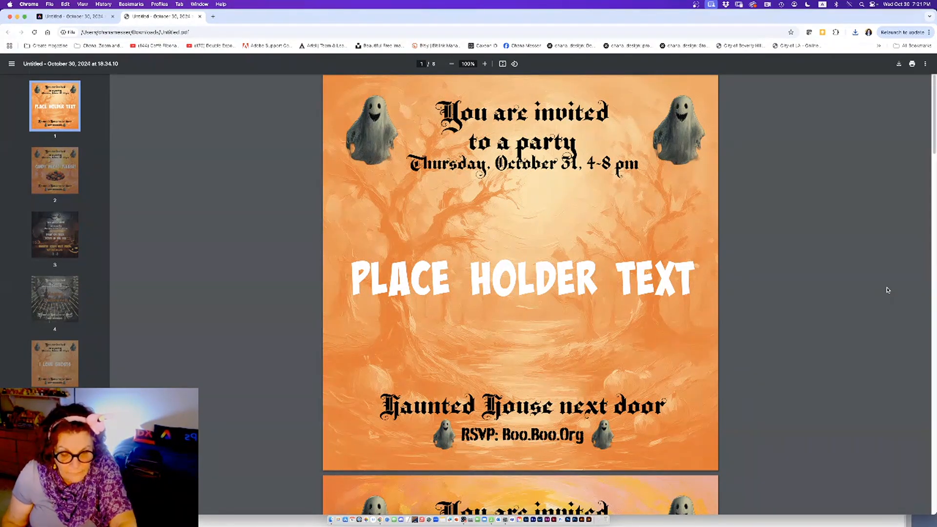
key(super+l)
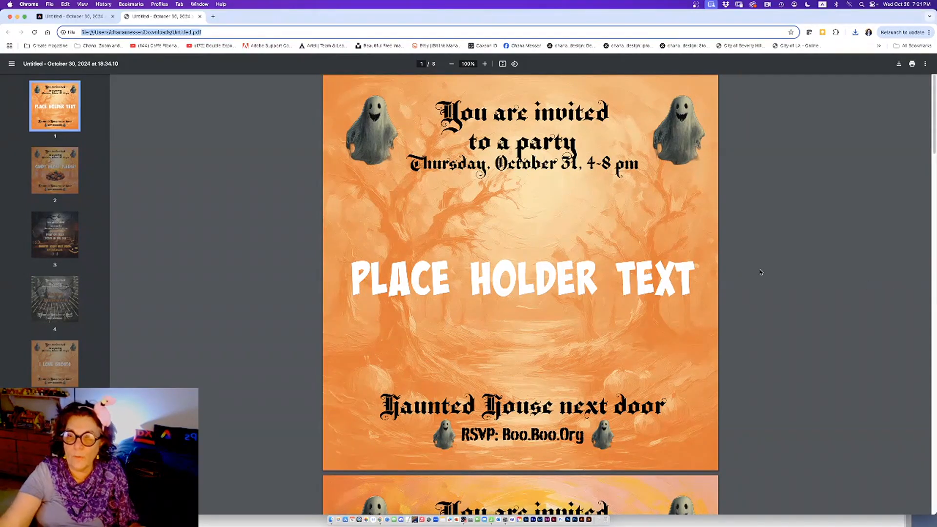
click(55, 109)
click(58, 173)
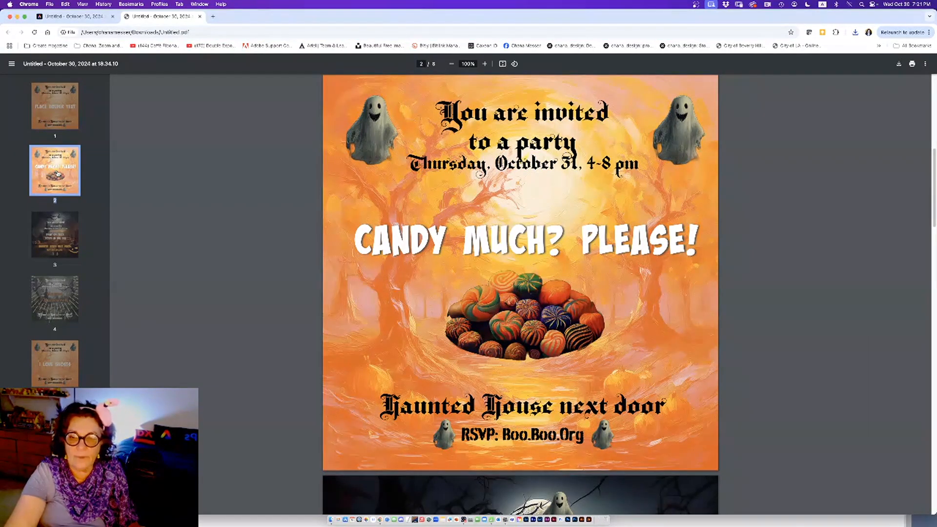
click(58, 228)
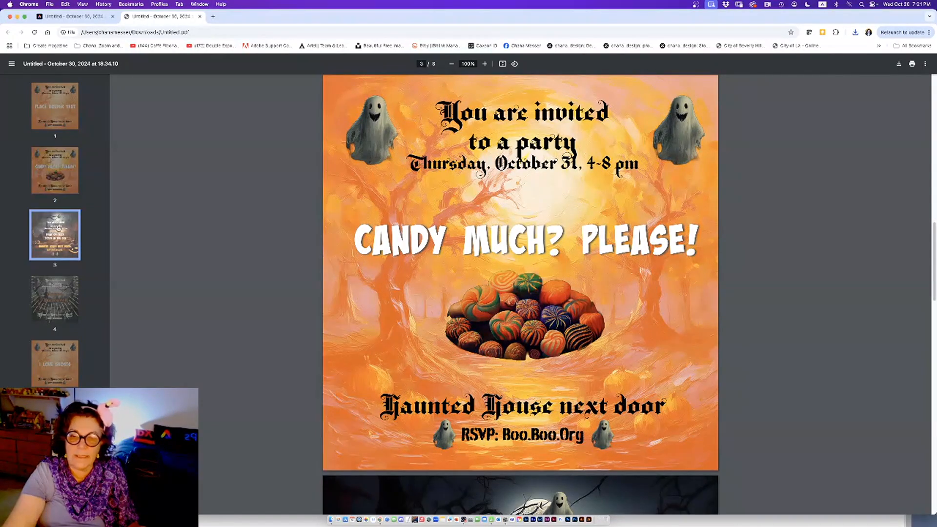
click(60, 300)
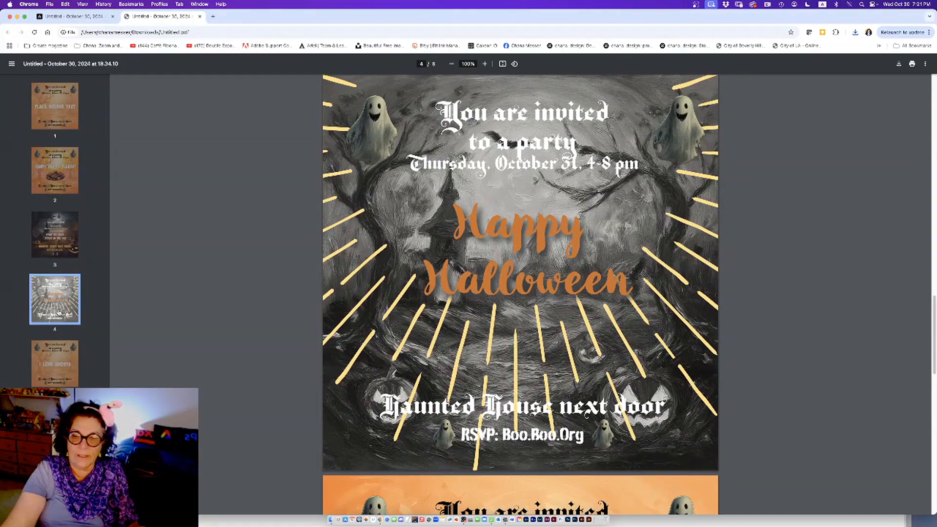
click(56, 360)
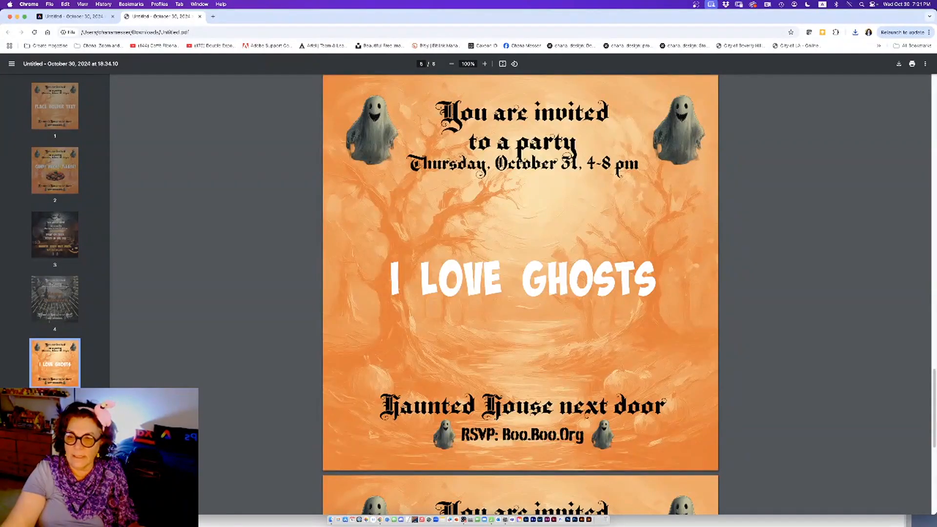
click(55, 425)
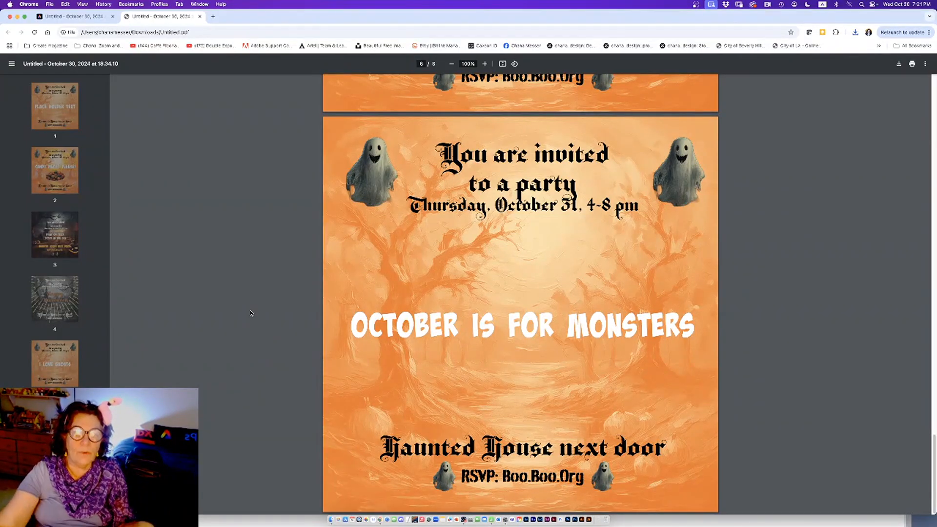
Step: Examine the PDF's print settings, including the pages-per-sheet choices, and cancel printing
click(912, 63)
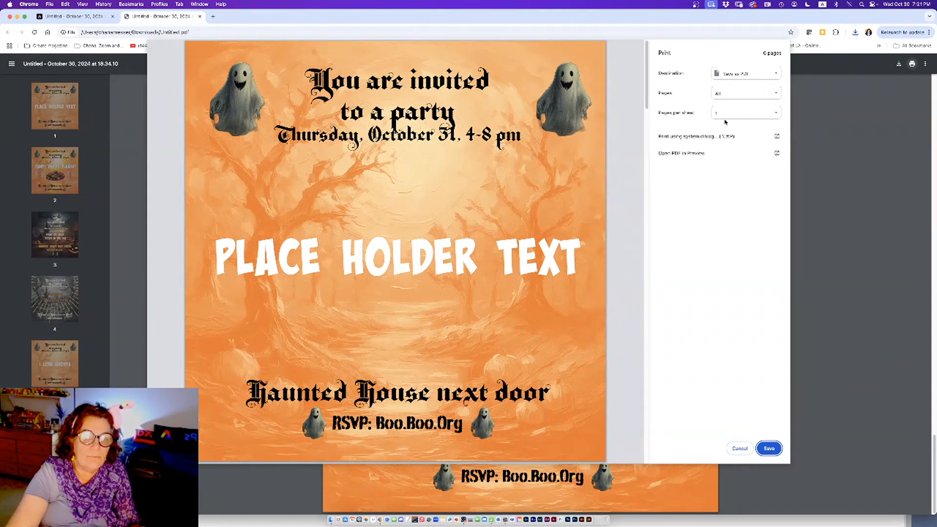
click(749, 113)
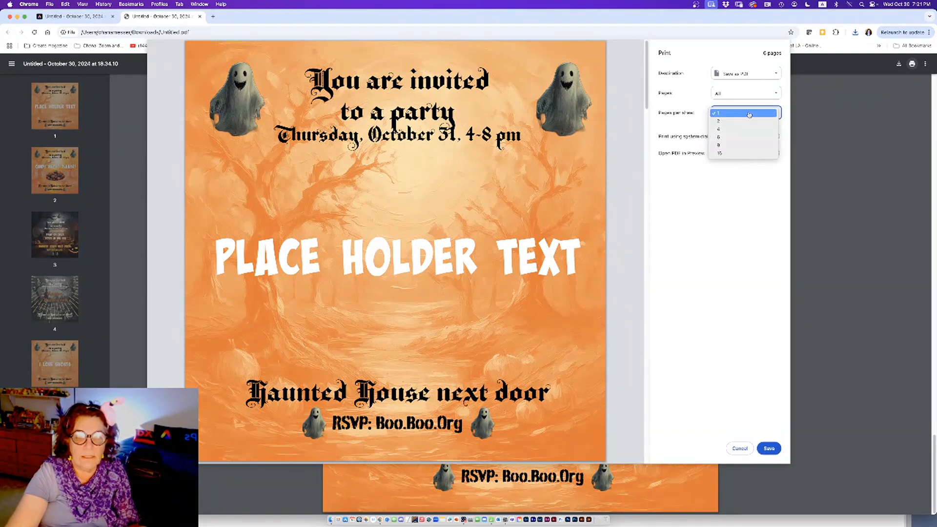
click(738, 449)
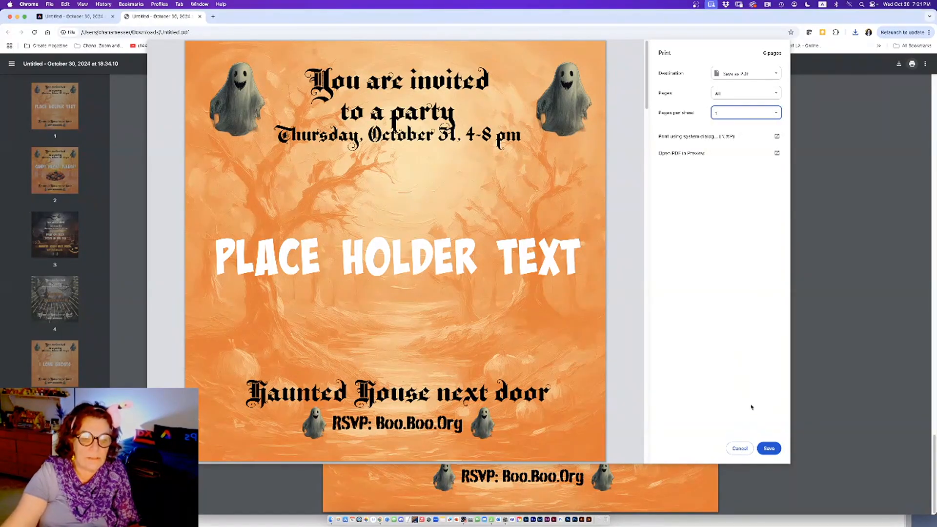
click(740, 448)
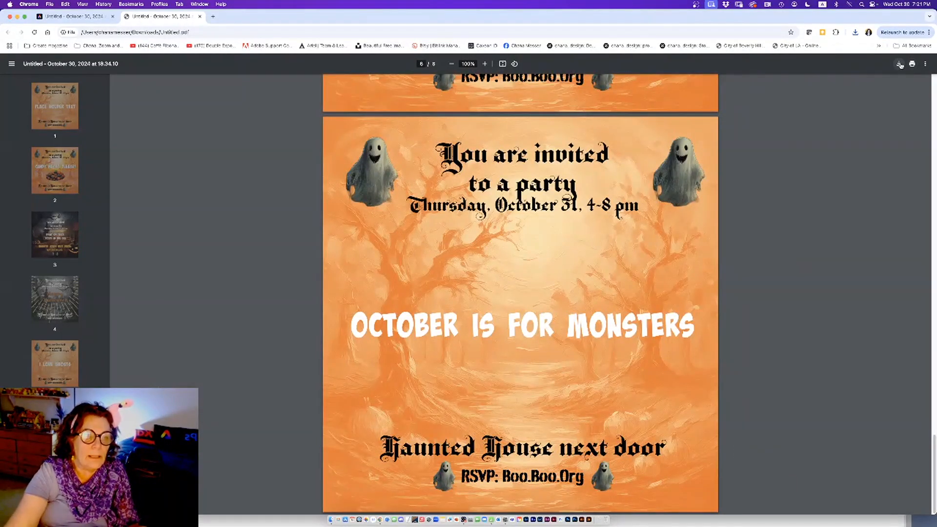
Step: Save a copy of the PDF to the Downloads folder under the name "final campaign"
click(899, 64)
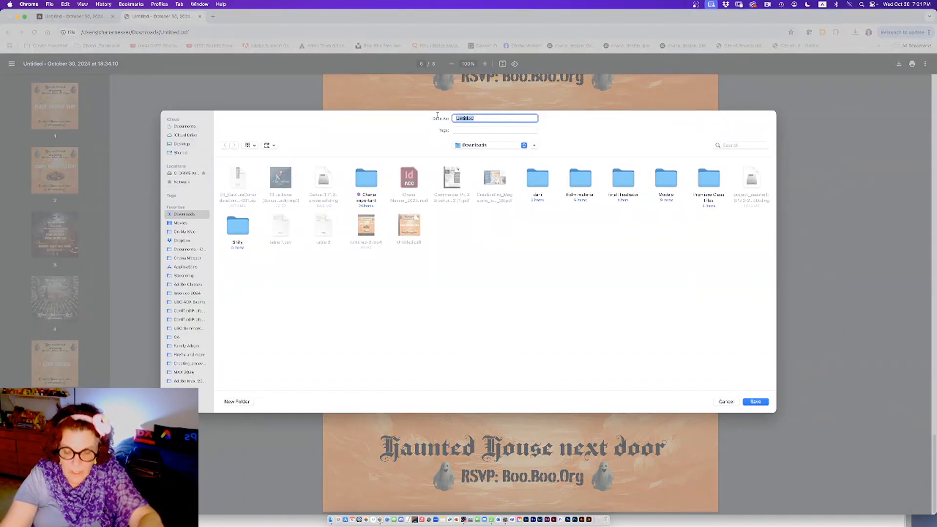
text(final )
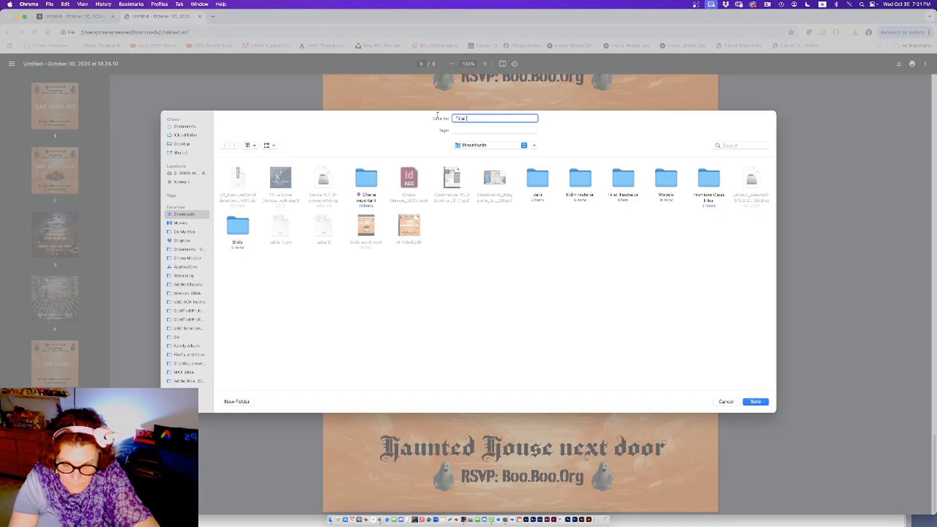
text(campaign)
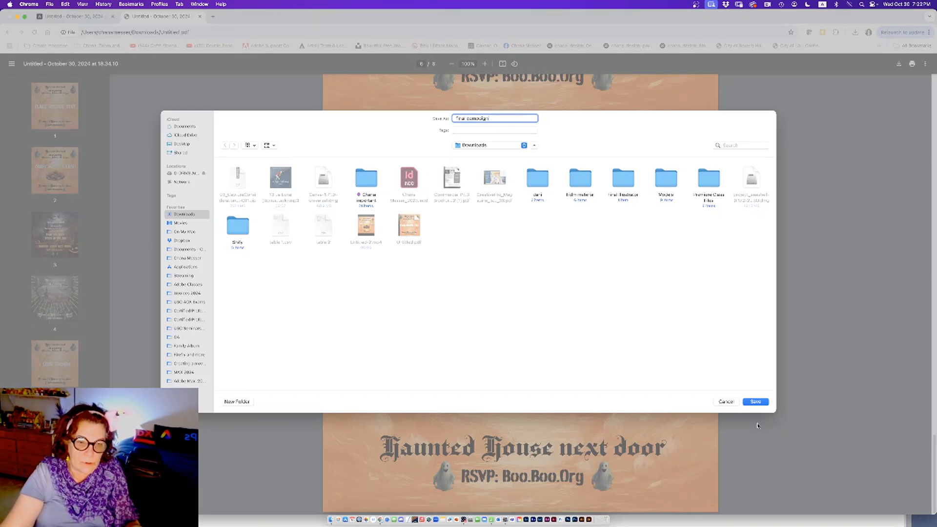
click(757, 402)
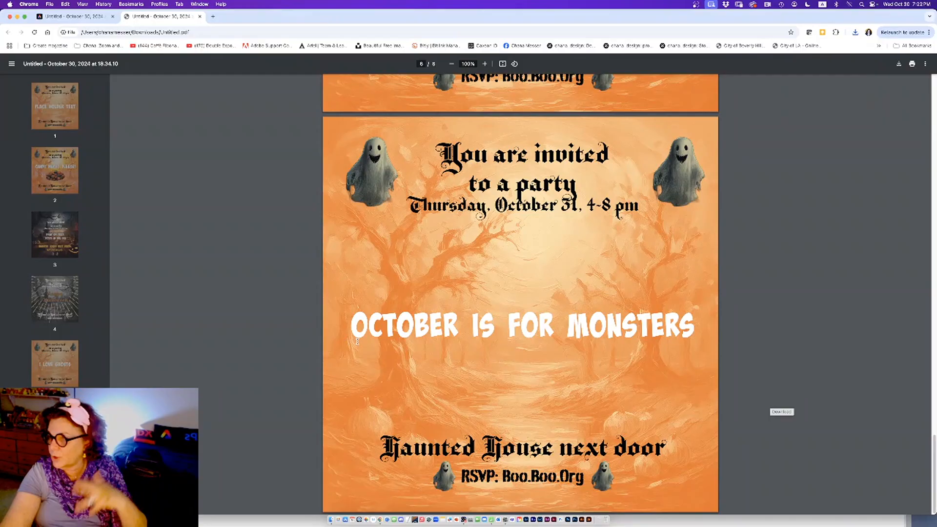
Step: Return to the invitation in Adobe Express and review the "Happy Halloween" and "Treat or Trick" pages
click(81, 17)
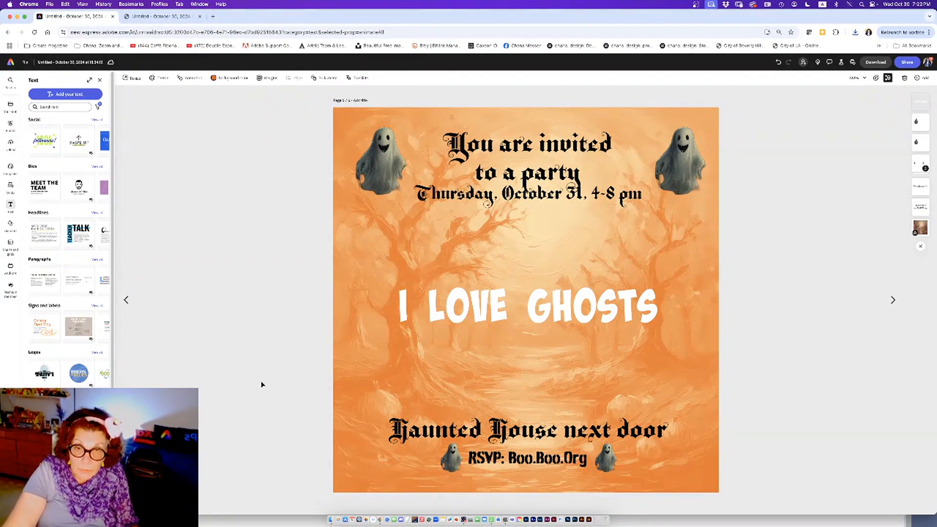
click(125, 300)
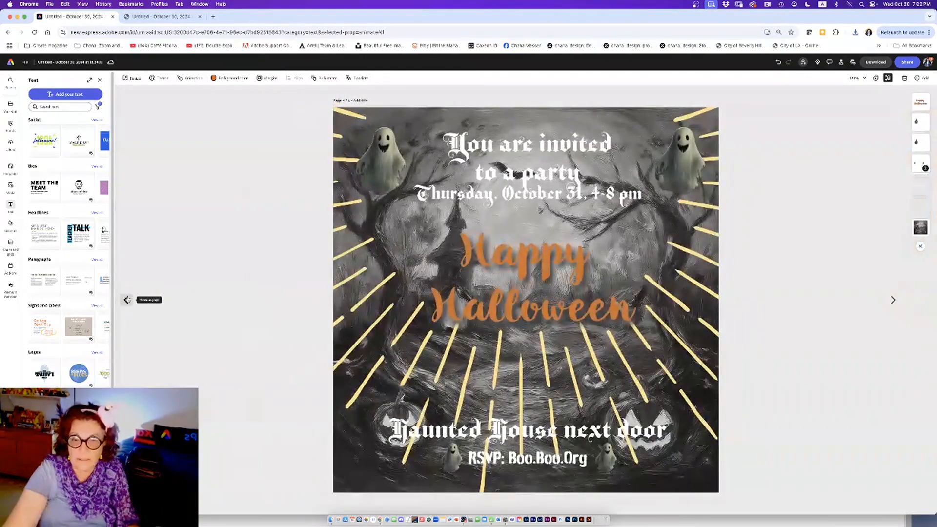
click(340, 295)
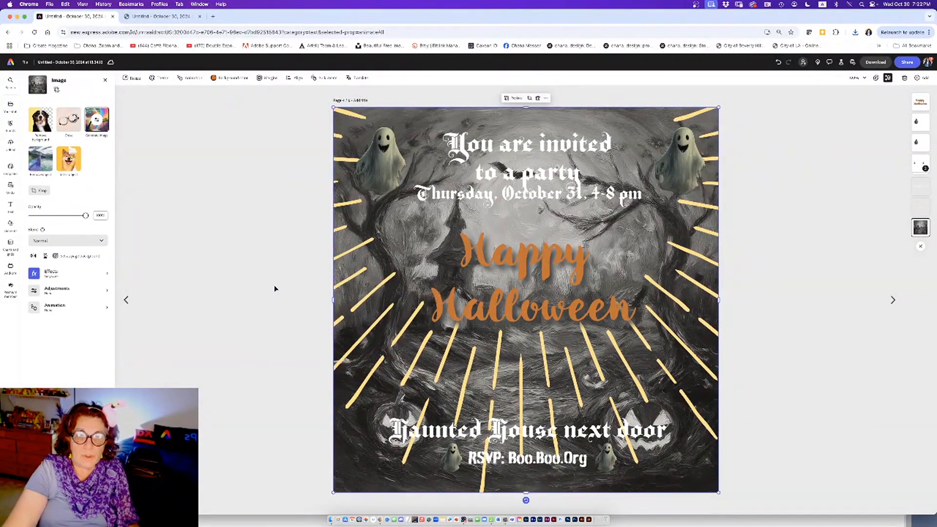
click(820, 301)
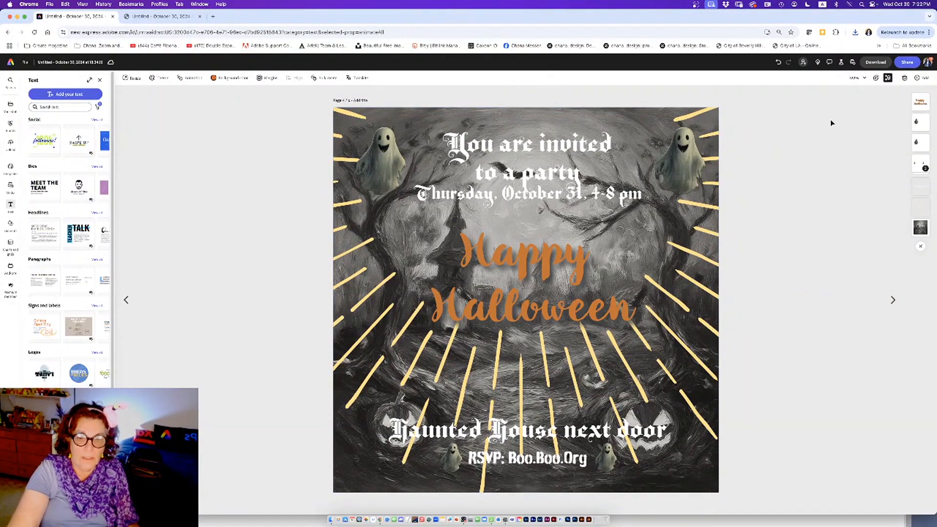
click(126, 300)
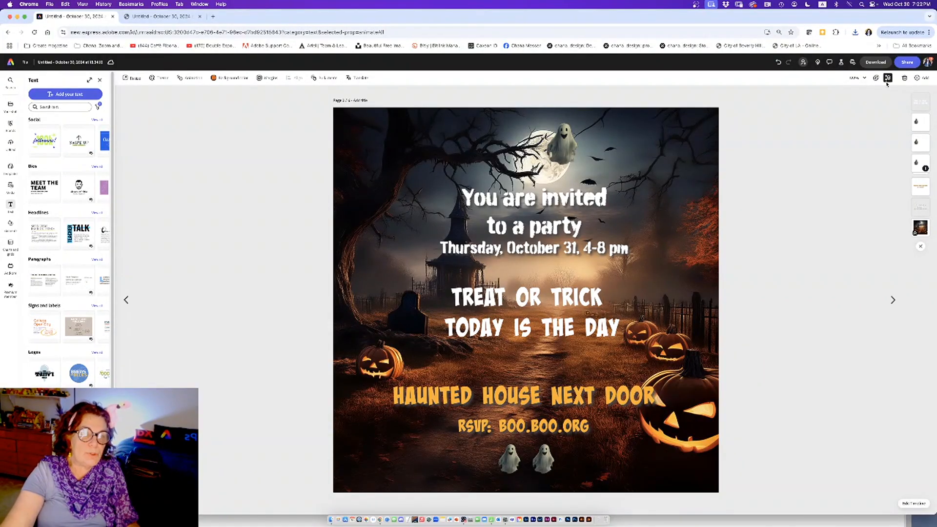
Step: Try the bleed and crop marks options for the PDF Print download and switch both off again
click(876, 63)
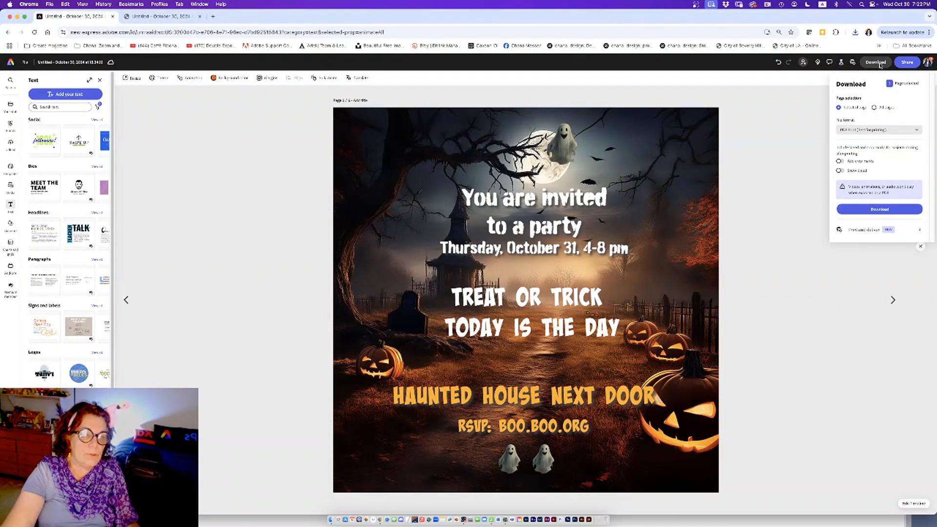
click(843, 171)
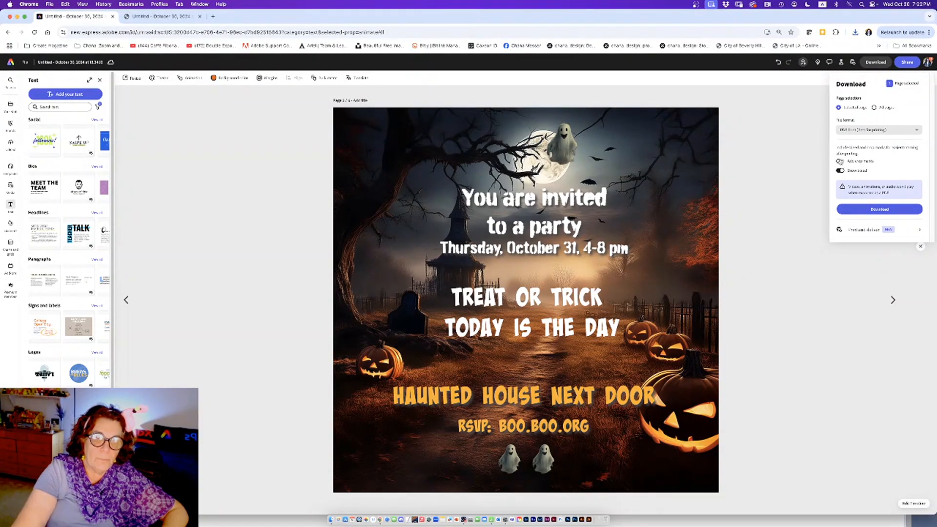
click(841, 161)
click(840, 162)
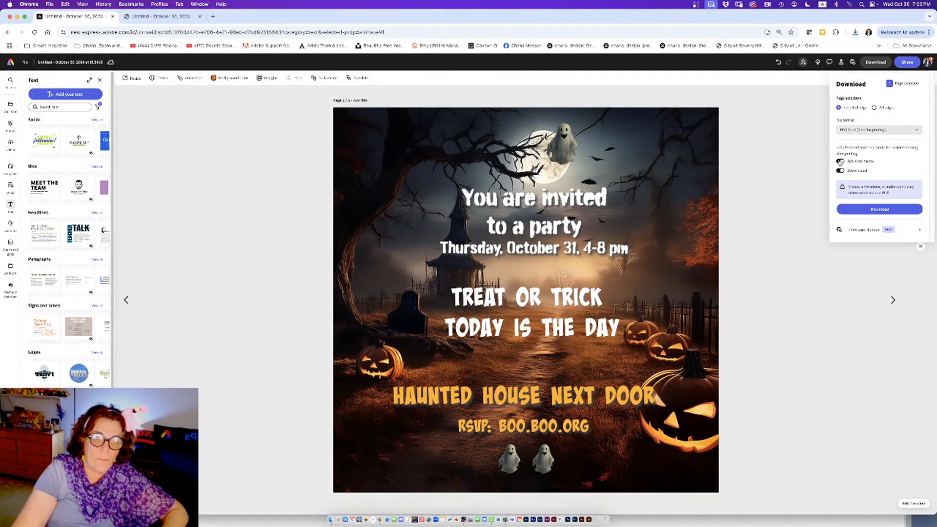
click(840, 172)
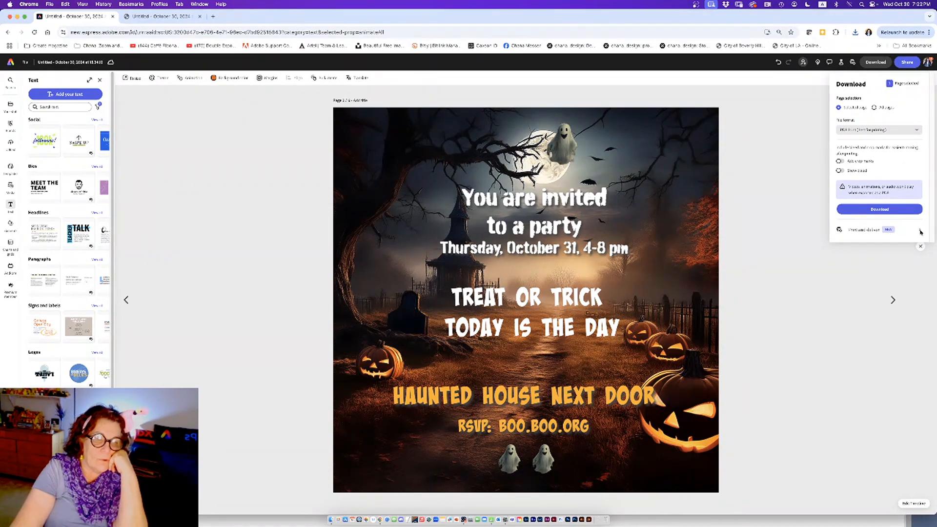
Step: Open the Print and deliver product choices and check the cost of the light and dark T-shirts
click(888, 232)
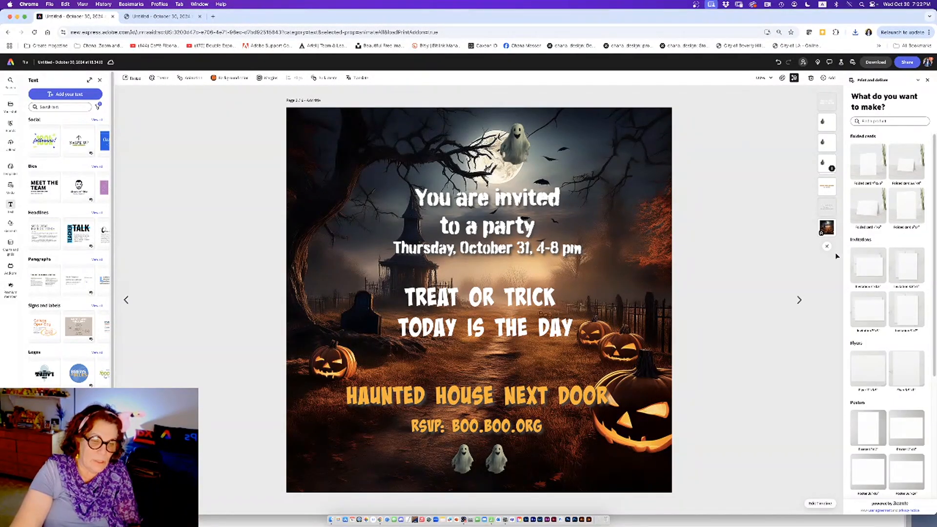
scroll(935, 218, down, 4)
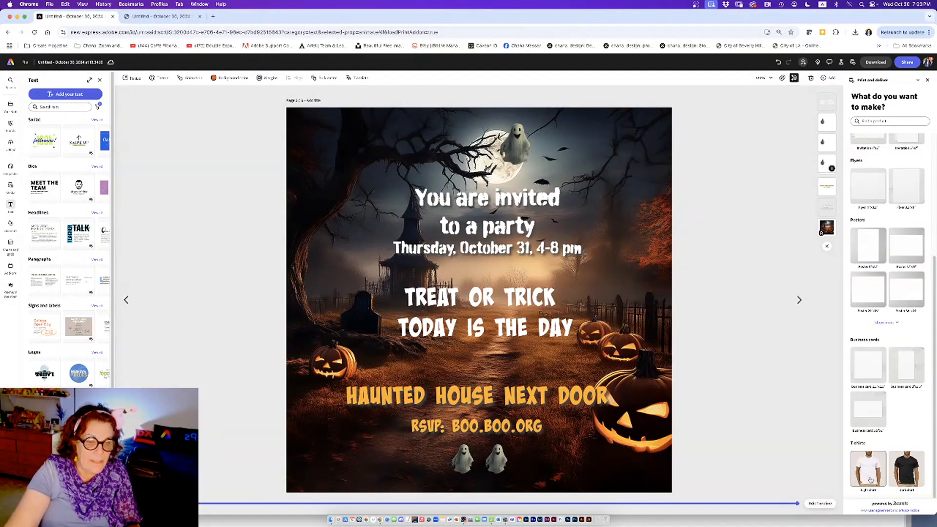
click(872, 480)
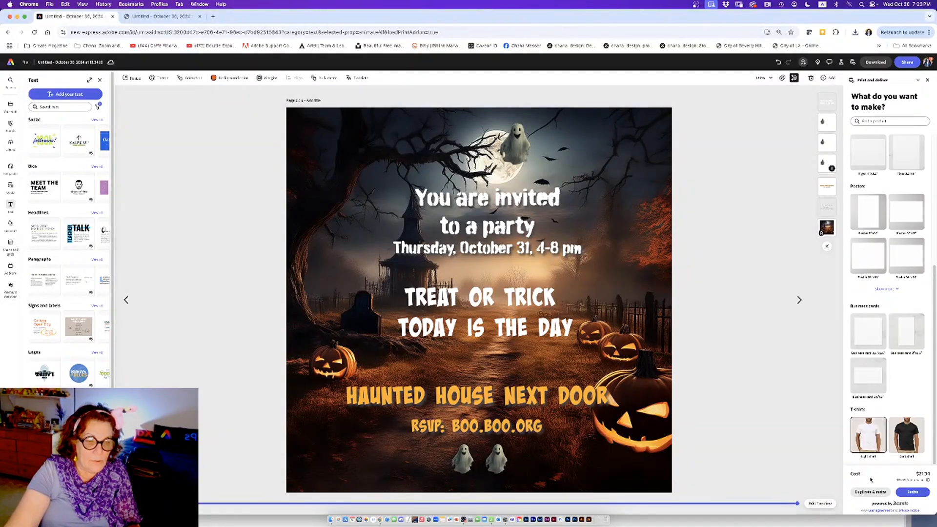
click(907, 441)
scroll(899, 313, up, 3)
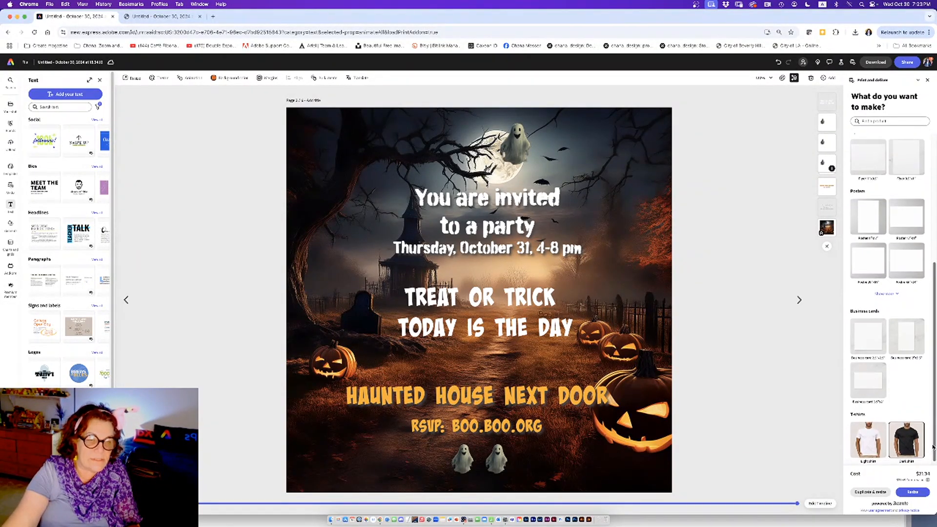
Step: Check the cost of two poster sizes, view Zazzle's user agreement, and return to the invitation
click(903, 299)
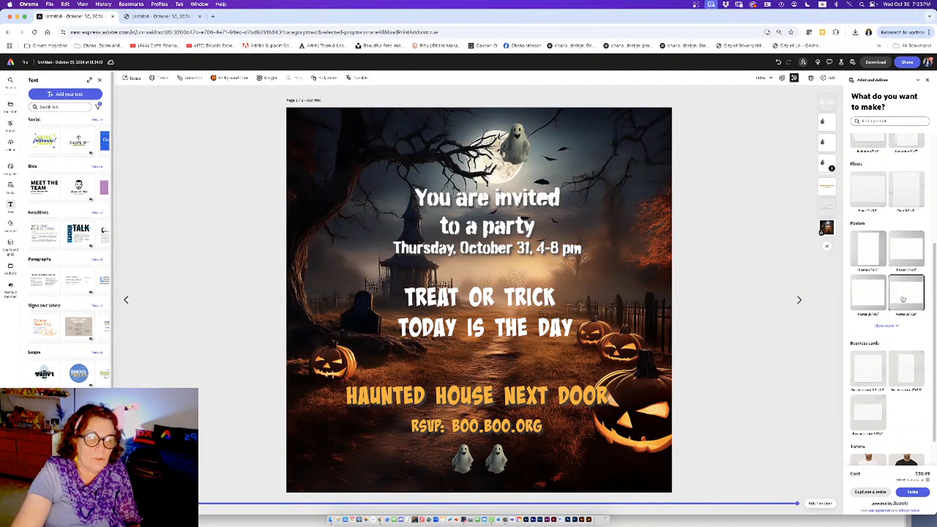
click(868, 249)
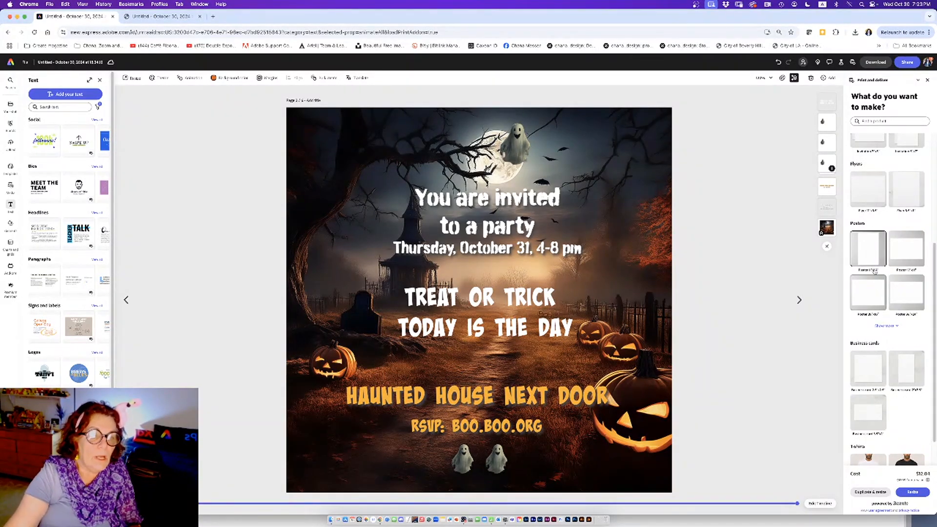
click(863, 122)
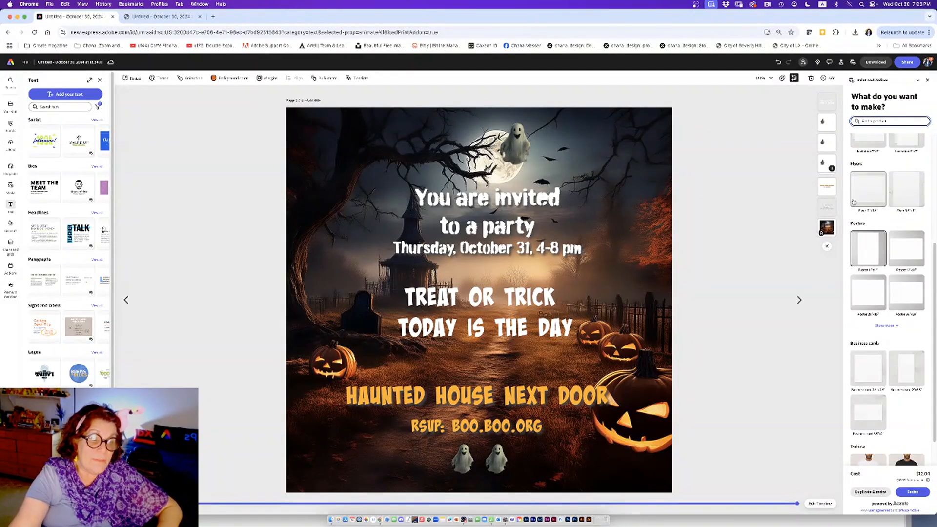
click(885, 511)
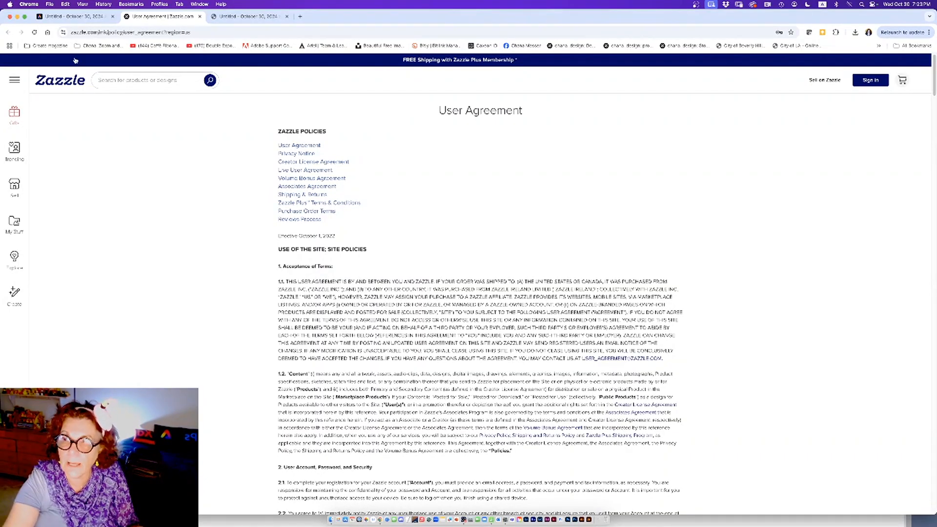
click(74, 16)
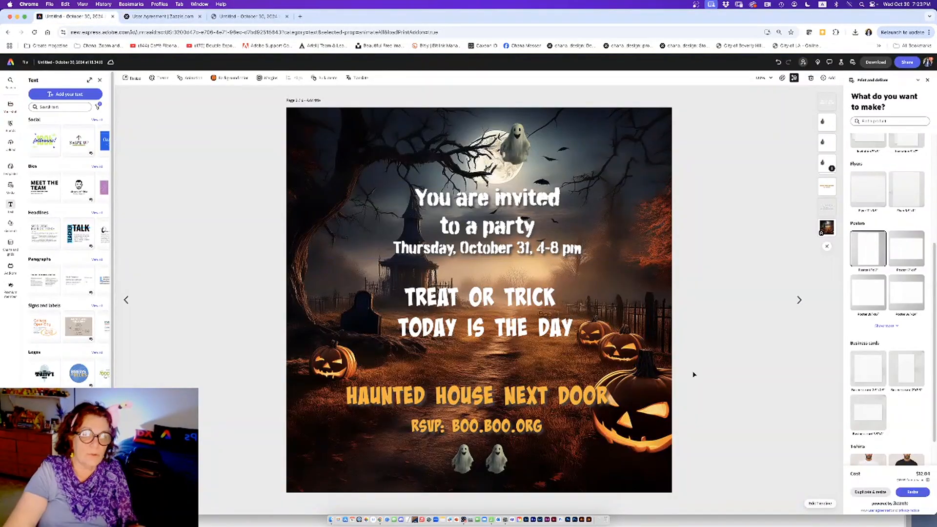
Step: Start making a template from the shared invitation file and name it "October 30, 2024"
click(909, 63)
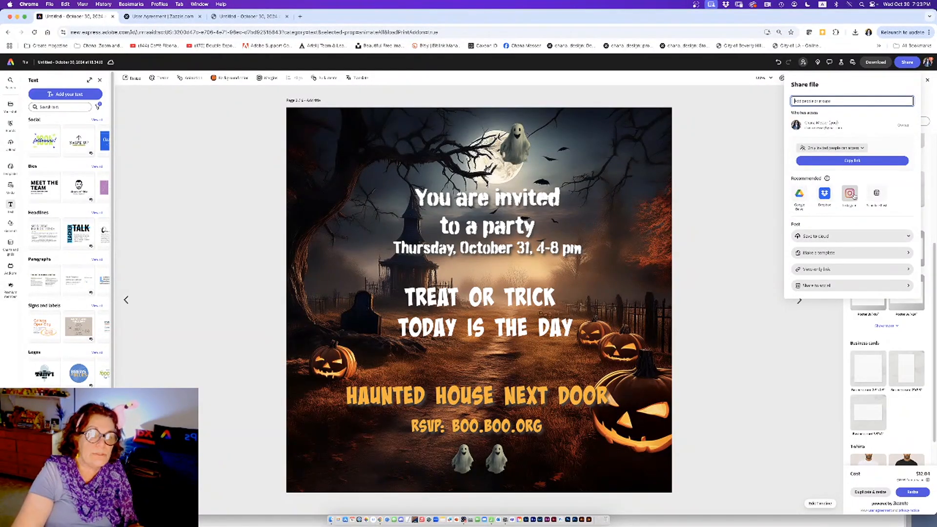
click(818, 254)
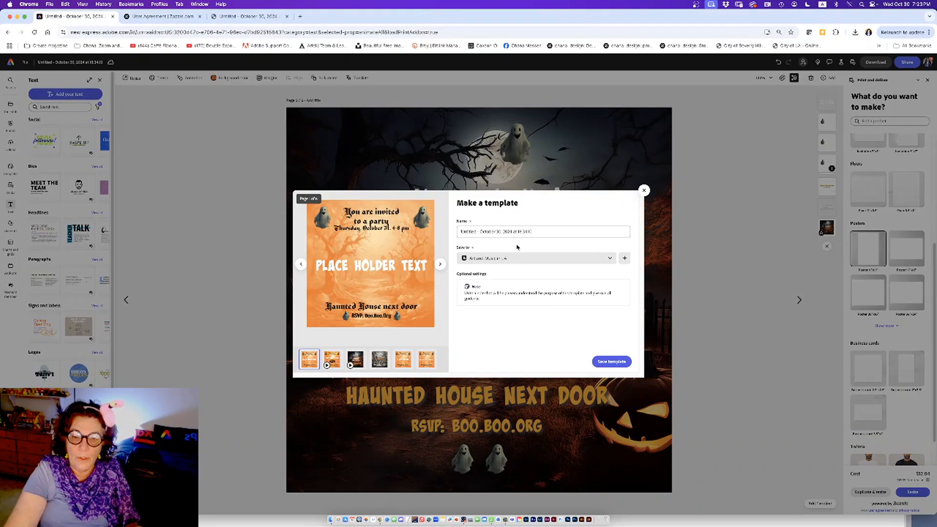
drag(531, 231, 449, 231)
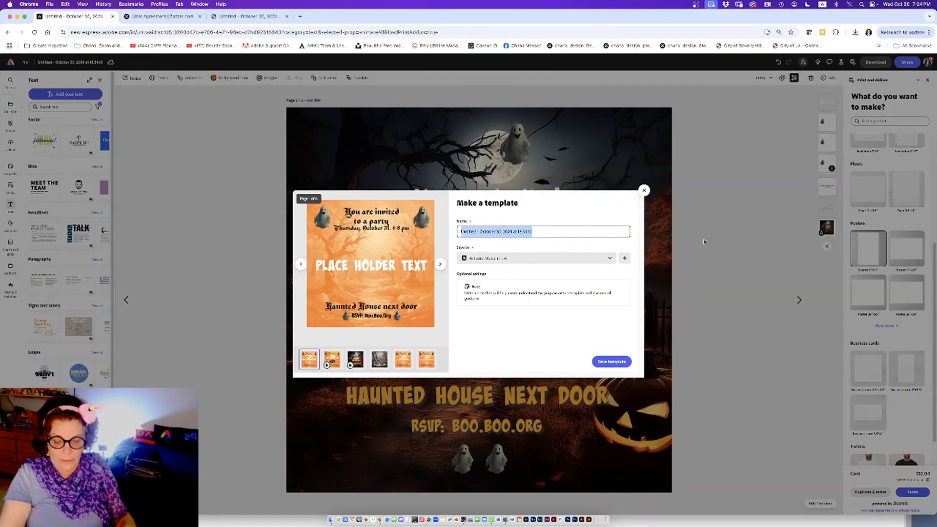
text(October 30, 2024)
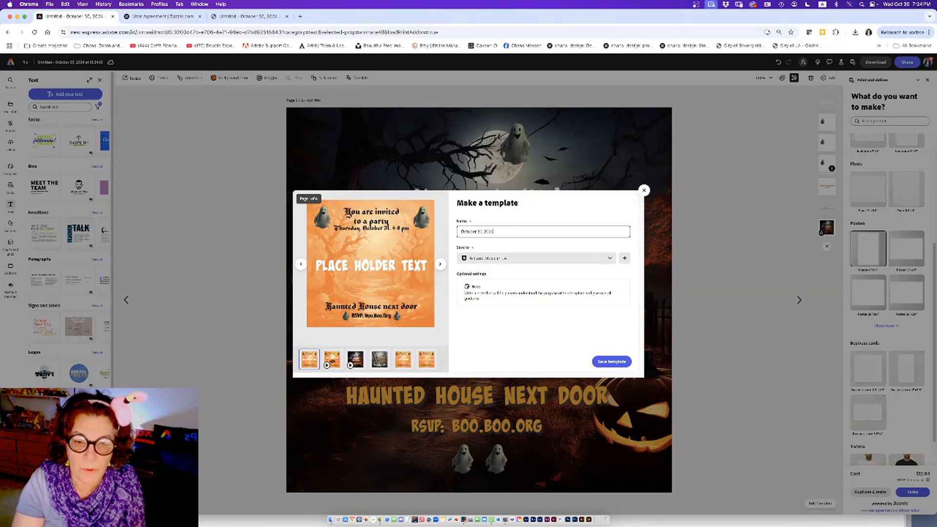
Step: Look through the available brands and libraries and choose the "Art and Music in LA" brand as the template's save location
click(514, 259)
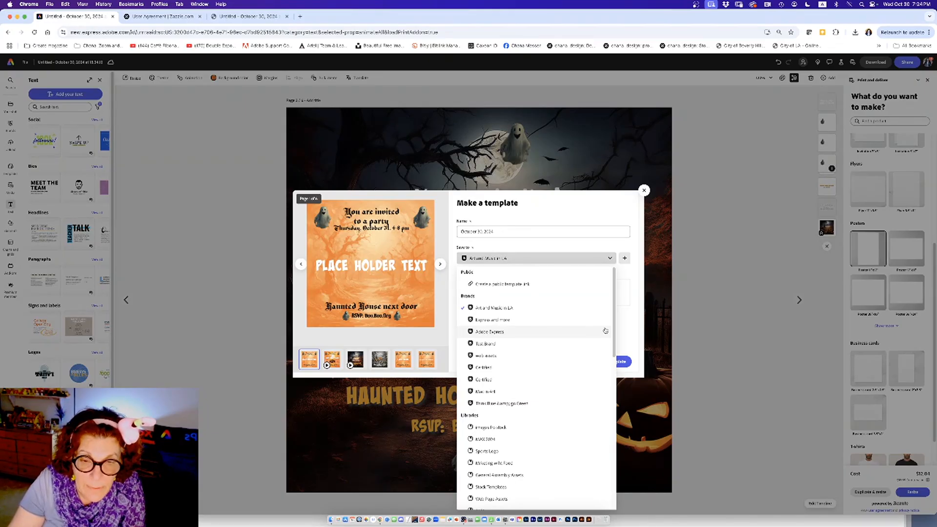
drag(612, 333, 612, 418)
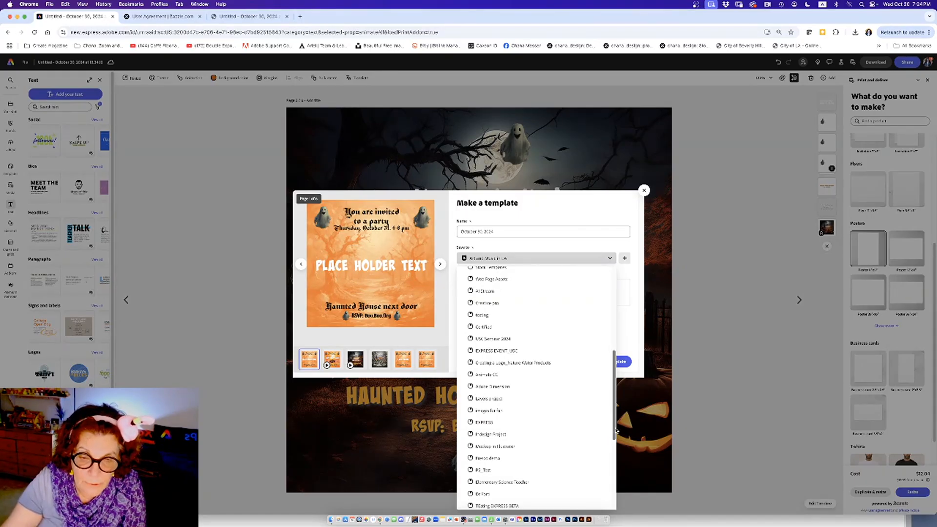
scroll(611, 454, down, 5)
scroll(617, 472, down, 3)
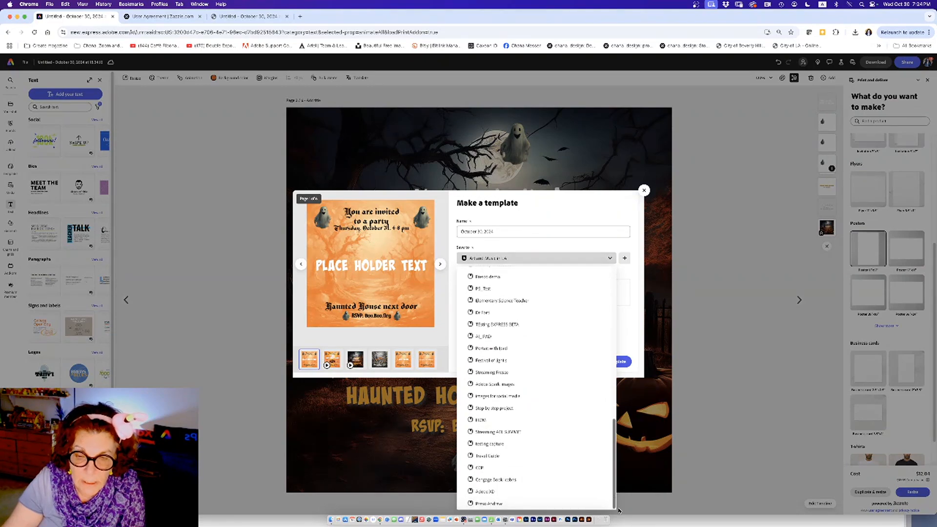
scroll(562, 391, up, 15)
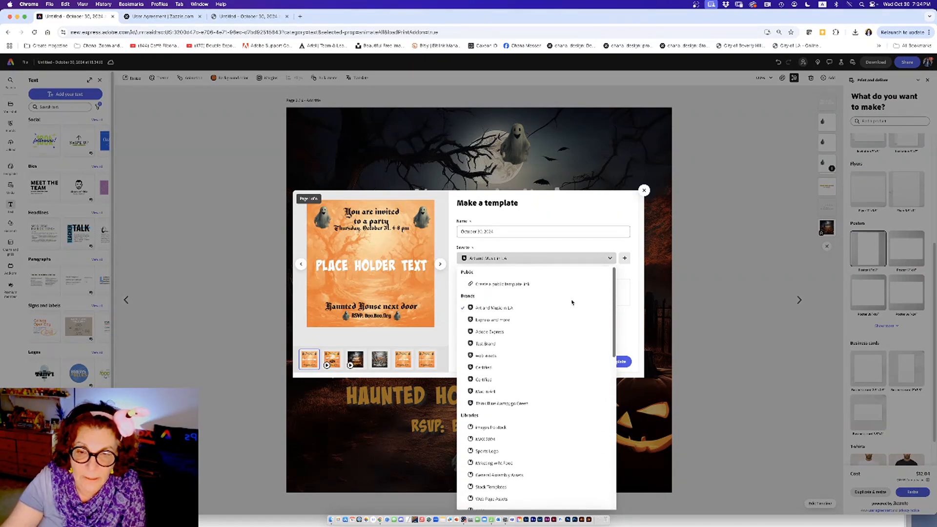
click(490, 309)
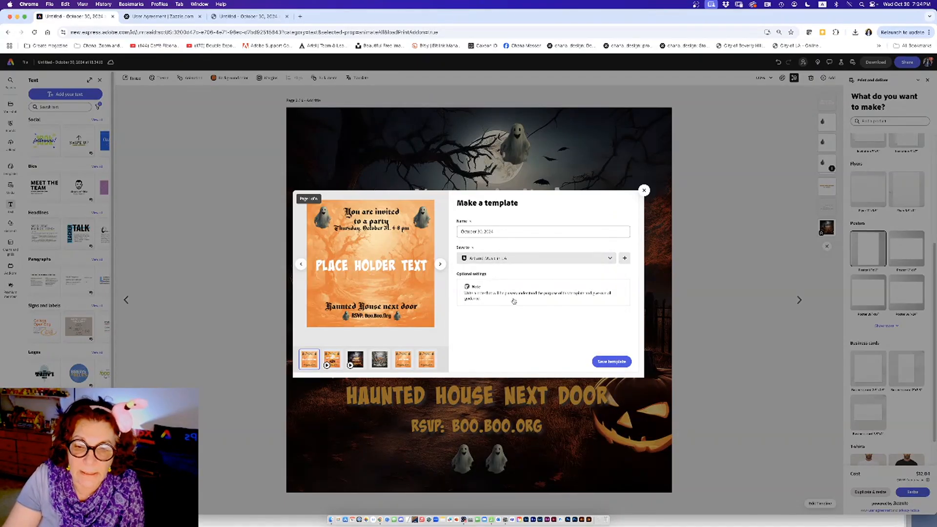
Step: Add the note "Halloween template" to the template and save the template to the chosen brand
click(501, 299)
click(481, 248)
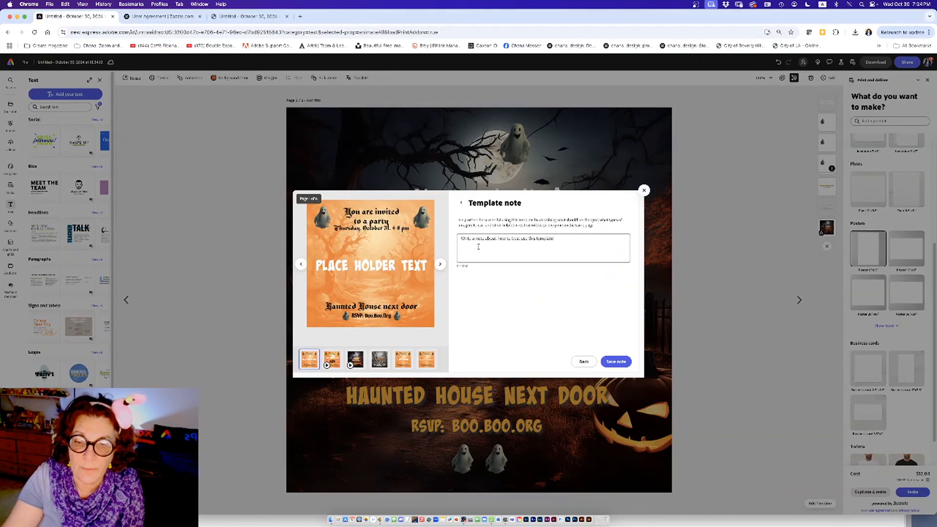
text(Ha)
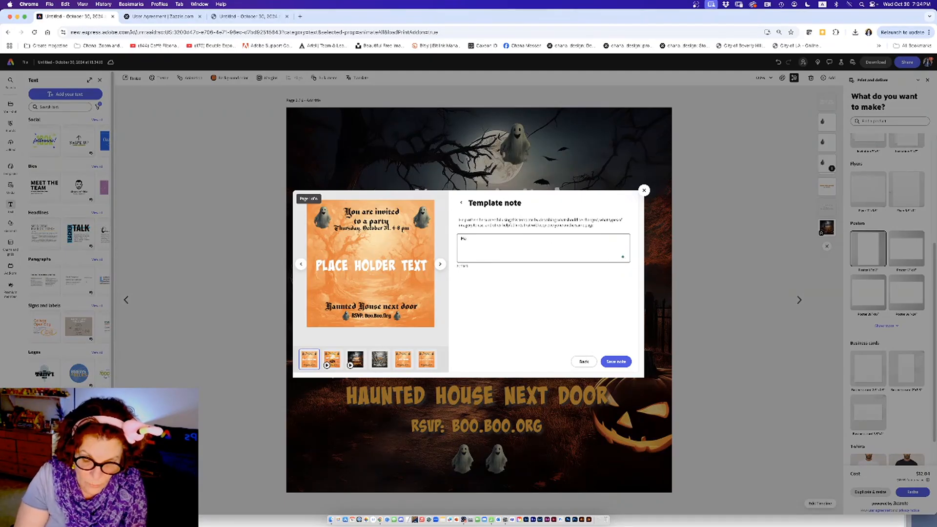
text(lloween te)
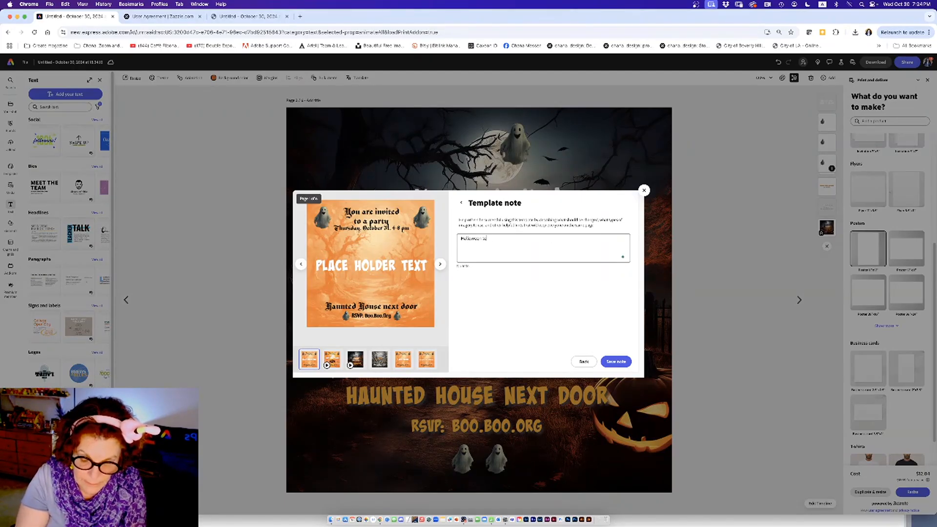
text(mplate)
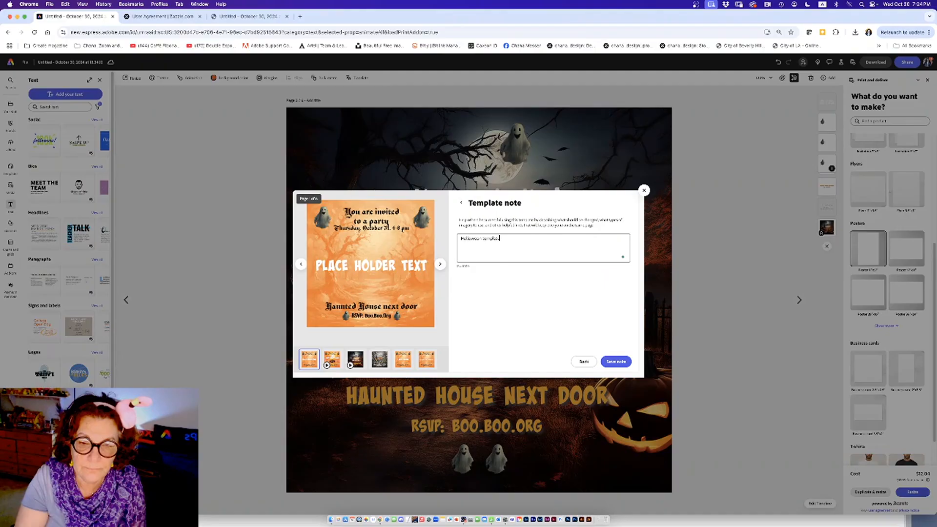
click(616, 362)
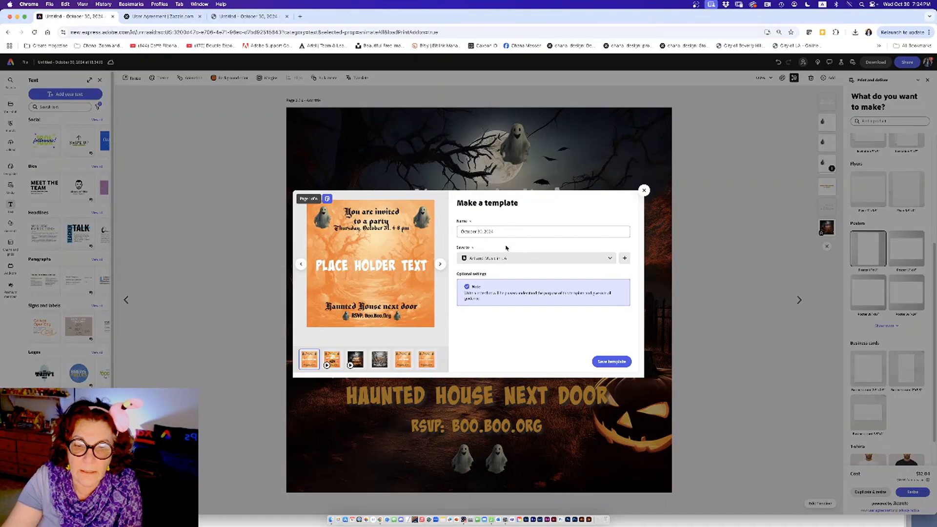
click(612, 362)
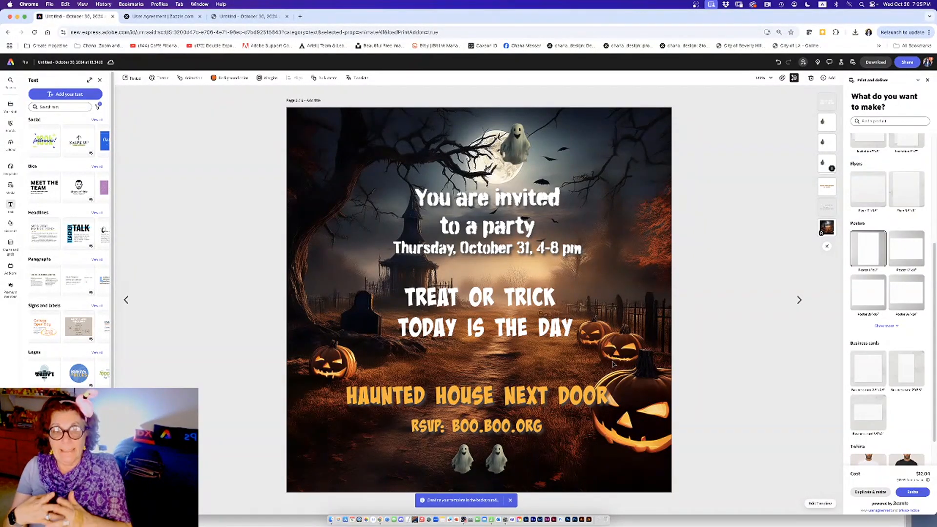
Step: Return to the first page, copy the saved template's link, and check the template's details in the Art and Music in LA brand
click(126, 299)
click(127, 300)
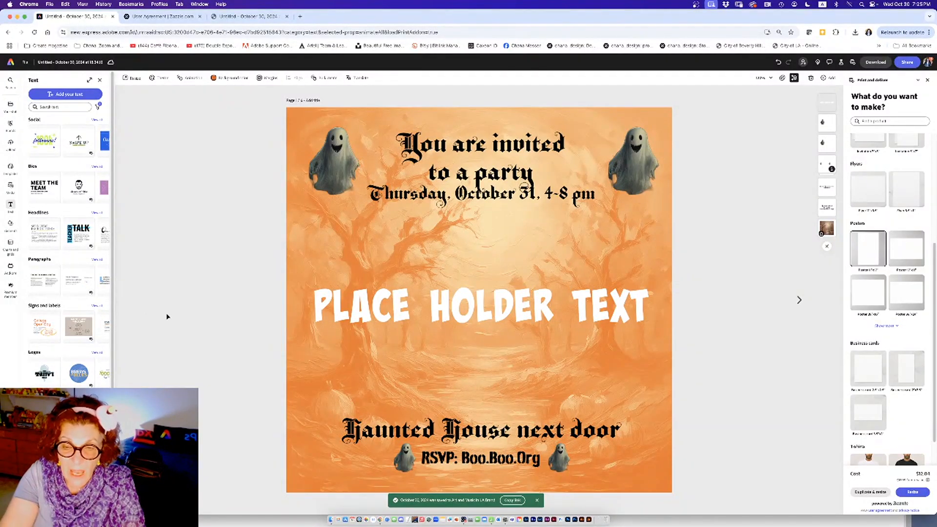
click(513, 500)
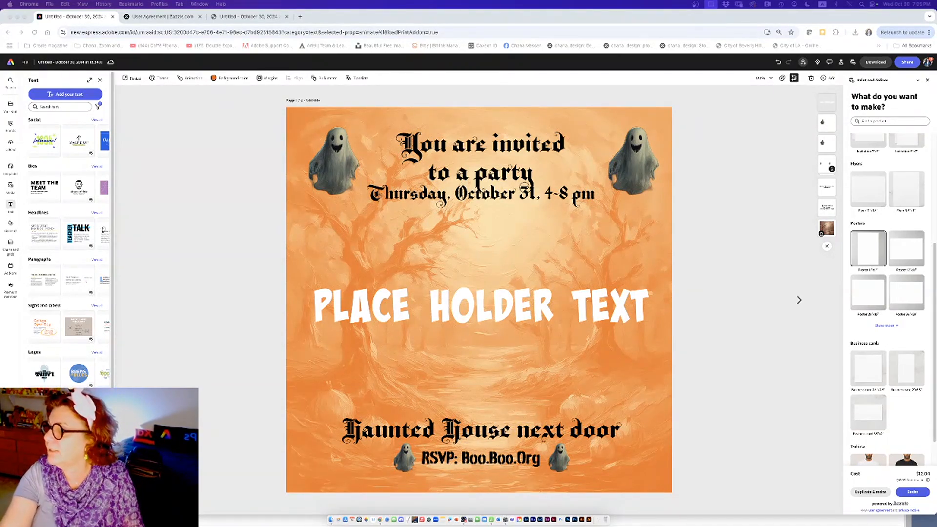
drag(1, 126, 114, 141)
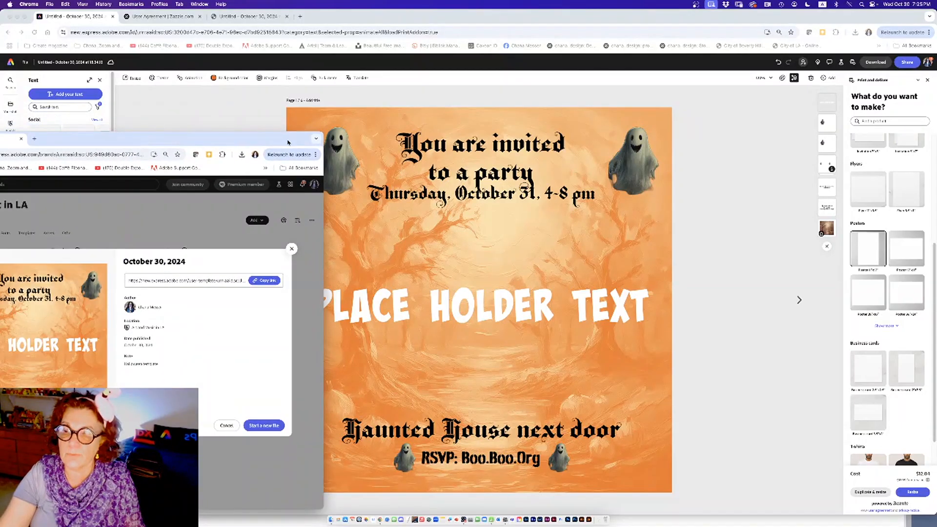
drag(230, 141, 550, 72)
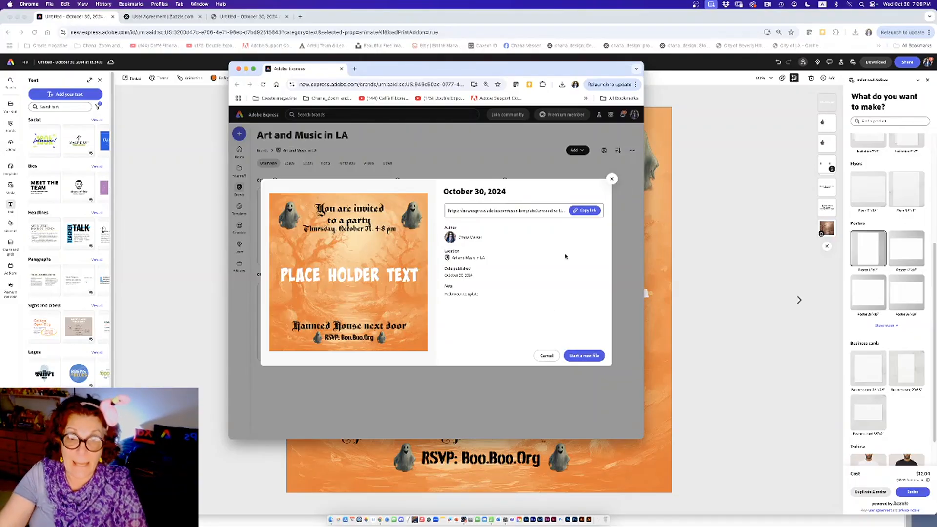
click(612, 179)
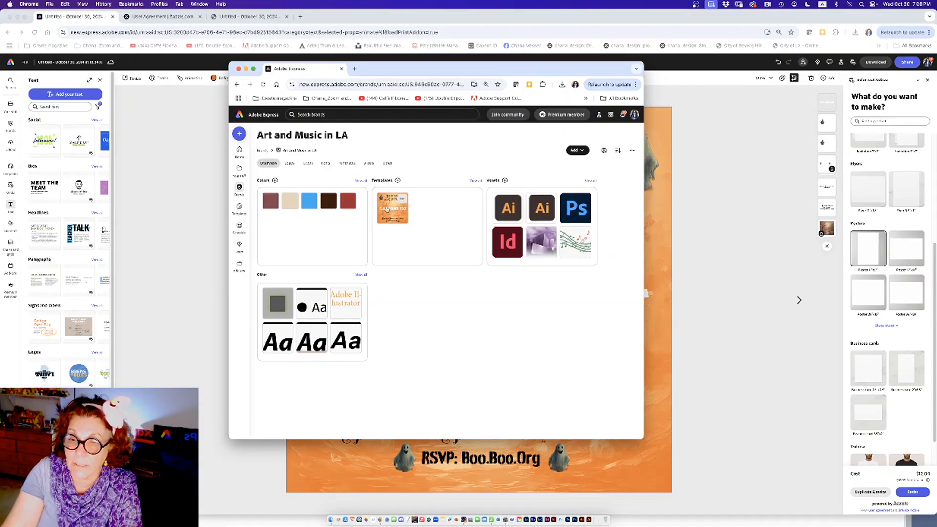
click(665, 235)
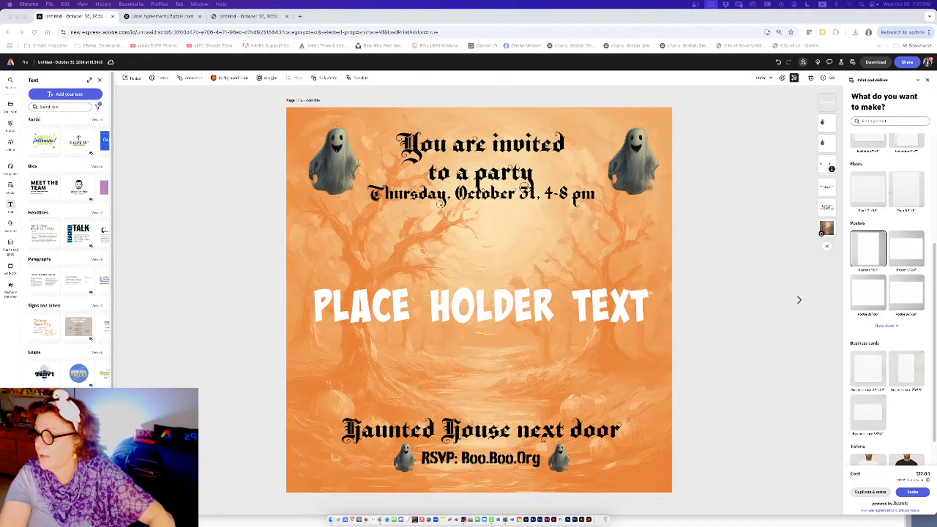
click(255, 257)
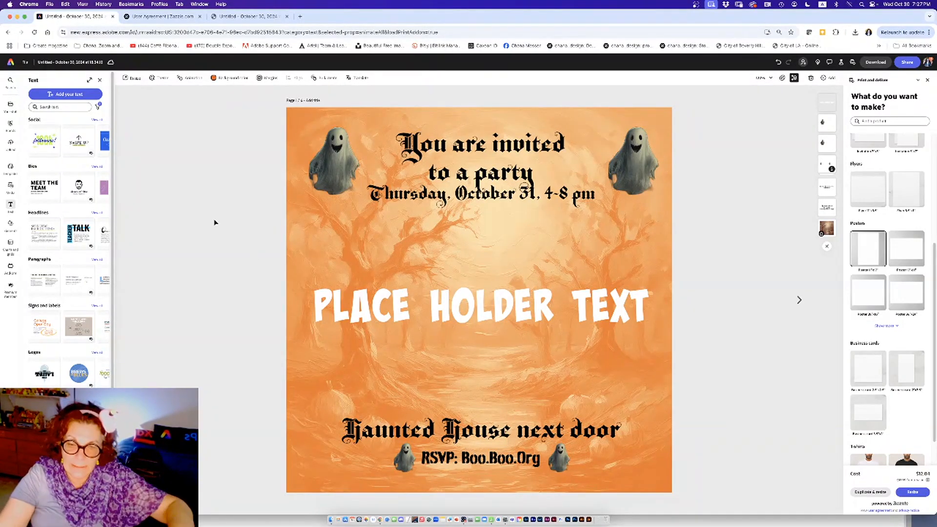
Step: Switch to Numbers to view the table of Halloween quotes, and return to the invitation in Chrome
click(491, 520)
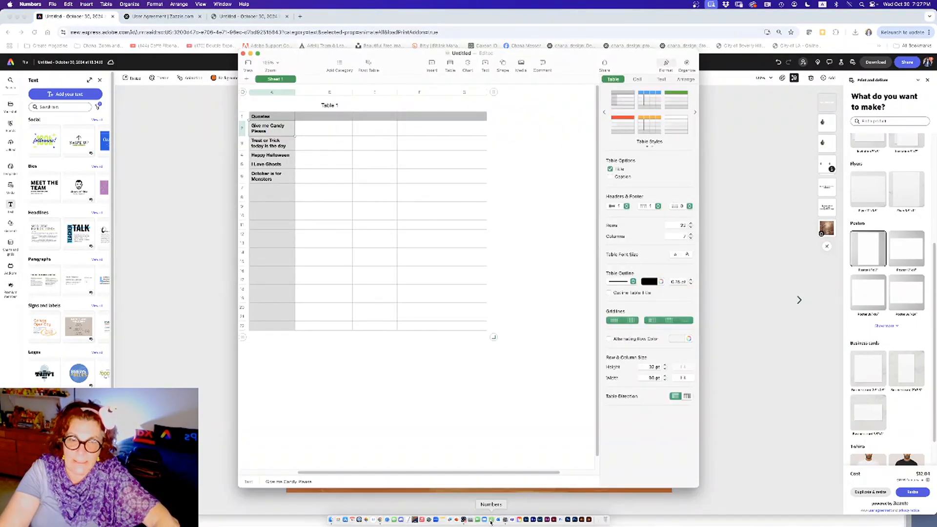
click(317, 118)
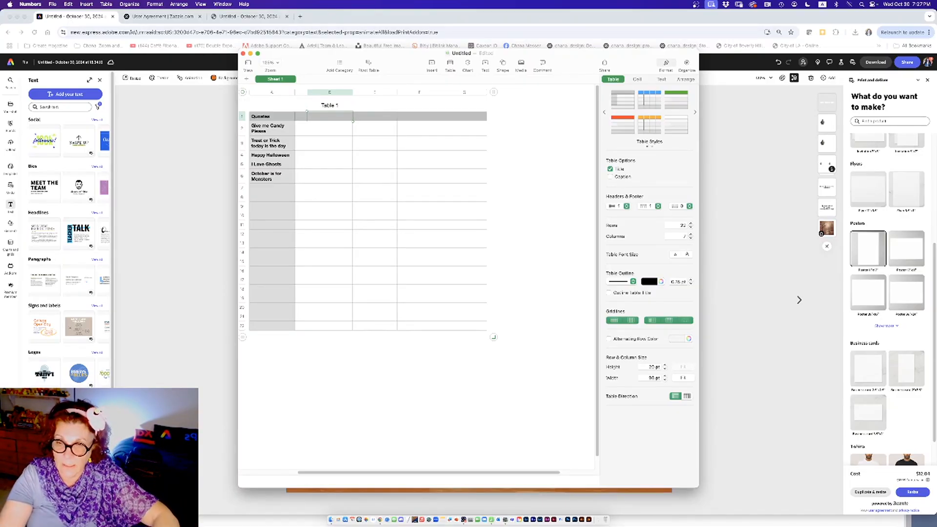
key(super+Tab)
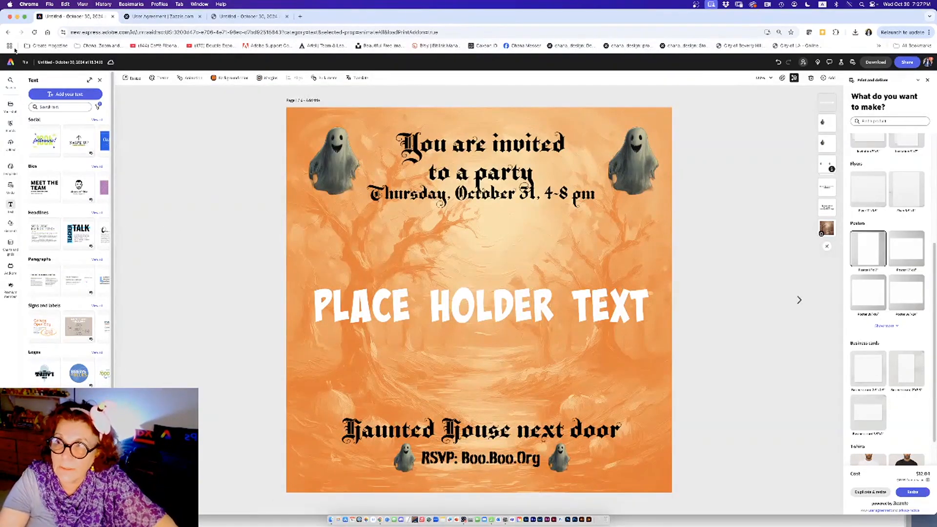
Step: Go back to the Adobe Express home page, open the other ghost invitation with the haunted castle, and inspect its placeholder text and background
click(8, 31)
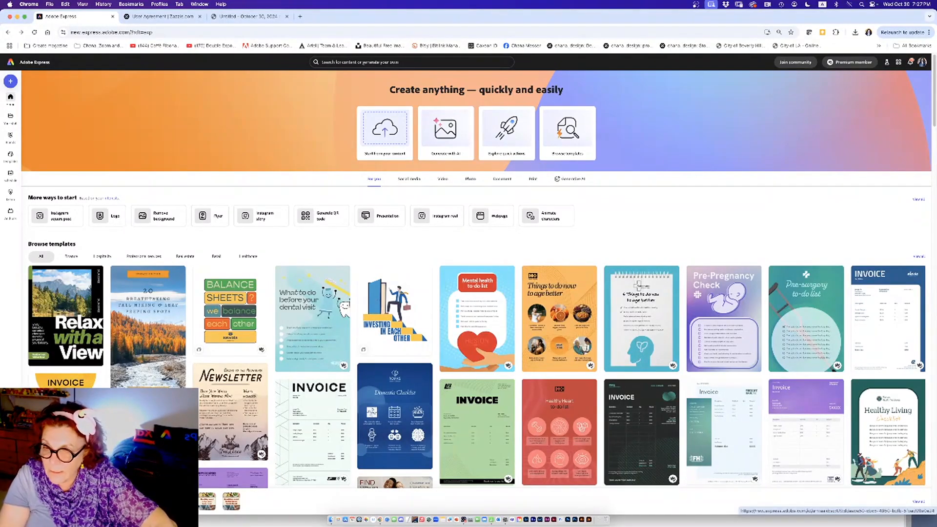
click(402, 374)
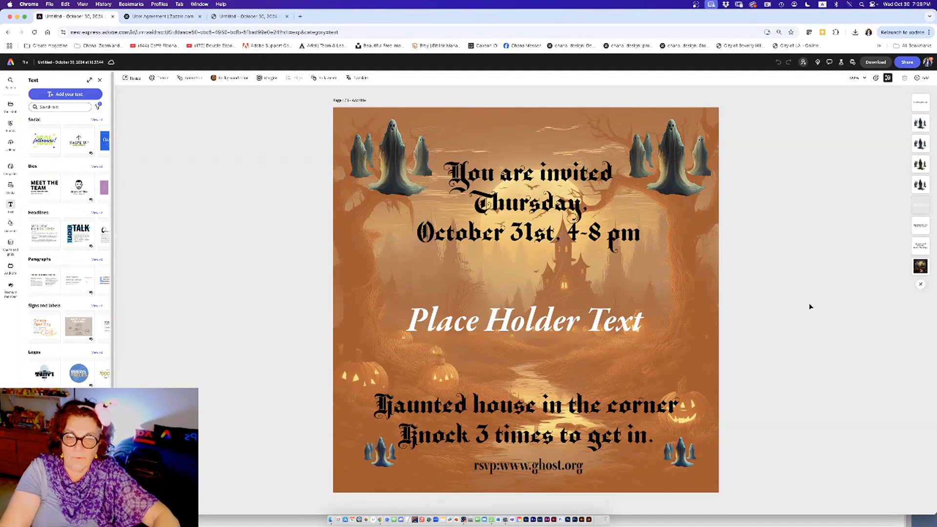
click(526, 329)
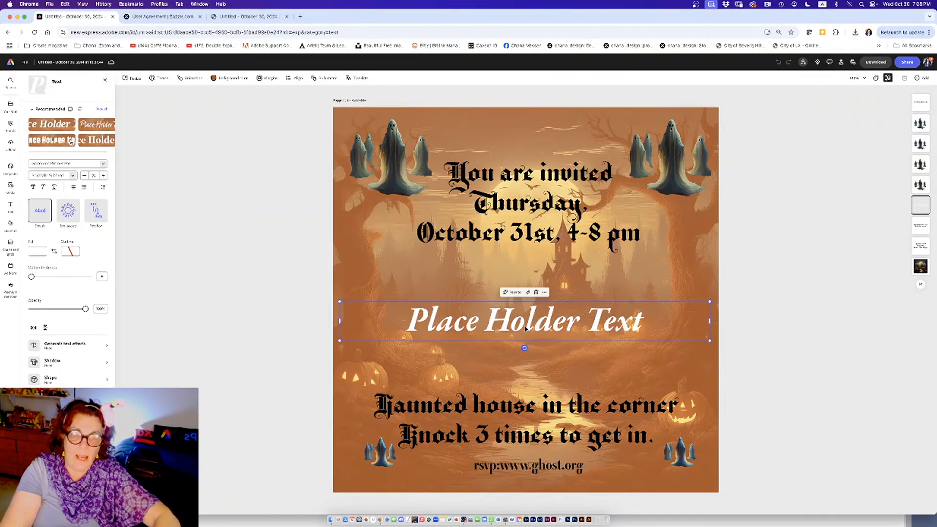
click(654, 303)
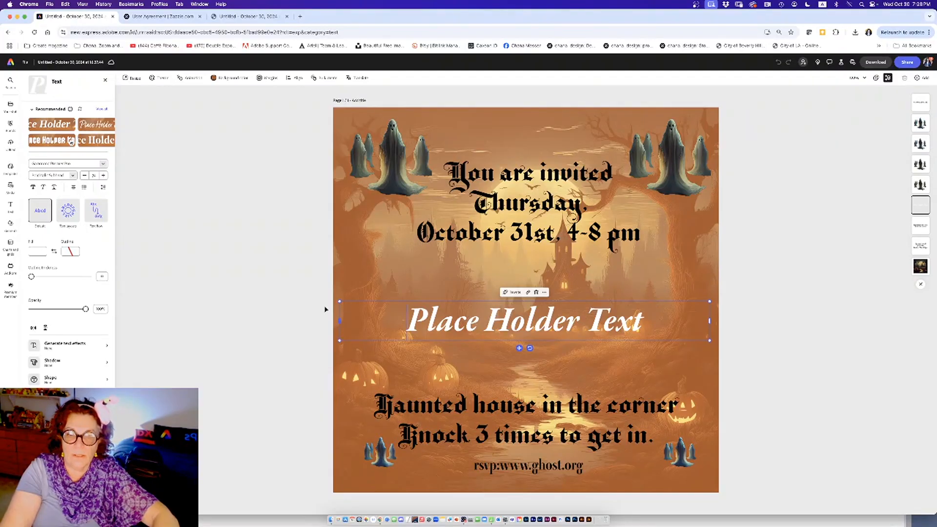
click(383, 279)
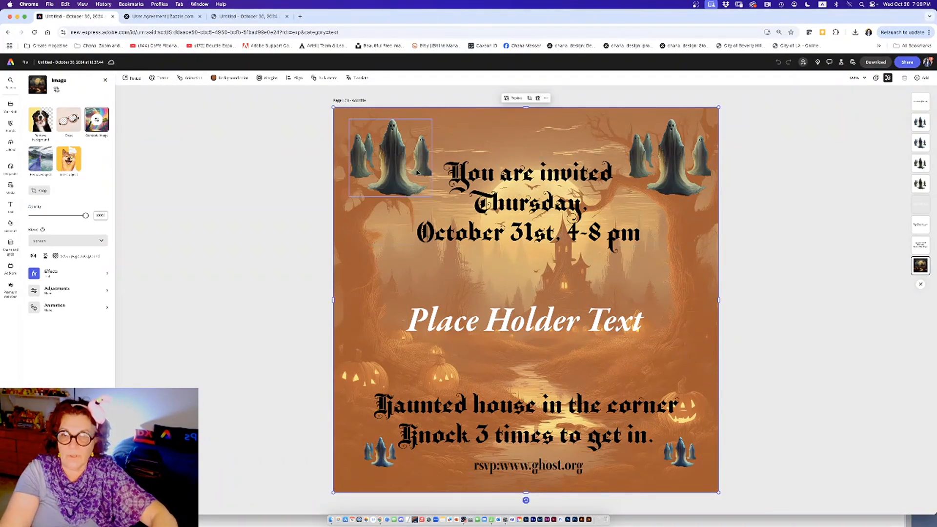
click(251, 219)
Step: Start Bulk create for the "Place Holder Text" element and import the data file "table 1.csv" from Downloads
click(481, 331)
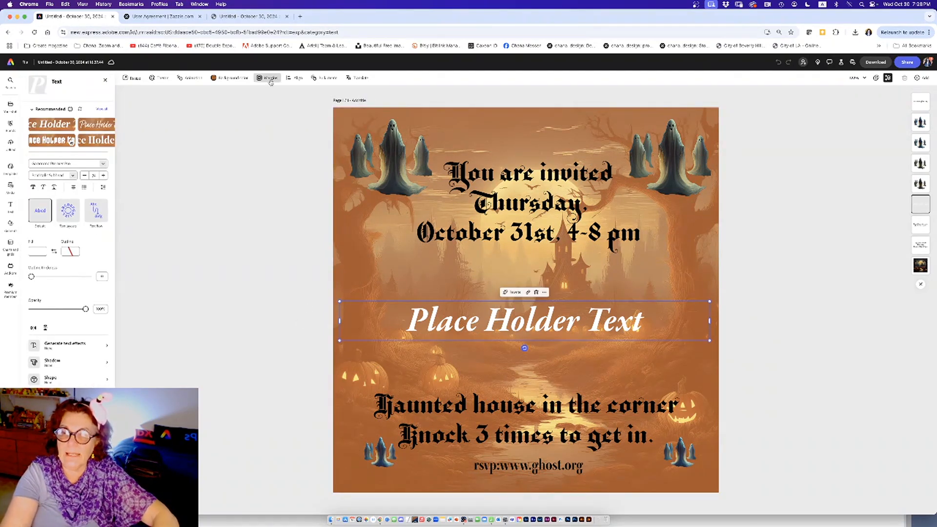
click(327, 78)
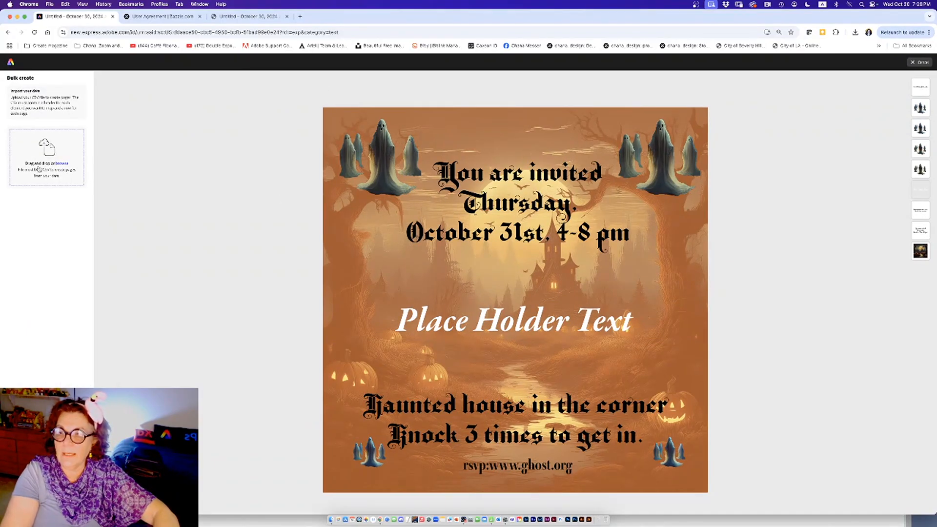
click(39, 169)
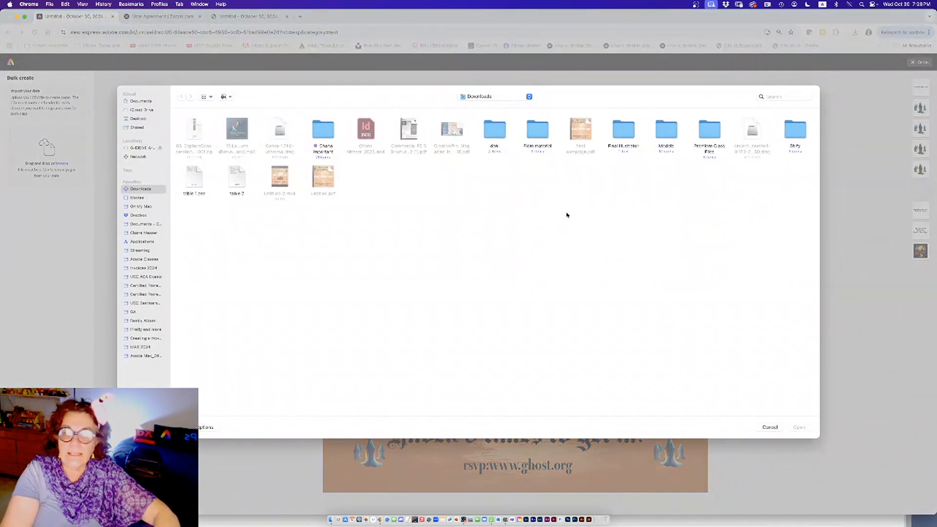
click(194, 179)
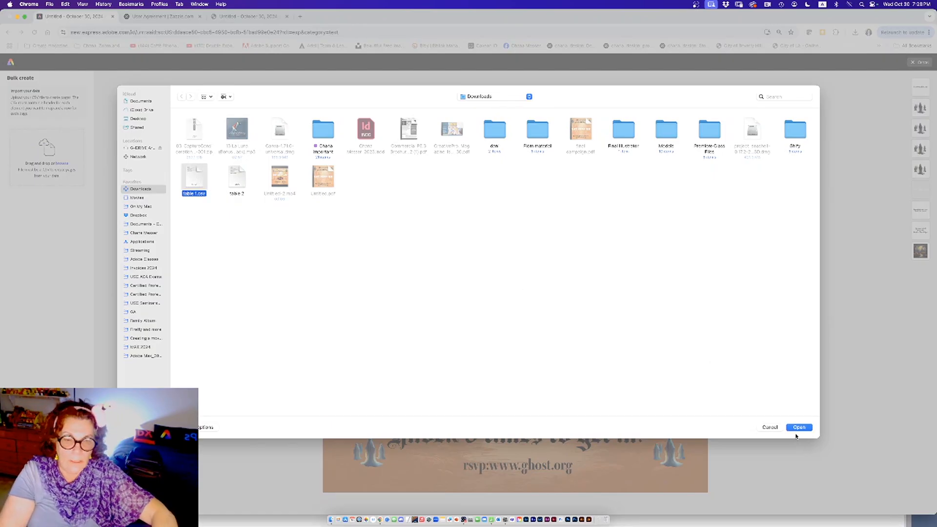
click(796, 429)
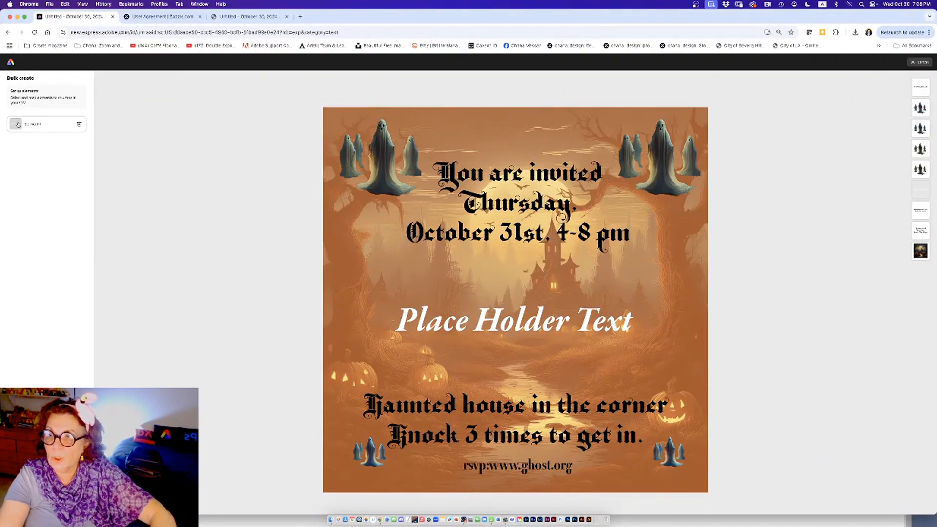
Step: Map the placeholder text to the Quotes column and generate the invitation pages from the imported data
click(34, 125)
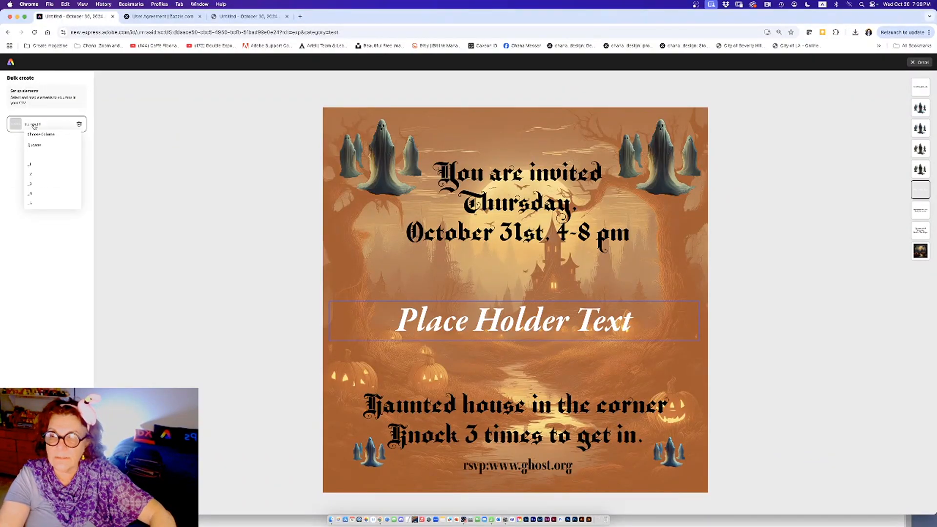
click(35, 146)
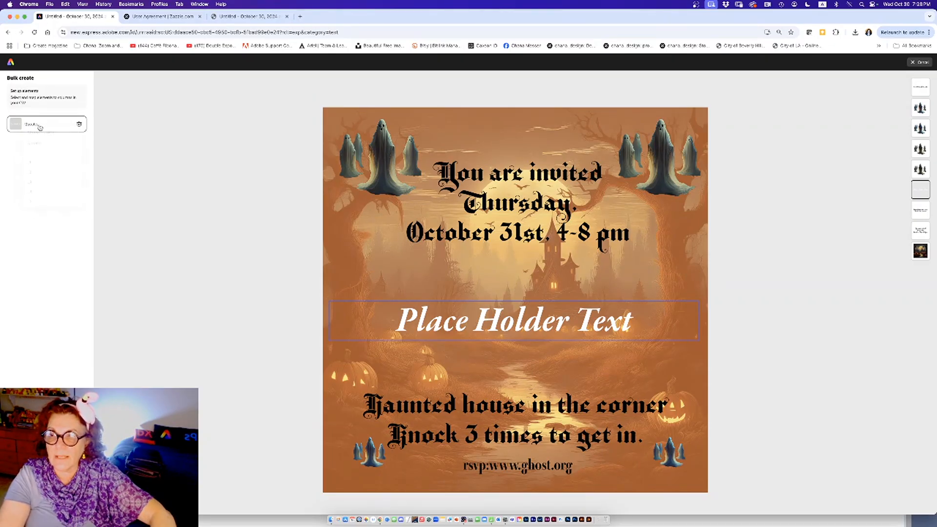
click(34, 146)
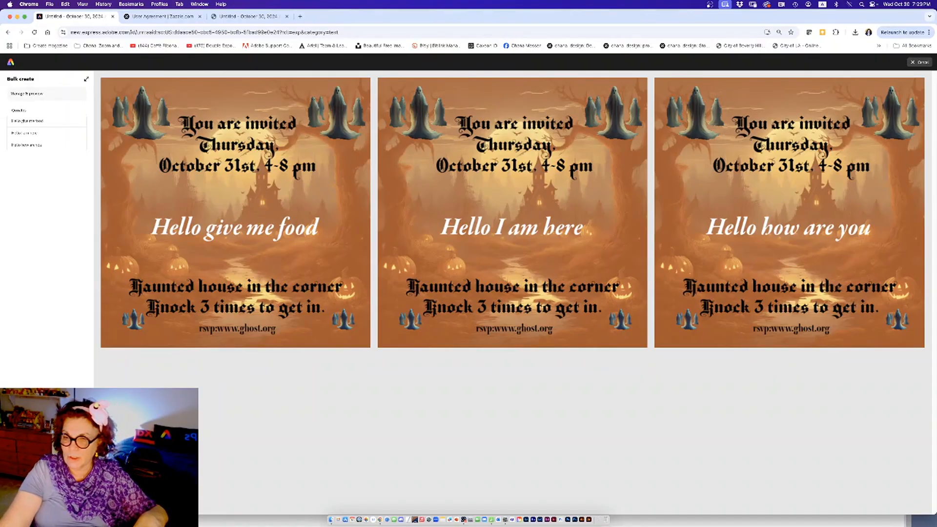
click(47, 503)
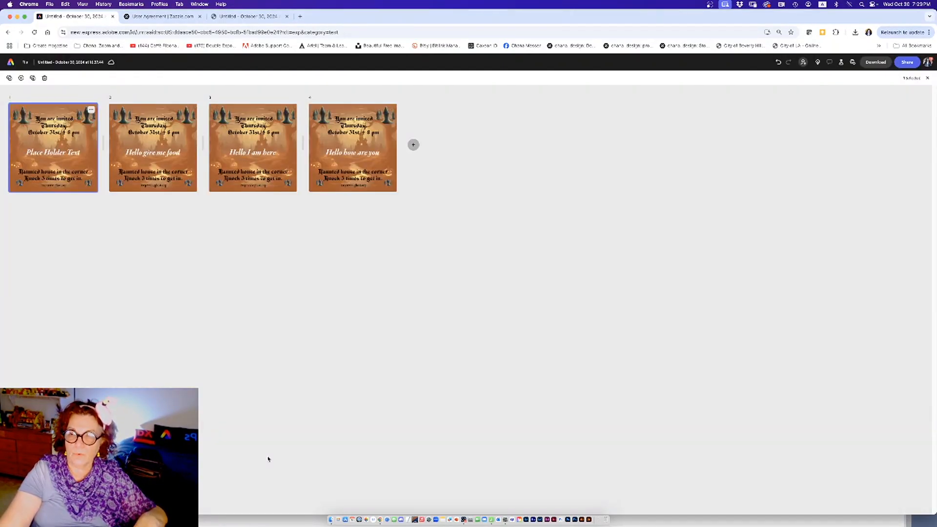
Step: Open the first page of the invitation and page through the three generated versions to review their quotes
double_click(66, 155)
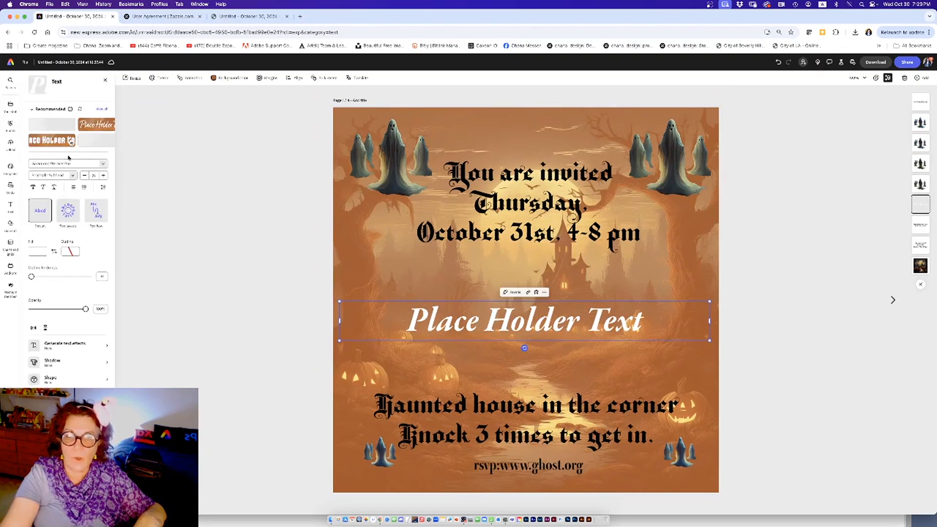
click(313, 278)
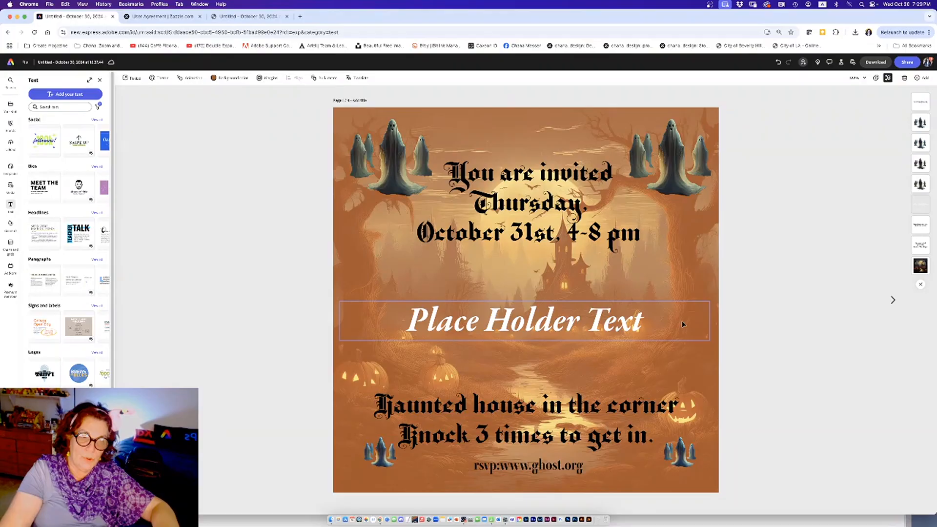
click(893, 299)
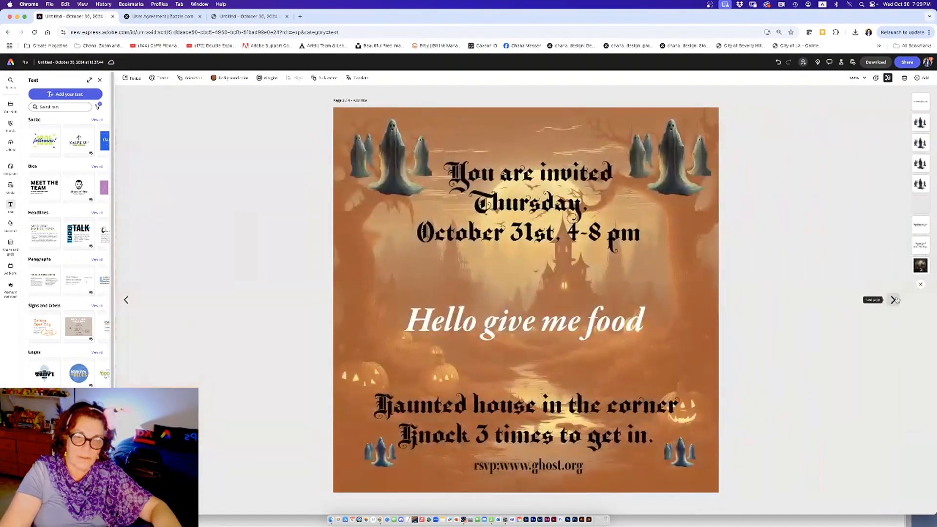
click(893, 300)
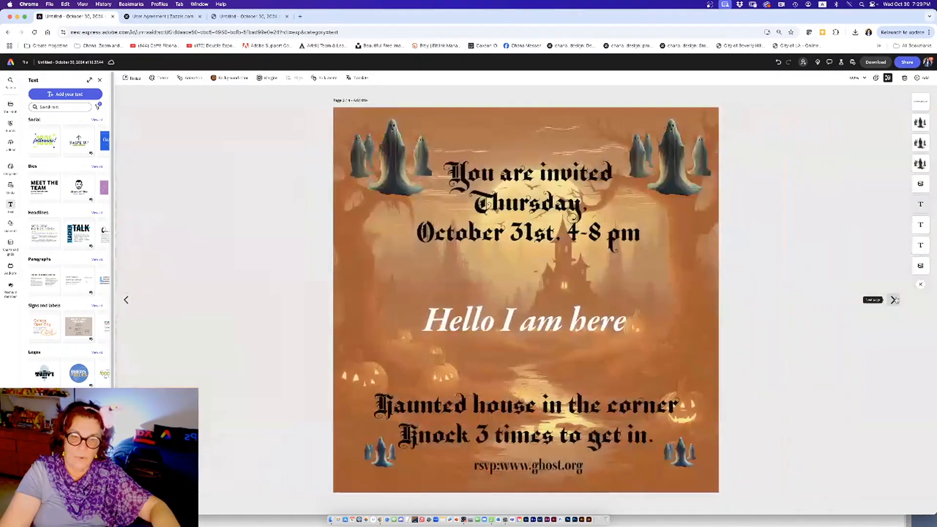
click(895, 299)
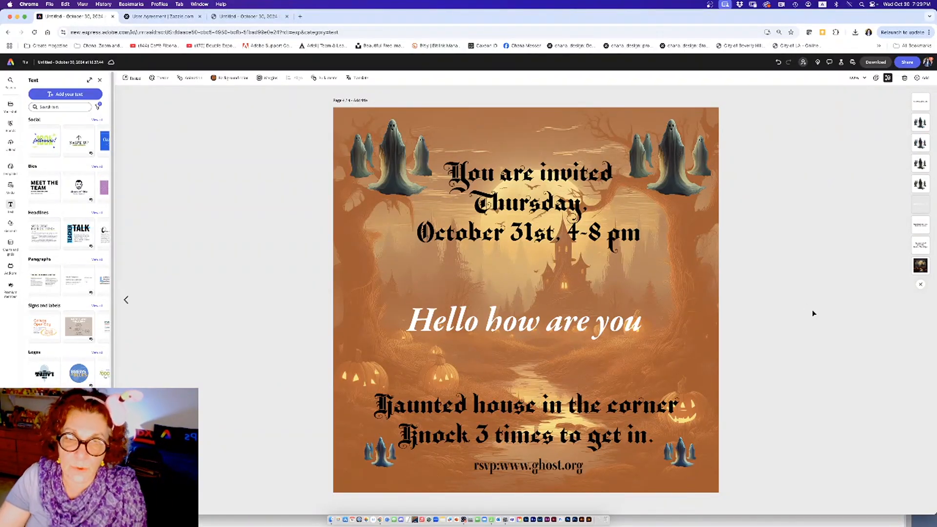
Step: Select the invitation's texts, ghosts and background together and apply the second Animate all preset to all text and objects
click(526, 332)
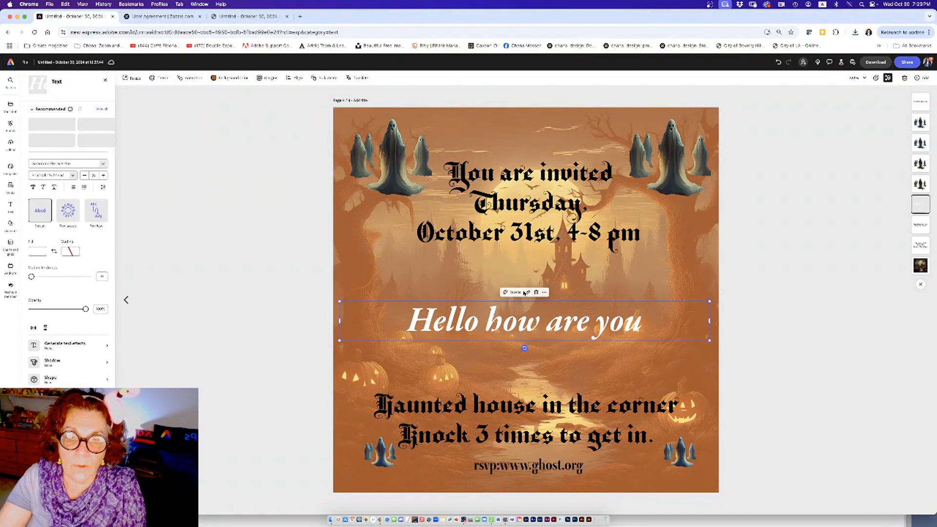
shift+click(514, 239)
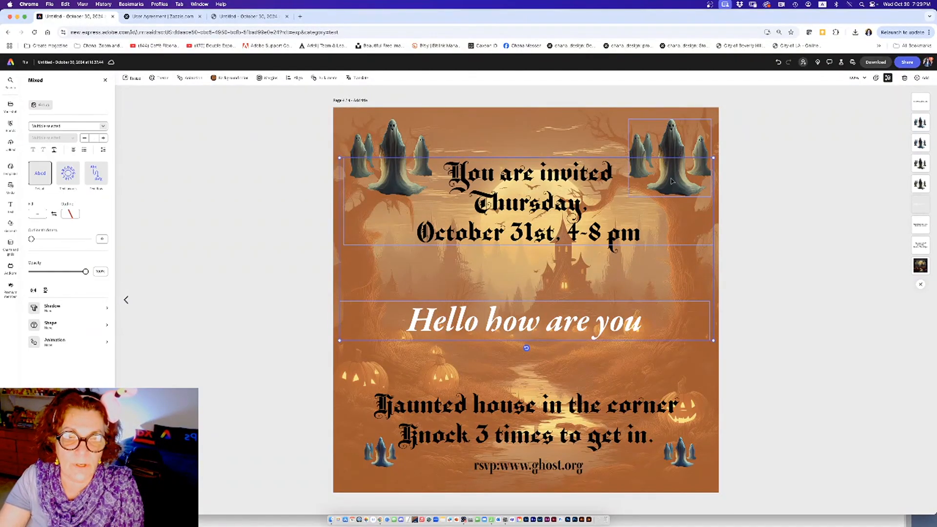
shift+click(383, 176)
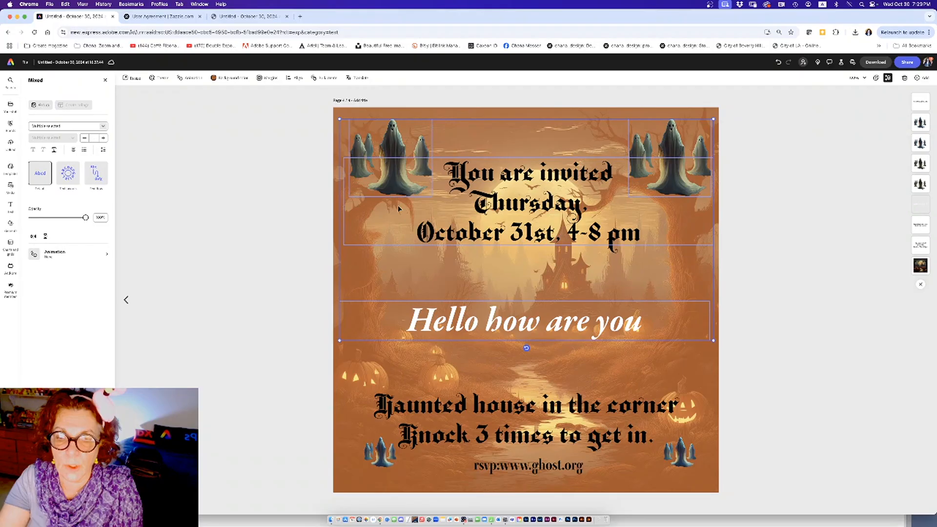
shift+click(452, 411)
shift+click(385, 470)
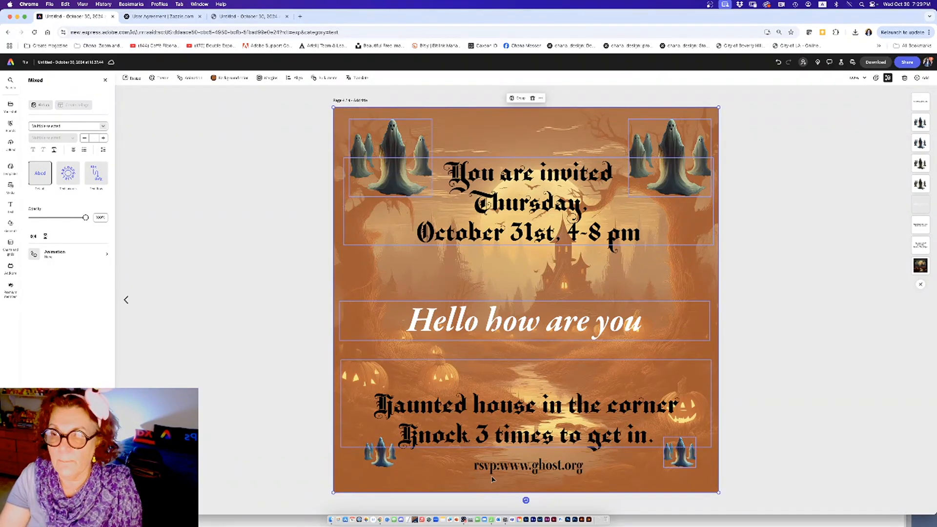
click(57, 259)
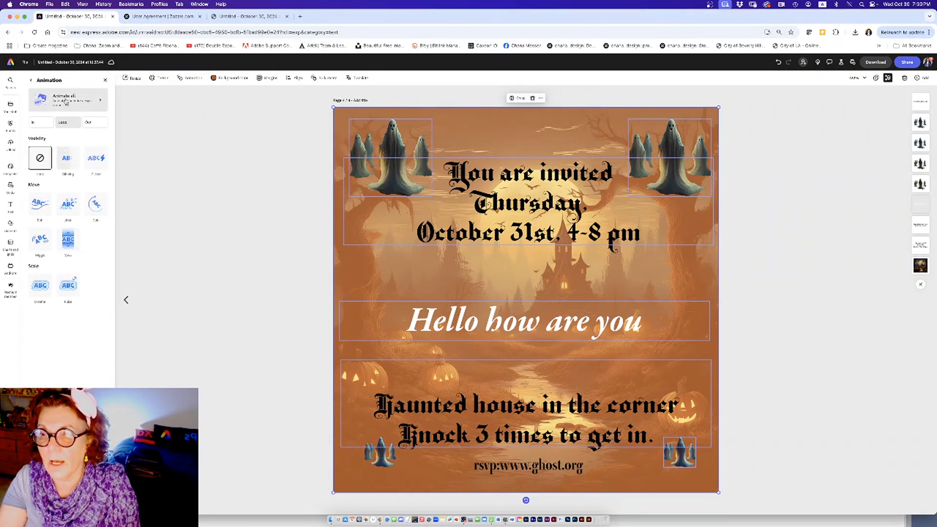
click(65, 100)
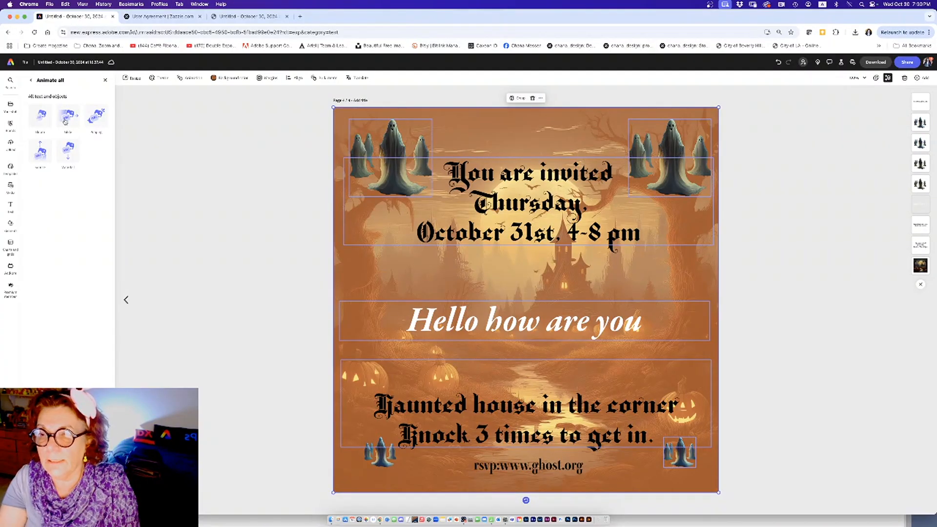
click(65, 119)
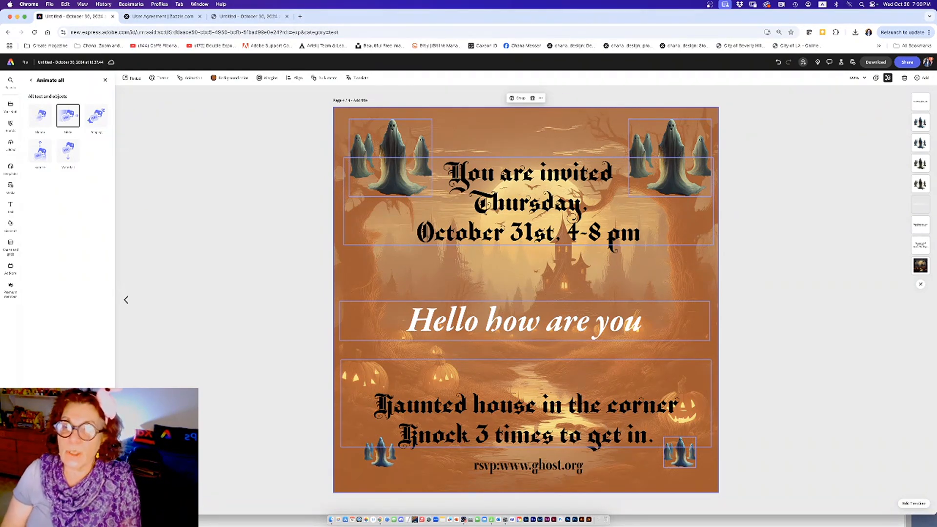
Step: Go back to the home page, open Generate template, and generate posters from the sample prompt "Flower arrangement workshop, bright colors"
click(12, 62)
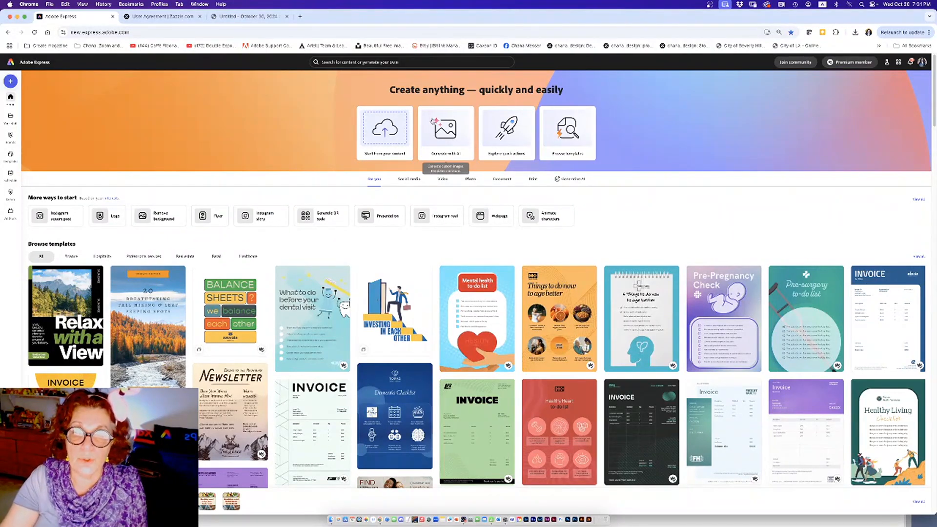
click(452, 150)
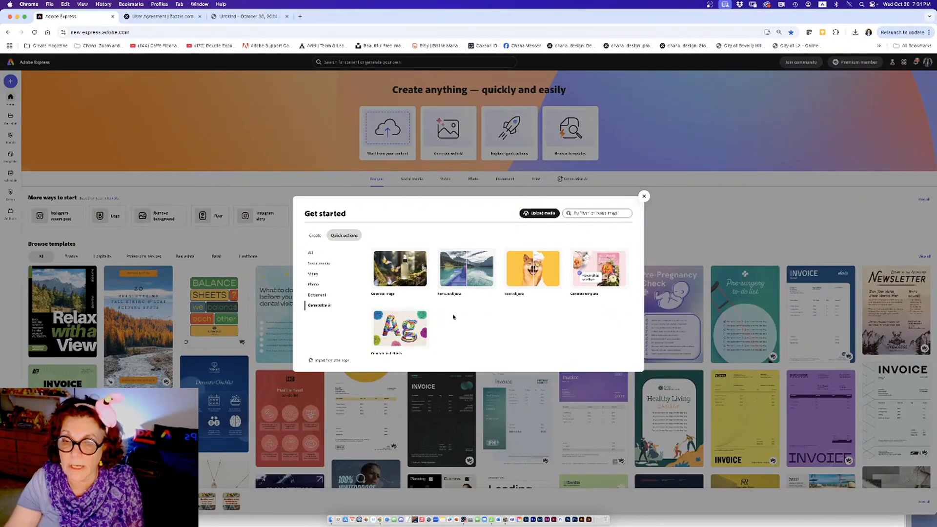
click(593, 279)
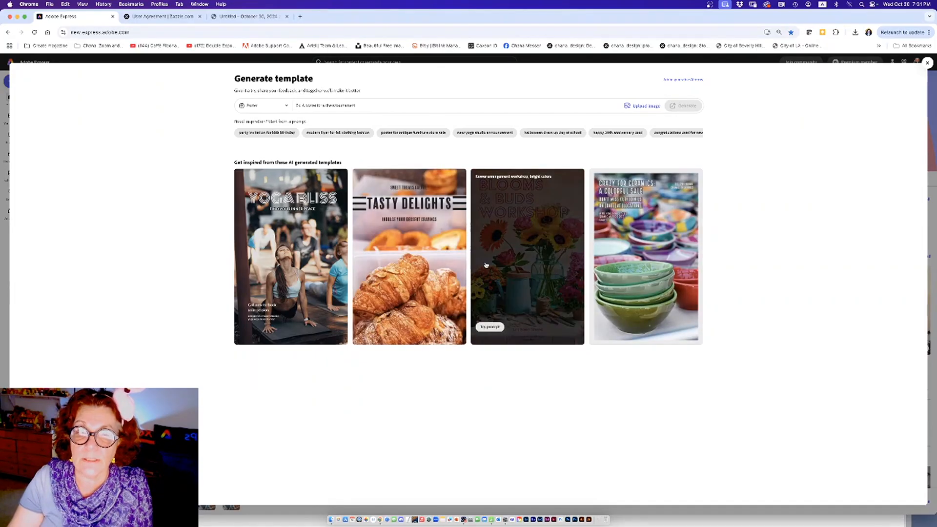
click(487, 265)
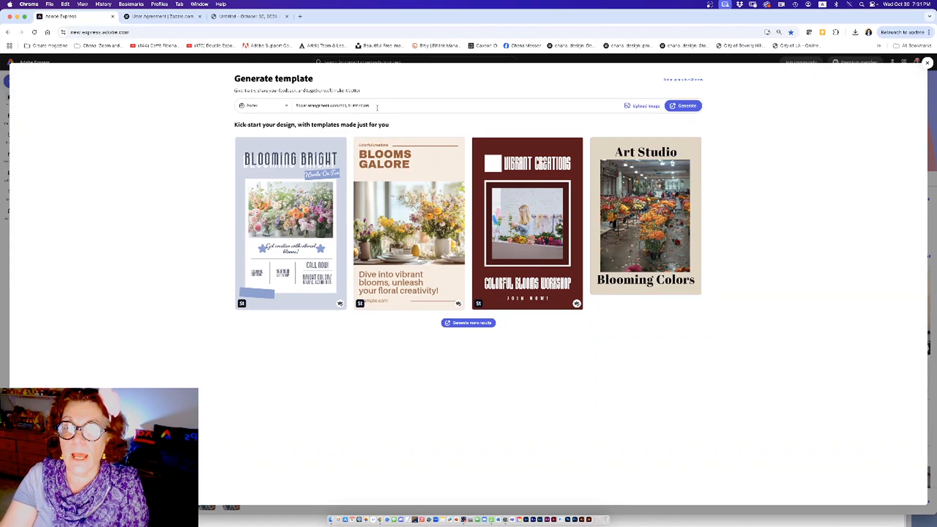
Step: Replace the template prompt with "Halloween parties with Spooky images" and generate new poster templates
drag(378, 104, 296, 105)
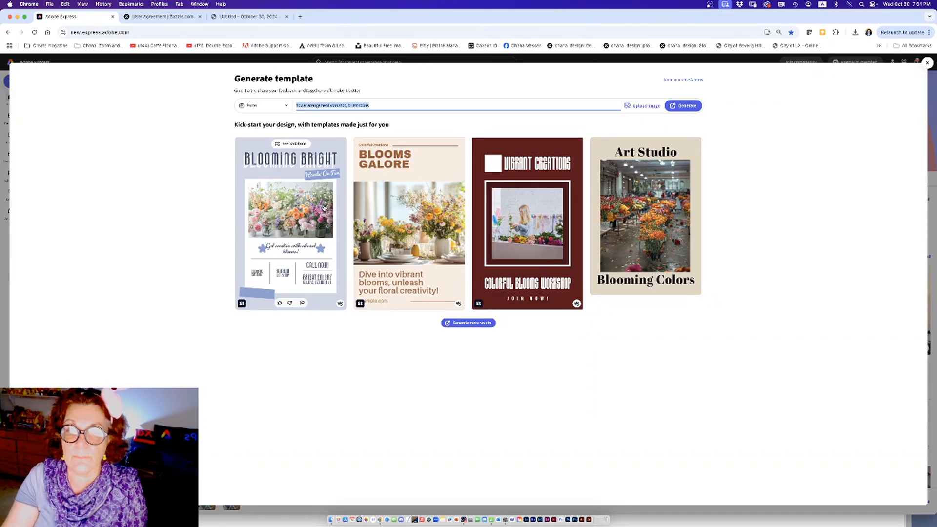
text(Ha)
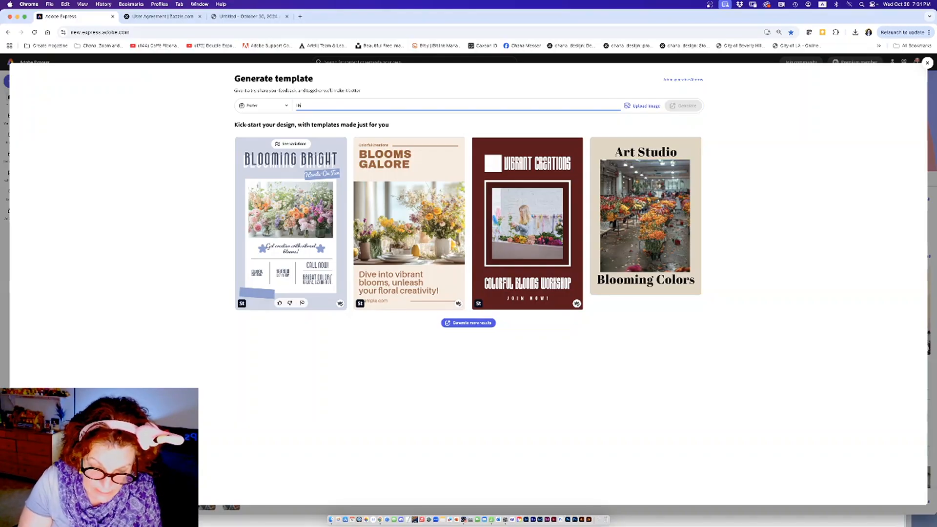
text(lloween)
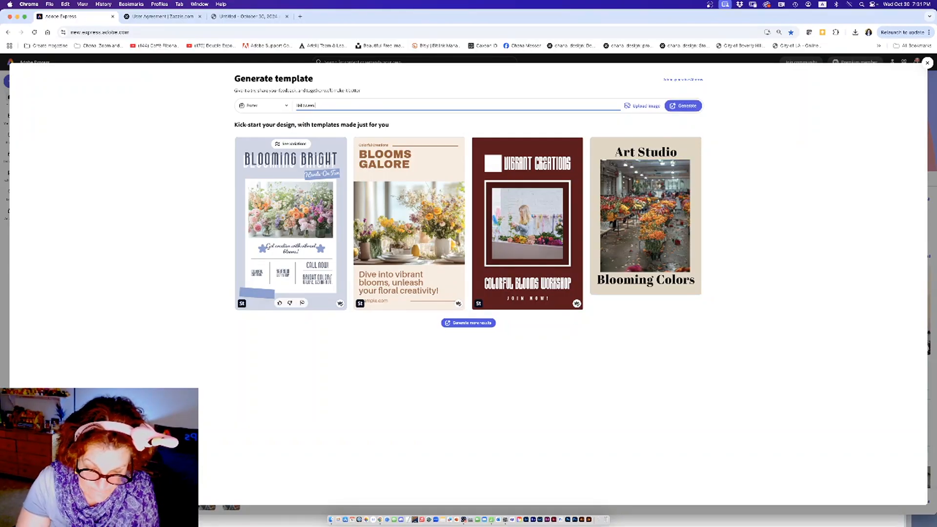
text( party)
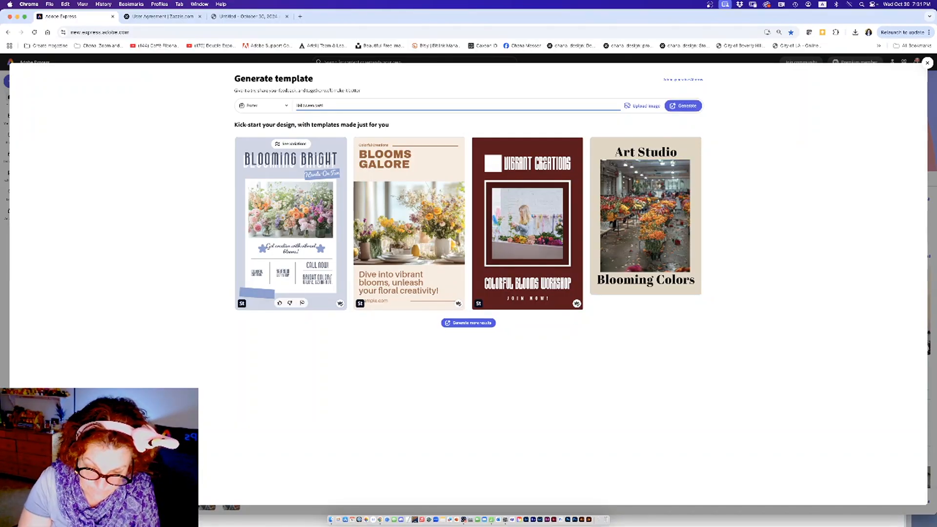
text( with Spooky)
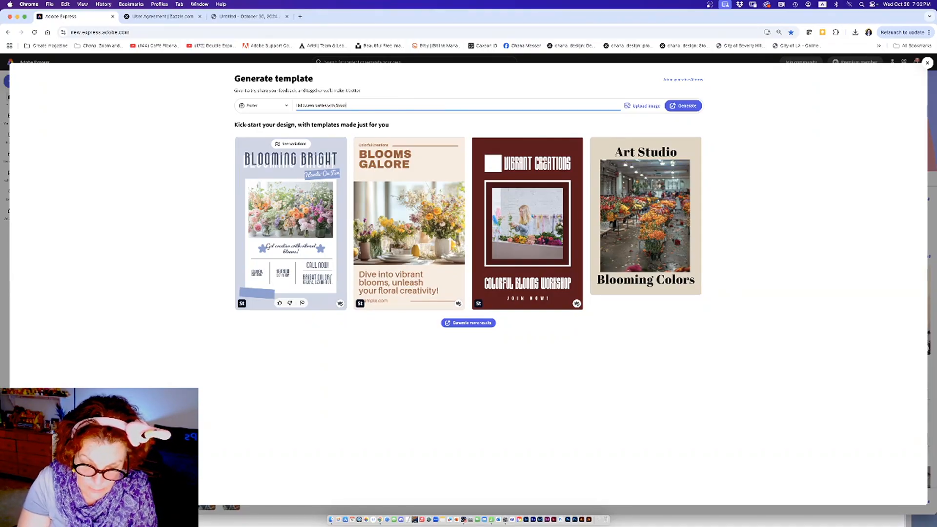
text(image)
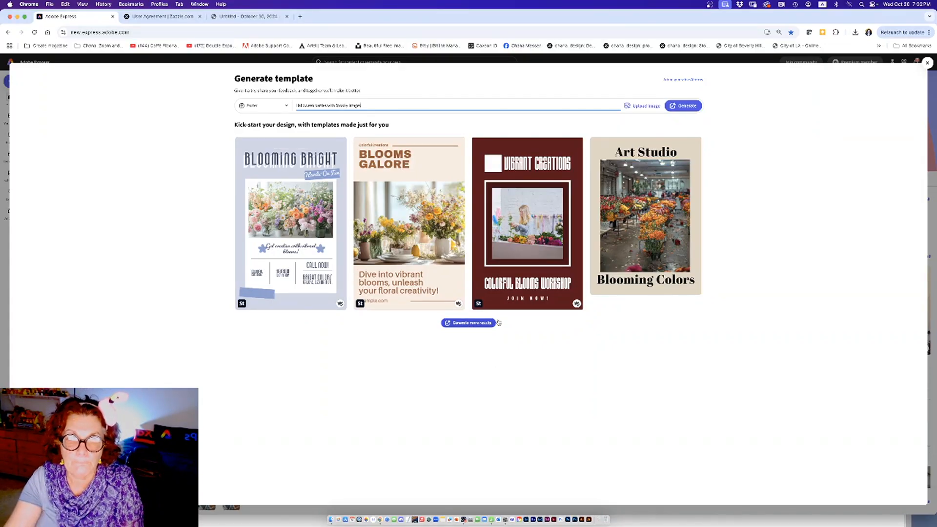
click(691, 107)
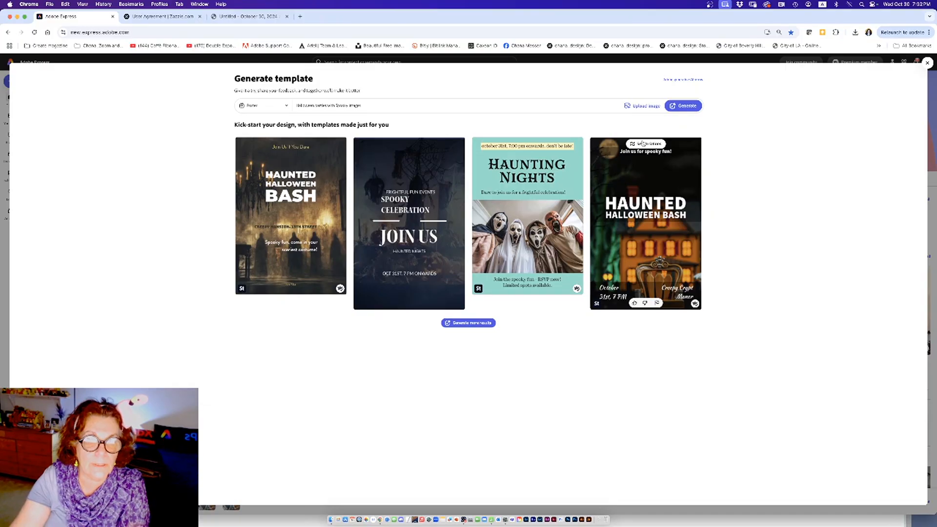
Step: Generate variations of the haunted house "Haunted Halloween Bash" poster, open the "Fiendish Fright Fest" variation for editing, and dismiss its print options
click(642, 144)
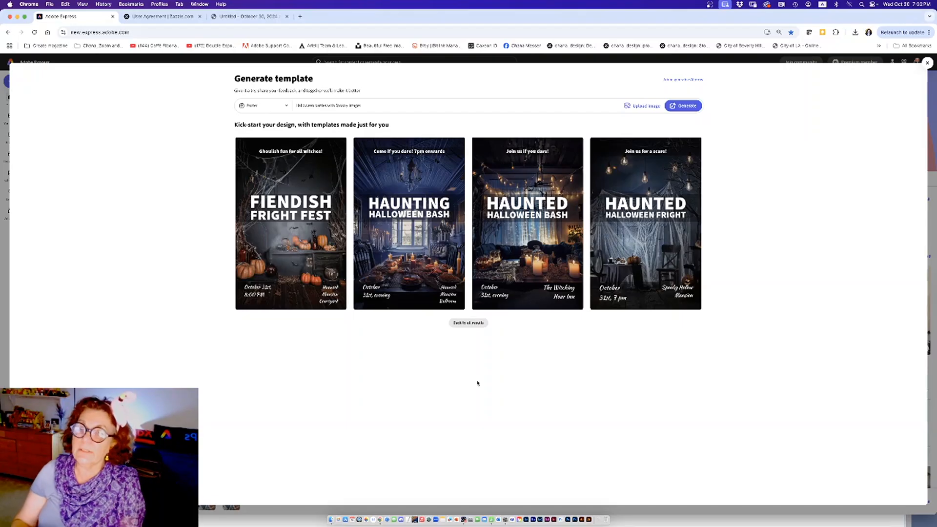
click(299, 256)
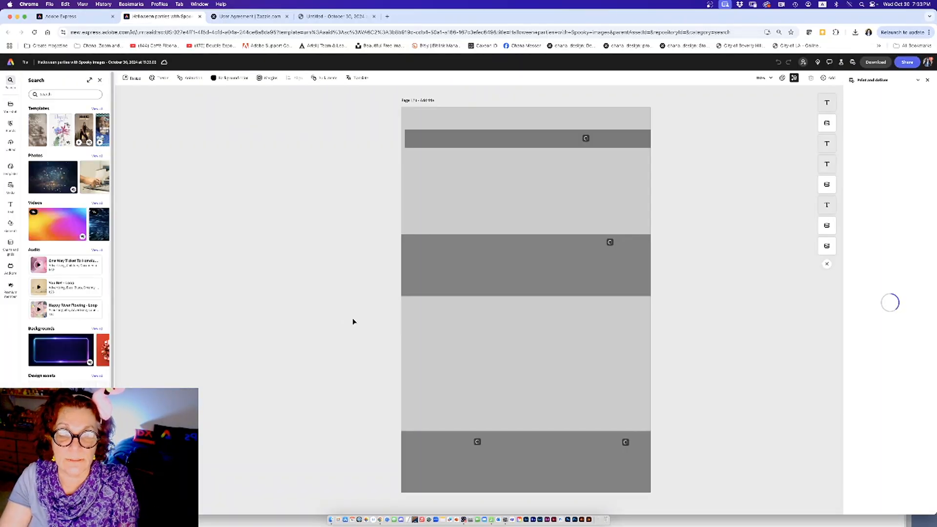
click(485, 257)
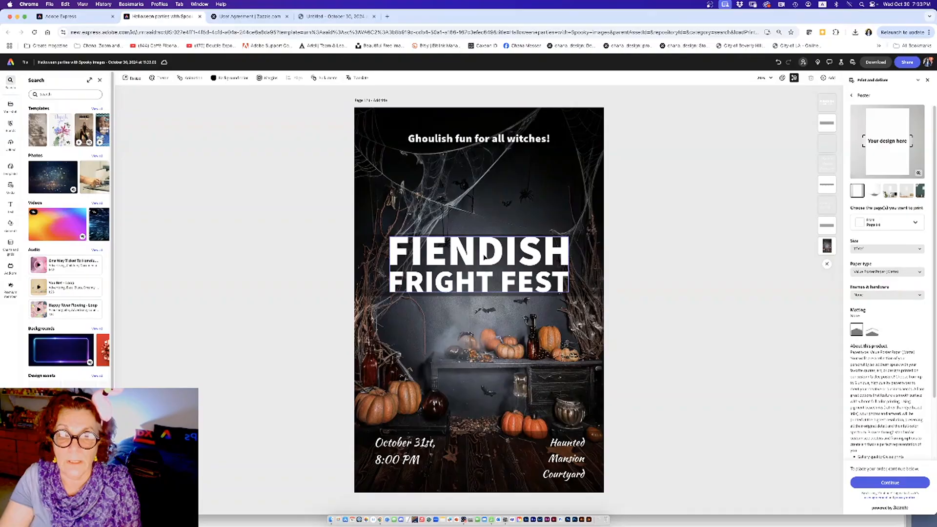
click(304, 280)
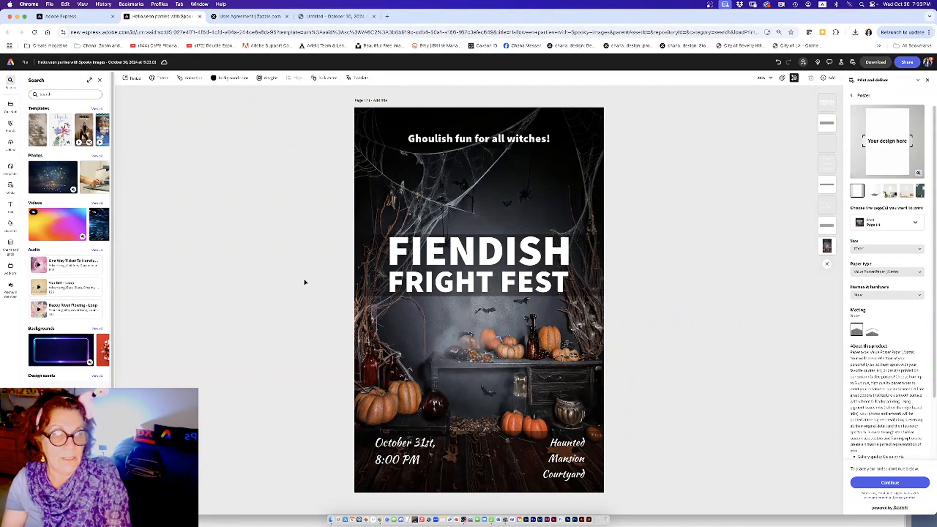
click(928, 80)
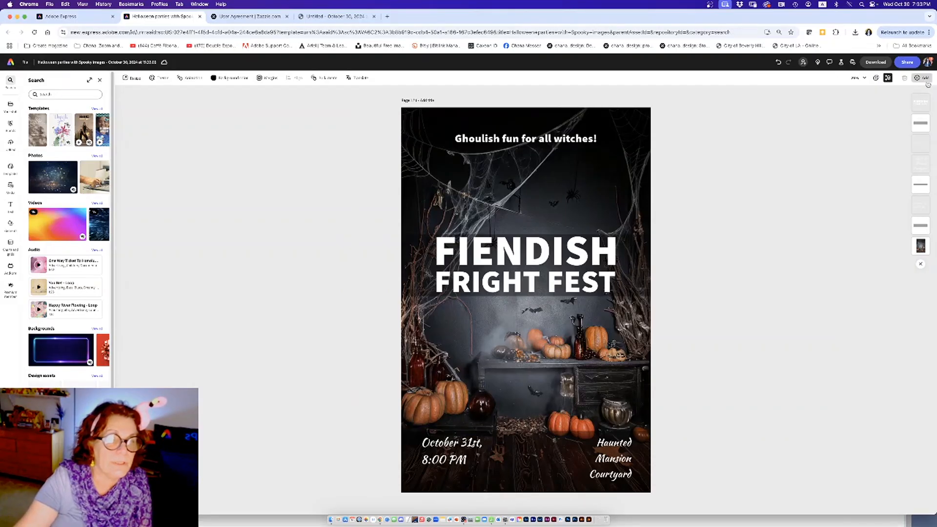
Step: Move the "FIENDISH FRIGHT FEST" headline up toward the tagline and change it to a decorative brush-style font from the recent fonts
click(596, 226)
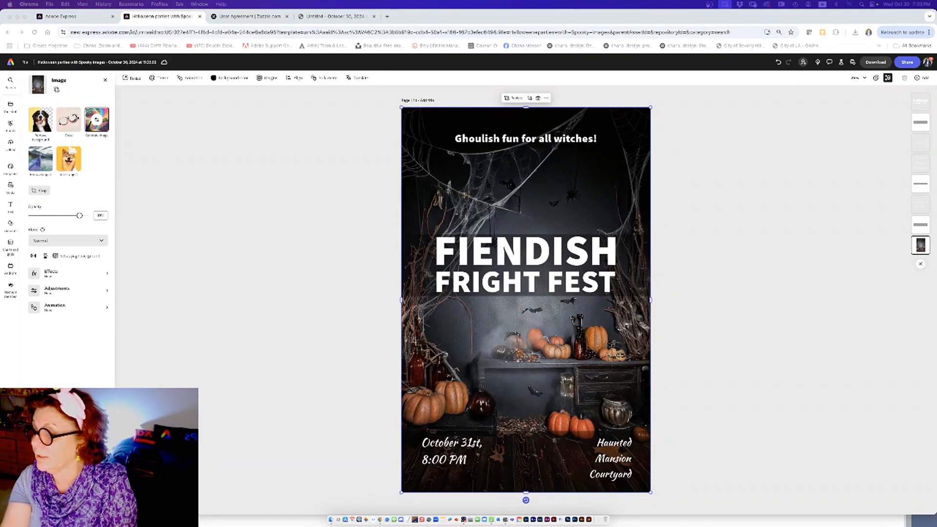
click(316, 268)
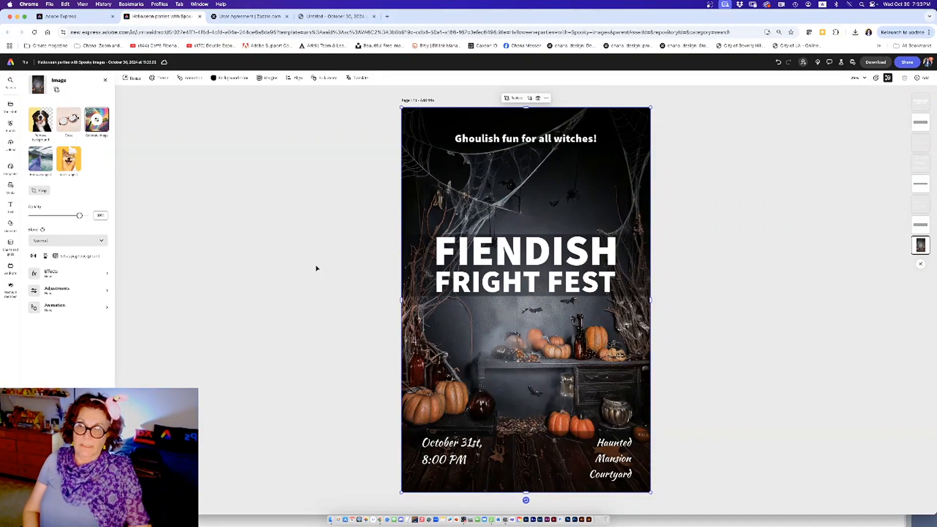
click(537, 283)
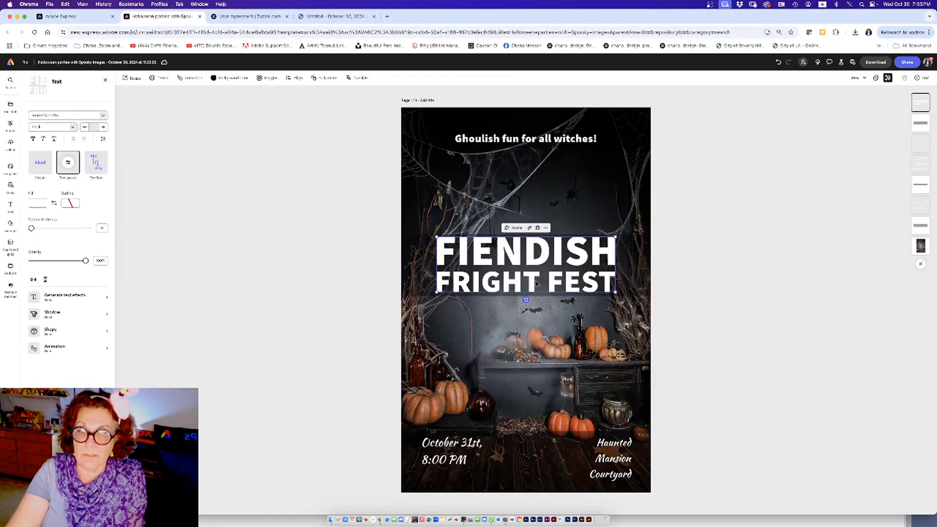
drag(537, 283, 545, 234)
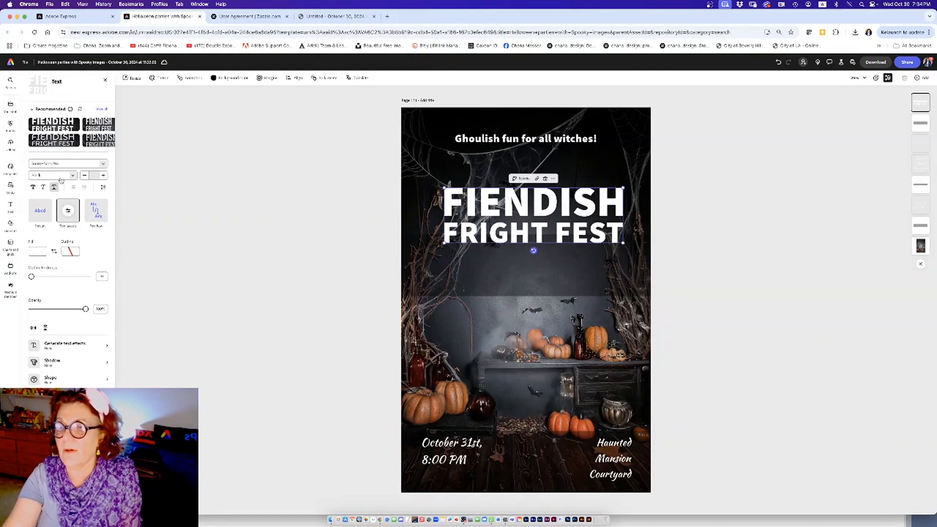
click(103, 164)
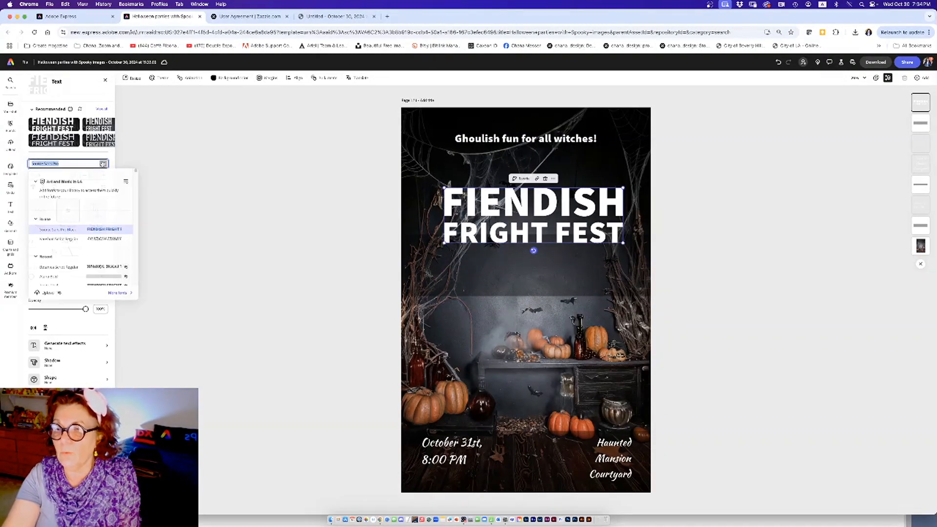
click(90, 269)
click(262, 291)
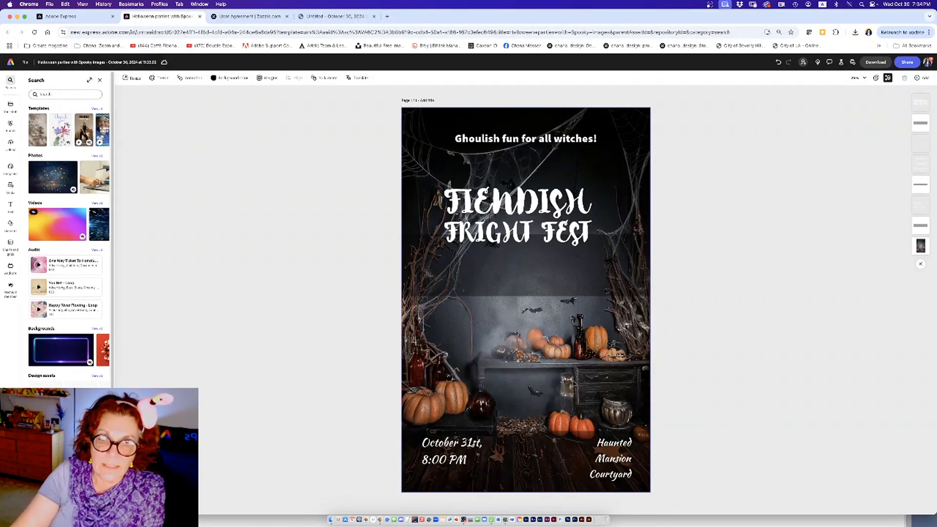
Step: Regenerate the poster's background image in the Palette knife style, compare the results, and choose the pumpkin field with bats before the moon
click(575, 384)
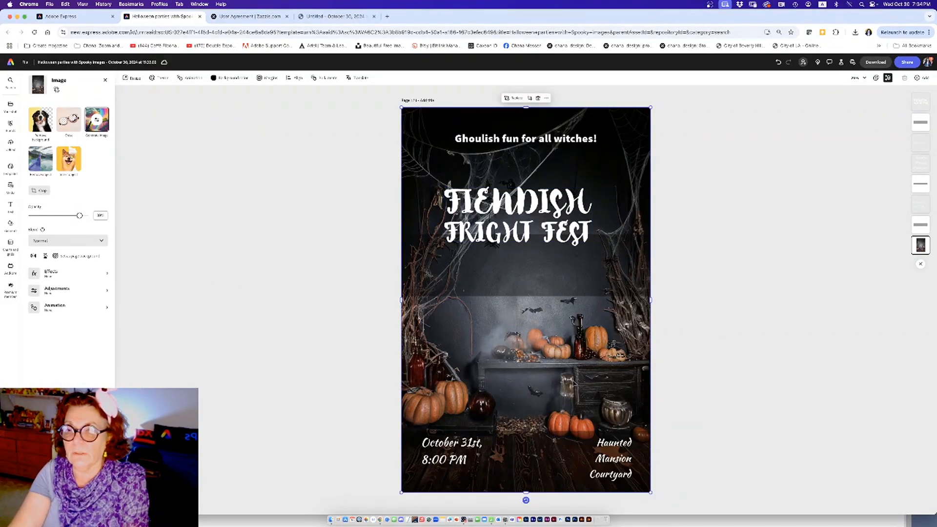
click(100, 122)
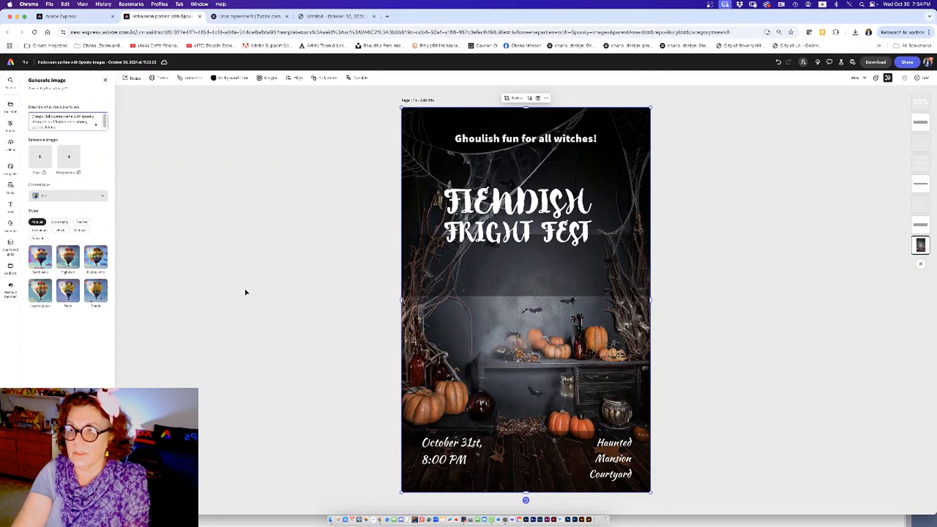
click(93, 258)
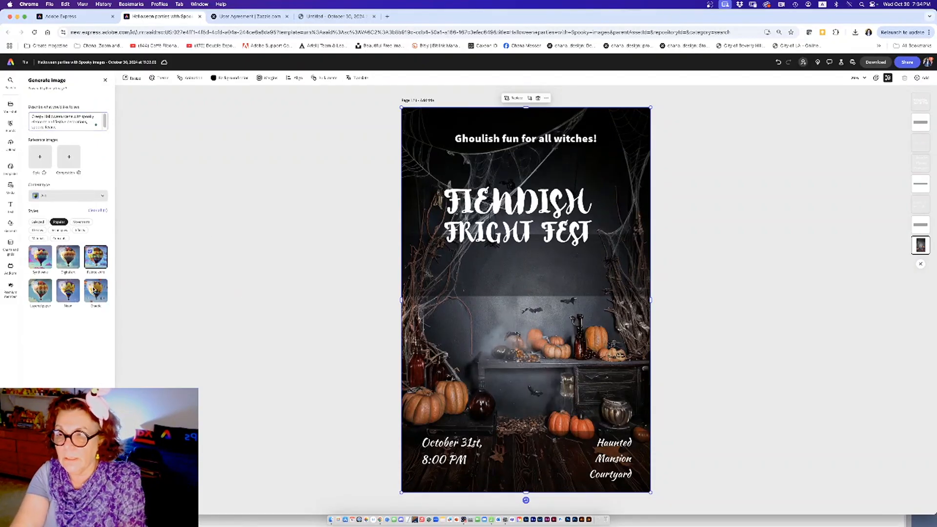
click(68, 503)
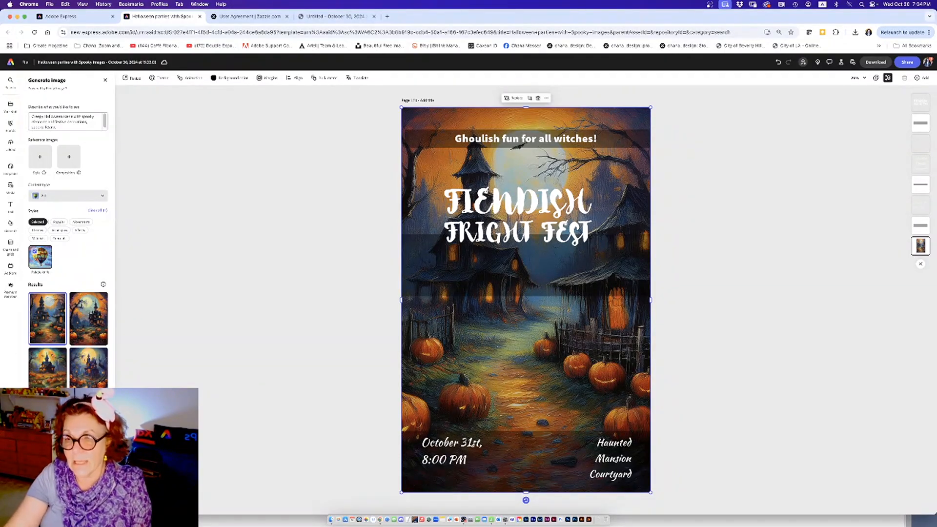
click(85, 376)
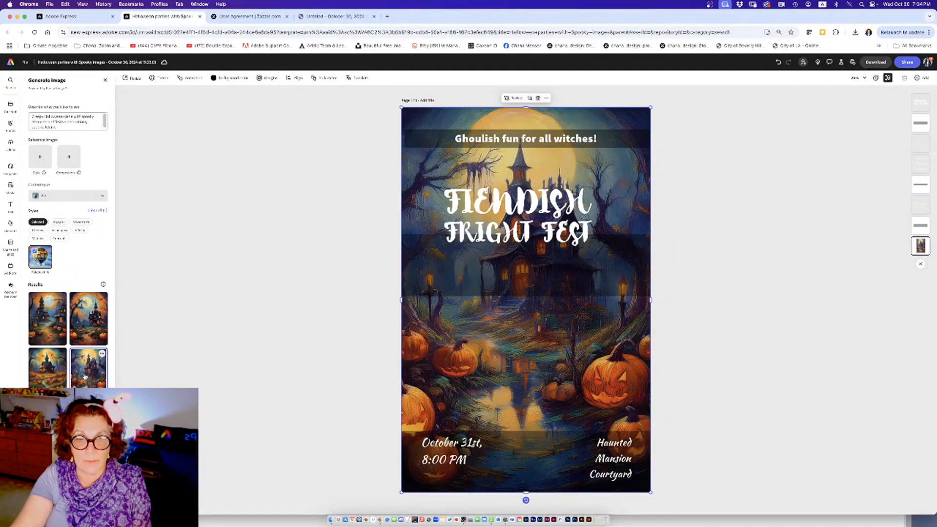
click(53, 375)
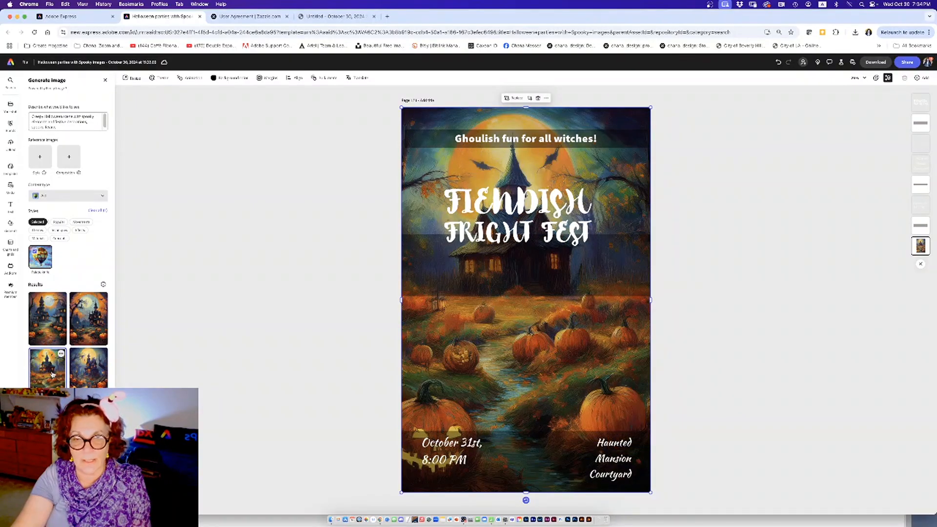
Step: Add the misty effect alongside the Palette knife style and regenerate the poster's background image
click(79, 231)
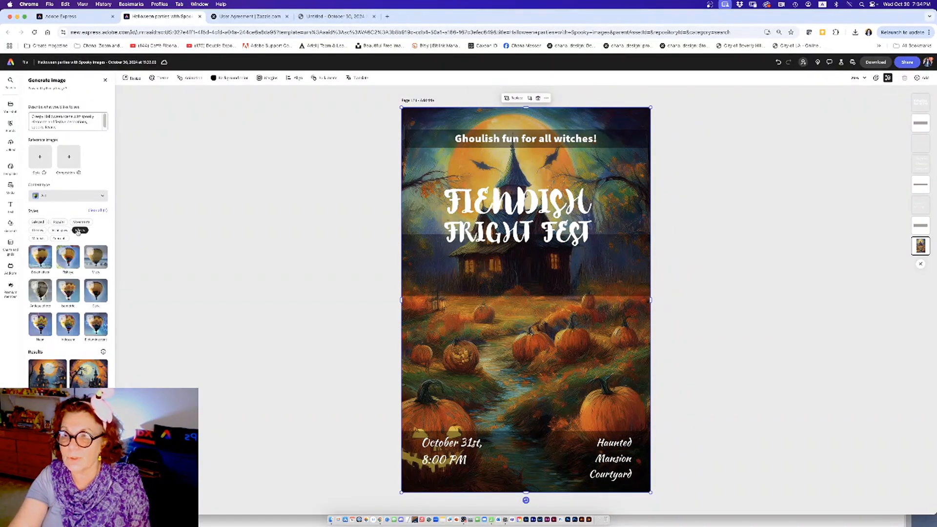
click(96, 265)
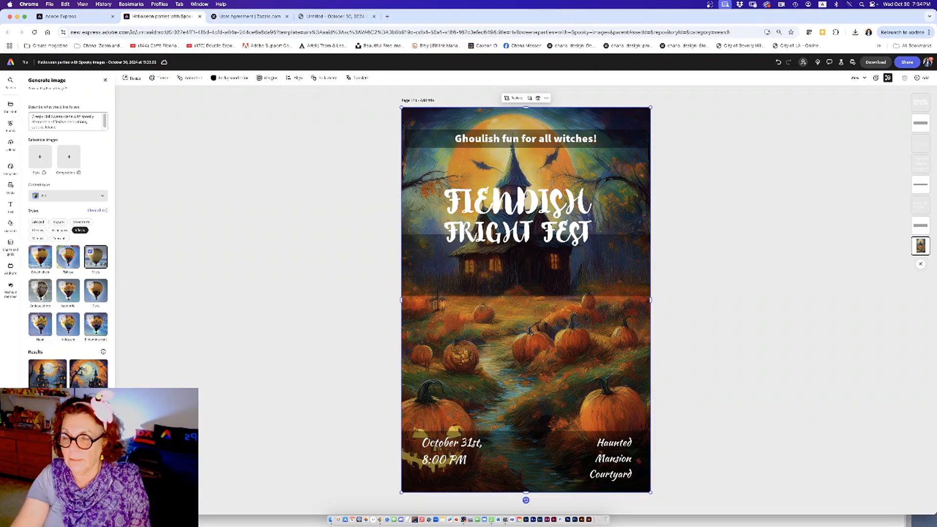
click(68, 503)
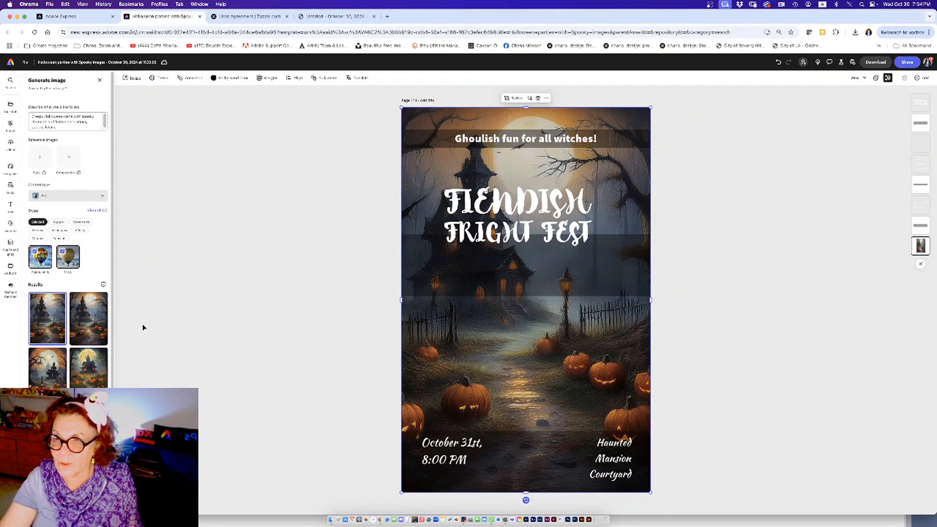
Step: Compare the new results, apply the foggy haunted house behind a reflective stream framed by arching trees and pumpkins, and deselect the background
drag(113, 281, 112, 320)
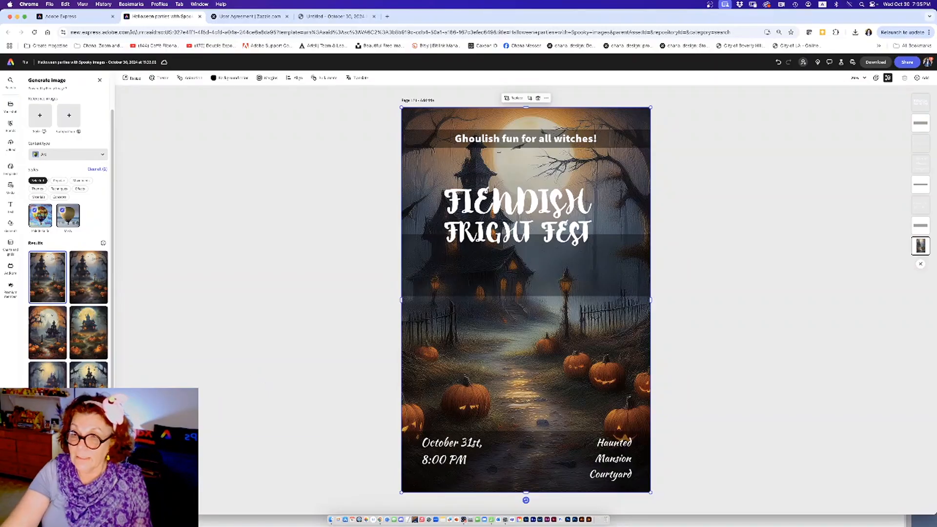
click(47, 443)
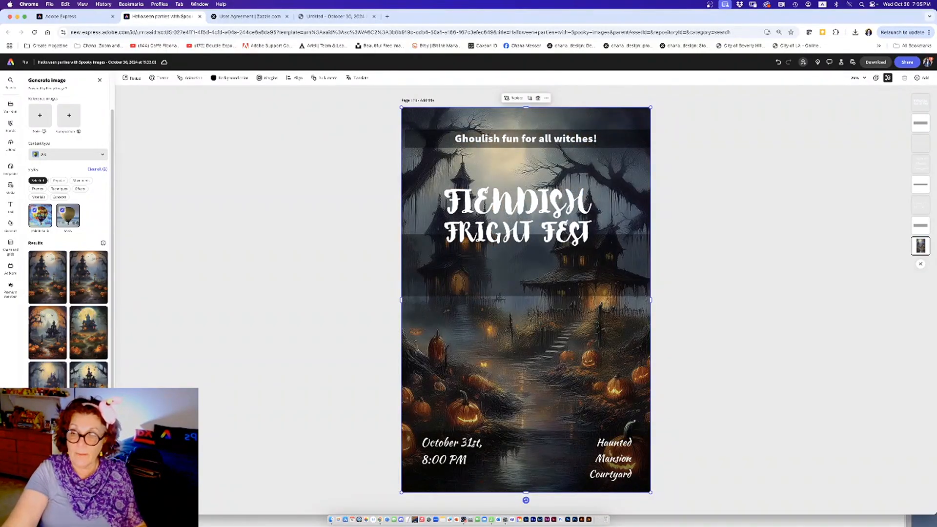
click(58, 385)
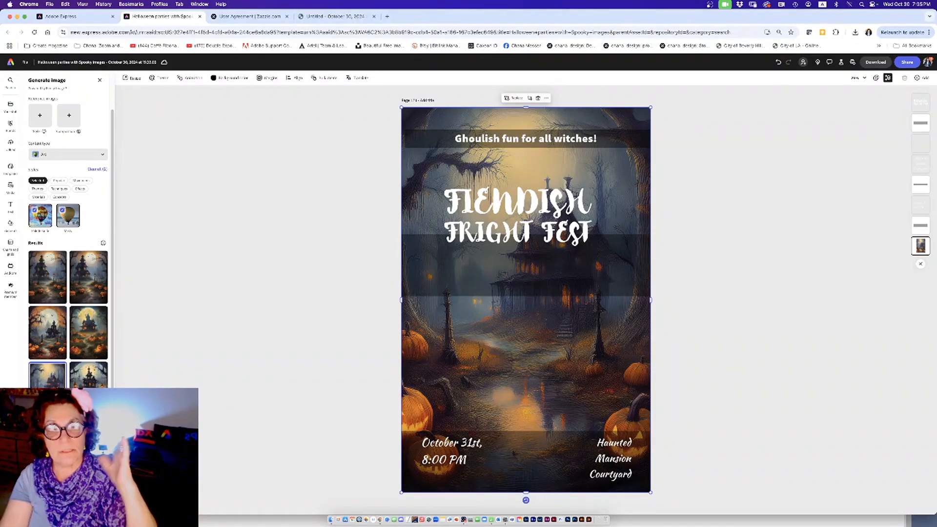
click(291, 350)
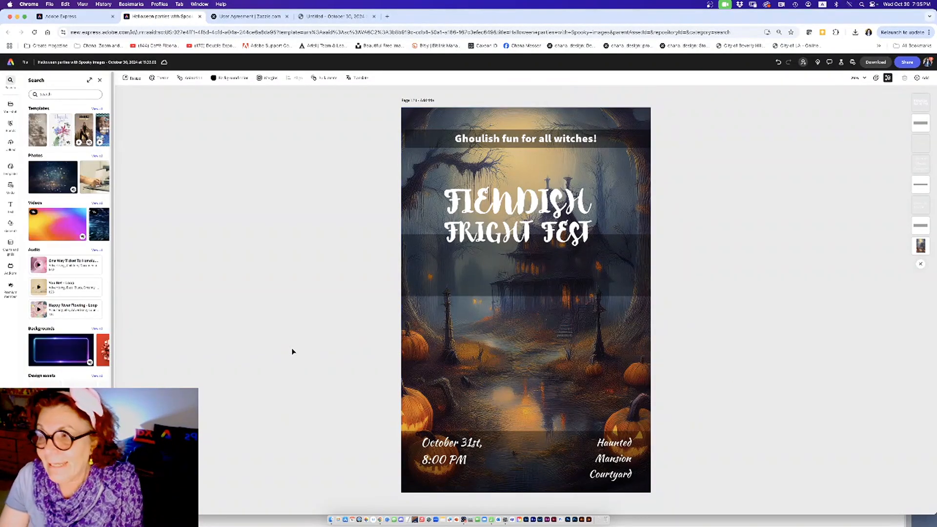